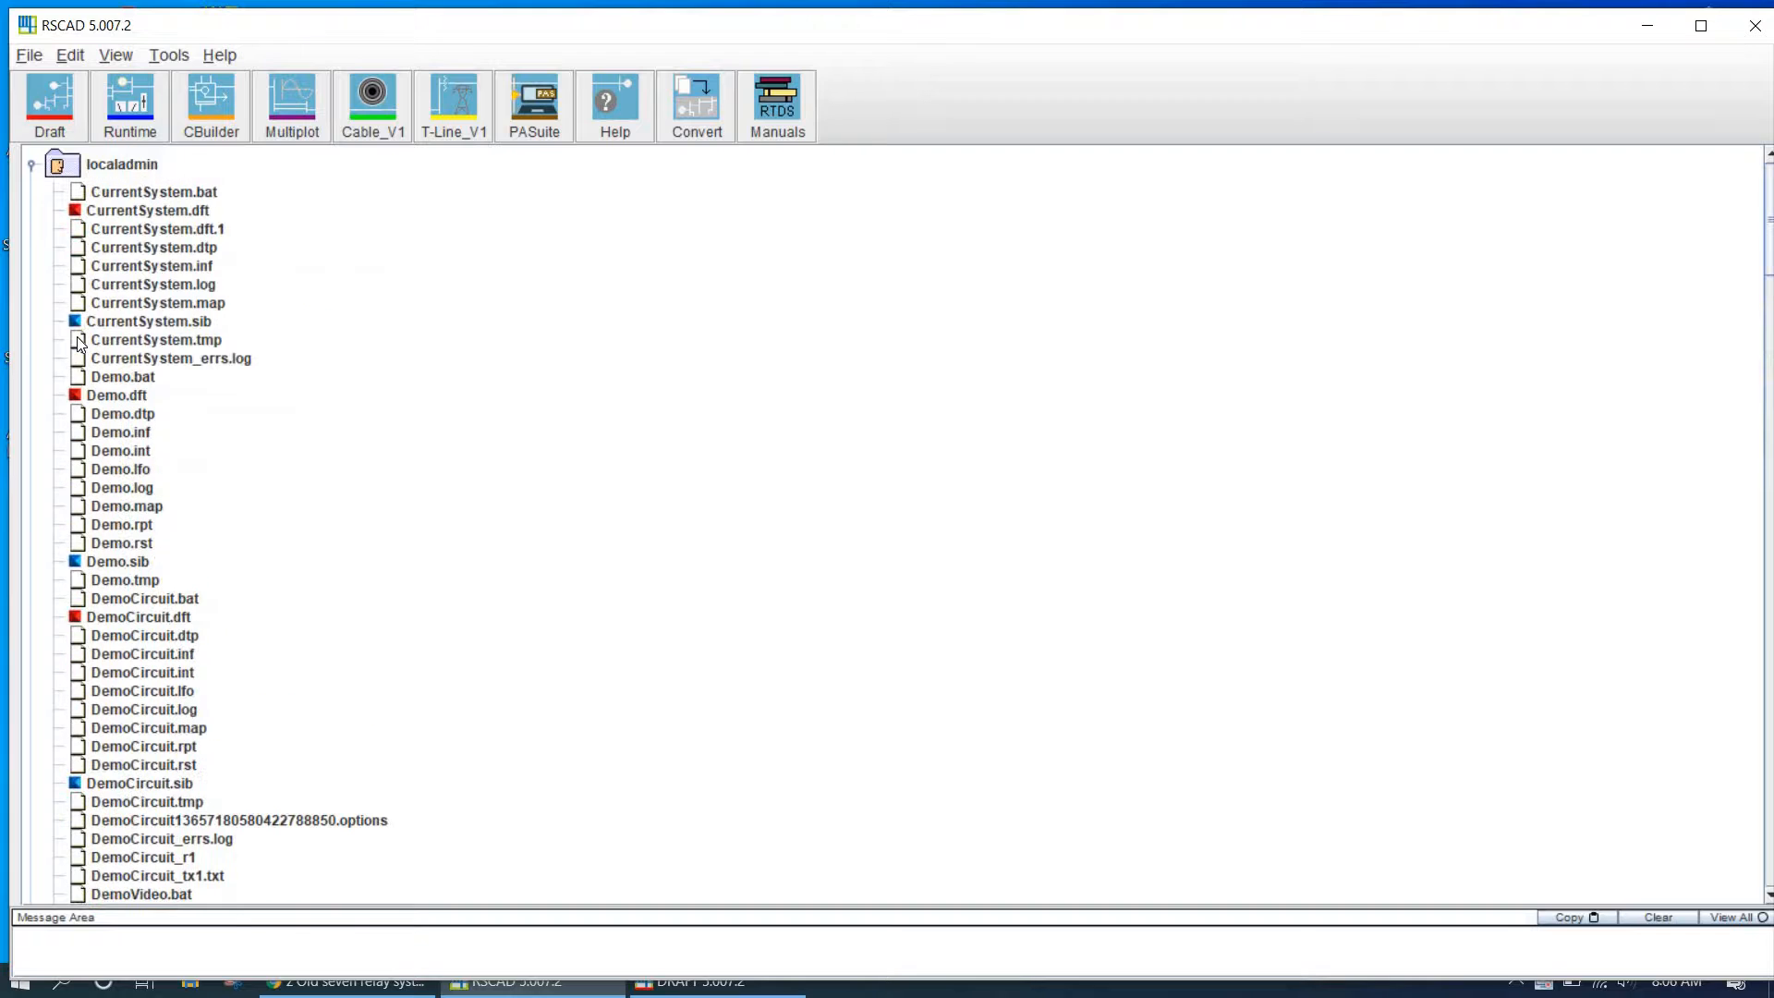
Step: Create a new circuit in Draft, assigned to Rack 1 with the 2x72 Nodes option
{"action": "left_click", "coordinate": [31, 166]}
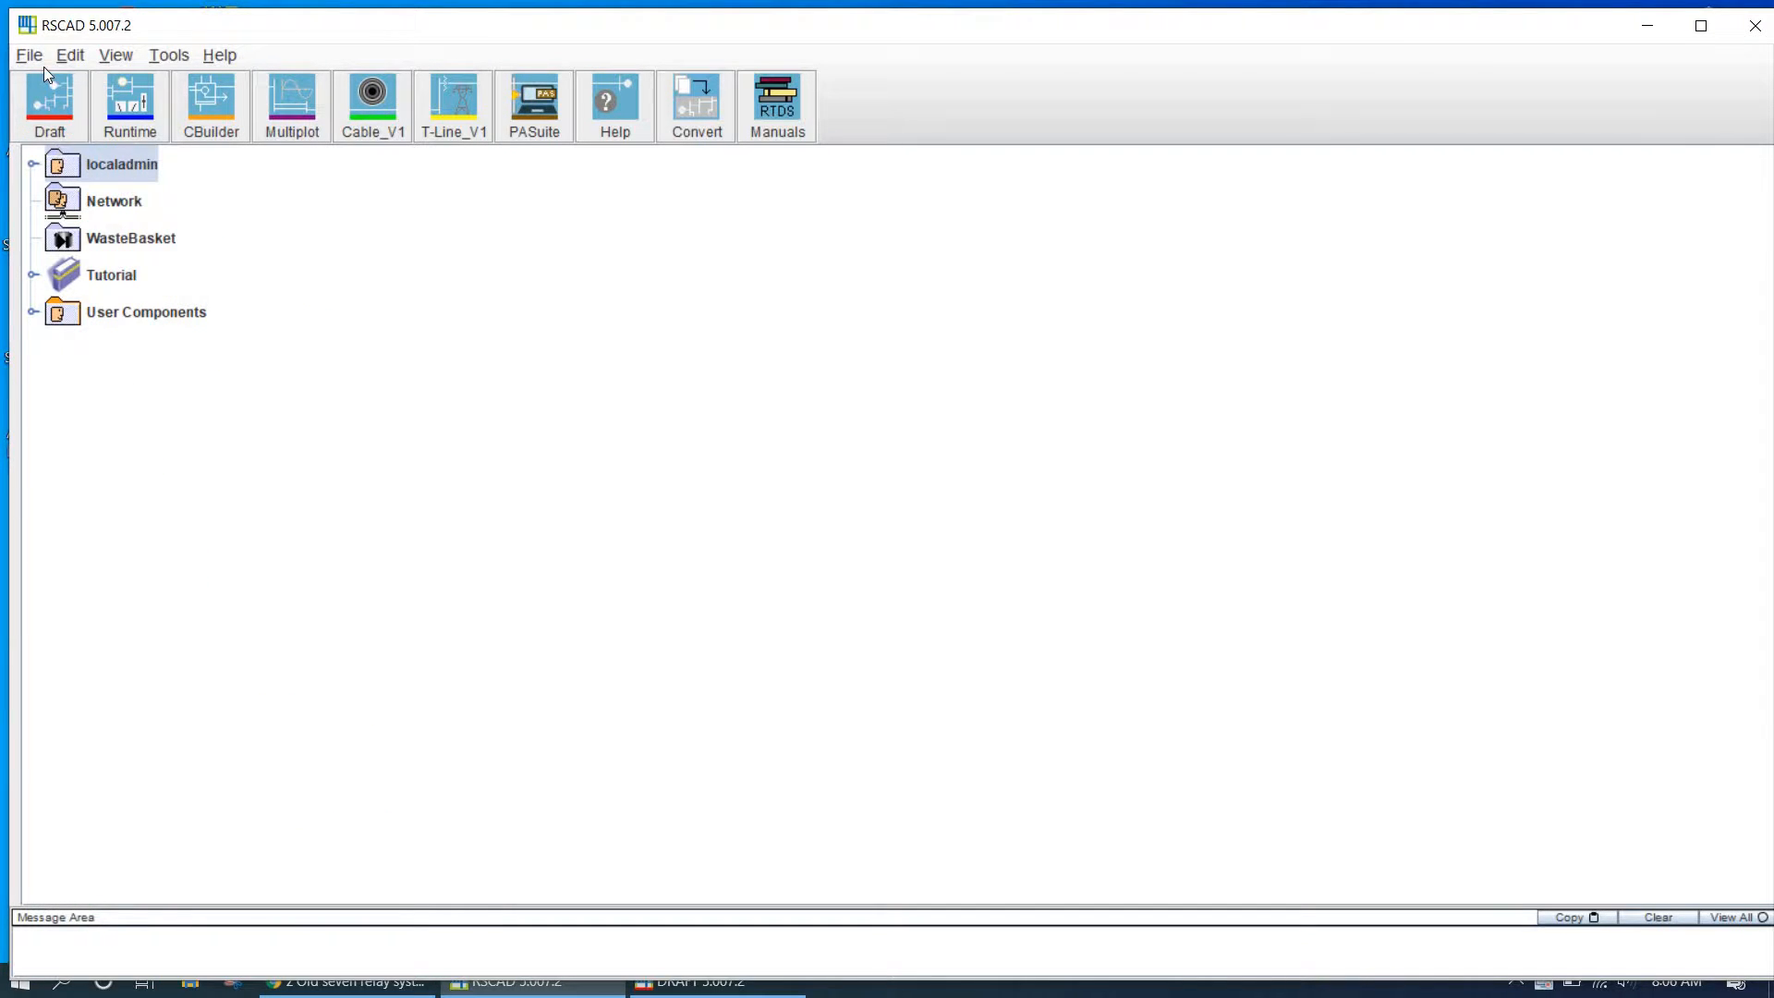
{"action": "left_click", "coordinate": [47, 96]}
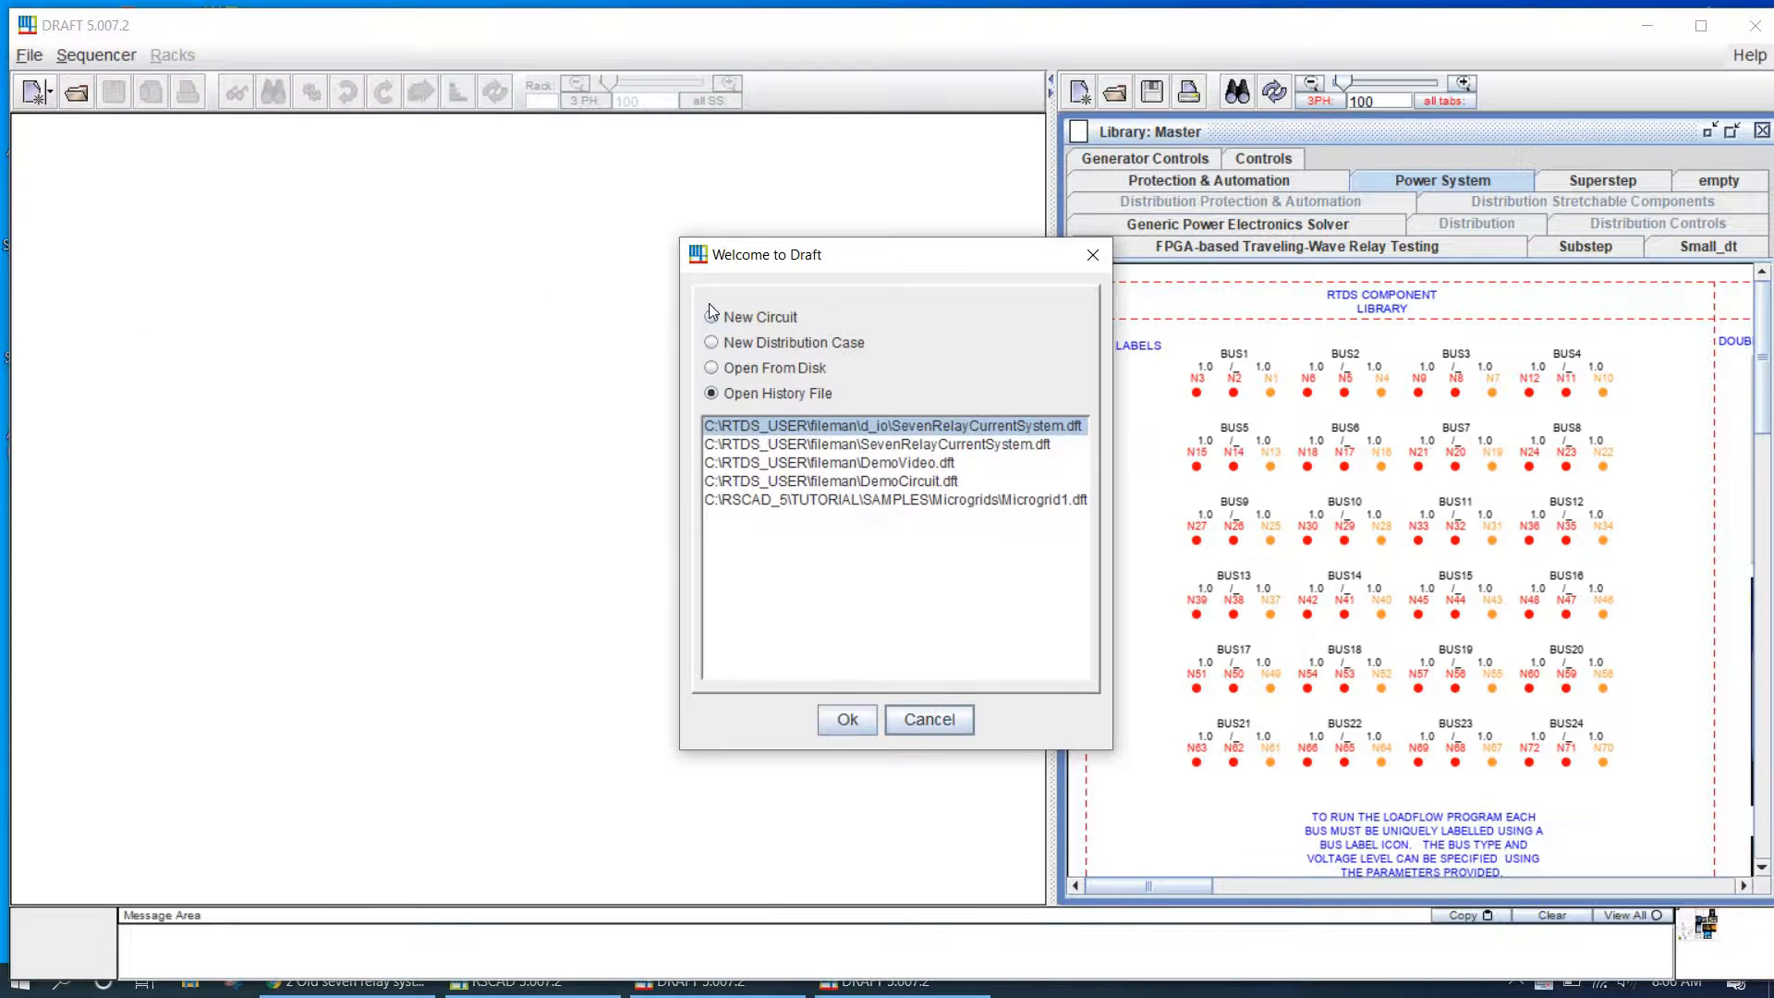
{"action": "left_click", "coordinate": [712, 319]}
{"action": "left_click", "coordinate": [837, 719]}
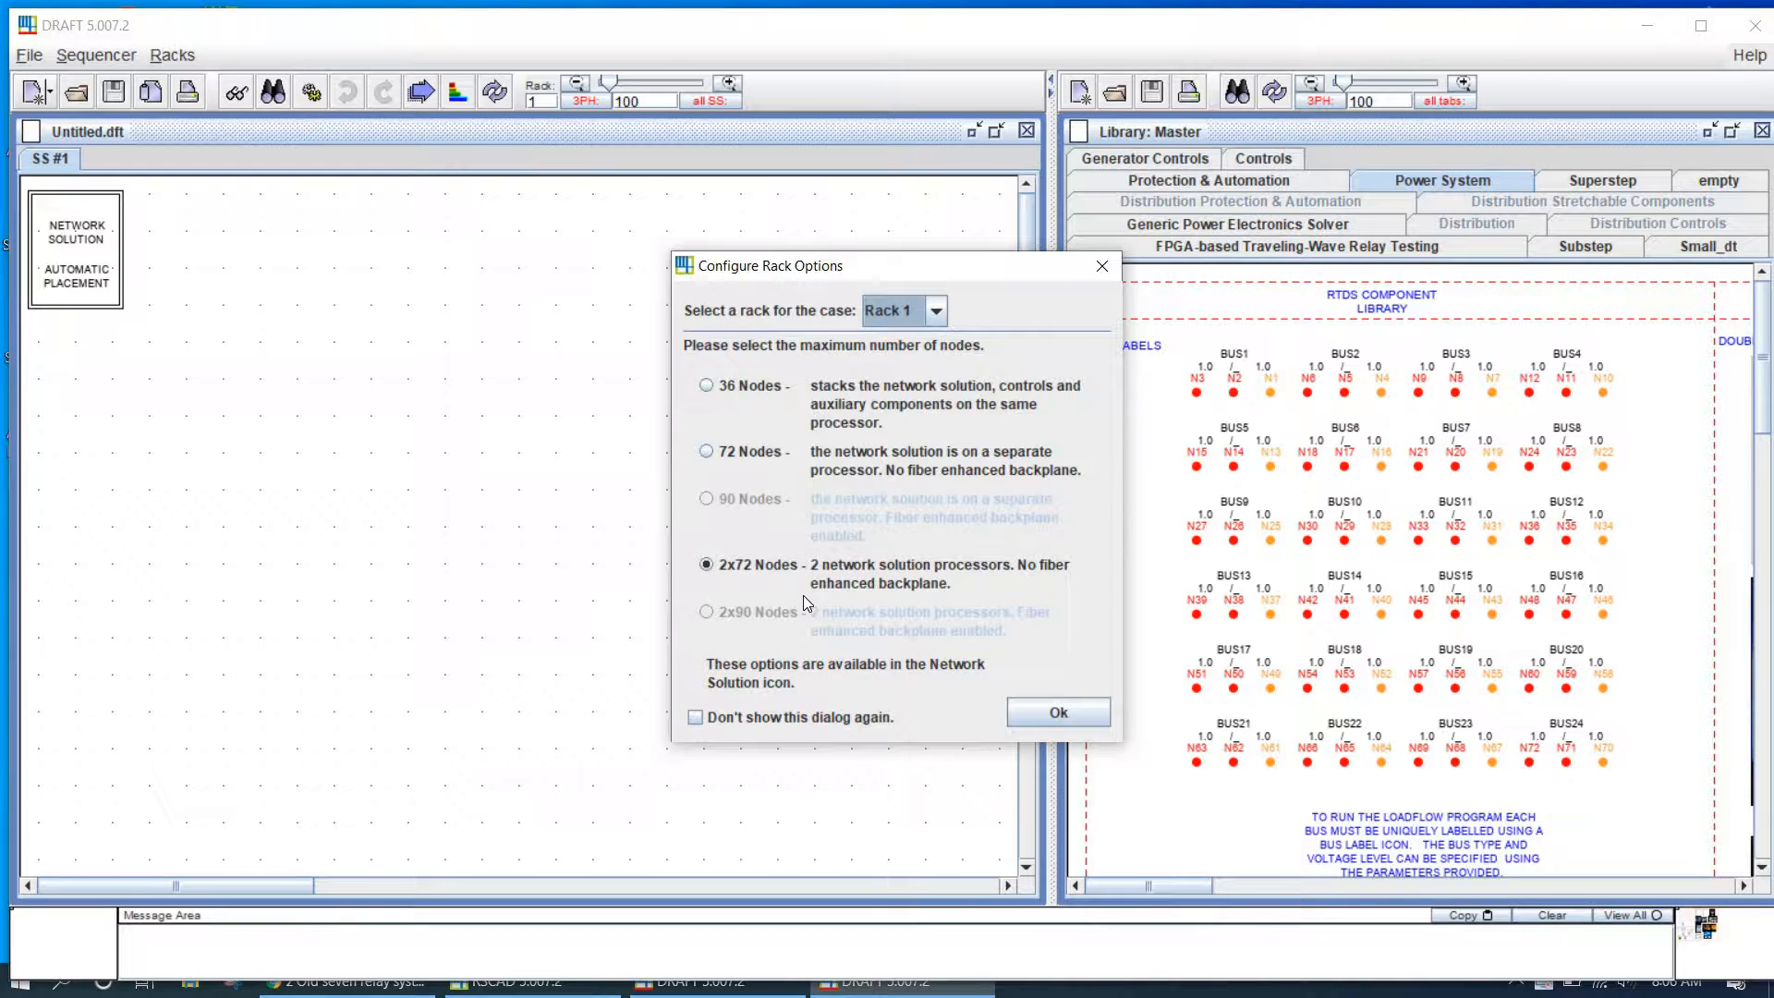
{"action": "left_click", "coordinate": [1040, 721]}
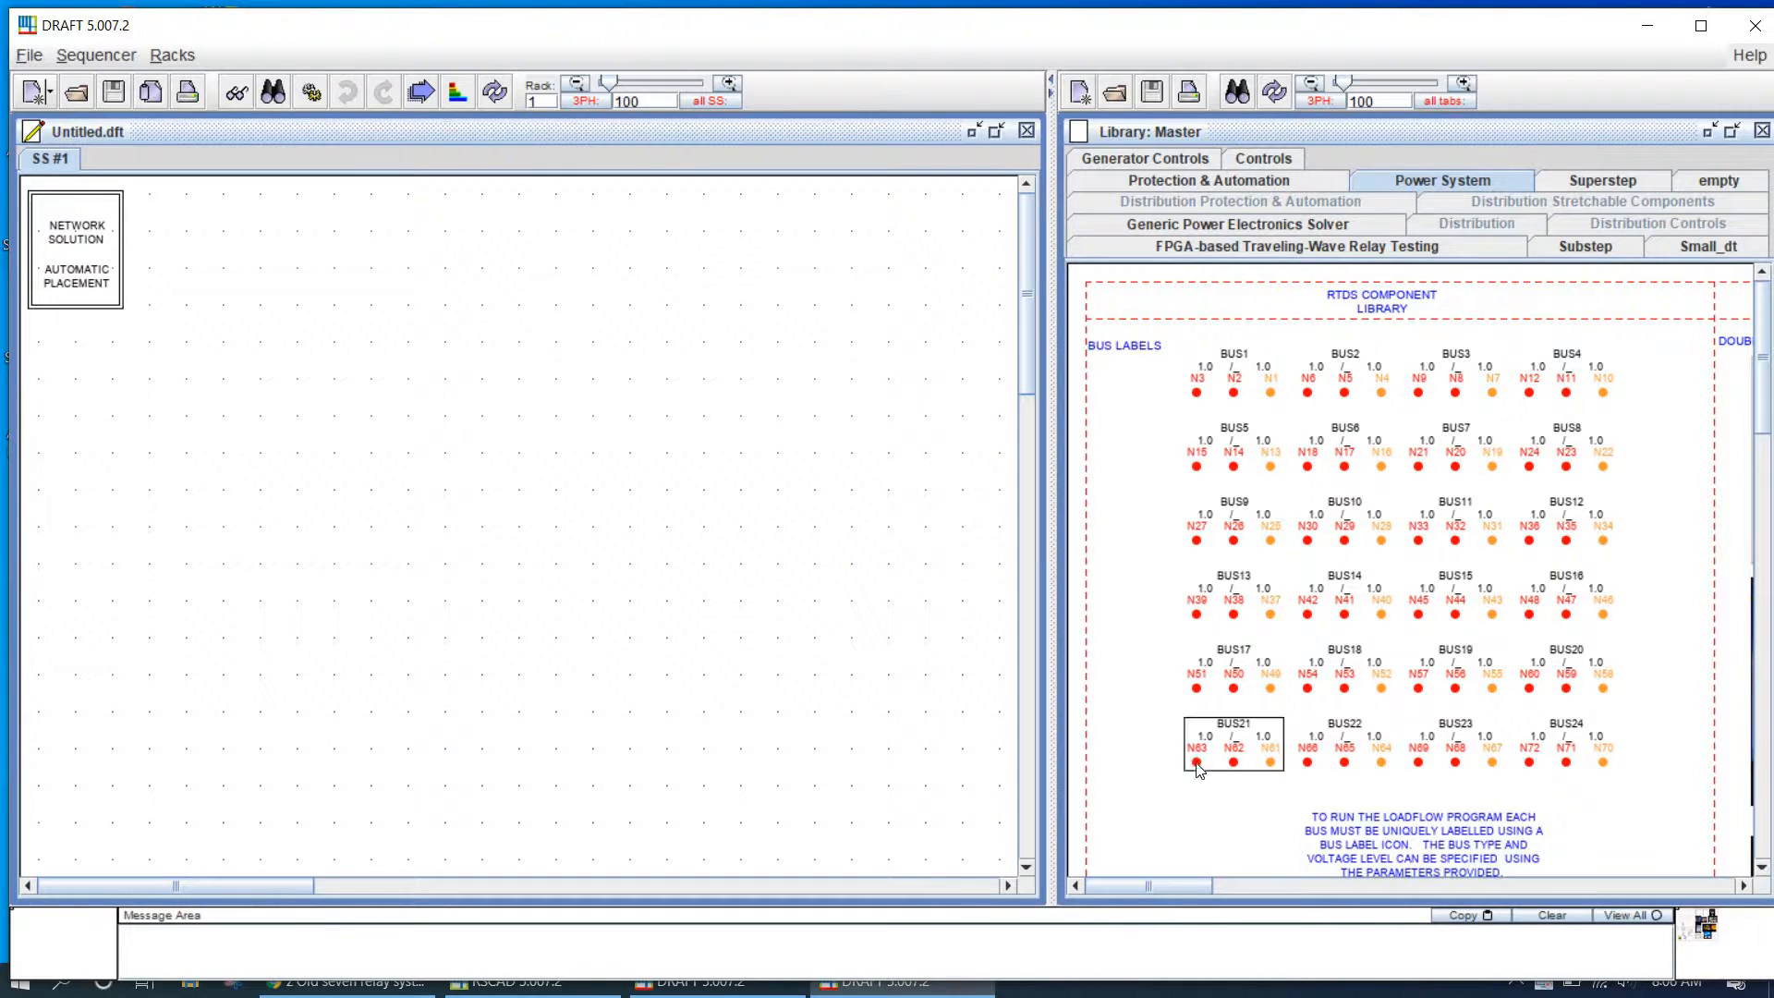
Step: Place an AC Type source model in the circuit and attach a ground symbol to its neutral
{"action": "left_click_drag", "start_coordinate": [1152, 879], "coordinate": [1268, 905]}
{"action": "double_click", "coordinate": [1435, 484]}
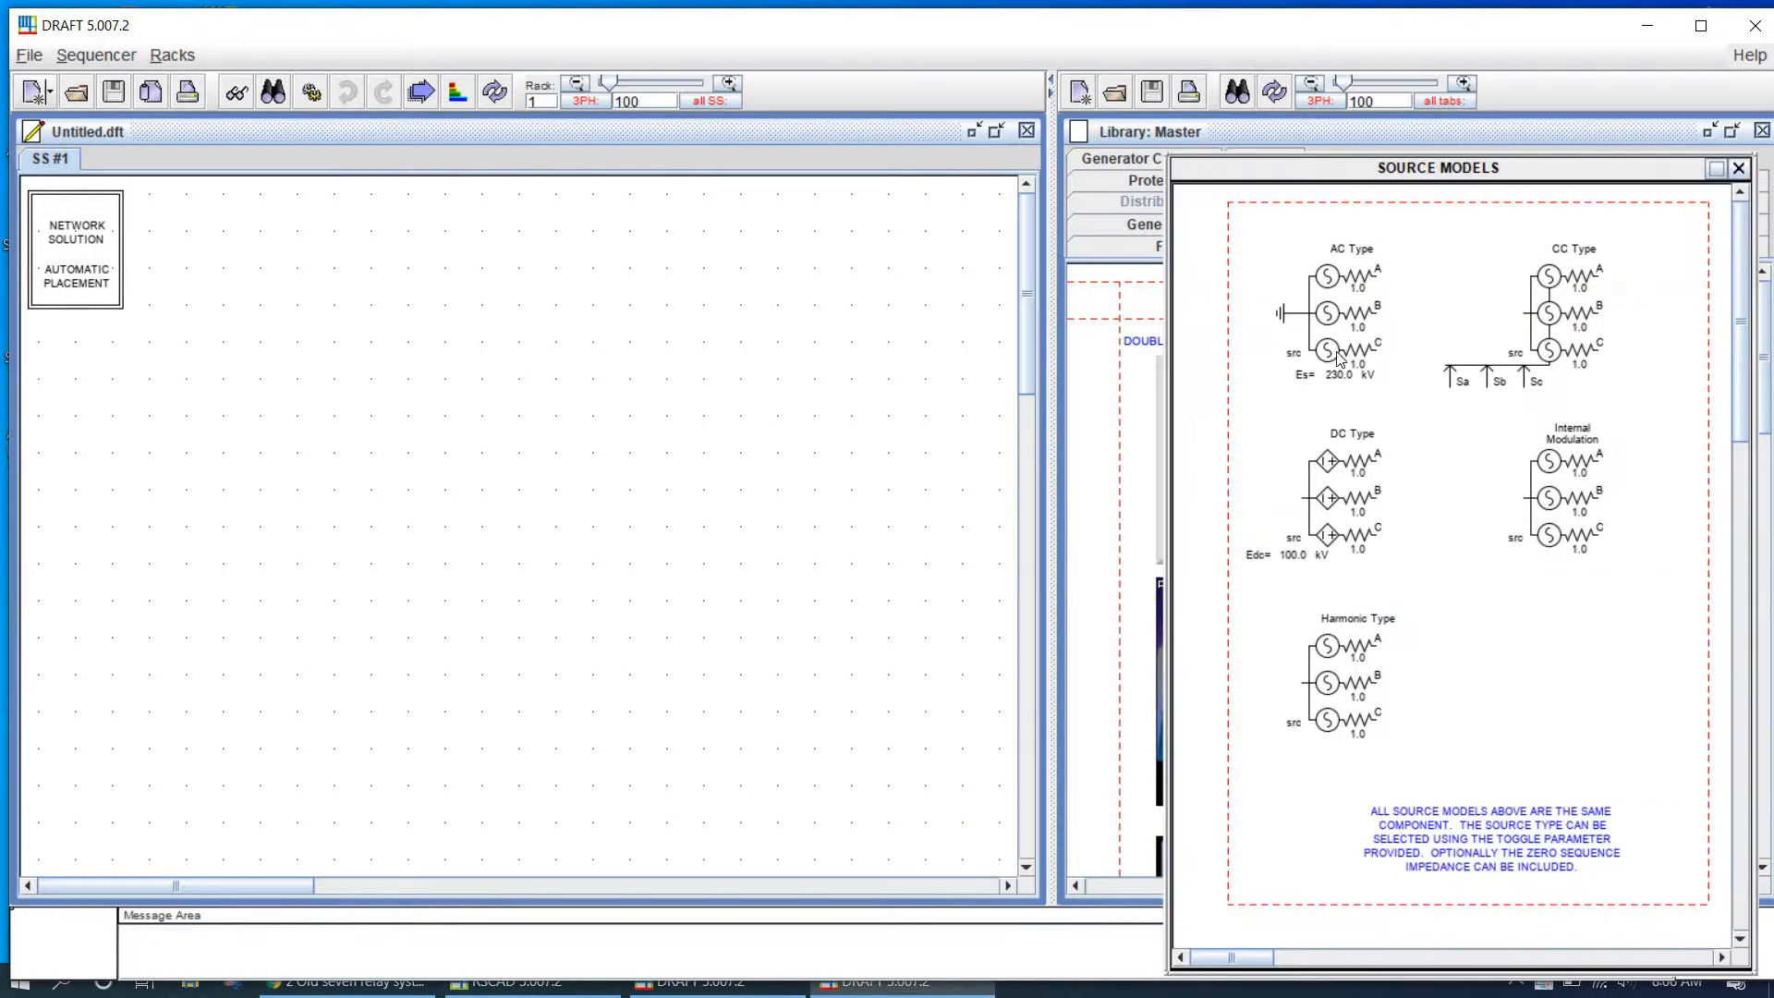
{"action": "left_click_drag", "start_coordinate": [1337, 309], "coordinate": [328, 487]}
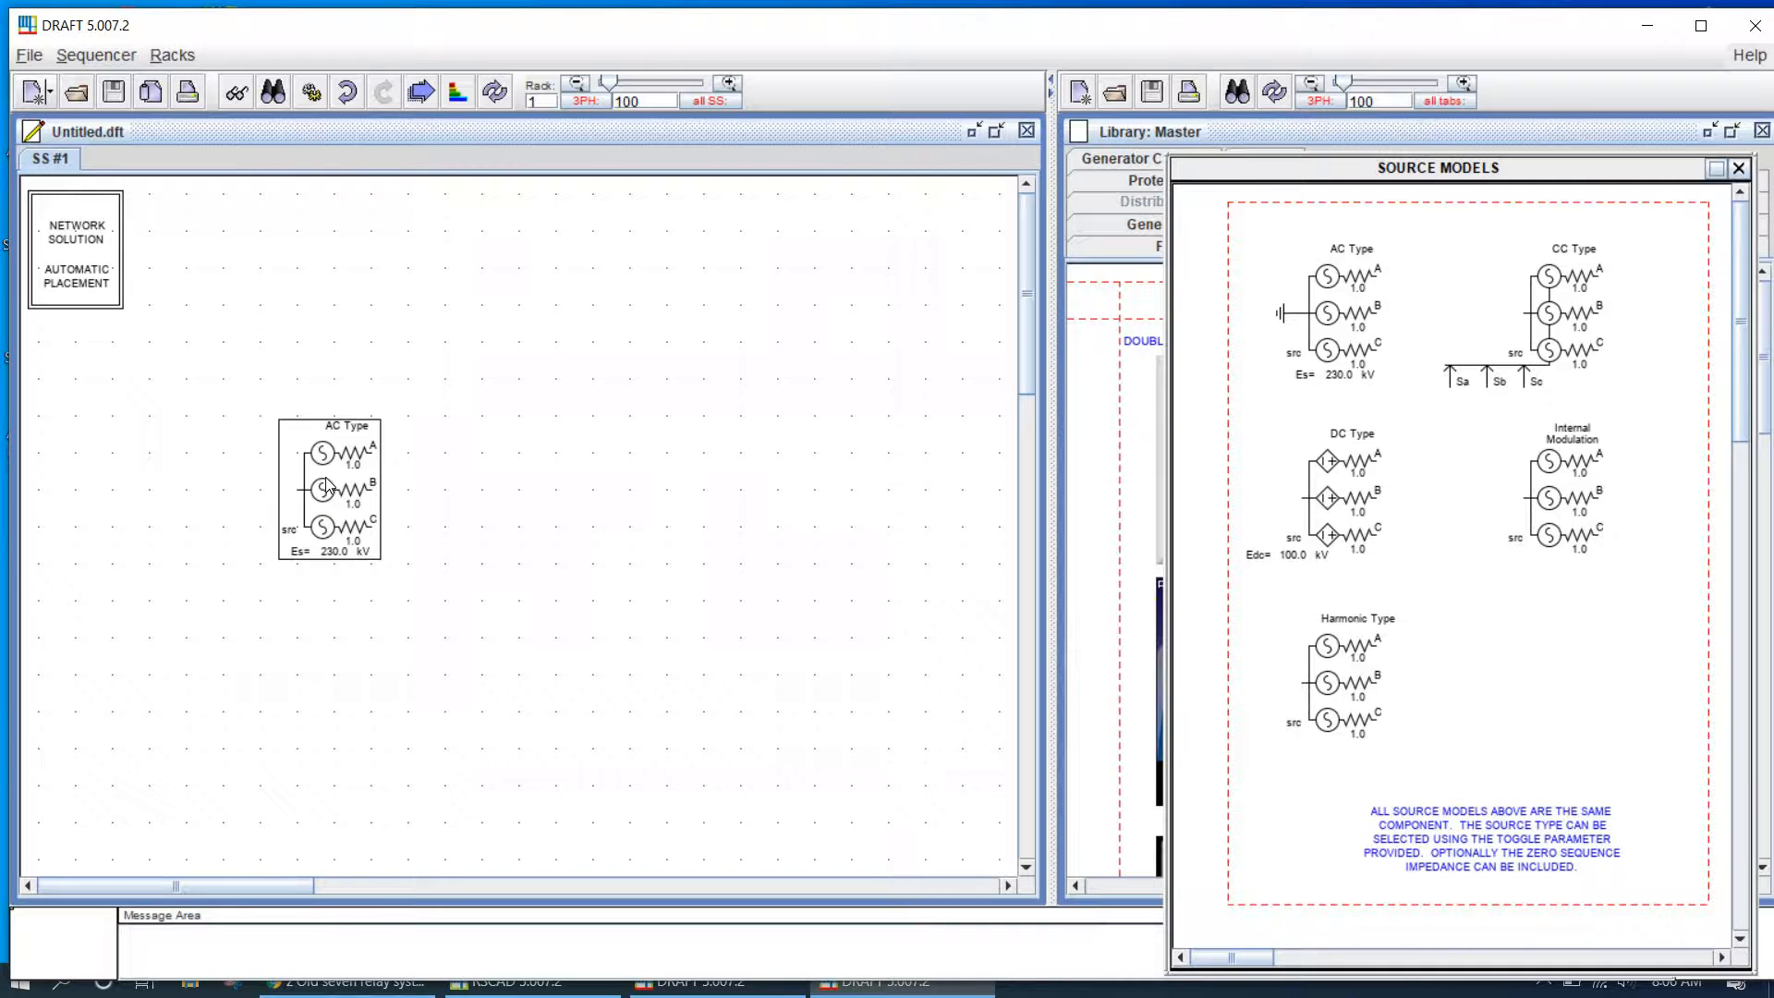
{"action": "left_click", "coordinate": [566, 231]}
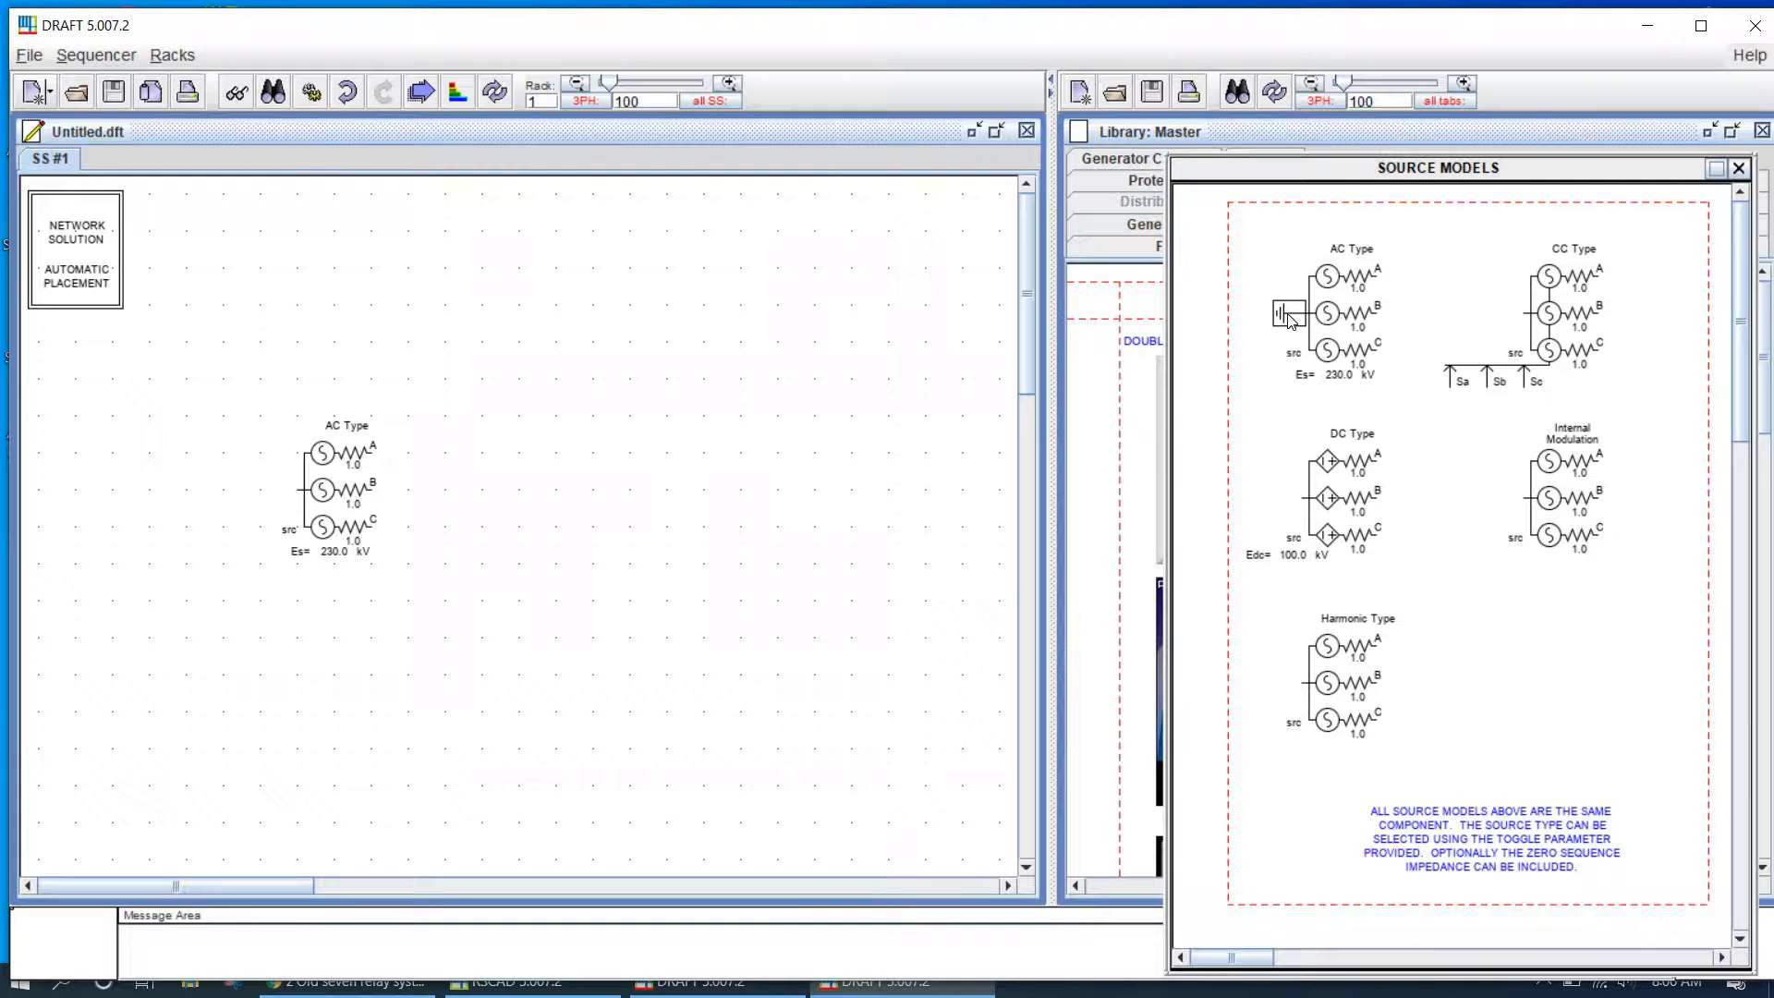
{"action": "left_click_drag", "start_coordinate": [1290, 321], "coordinate": [301, 487]}
{"action": "left_click", "coordinate": [511, 487]}
{"action": "left_click", "coordinate": [1738, 169]}
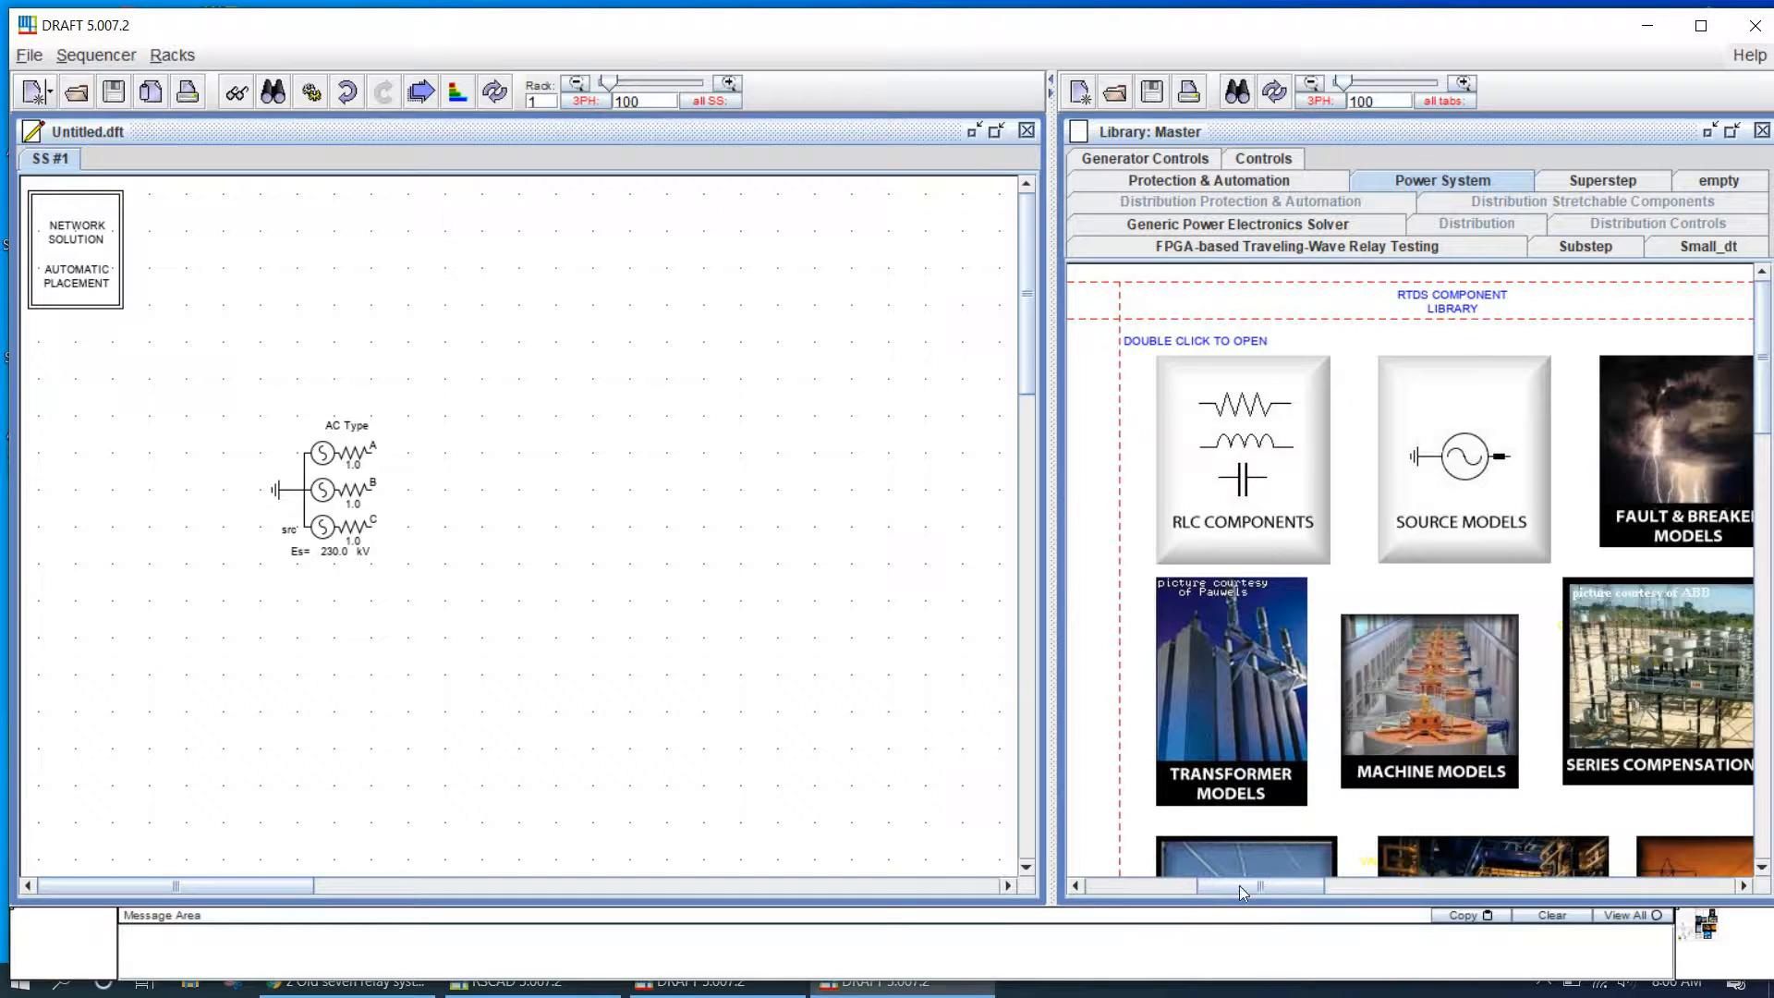
Step: Place a three-phase bus work wire and connect it to the source's A, B and C terminals
{"action": "left_click_drag", "start_coordinate": [1239, 885], "coordinate": [1126, 886]}
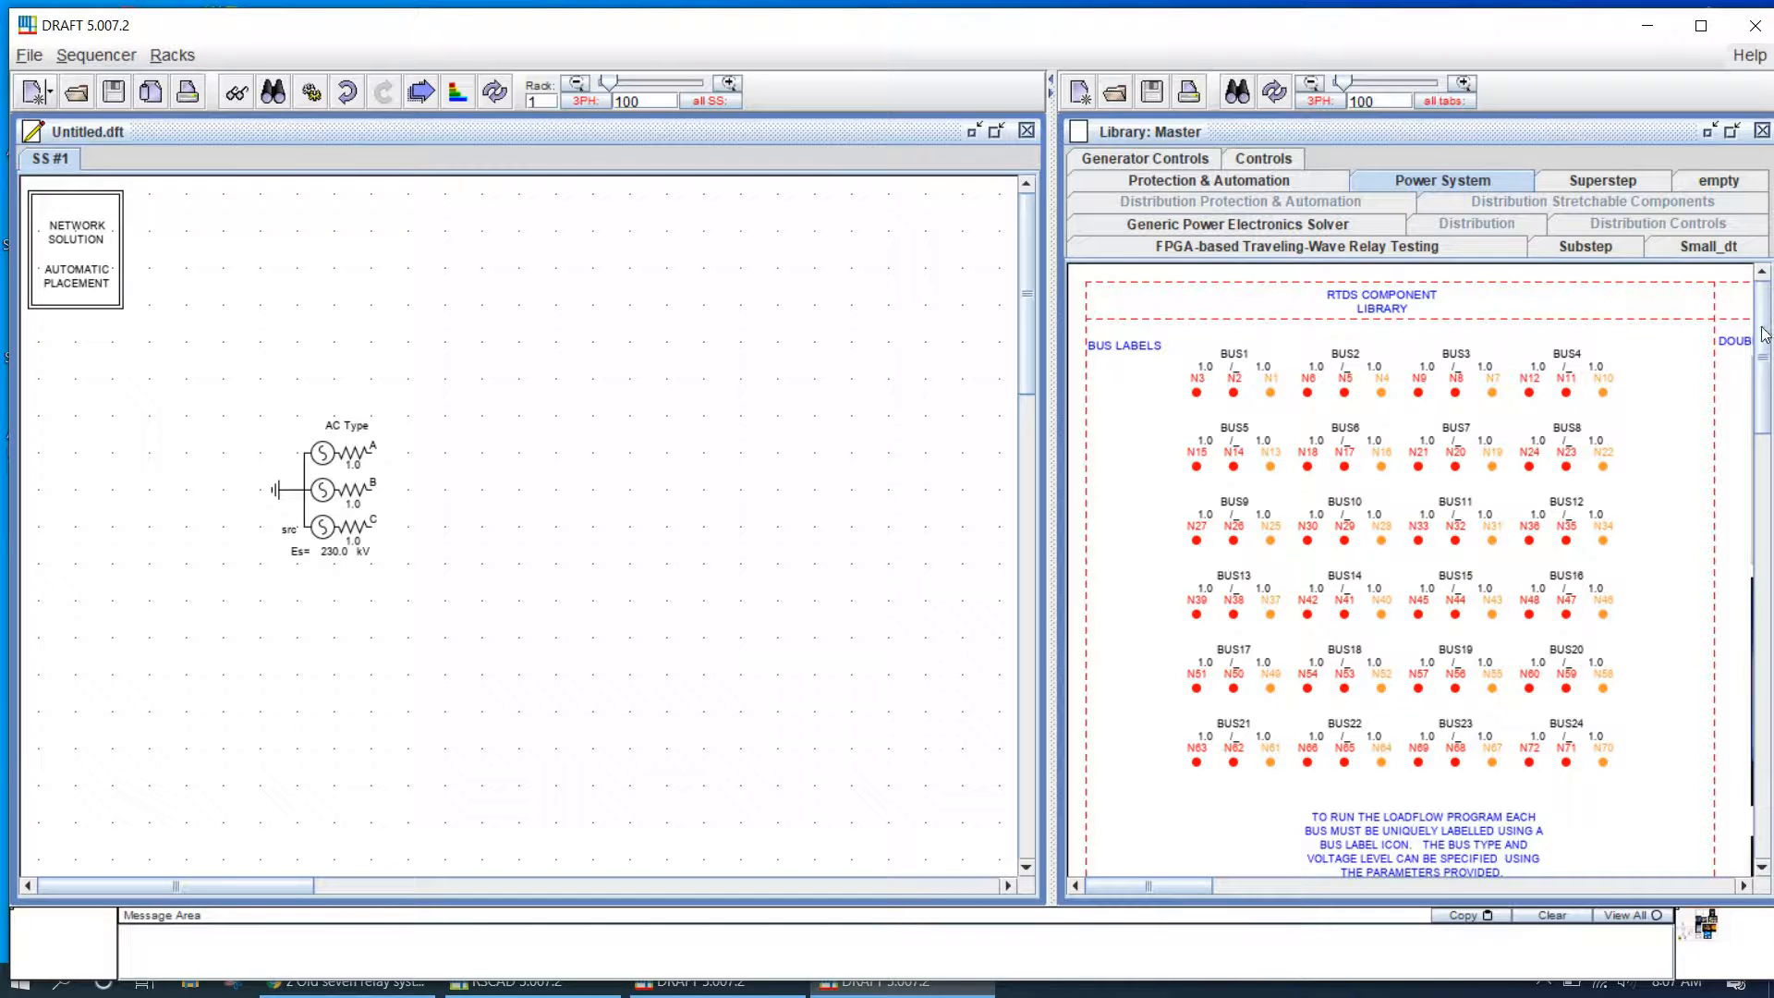
{"action": "left_click_drag", "start_coordinate": [1770, 351], "coordinate": [1772, 456]}
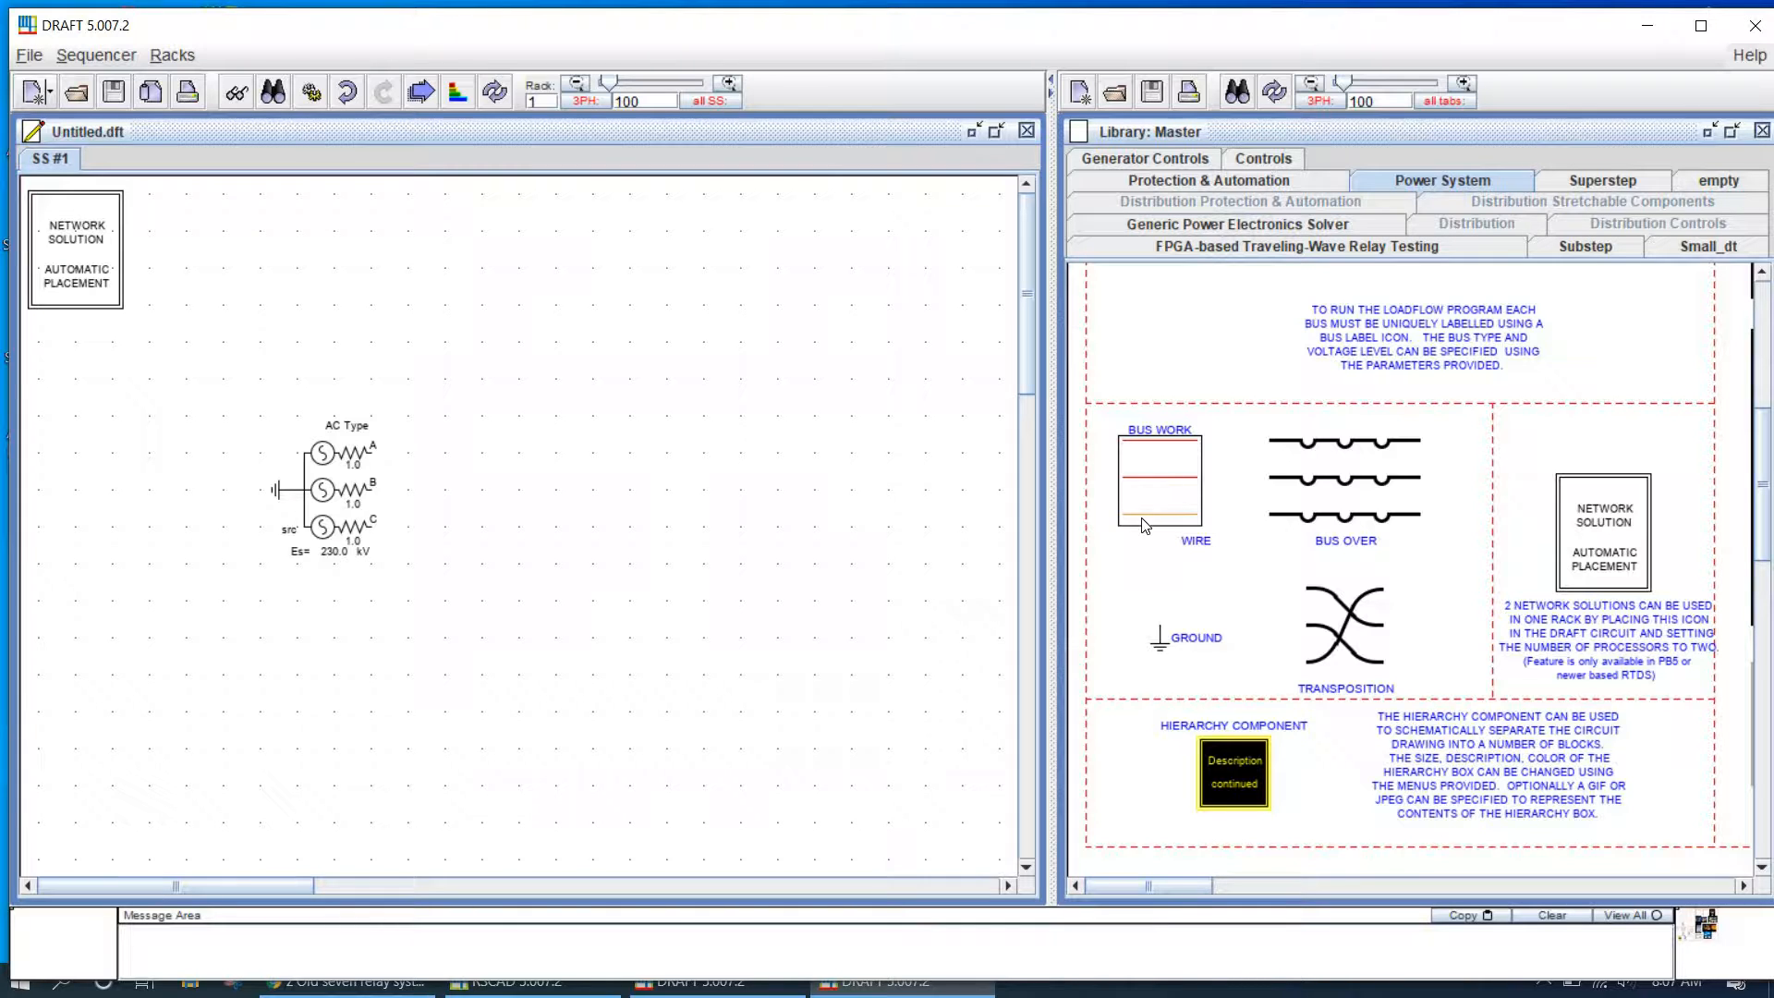
{"action": "left_click_drag", "start_coordinate": [1145, 525], "coordinate": [555, 482]}
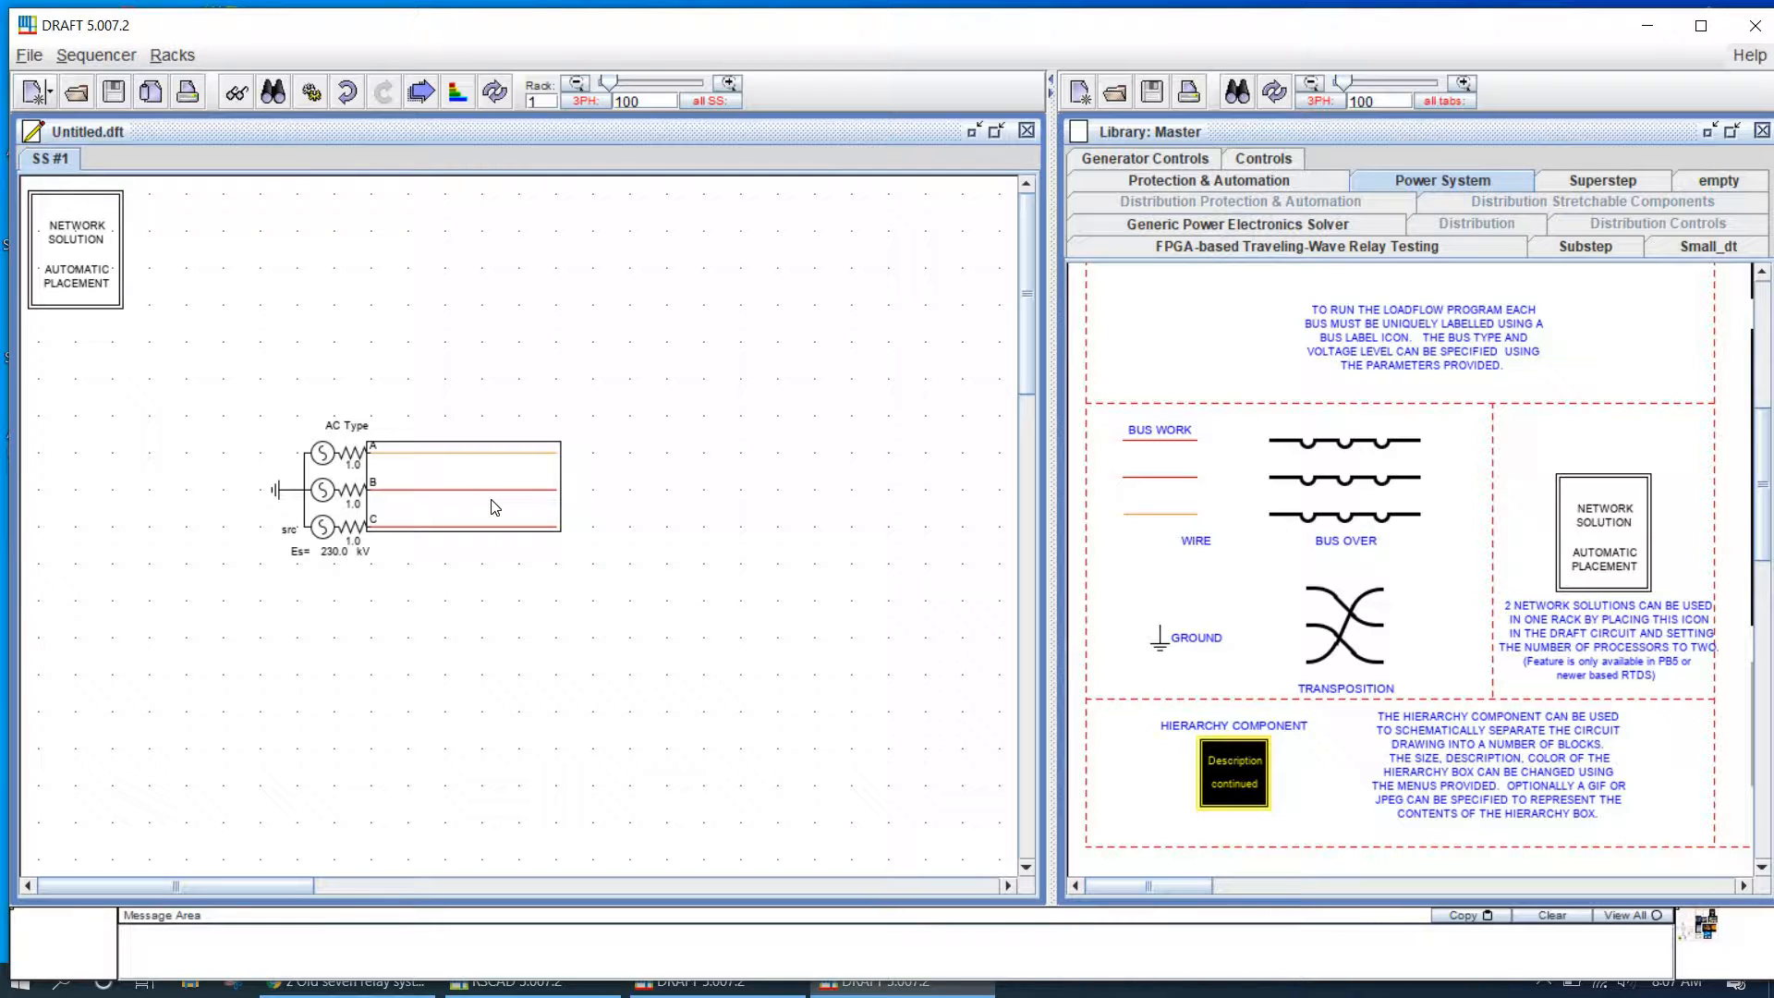
Step: Copy the three-phase wire, rotate it to vertical and place it across the ends of the horizontal wires
{"action": "left_click_drag", "start_coordinate": [495, 508], "coordinate": [843, 594]}
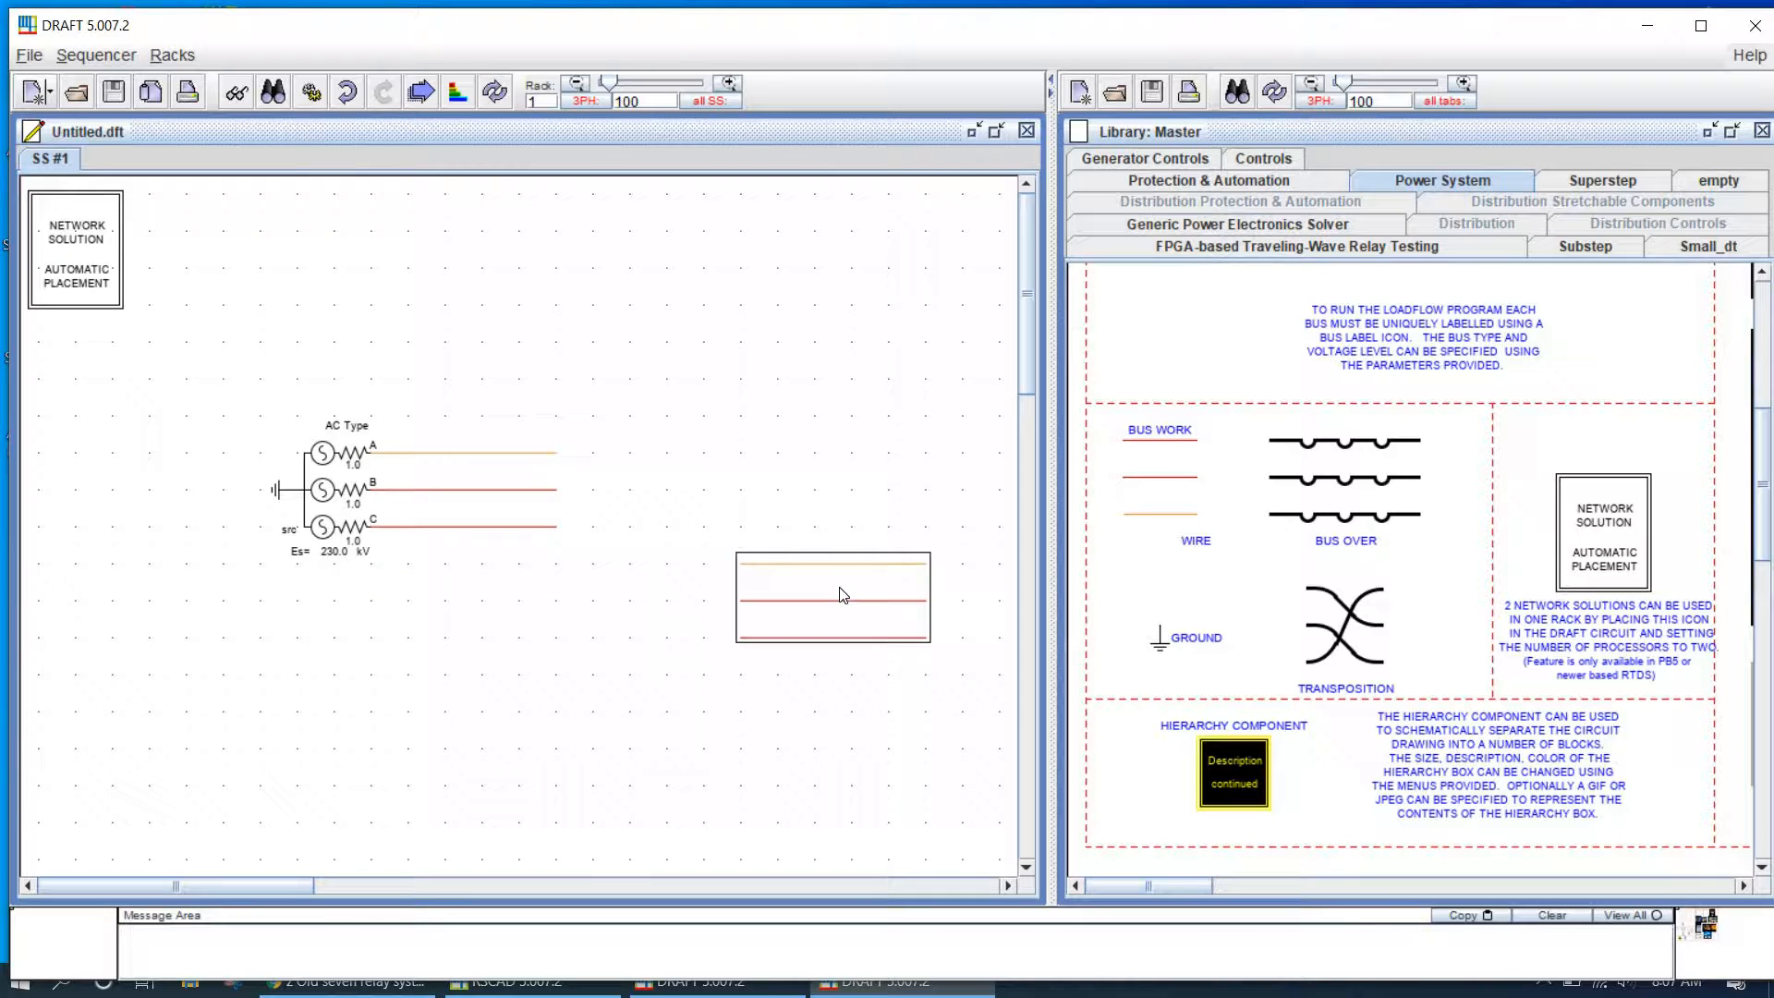
{"action": "key", "text": "r"}
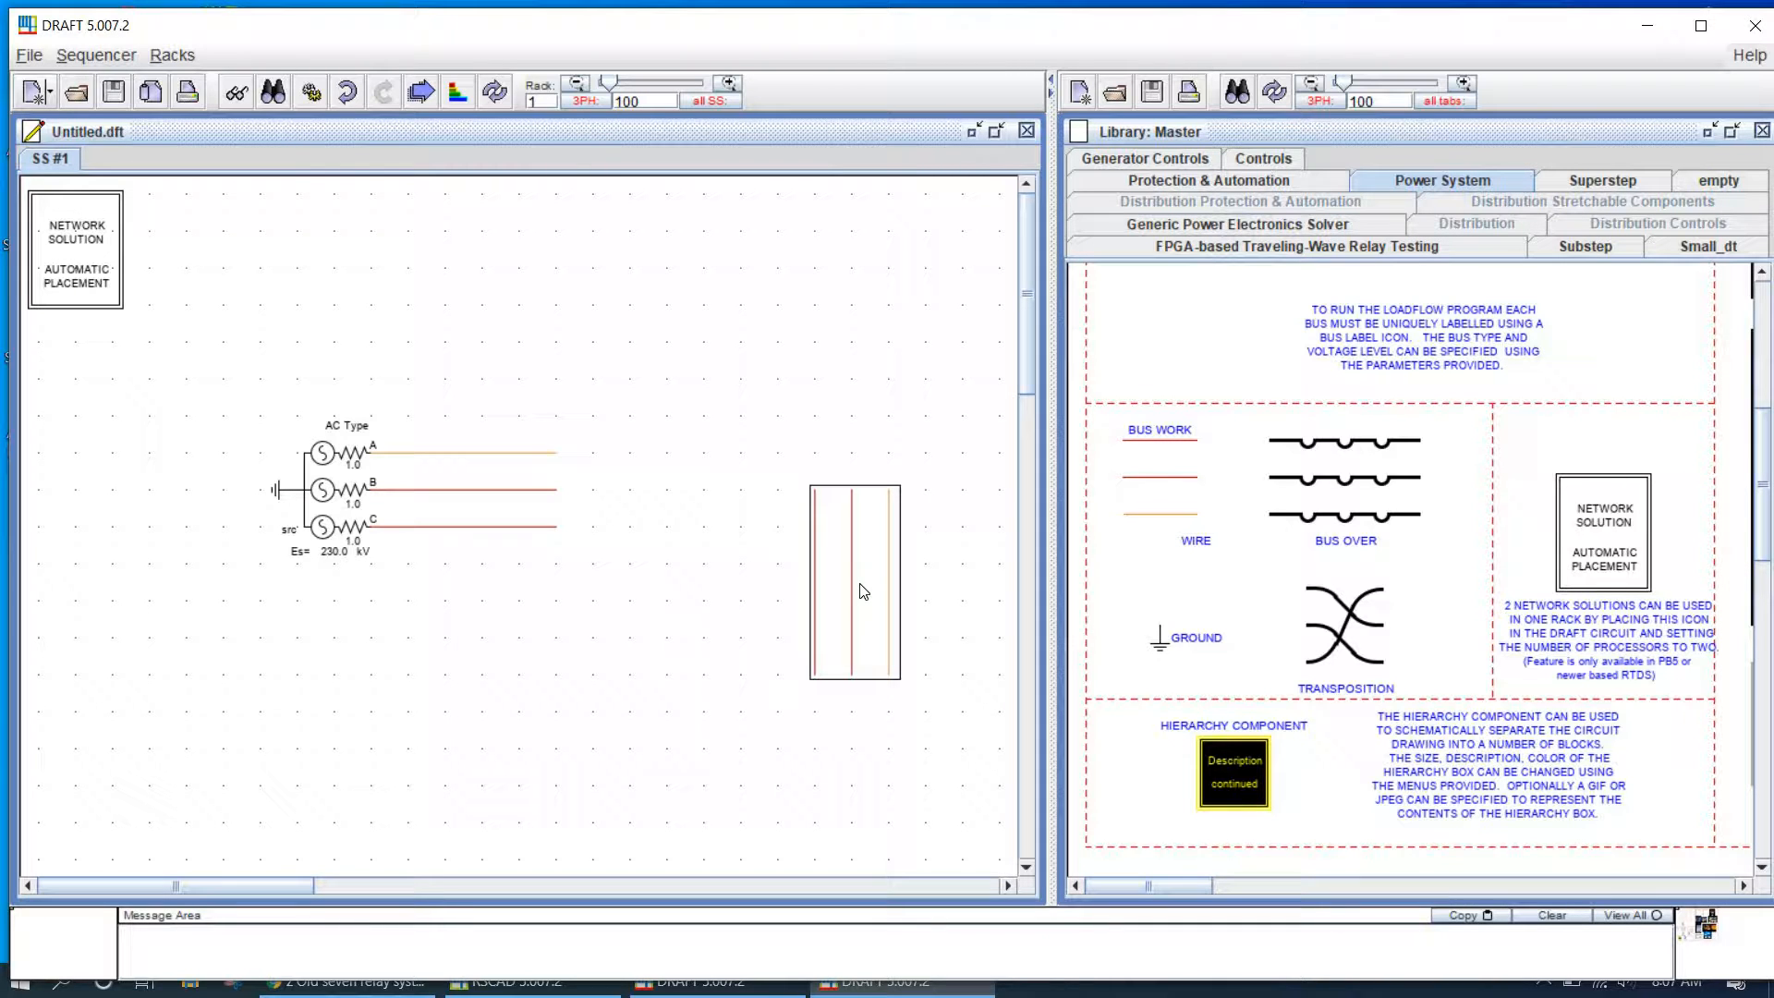
{"action": "left_click_drag", "start_coordinate": [863, 591], "coordinate": [548, 545]}
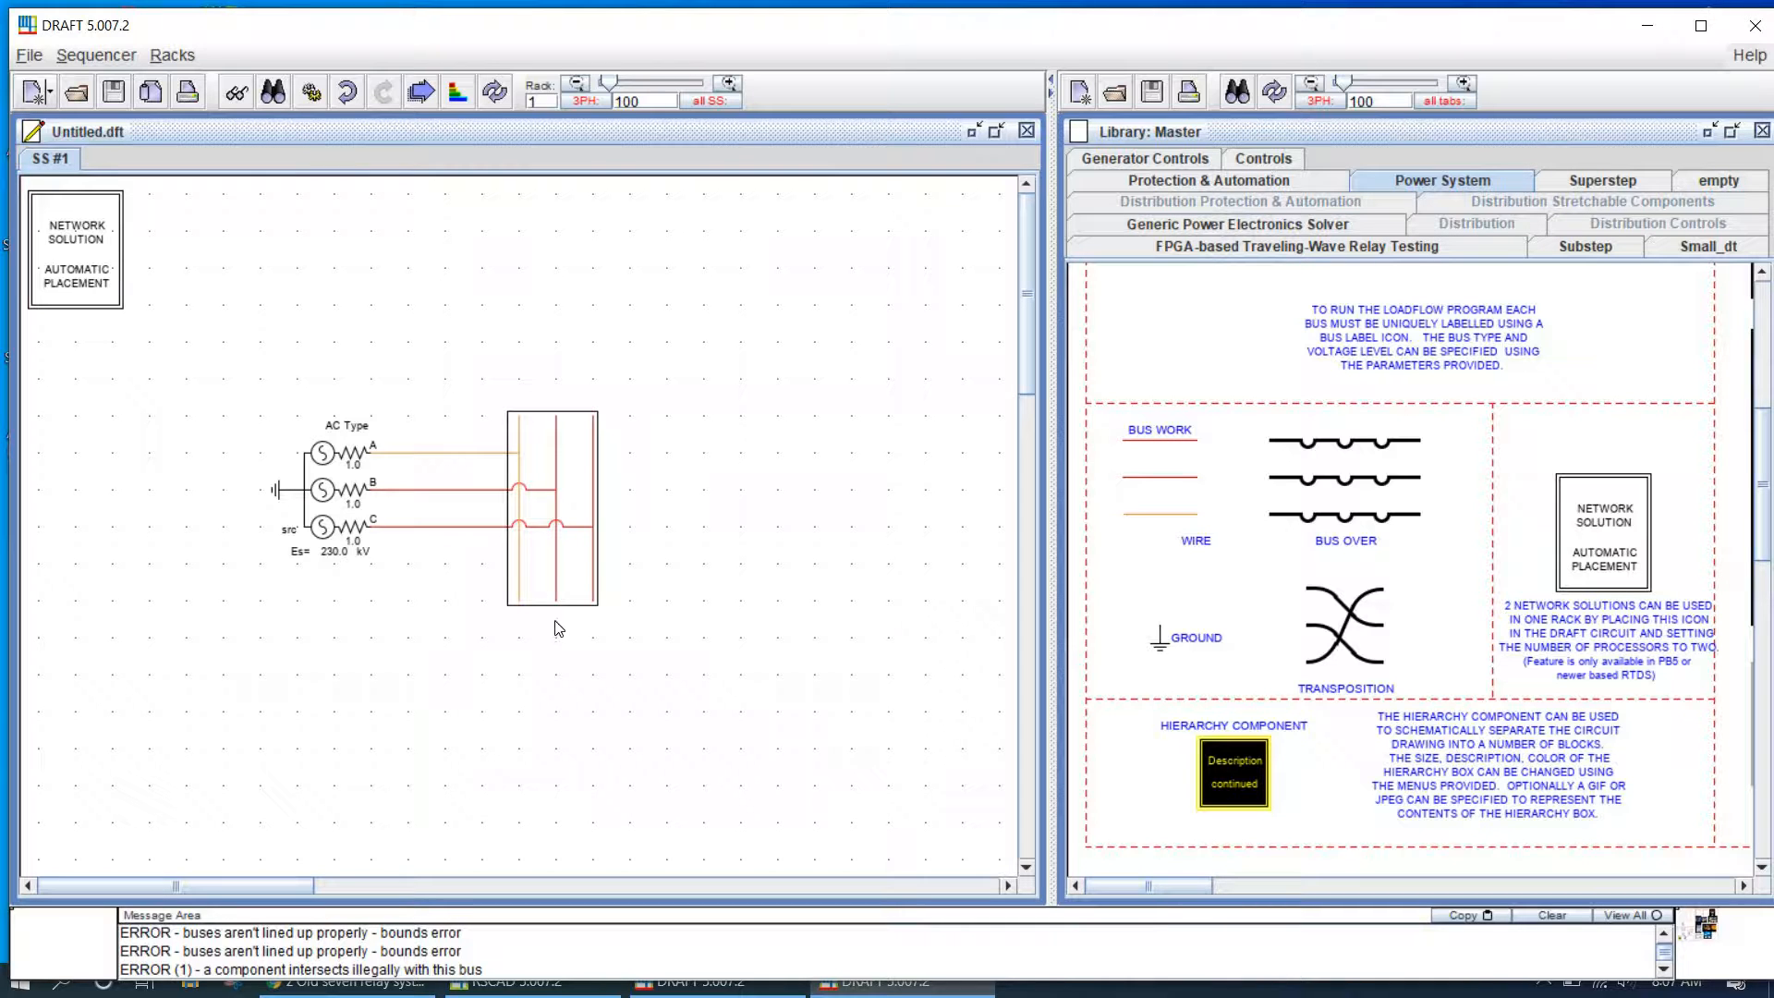
{"action": "left_click", "coordinate": [475, 468]}
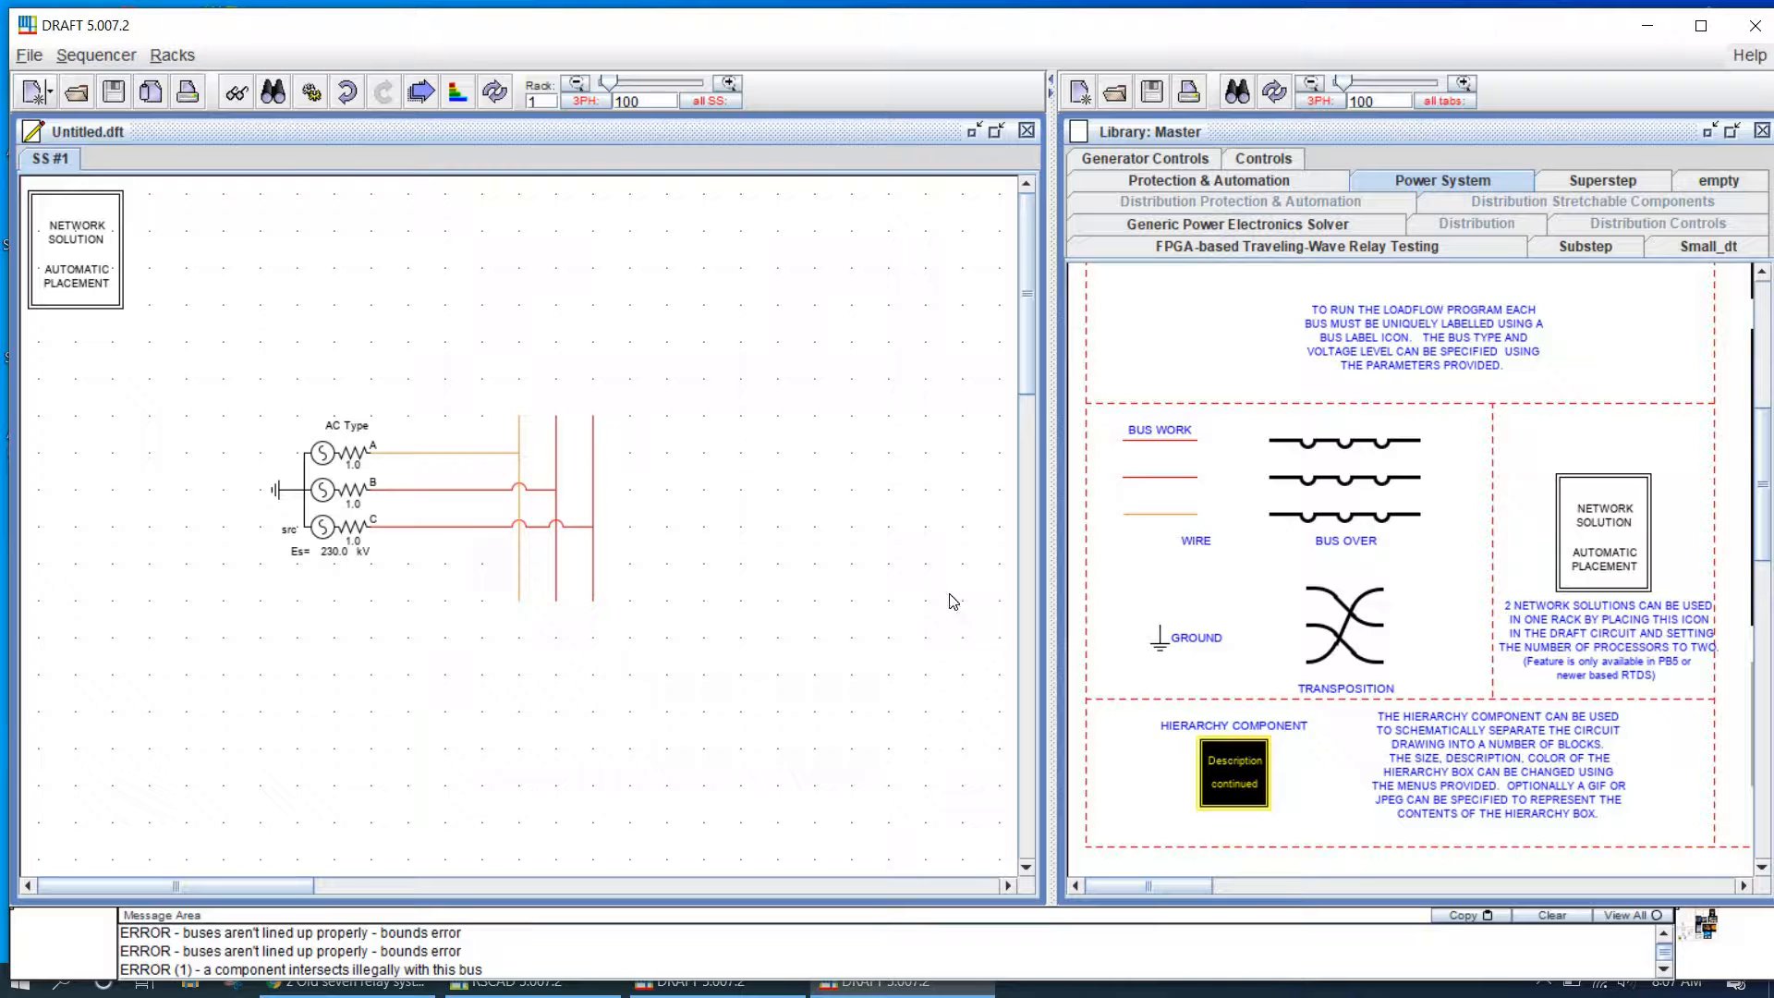
Step: Place the BUS1 label on the upper ends of the vertical bus wires, matching each node to its phase
{"action": "left_click", "coordinate": [1227, 788]}
{"action": "scroll", "coordinate": [1416, 508], "scroll_direction": "up", "scroll_amount": 5}
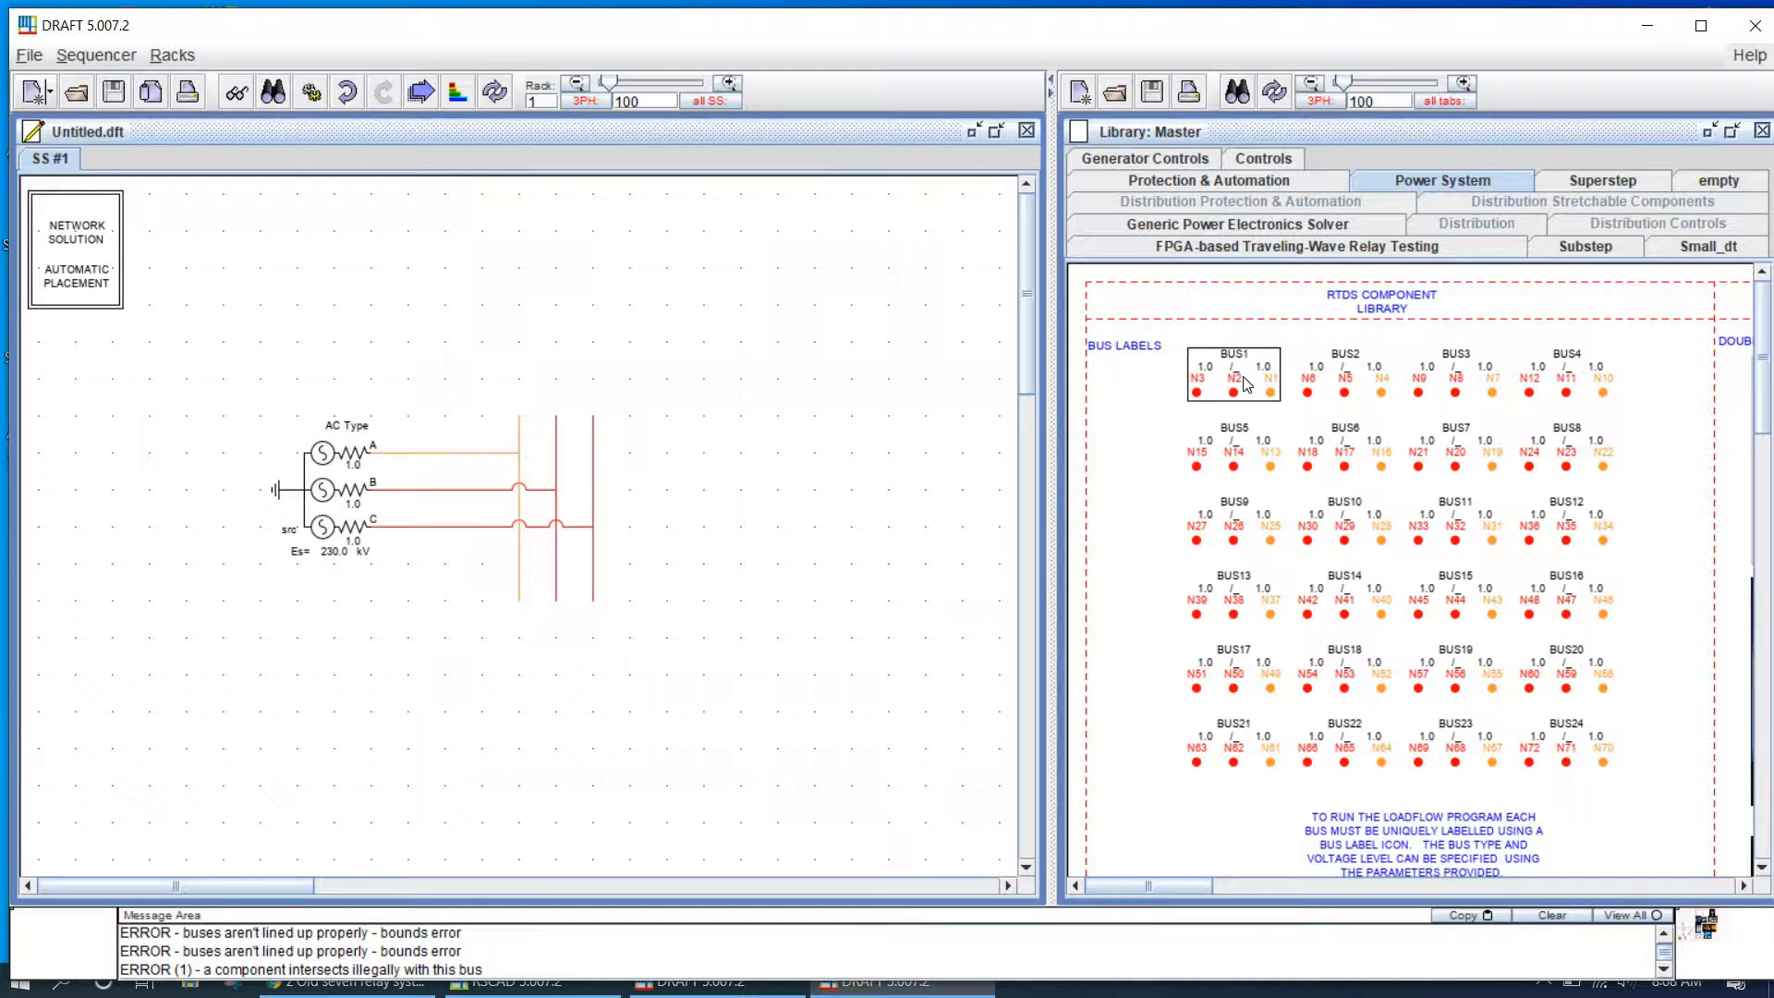
{"action": "left_click_drag", "start_coordinate": [1247, 385], "coordinate": [559, 424]}
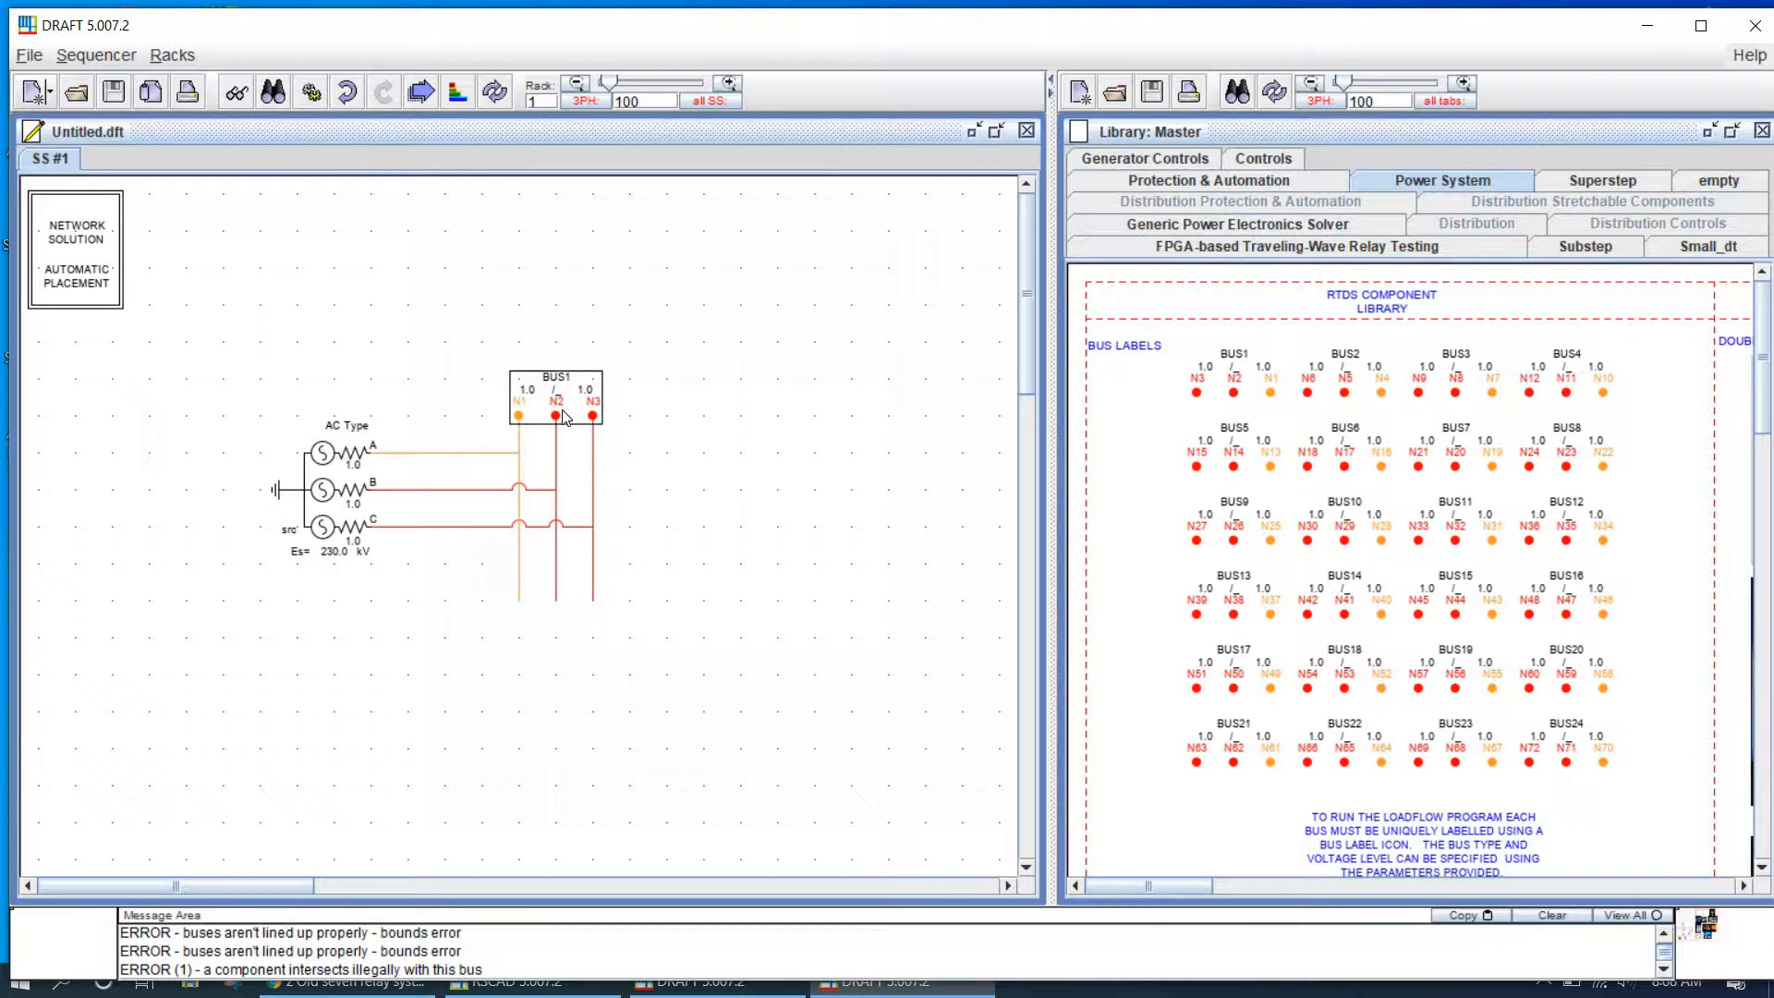
{"action": "left_click", "coordinate": [563, 415]}
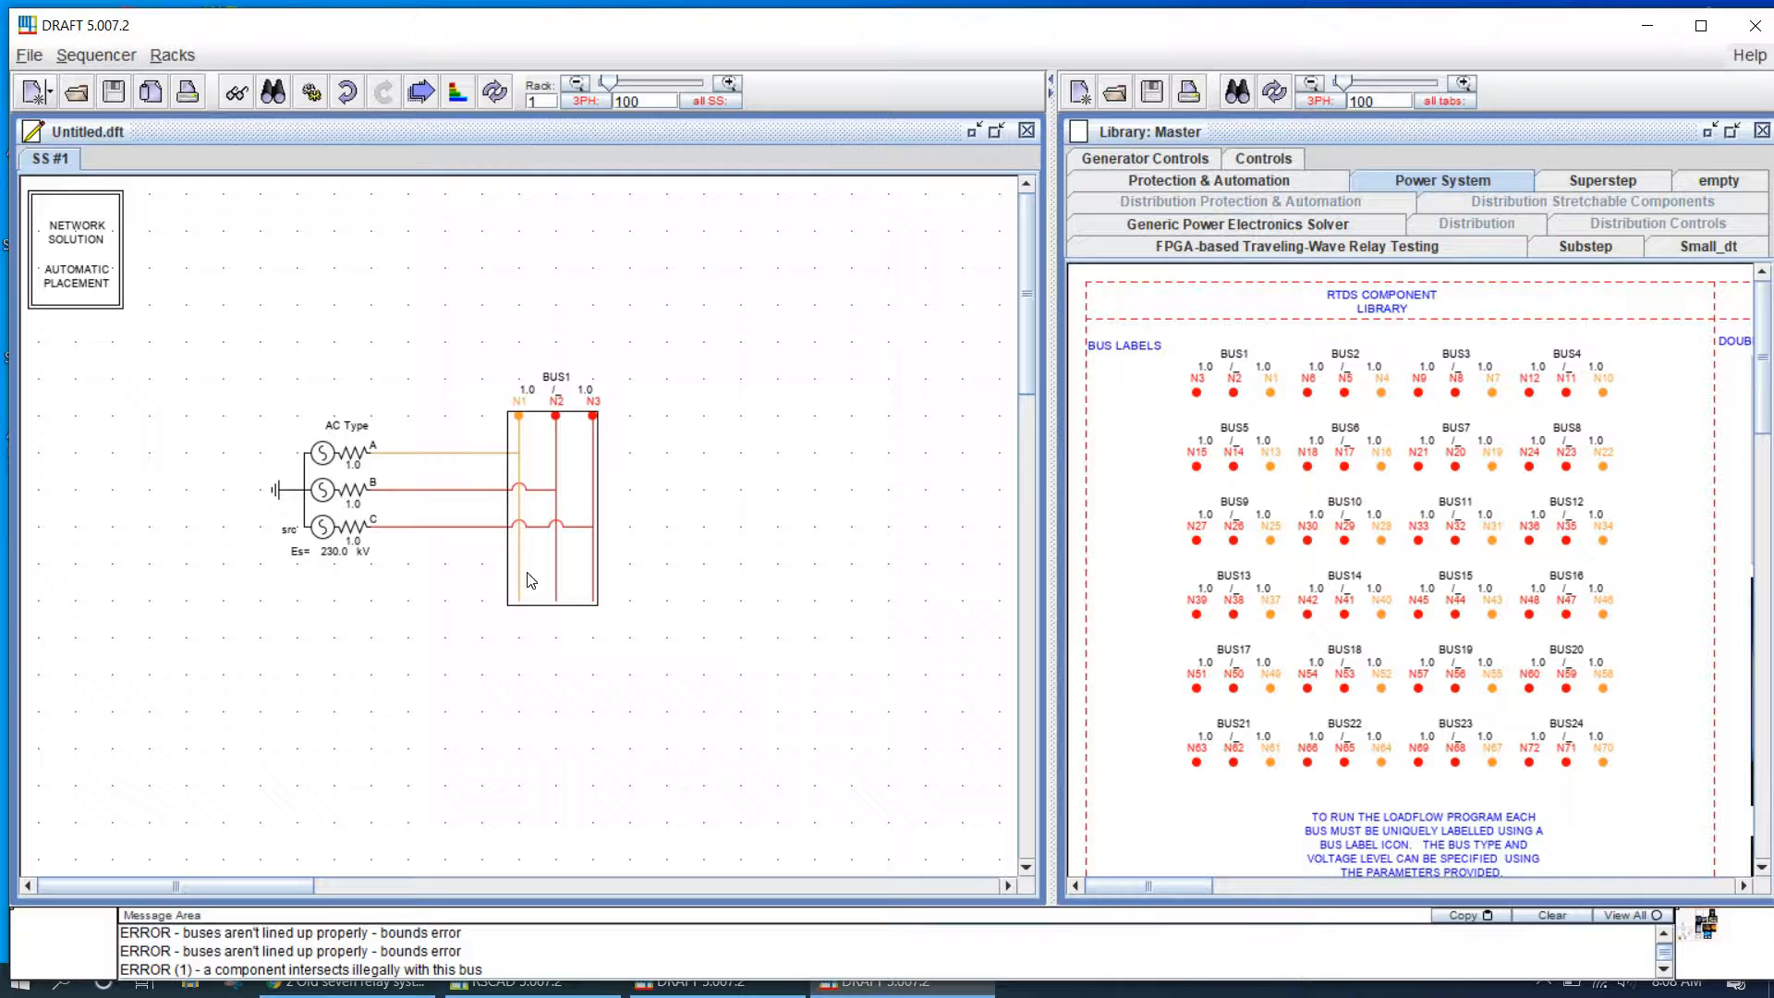
{"action": "left_click", "coordinate": [580, 404]}
{"action": "left_click", "coordinate": [640, 409]}
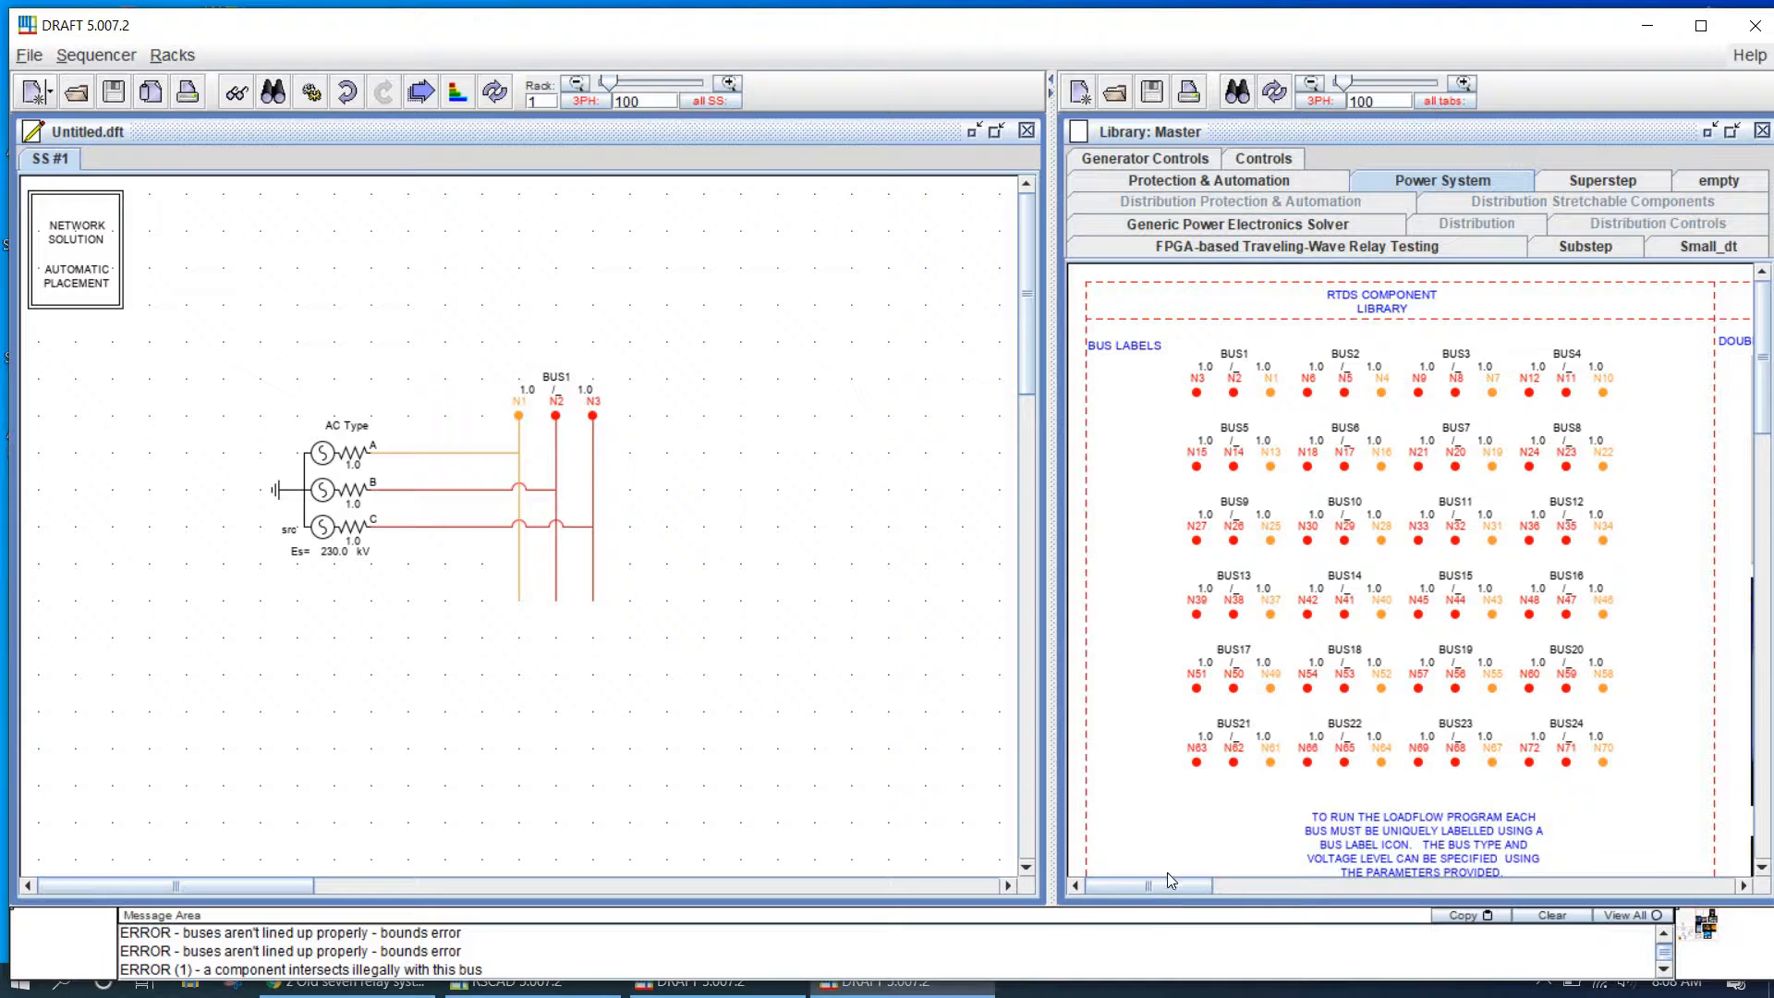
Step: Place a series RLC branch below the vertical bus and a grounded Y-connected RLC branch in free space below the source
{"action": "left_click_drag", "start_coordinate": [1164, 885], "coordinate": [1261, 881]}
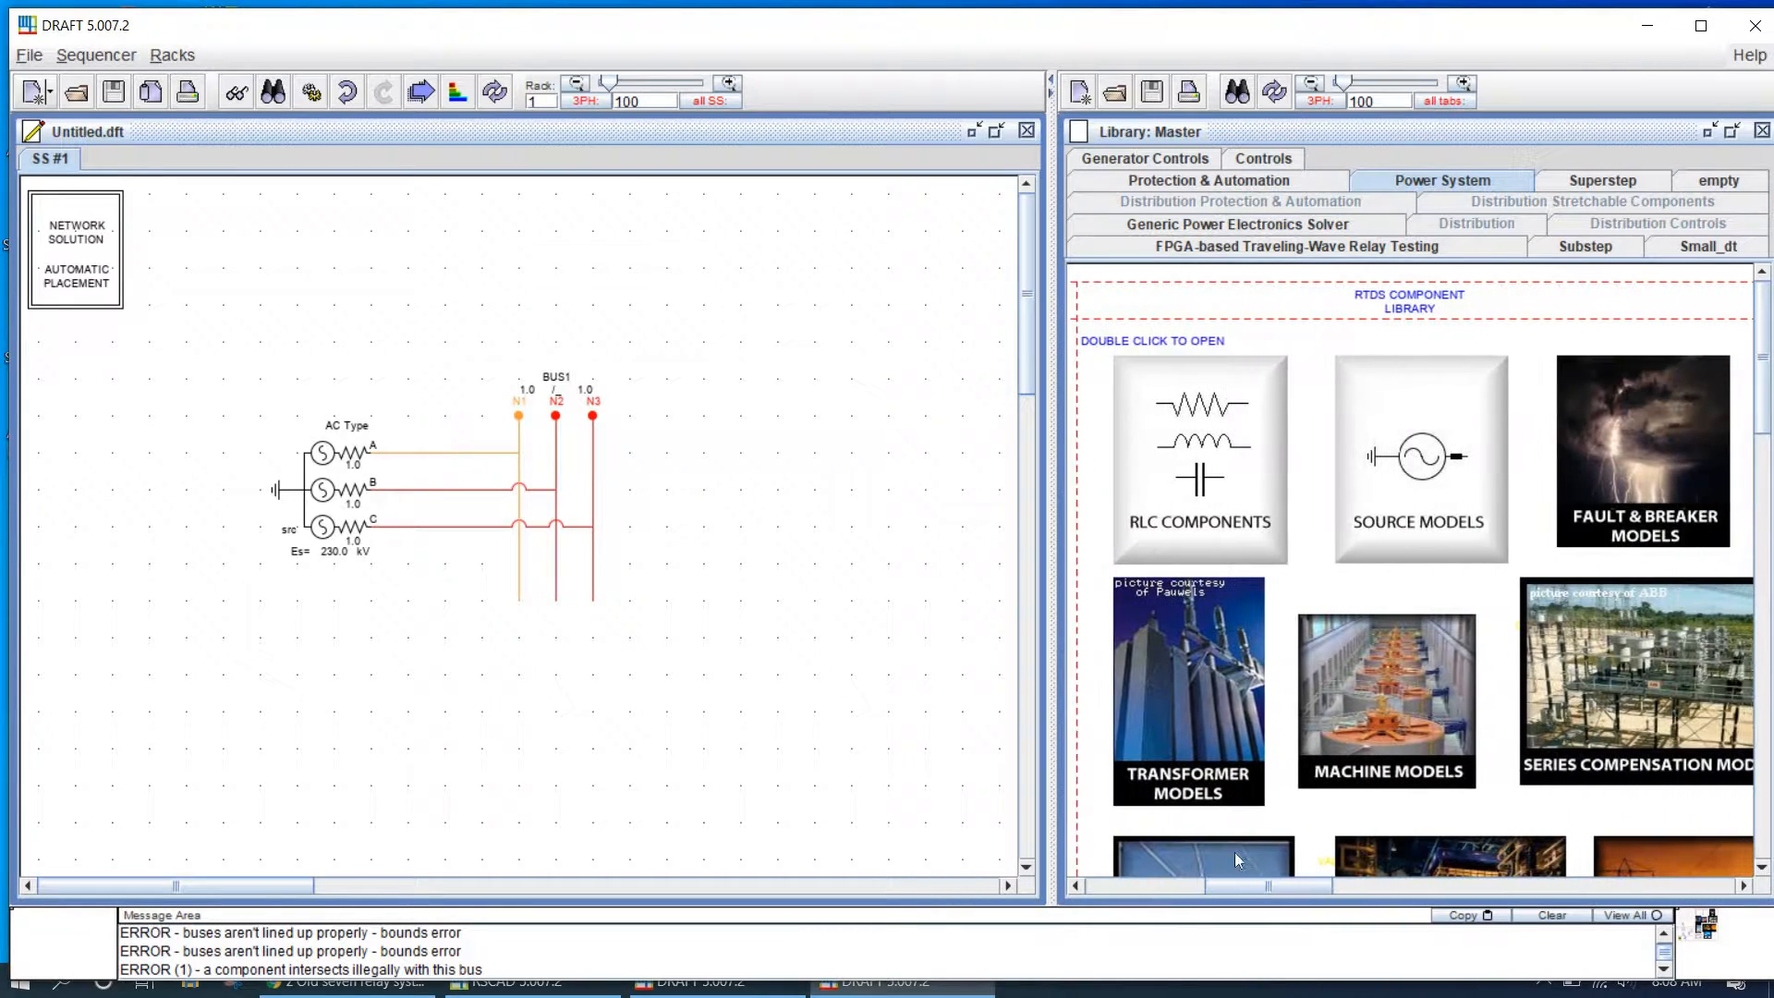
{"action": "double_click", "coordinate": [1209, 400]}
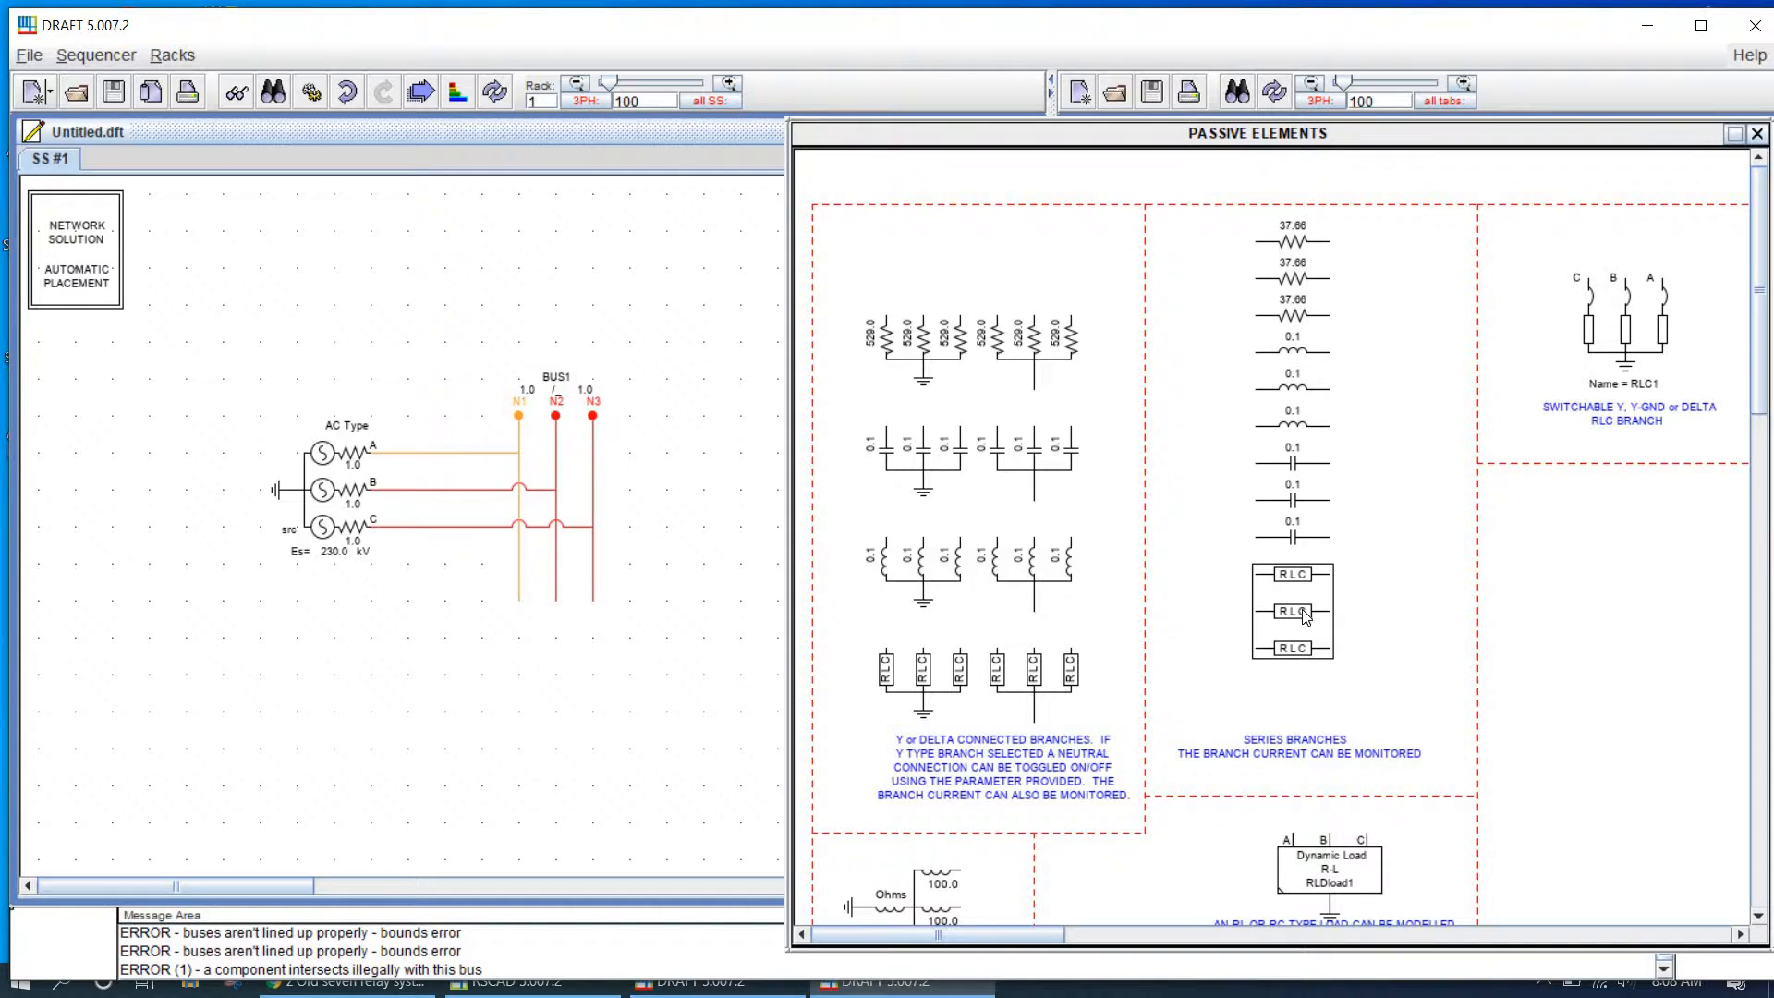
{"action": "left_click_drag", "start_coordinate": [1306, 617], "coordinate": [569, 672]}
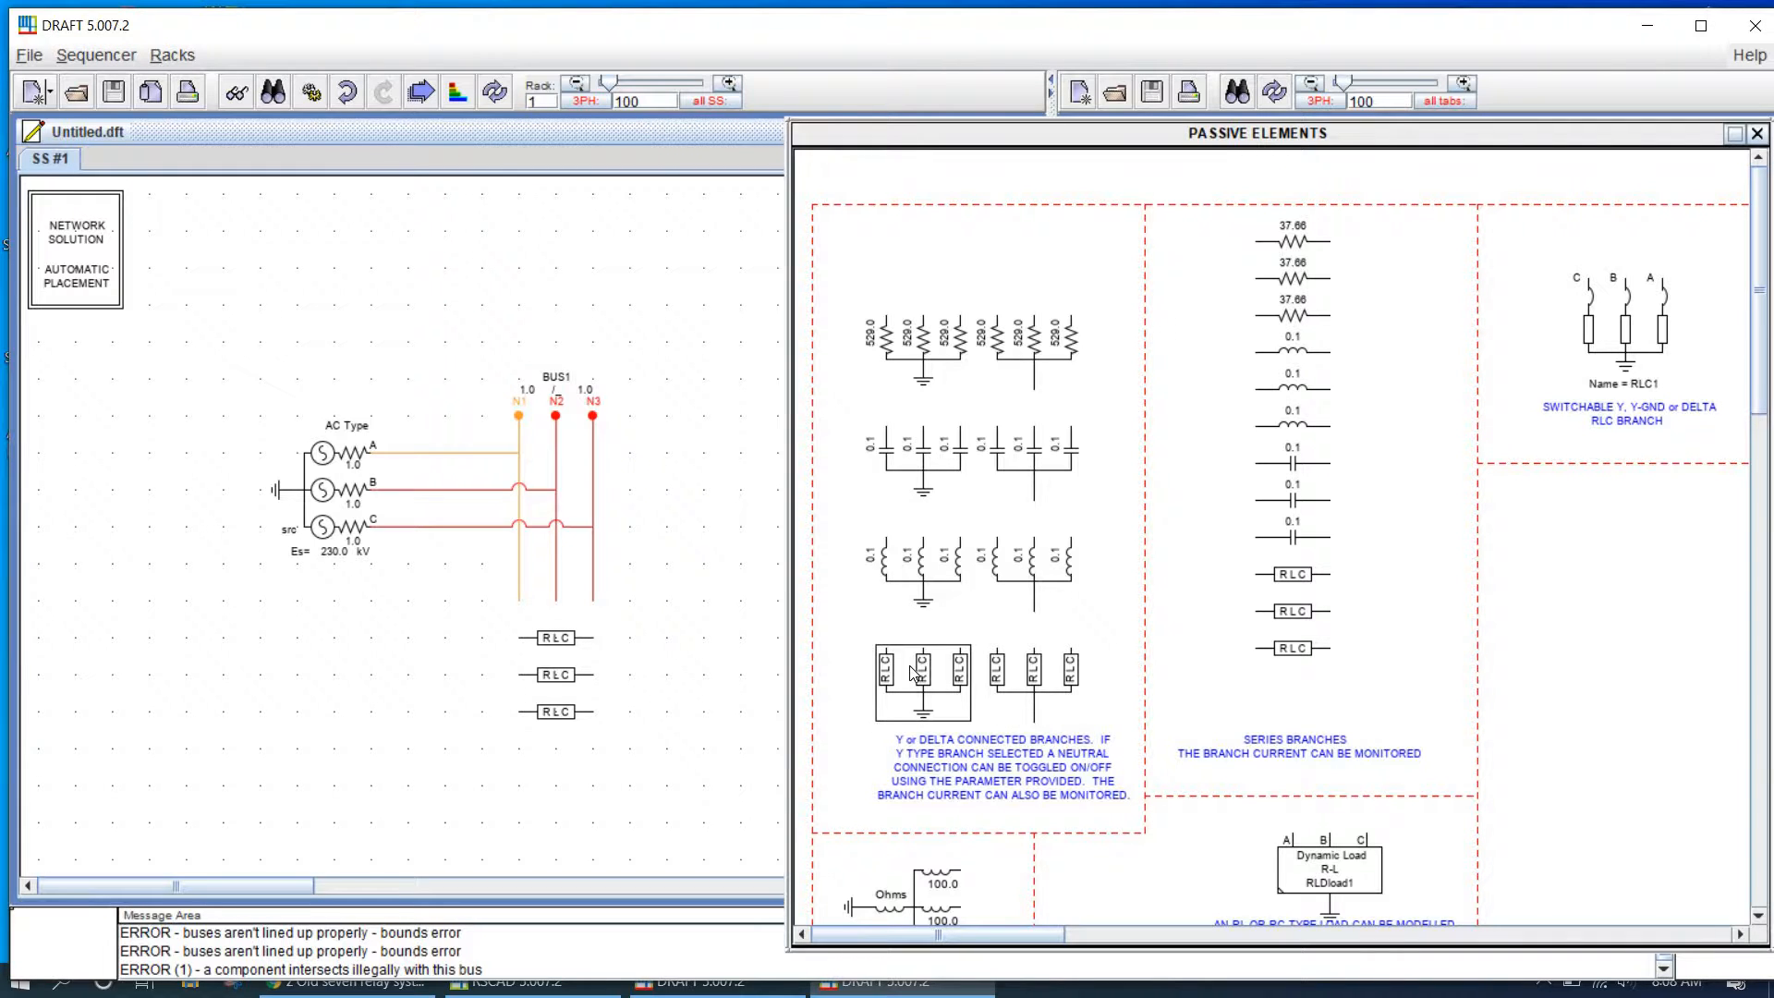
{"action": "left_click_drag", "start_coordinate": [915, 673], "coordinate": [214, 699]}
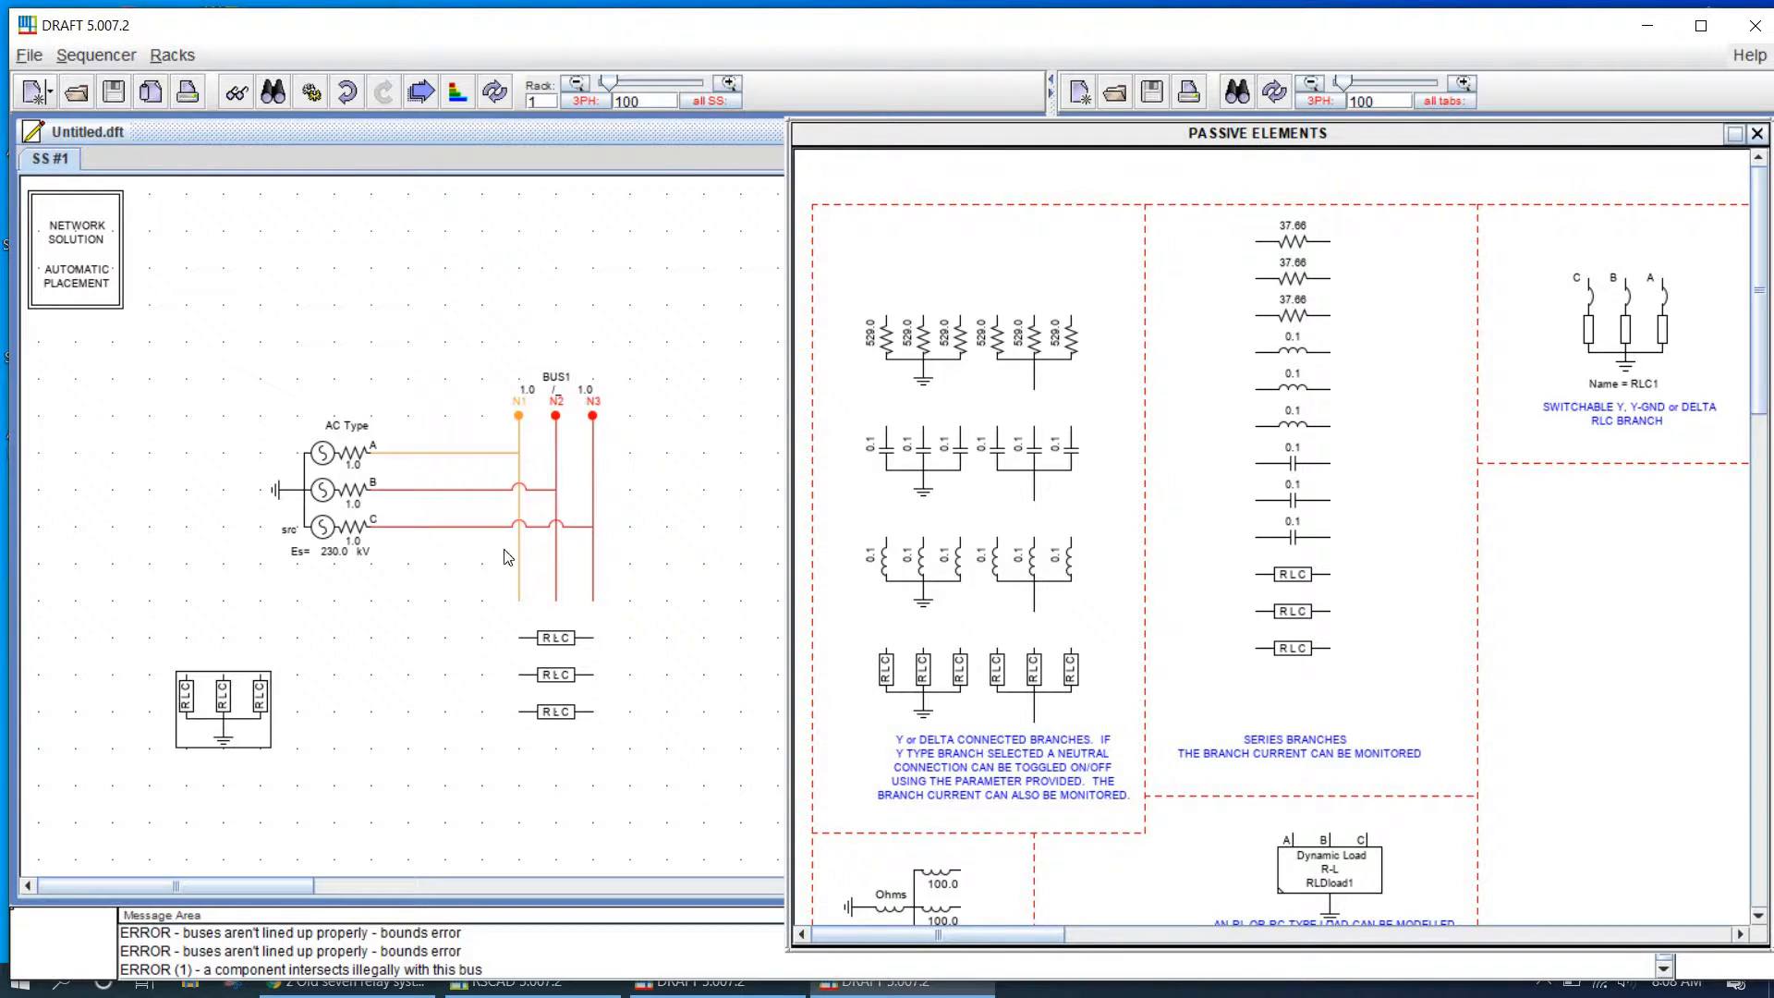
{"action": "left_click", "coordinate": [1758, 134]}
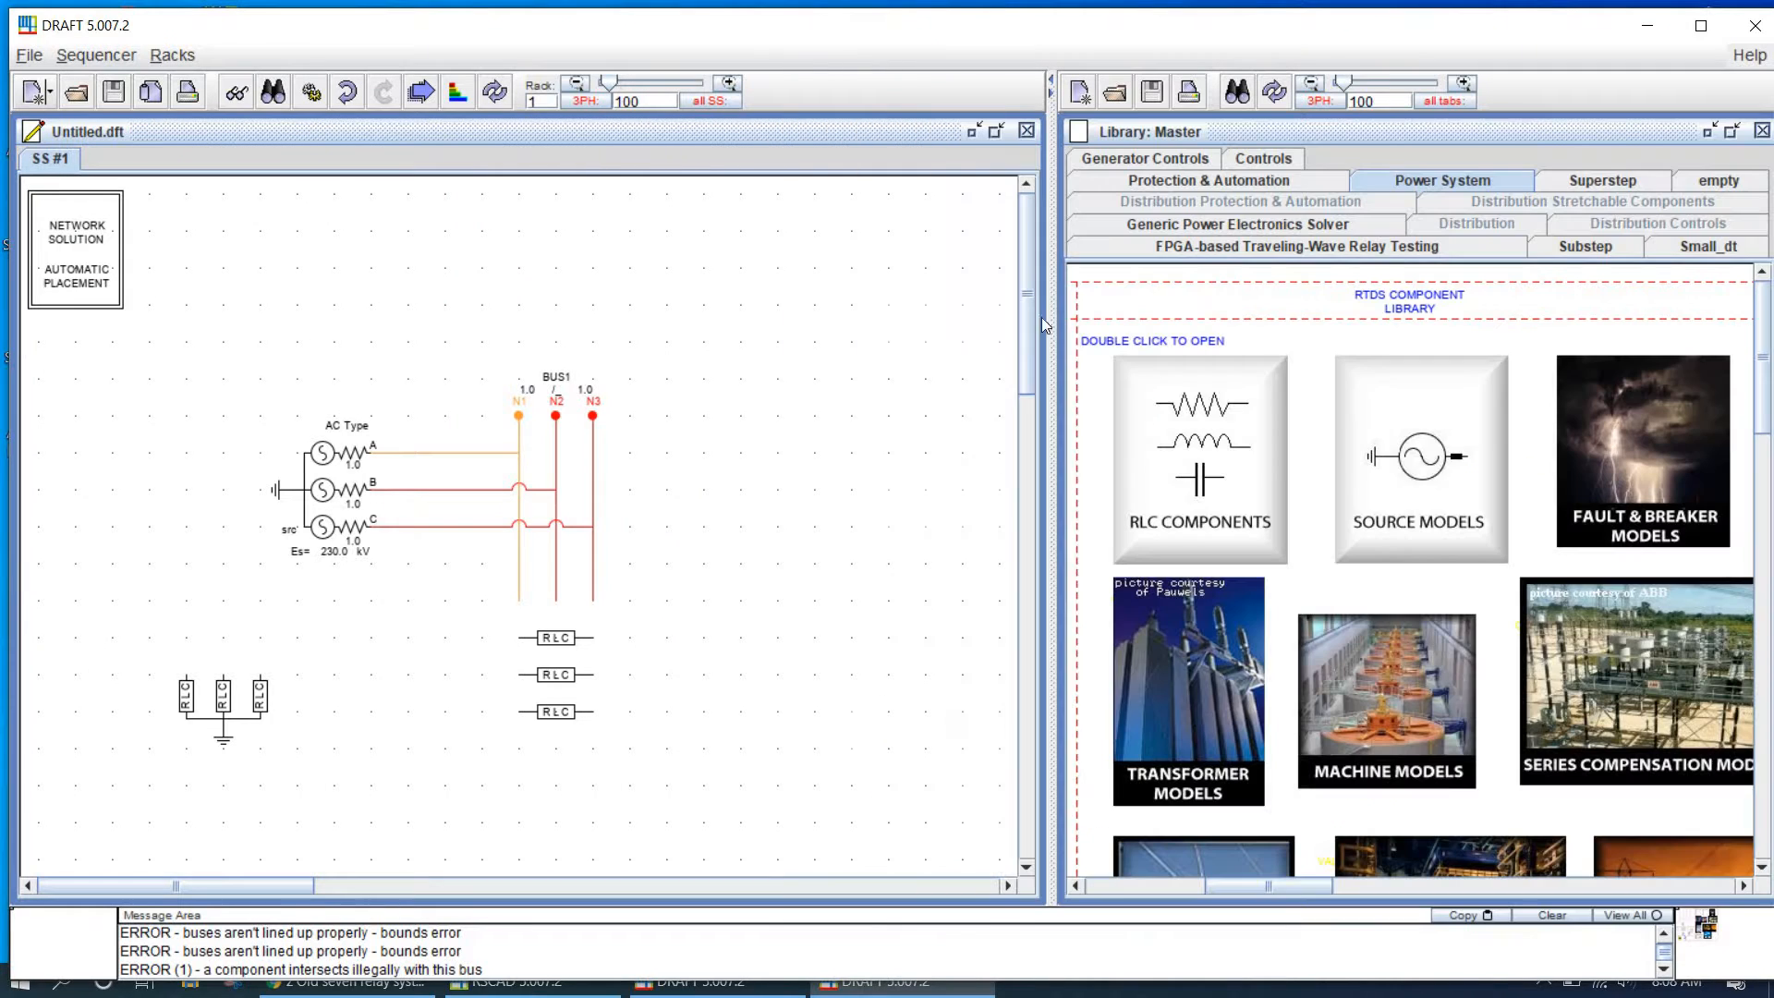
{"action": "double_click", "coordinate": [563, 672]}
{"action": "left_click", "coordinate": [802, 354]}
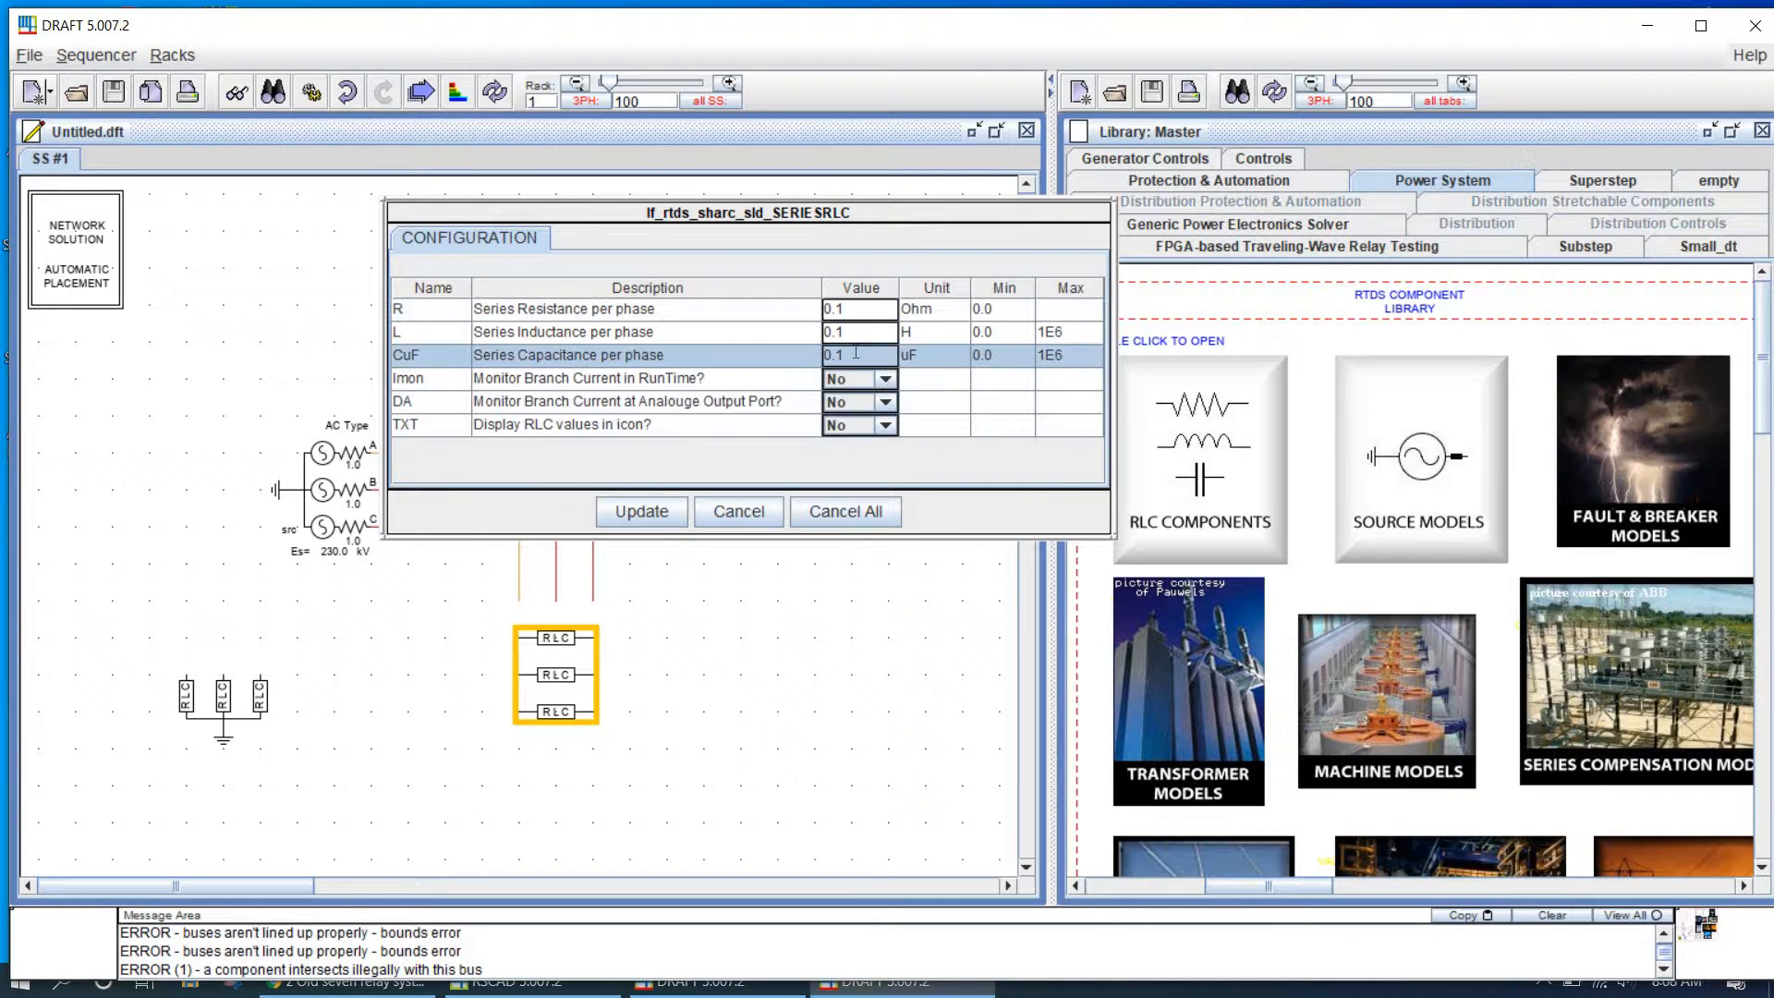
{"action": "key", "text": "BackSpace"}
{"action": "key", "text": "BackSpace"}
{"action": "left_click", "coordinate": [864, 312]}
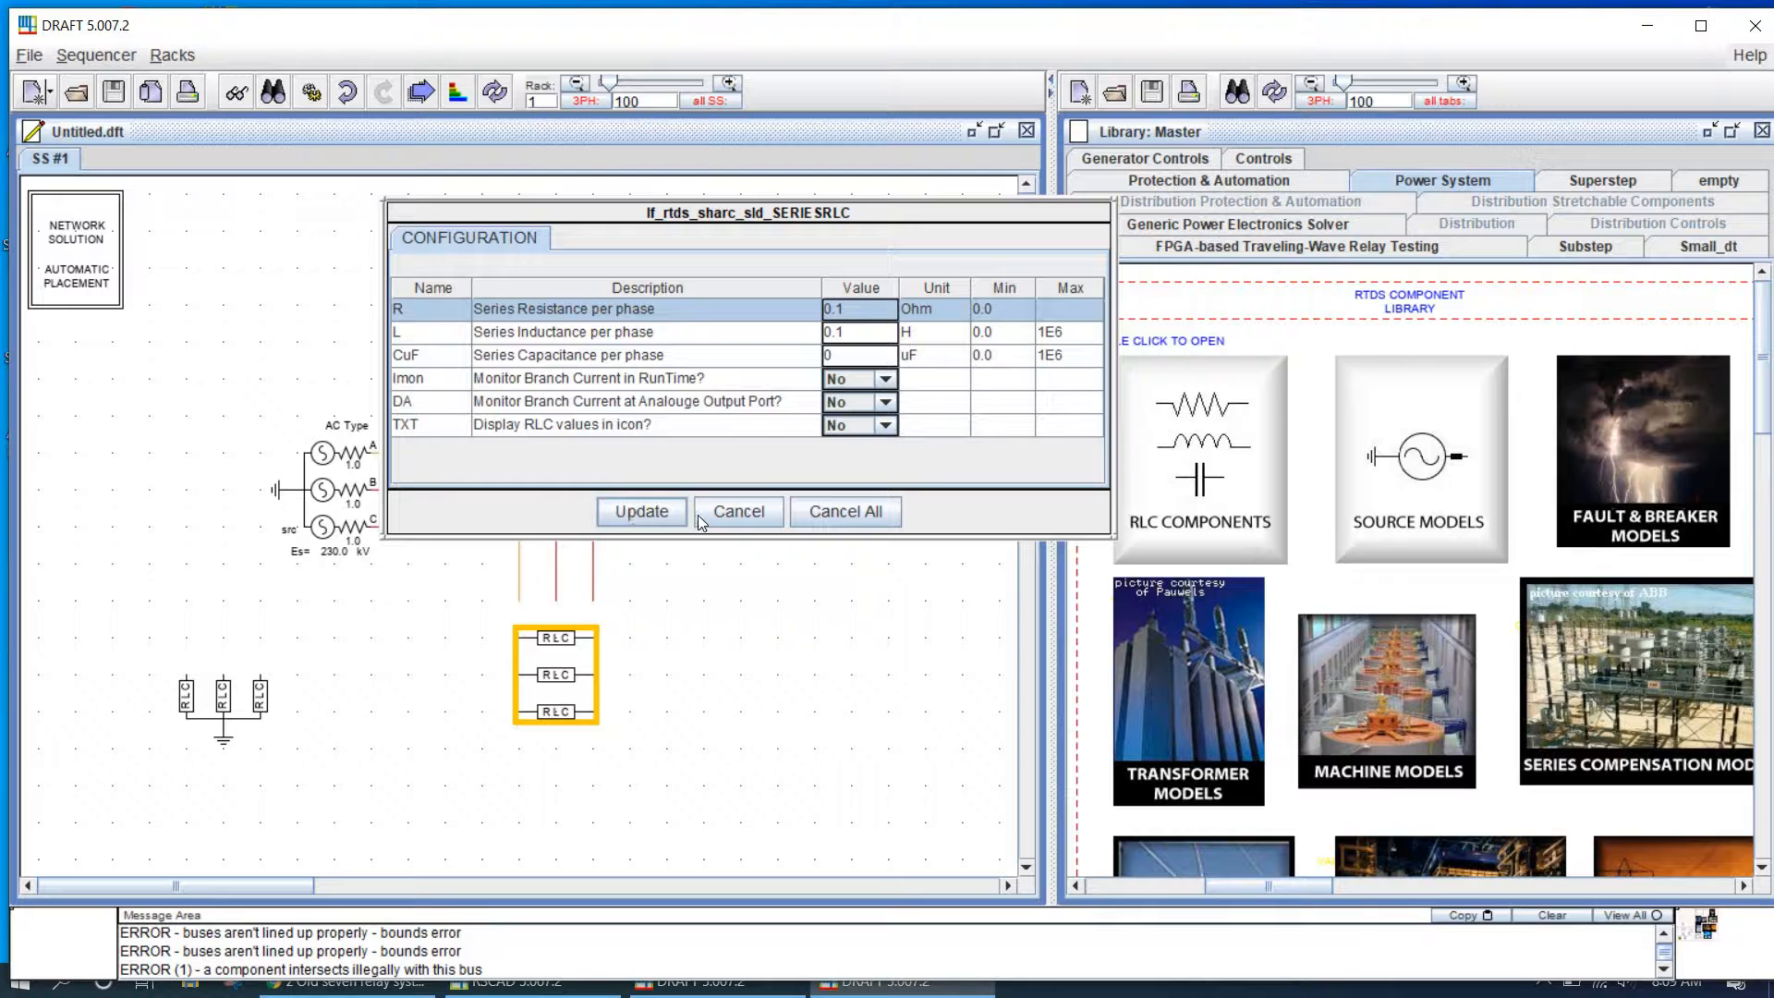
{"action": "left_click", "coordinate": [748, 513]}
{"action": "double_click", "coordinate": [1150, 474]}
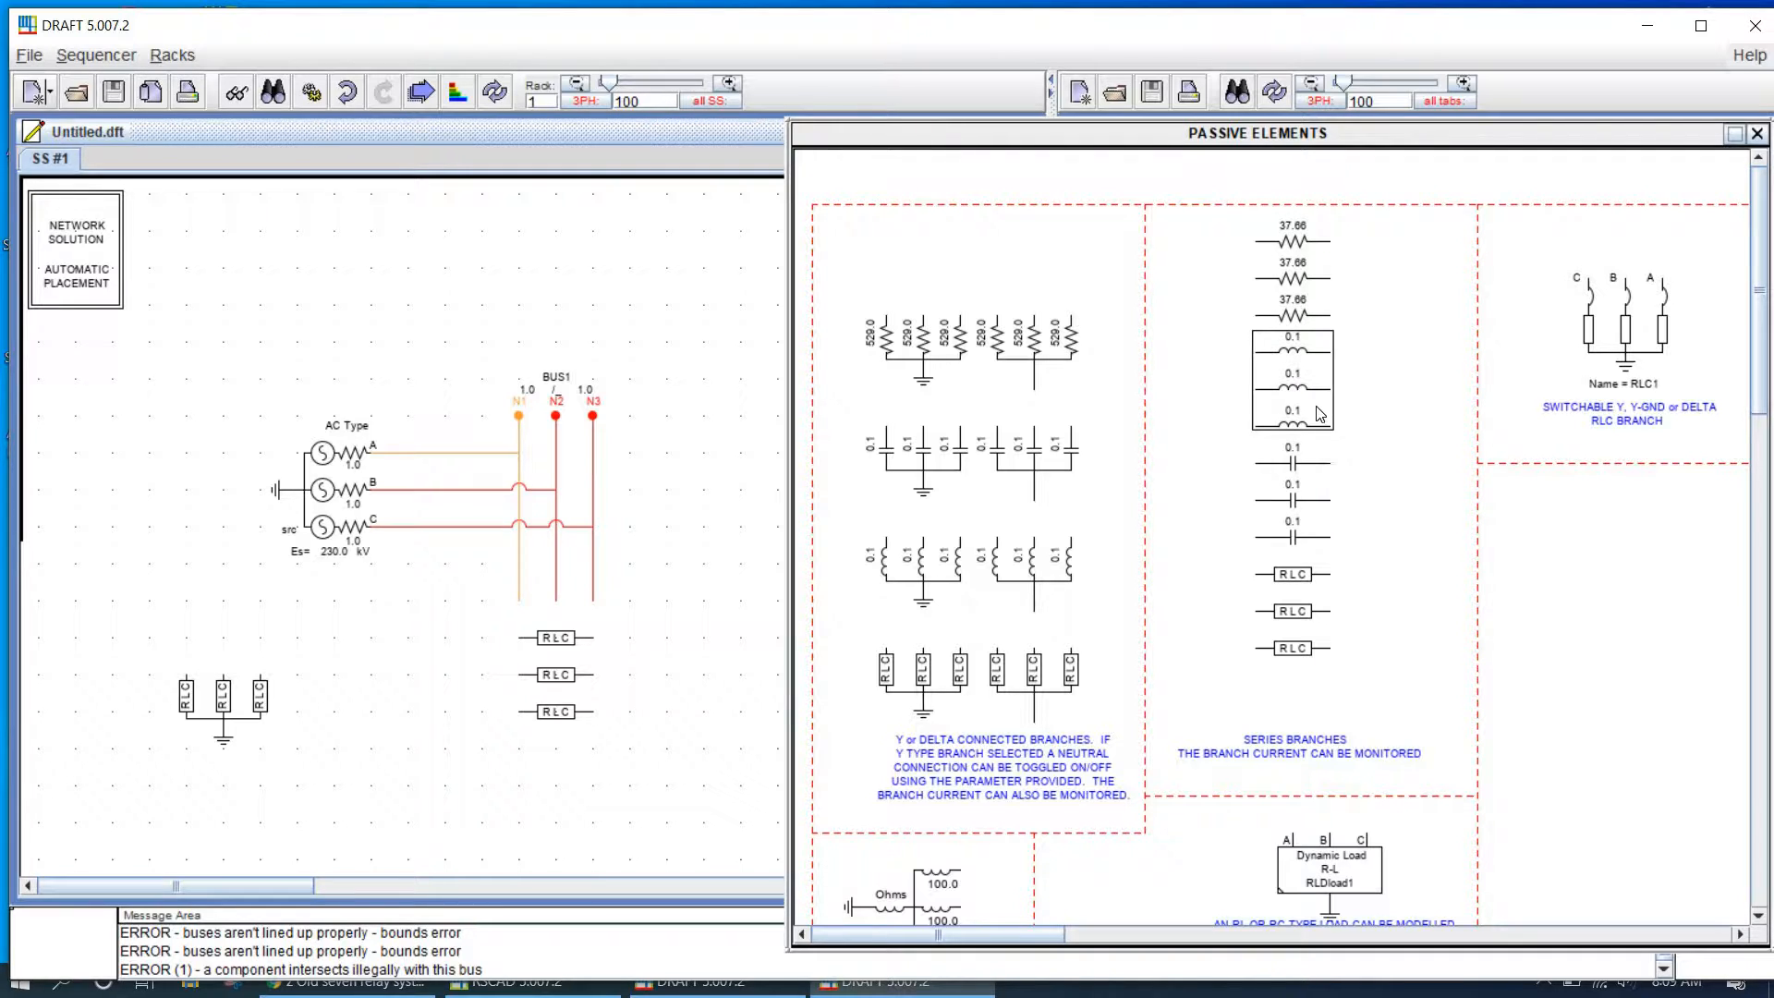
{"action": "left_click", "coordinate": [1756, 133]}
Step: Set the series RLC branch's capacitance per phase to 0 uF and attach the branch vertically to the bus's lower ends
{"action": "double_click", "coordinate": [566, 681]}
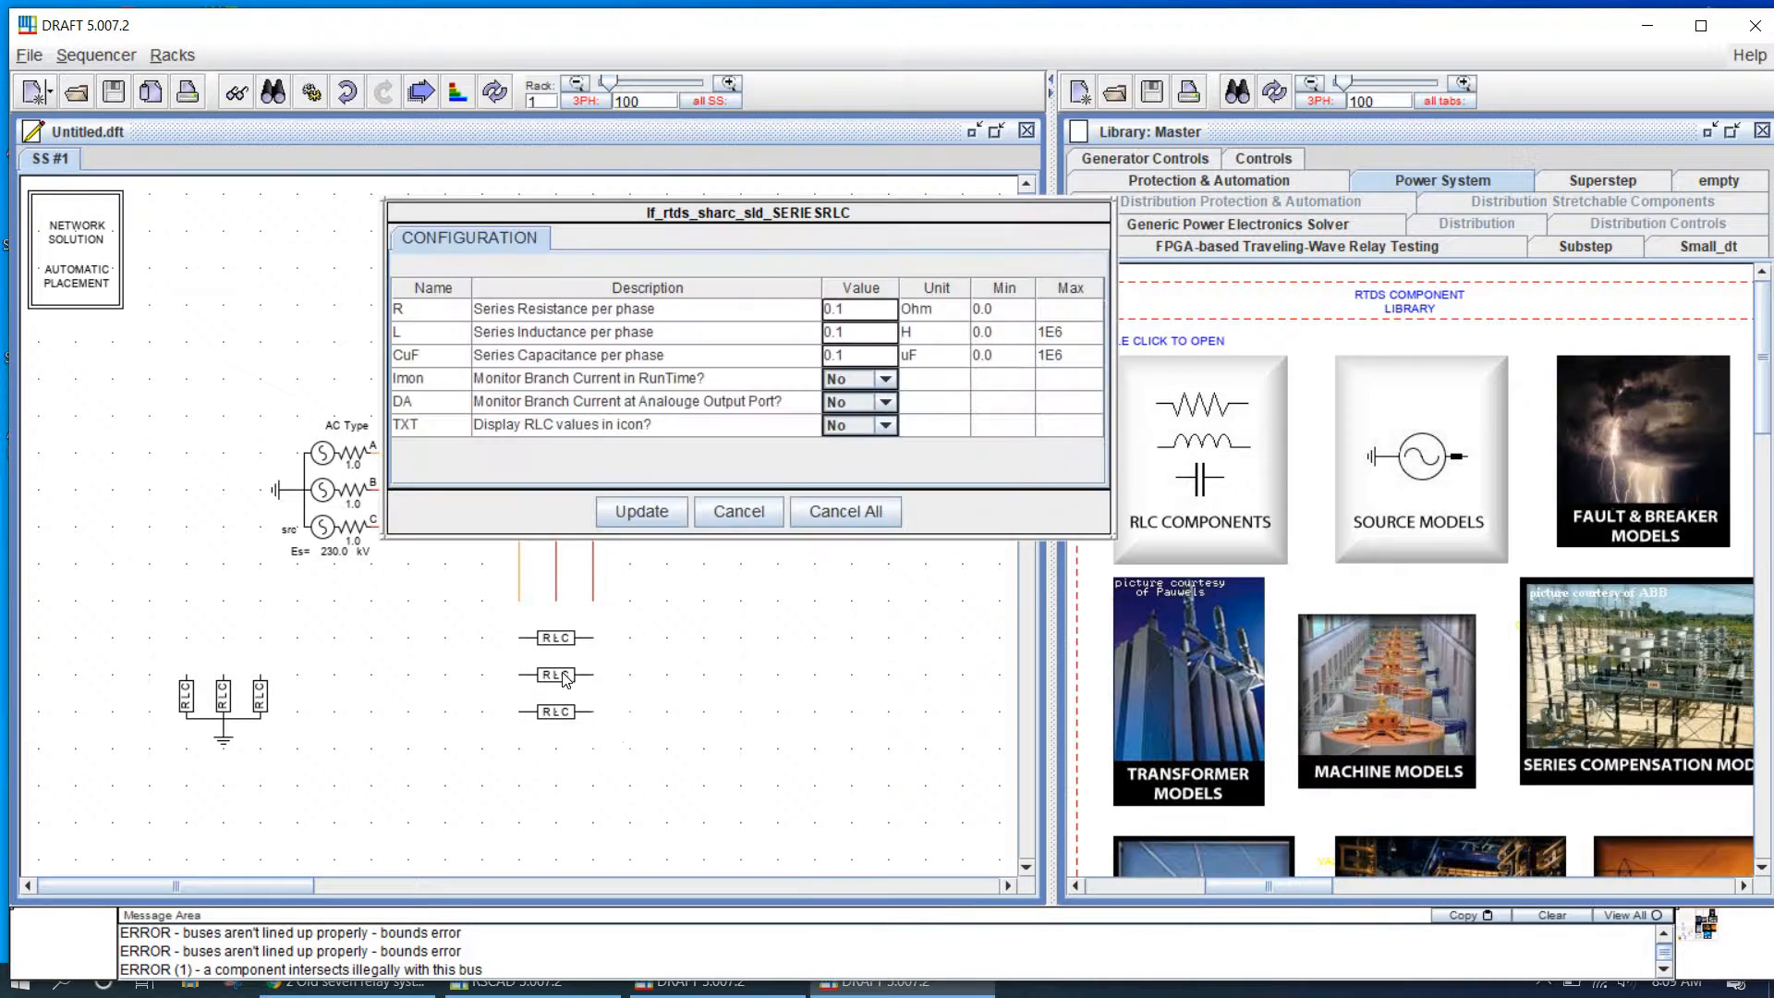
{"action": "left_click", "coordinate": [857, 357]}
{"action": "left_click_drag", "start_coordinate": [857, 357], "coordinate": [713, 340]}
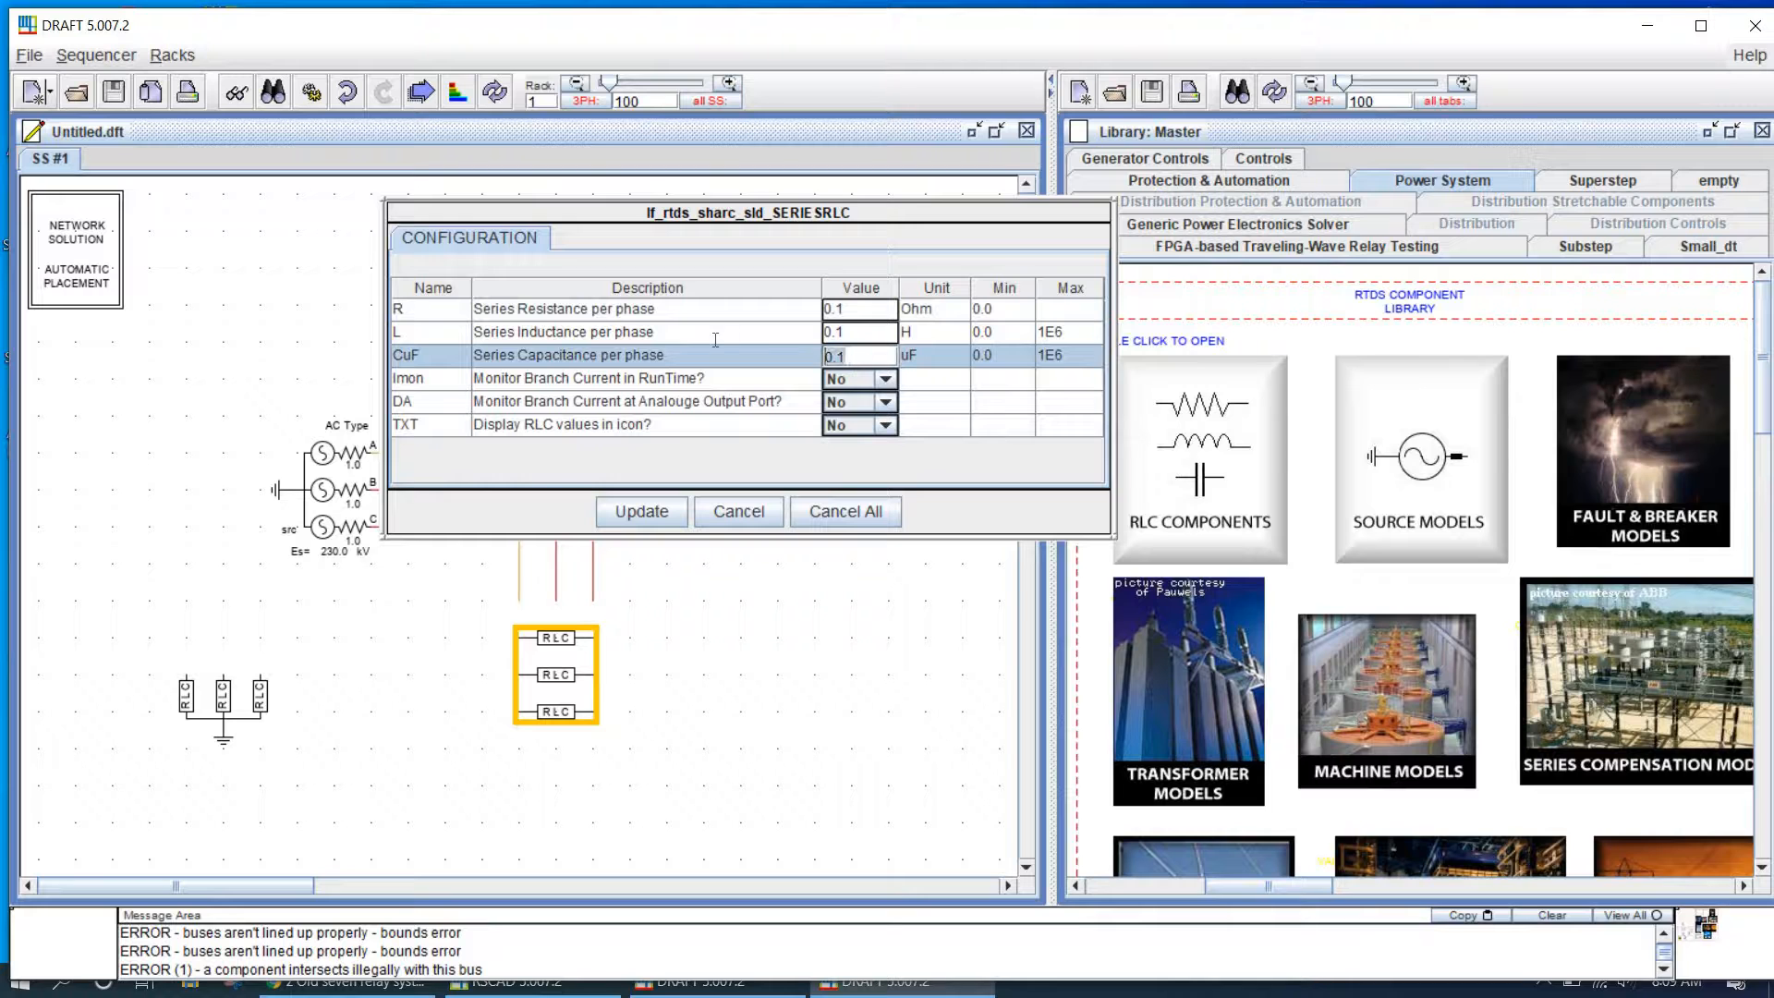
{"action": "type", "text": "0"}
{"action": "left_click", "coordinate": [666, 510]}
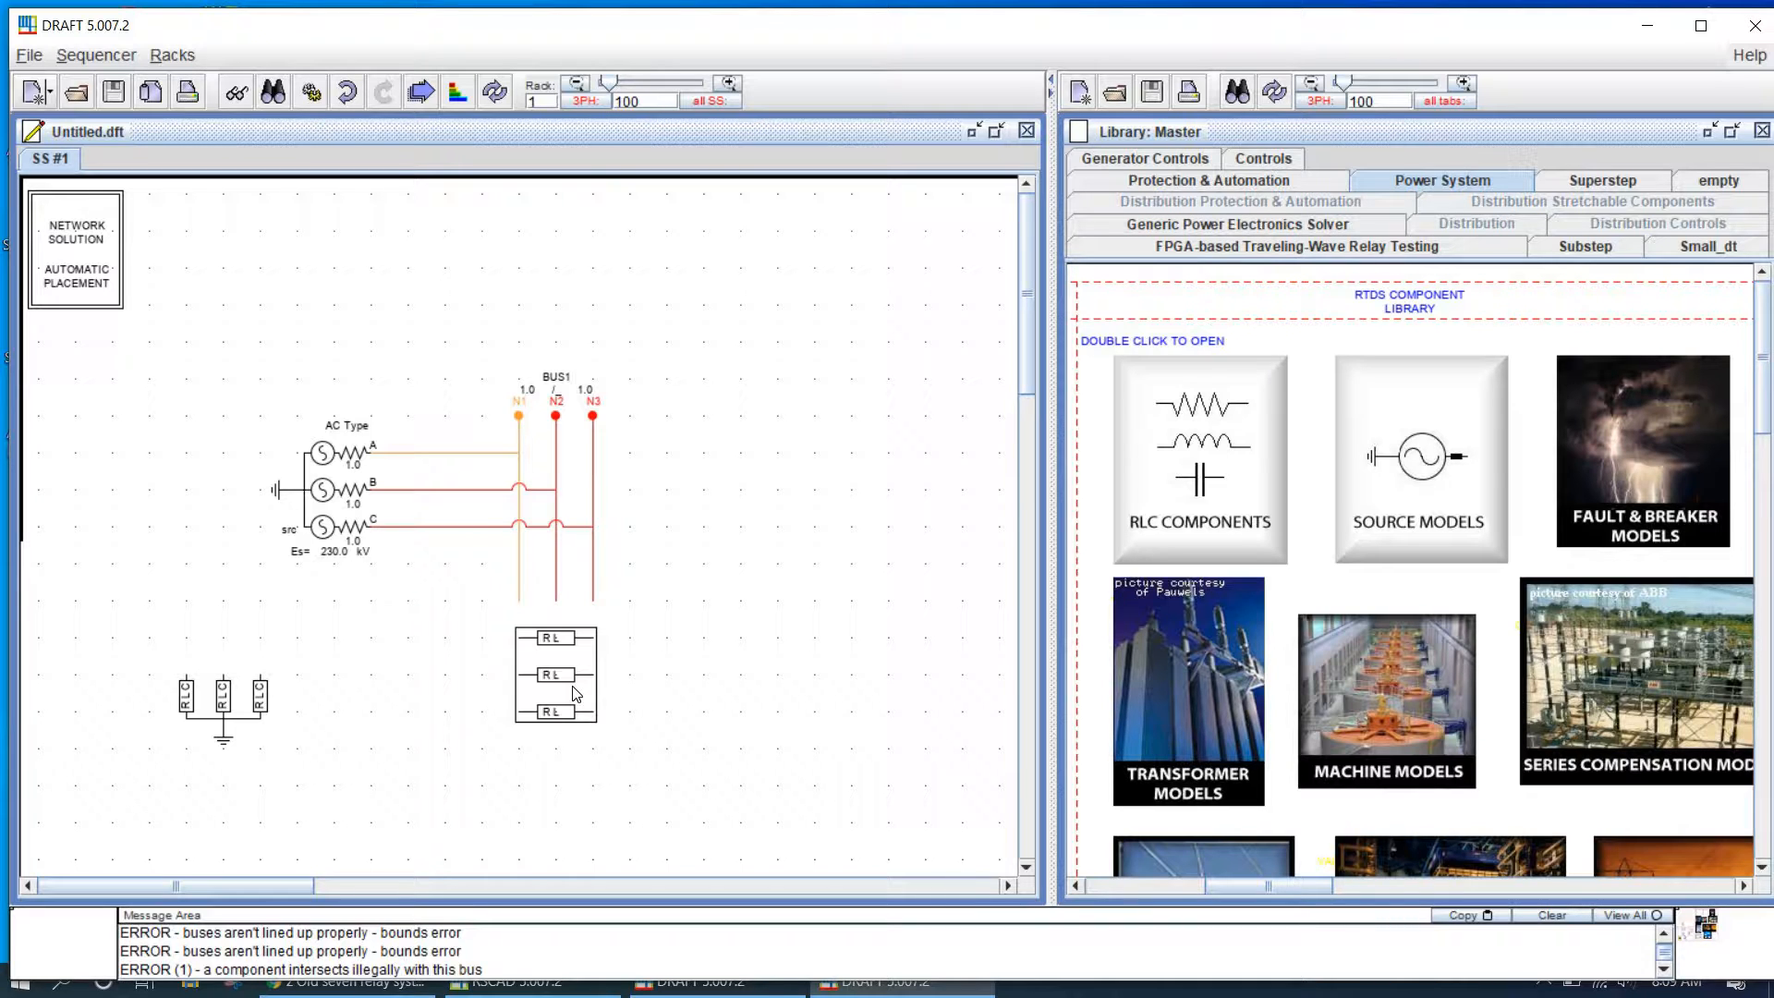
{"action": "key", "text": "ctrl+r"}
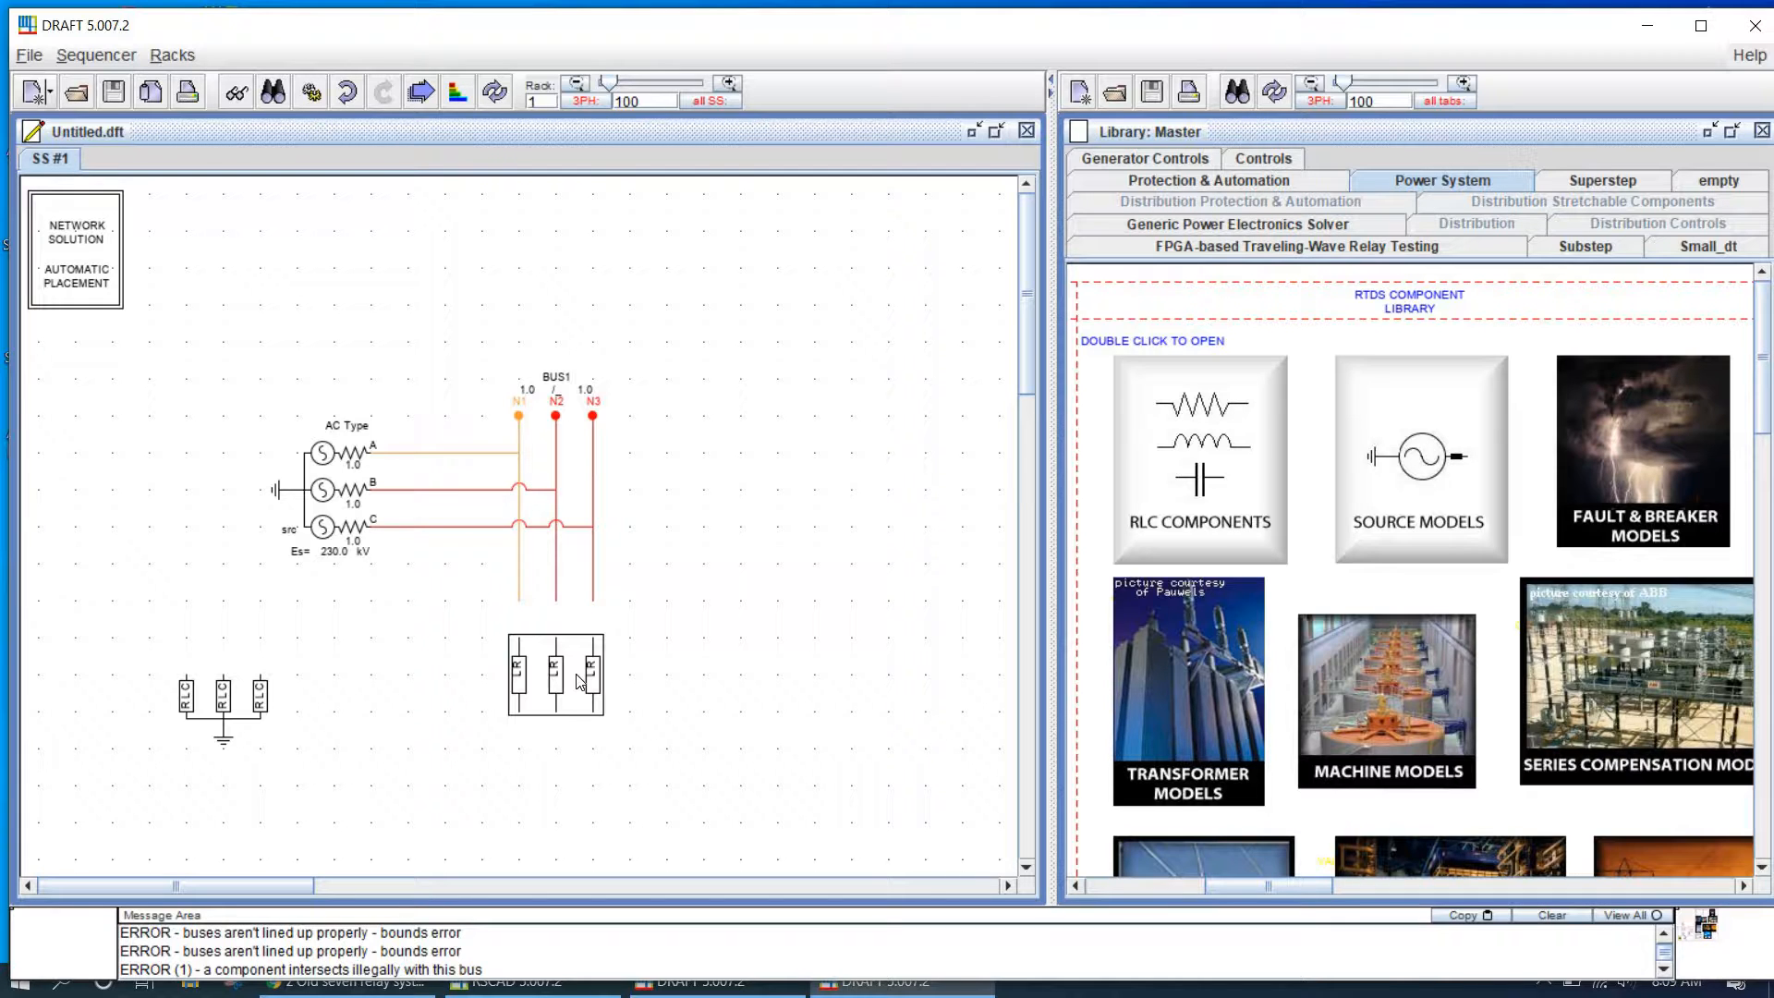
{"action": "left_click_drag", "start_coordinate": [579, 681], "coordinate": [561, 642]}
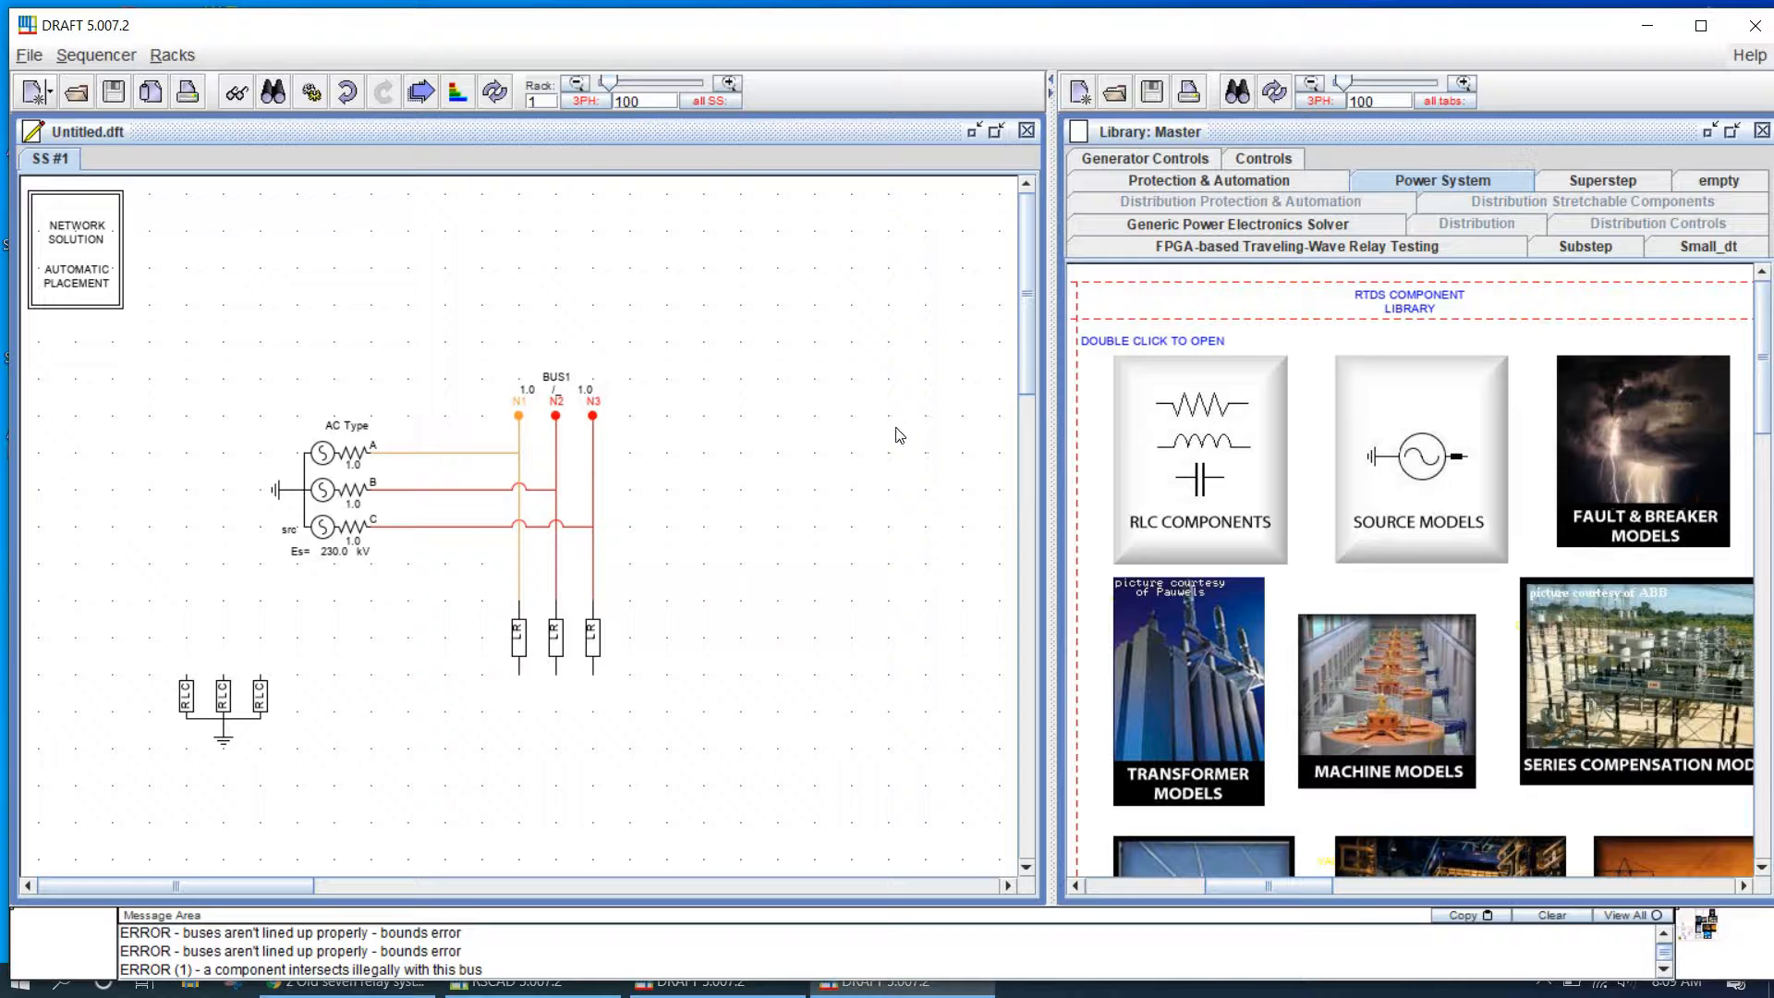
Step: Copy the vertical three-phase wire below the series RL branch and place a second copy, rotated to horizontal, in free space beside it
{"action": "left_click_drag", "start_coordinate": [1029, 327], "coordinate": [1024, 379]}
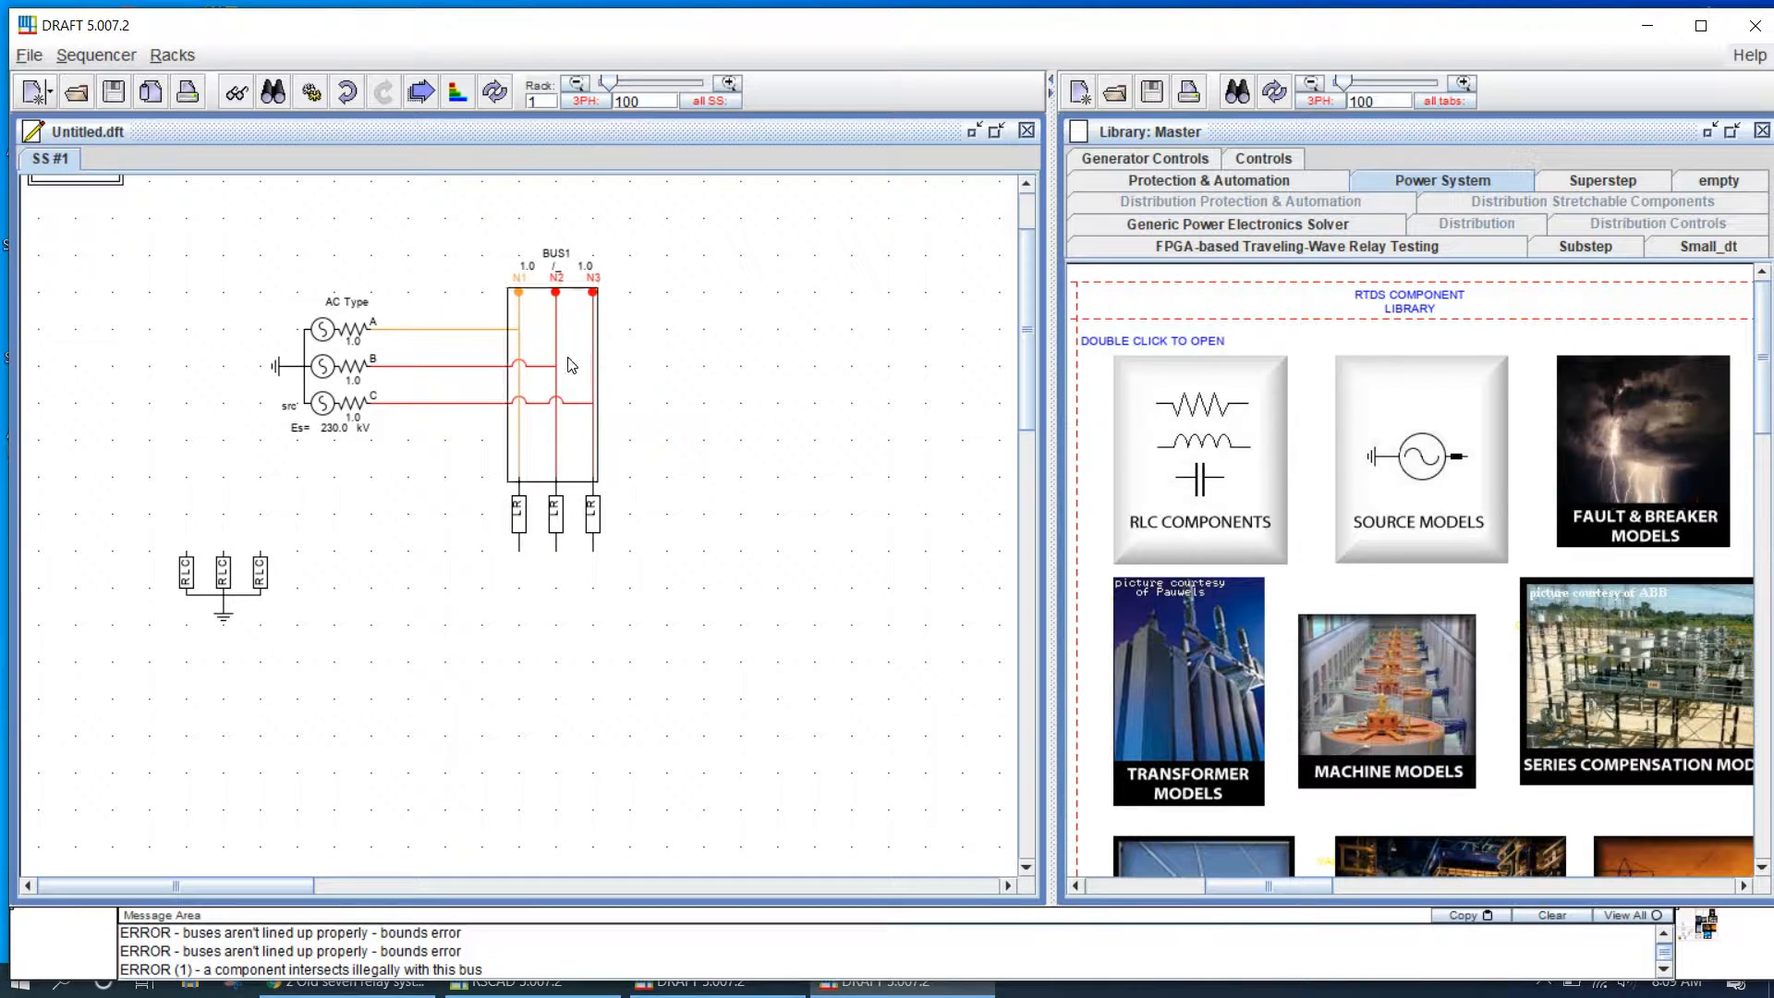
{"action": "left_click_drag", "start_coordinate": [1024, 345], "coordinate": [1028, 355]}
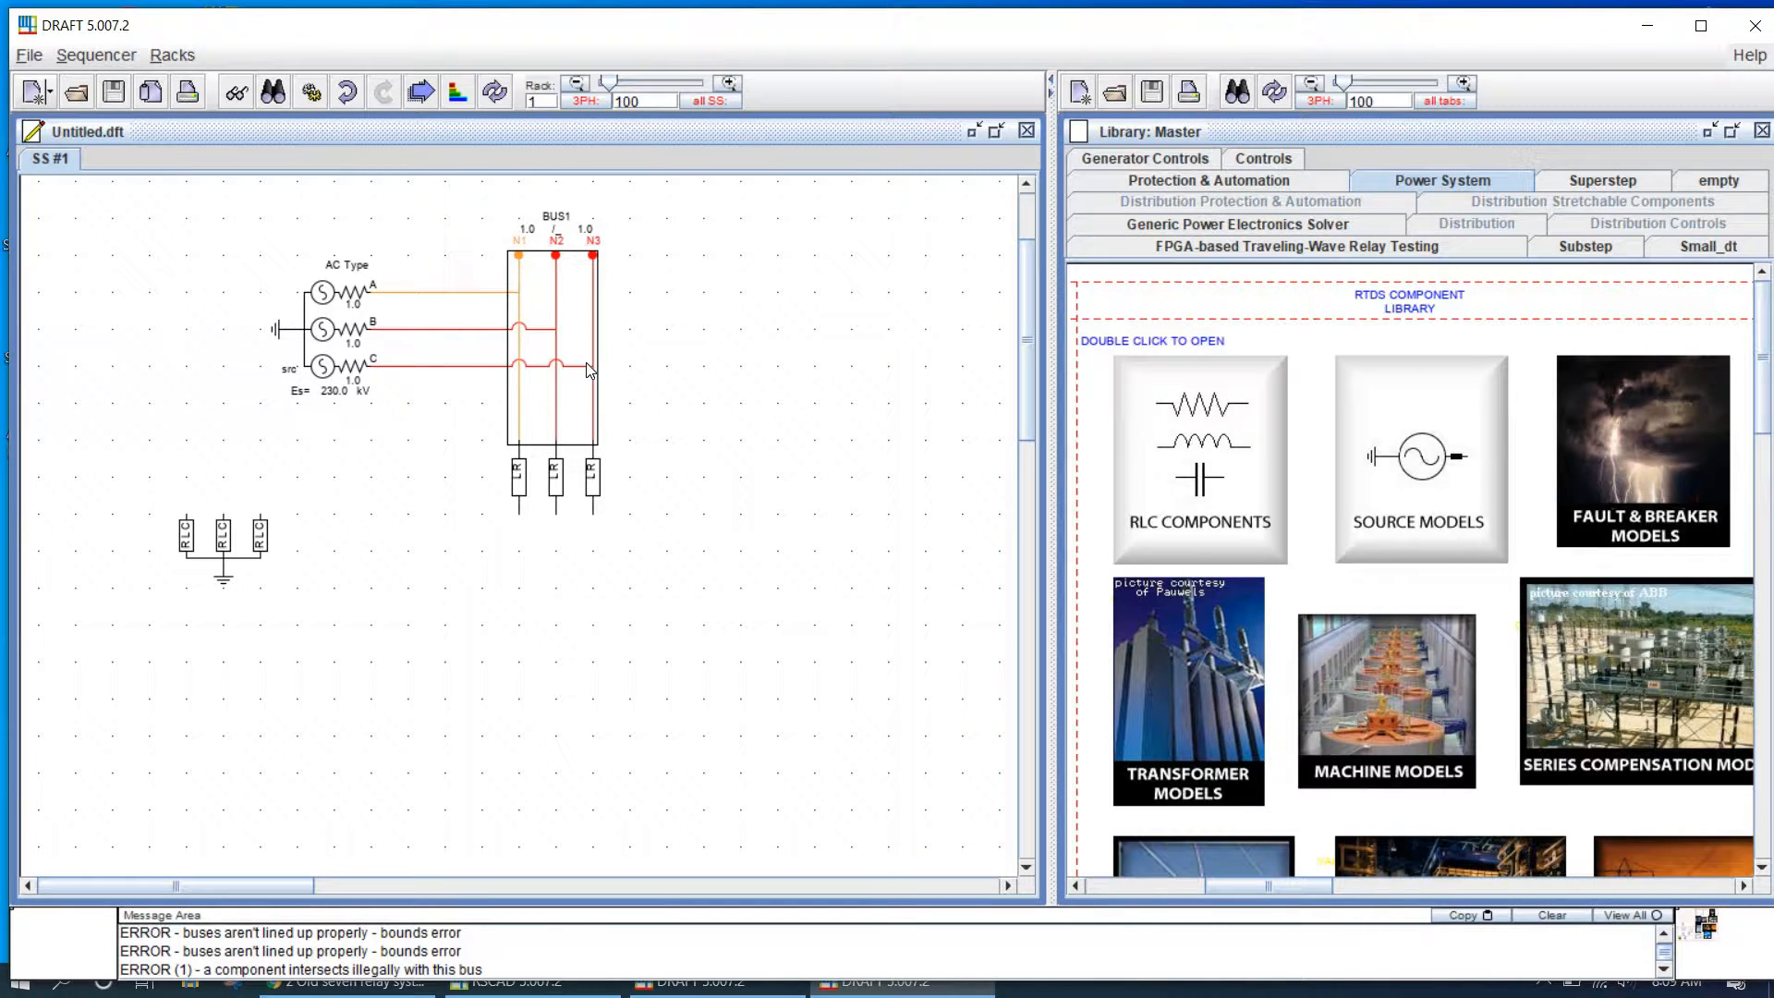
{"action": "left_click_drag", "start_coordinate": [589, 370], "coordinate": [887, 581]}
{"action": "right_click", "coordinate": [767, 572]}
{"action": "right_click", "coordinate": [781, 579]}
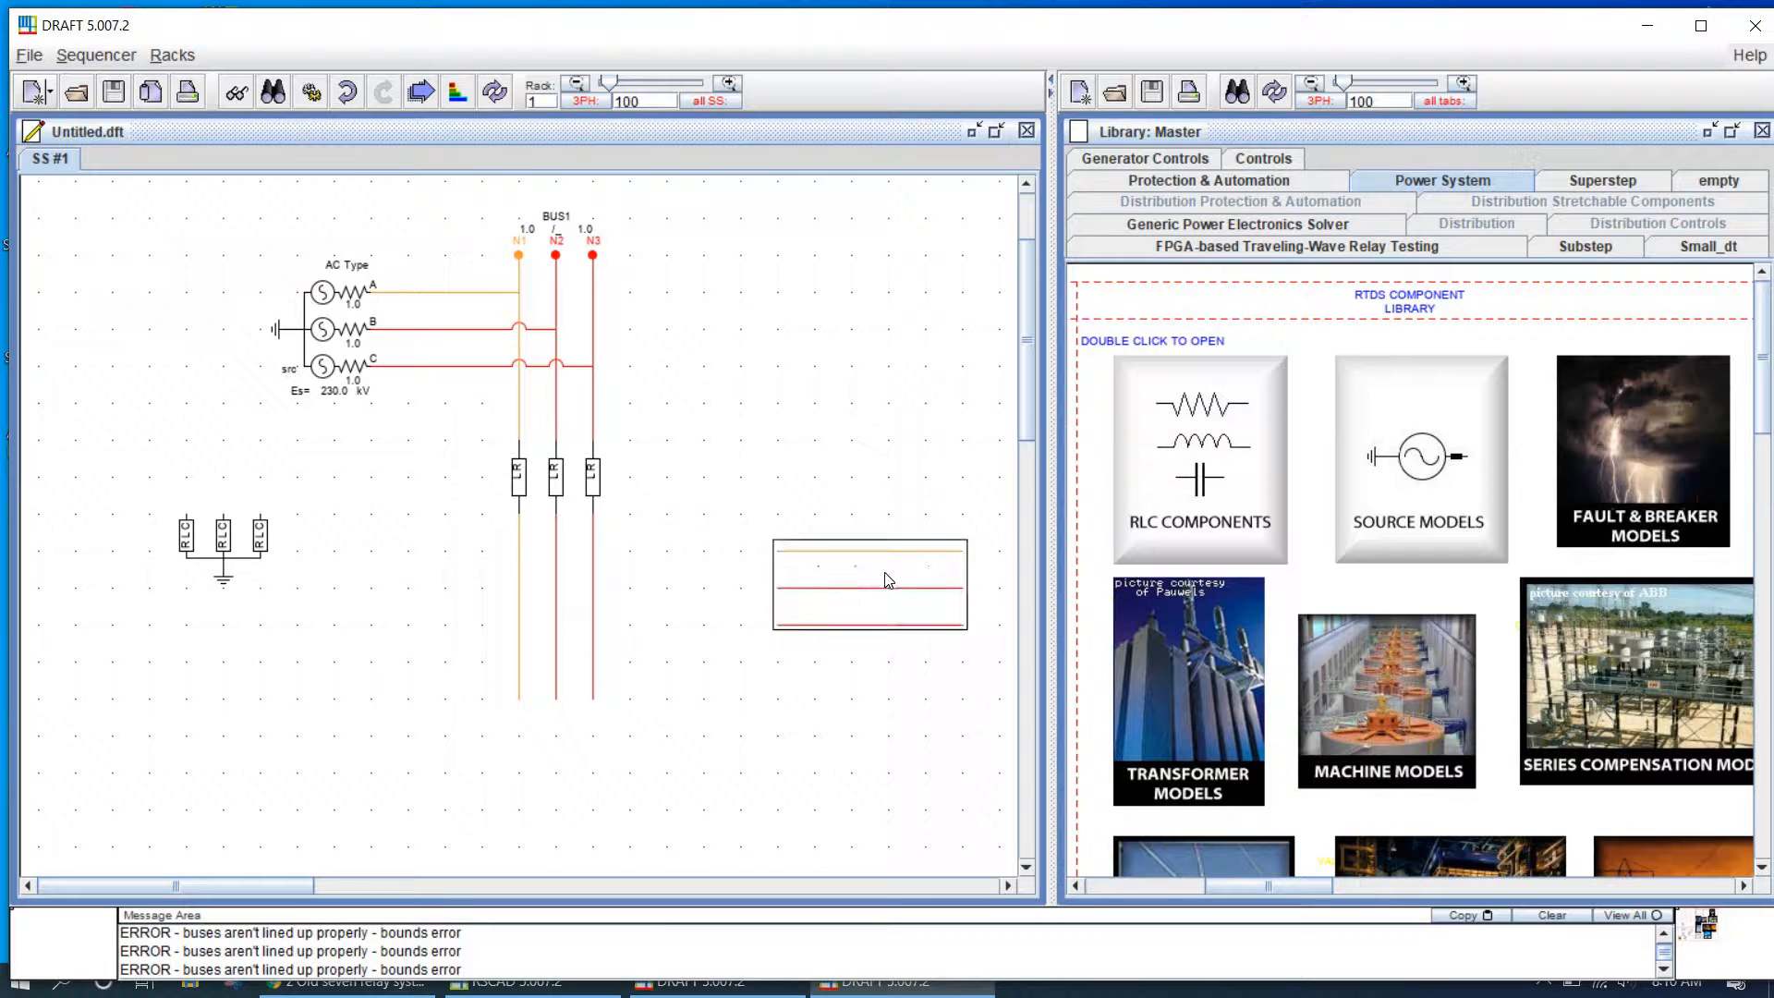
Step: Place the horizontal three-phase wire across the lower vertical wires so that each phase joins its matching line
{"action": "left_click", "coordinate": [830, 592]}
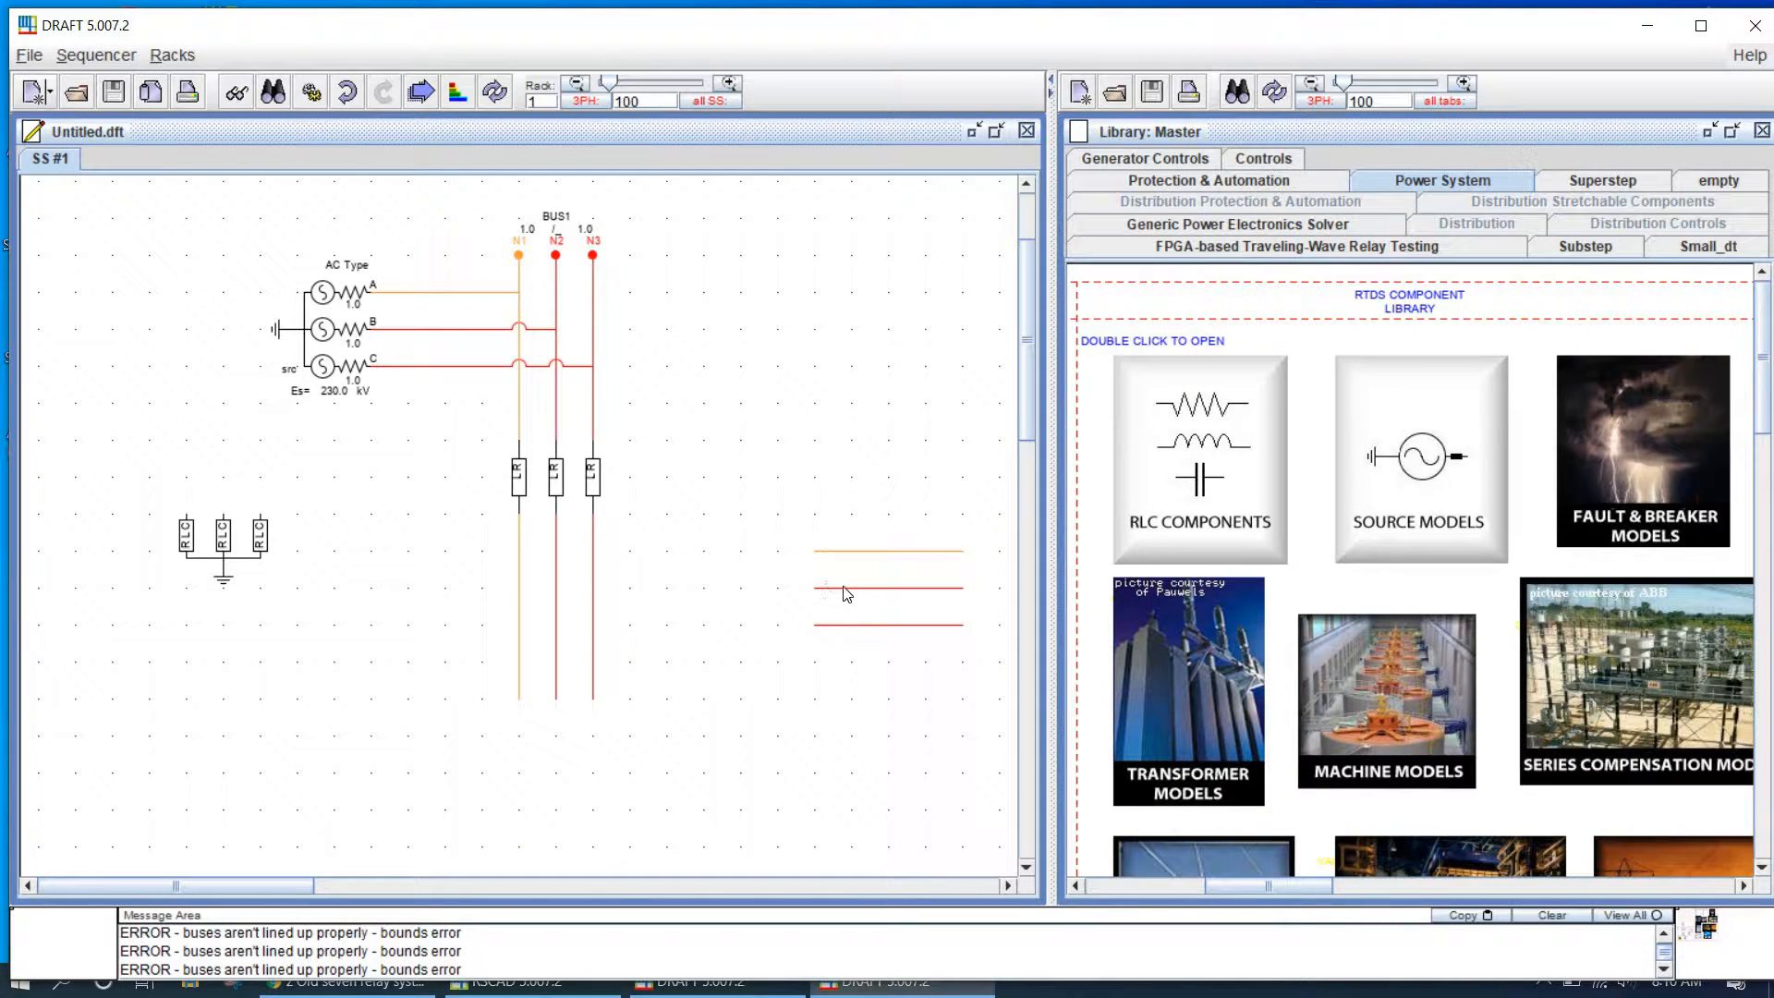
{"action": "left_click", "coordinate": [845, 590]}
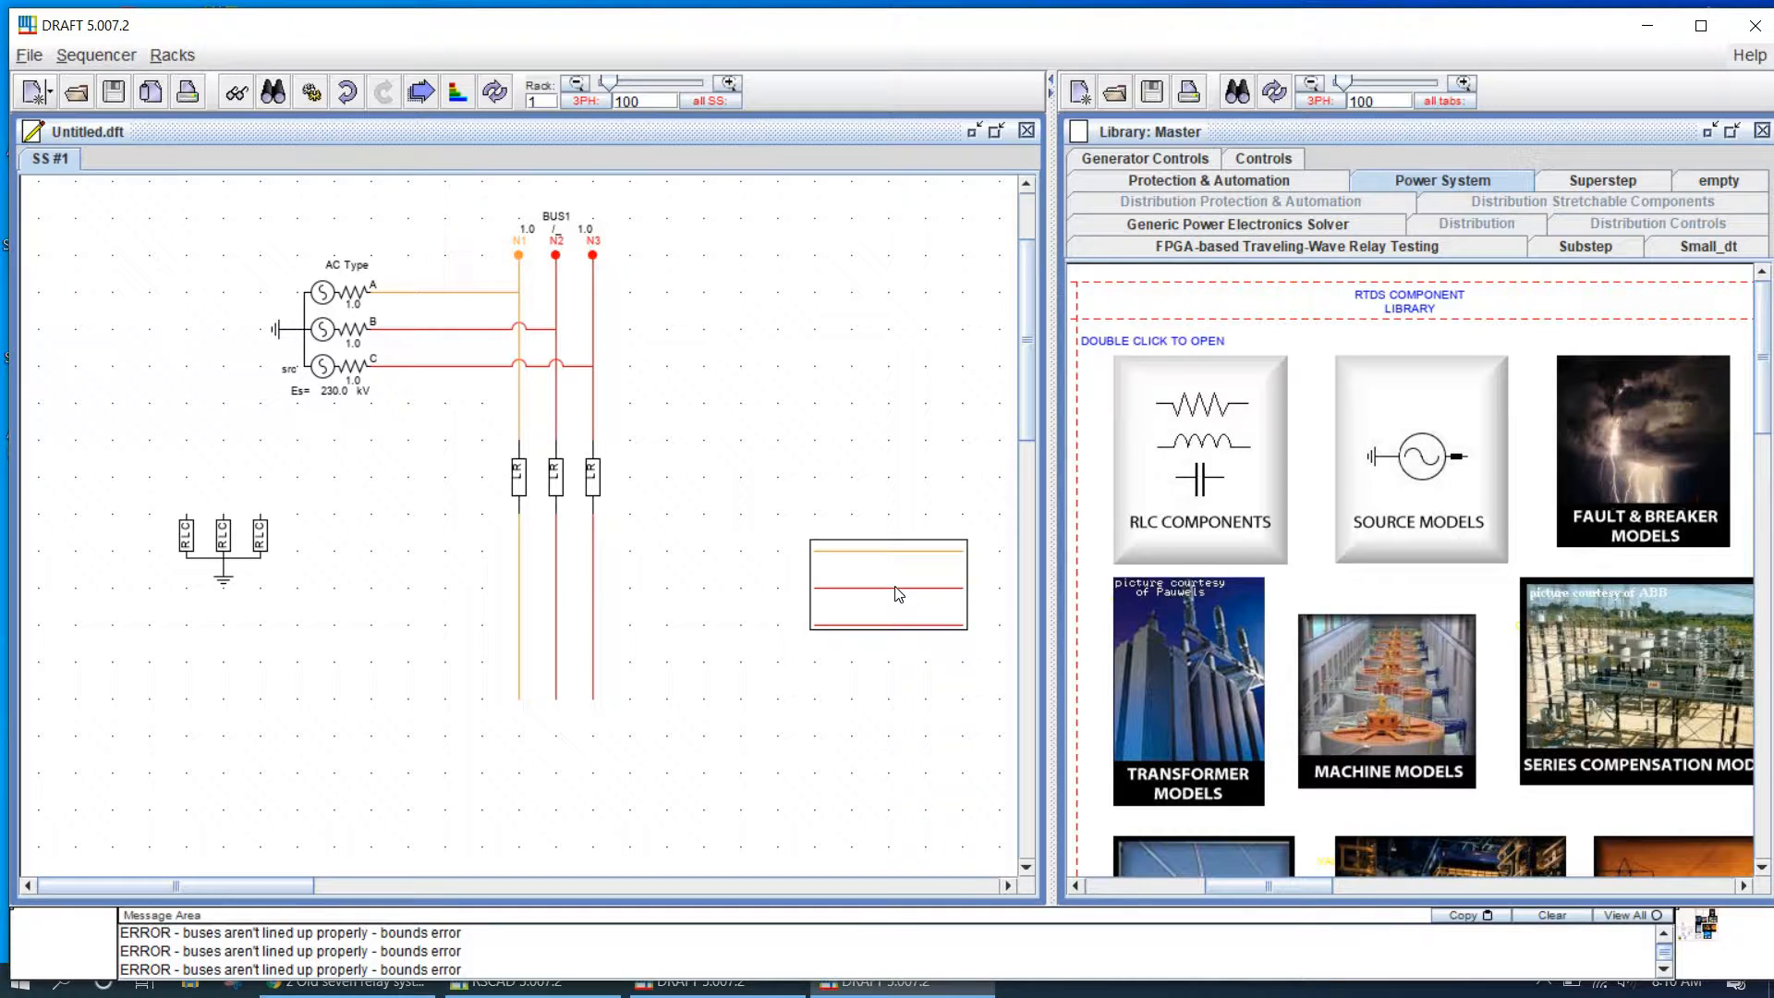
{"action": "left_click_drag", "start_coordinate": [895, 594], "coordinate": [609, 626]}
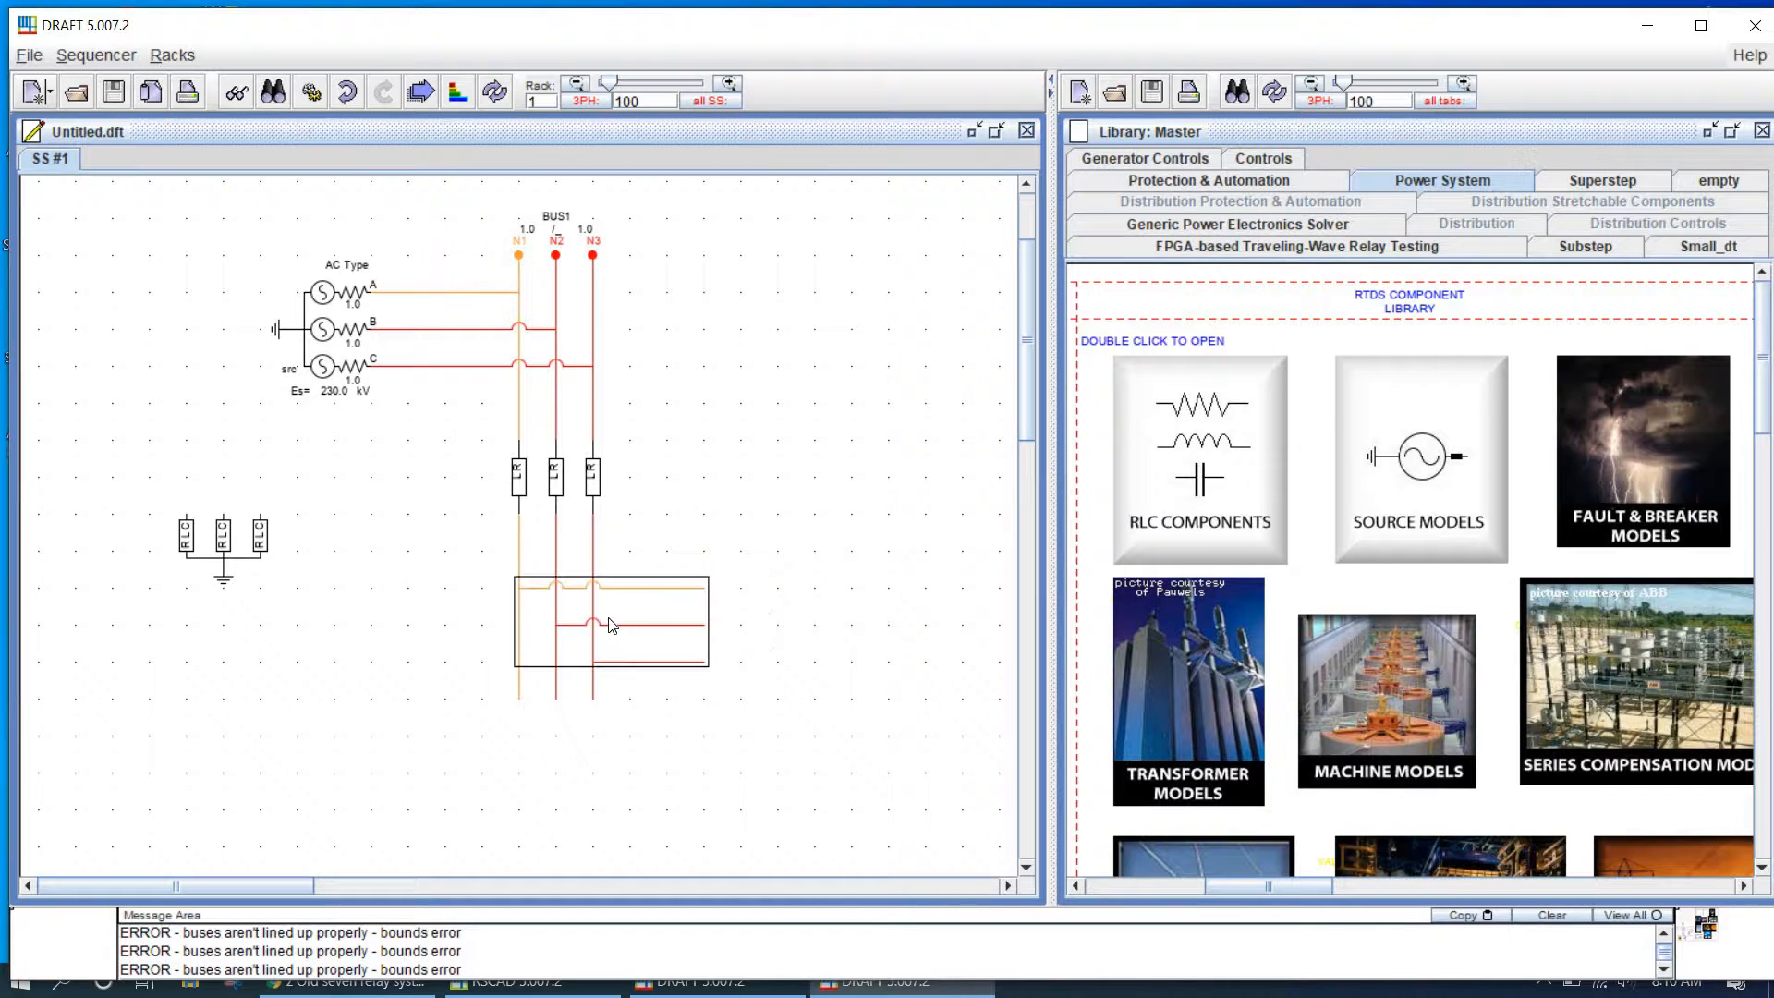
{"action": "left_click", "coordinate": [862, 501]}
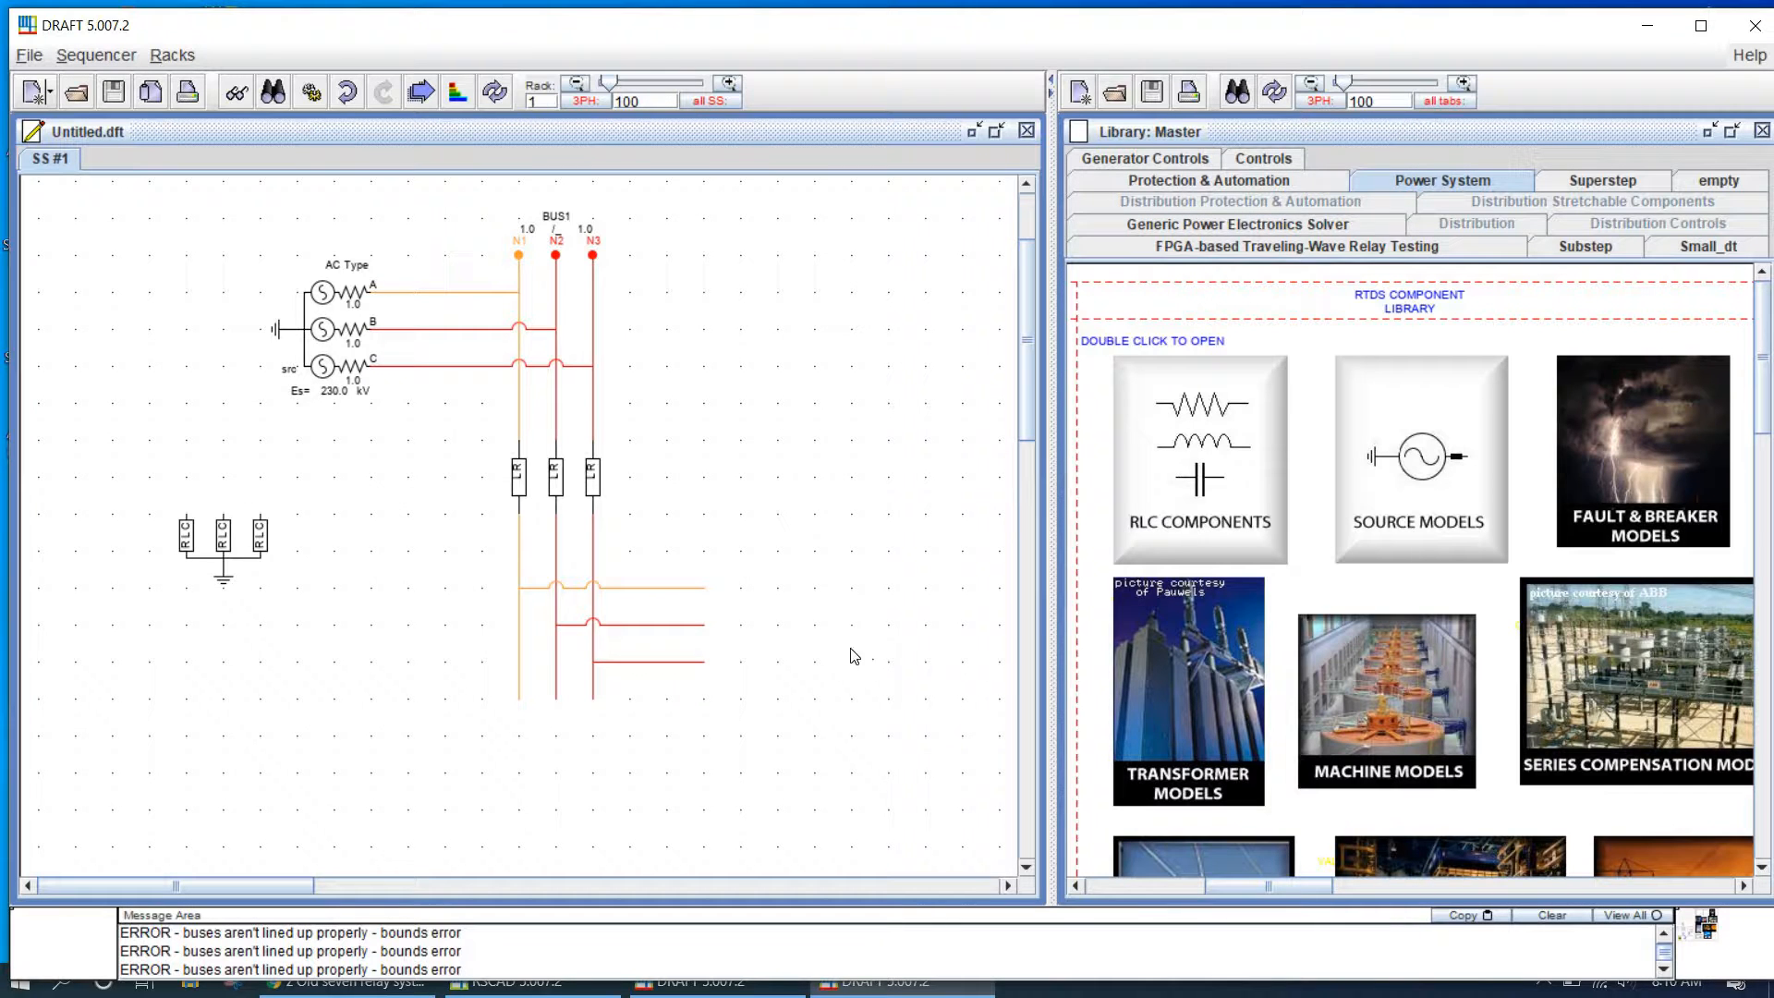
Step: Copy the BUS1 label, rotate it to vertical and attach it to the free ends of the horizontal wires
{"action": "left_click", "coordinate": [578, 245]}
{"action": "key", "text": "ctrl+v"}
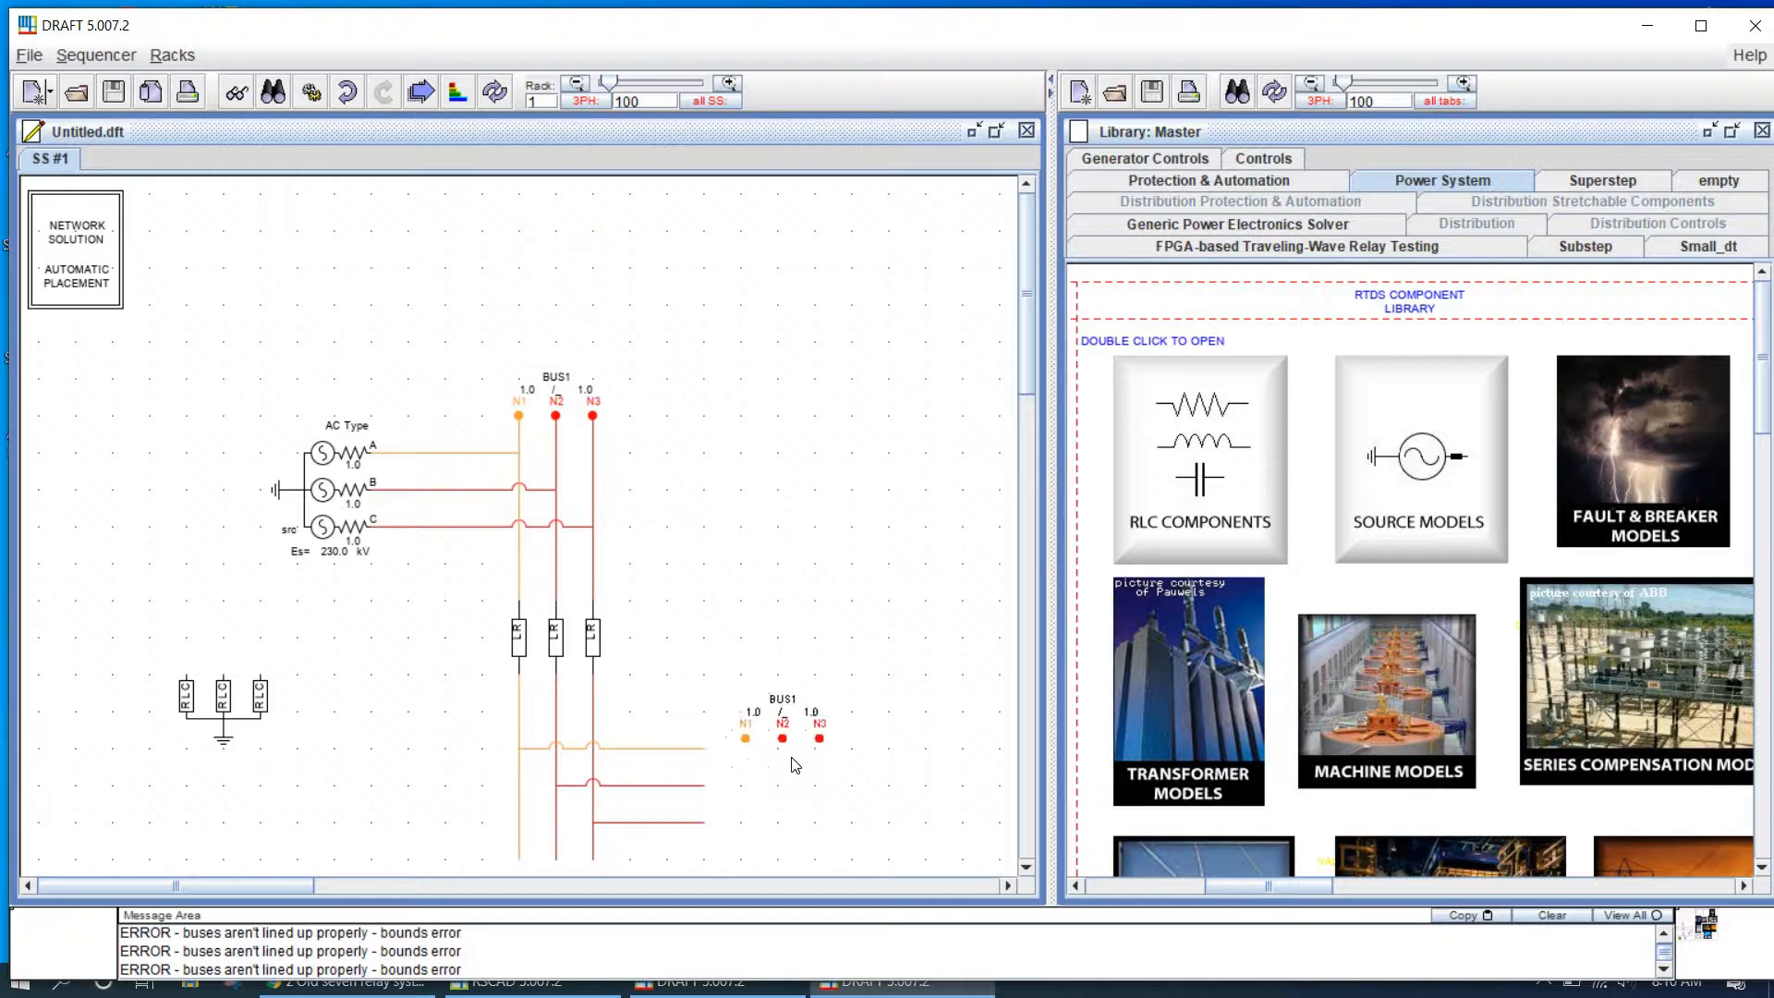
{"action": "left_click", "coordinate": [791, 756]}
{"action": "key", "text": "r"}
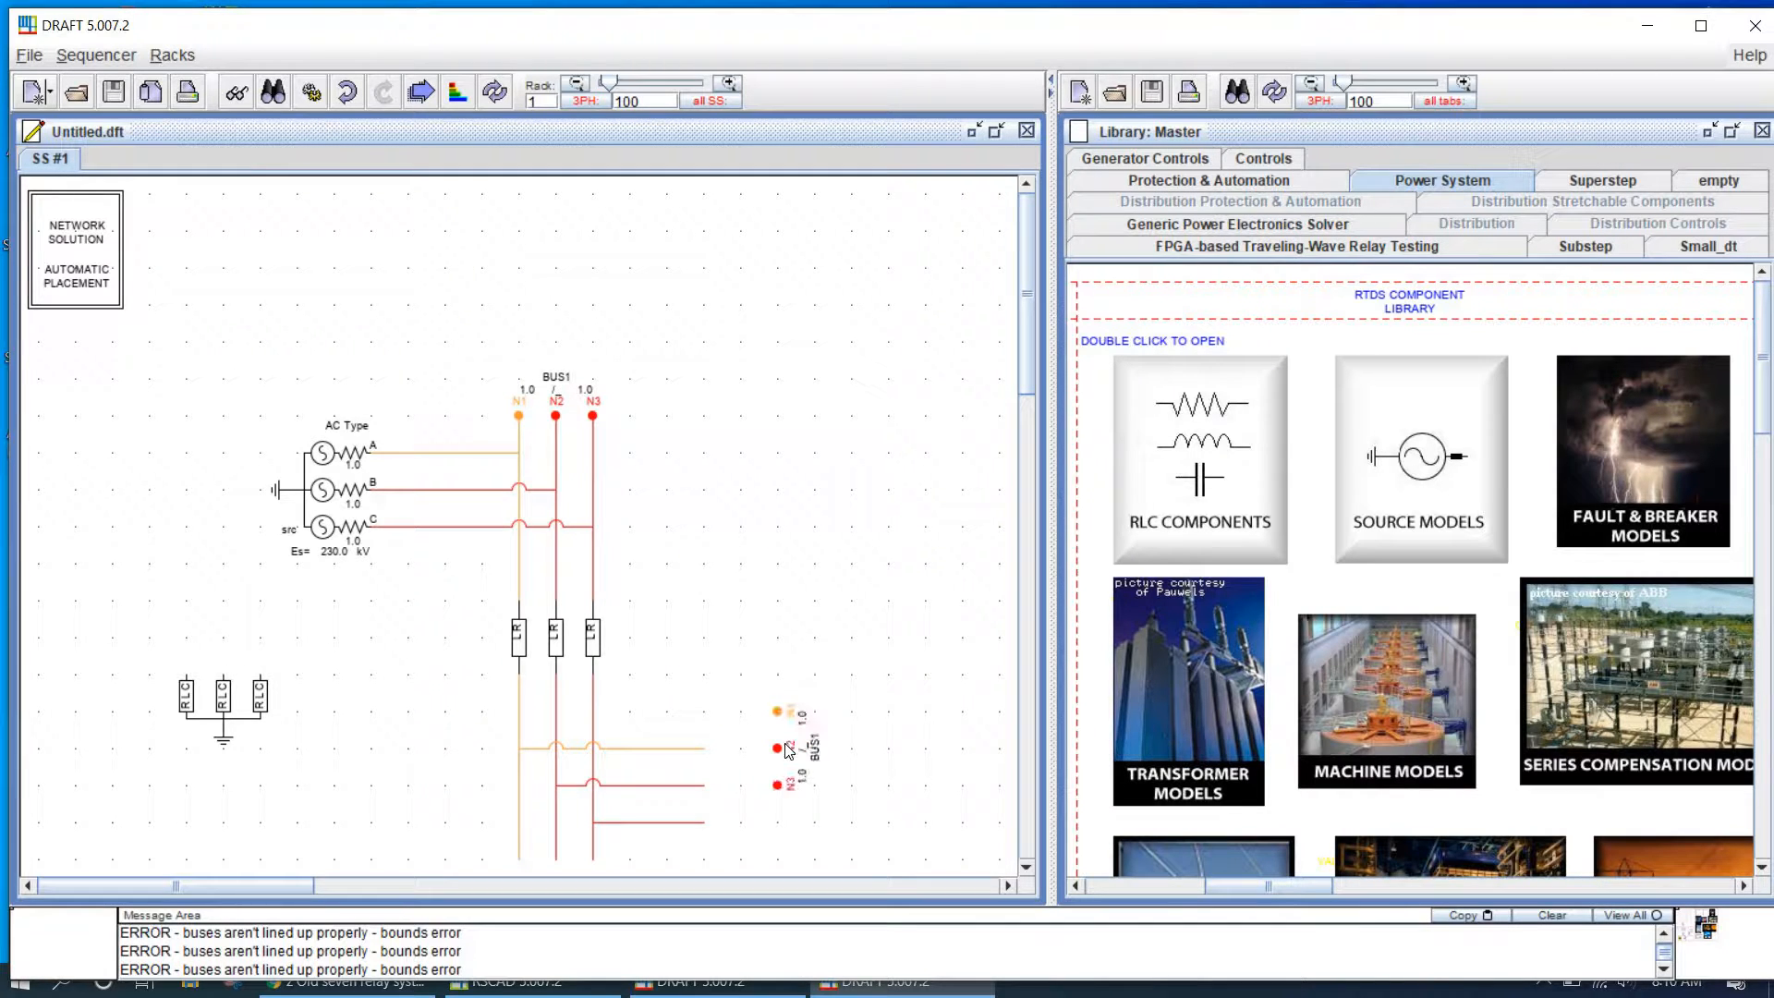
{"action": "left_click_drag", "start_coordinate": [781, 750], "coordinate": [707, 790]}
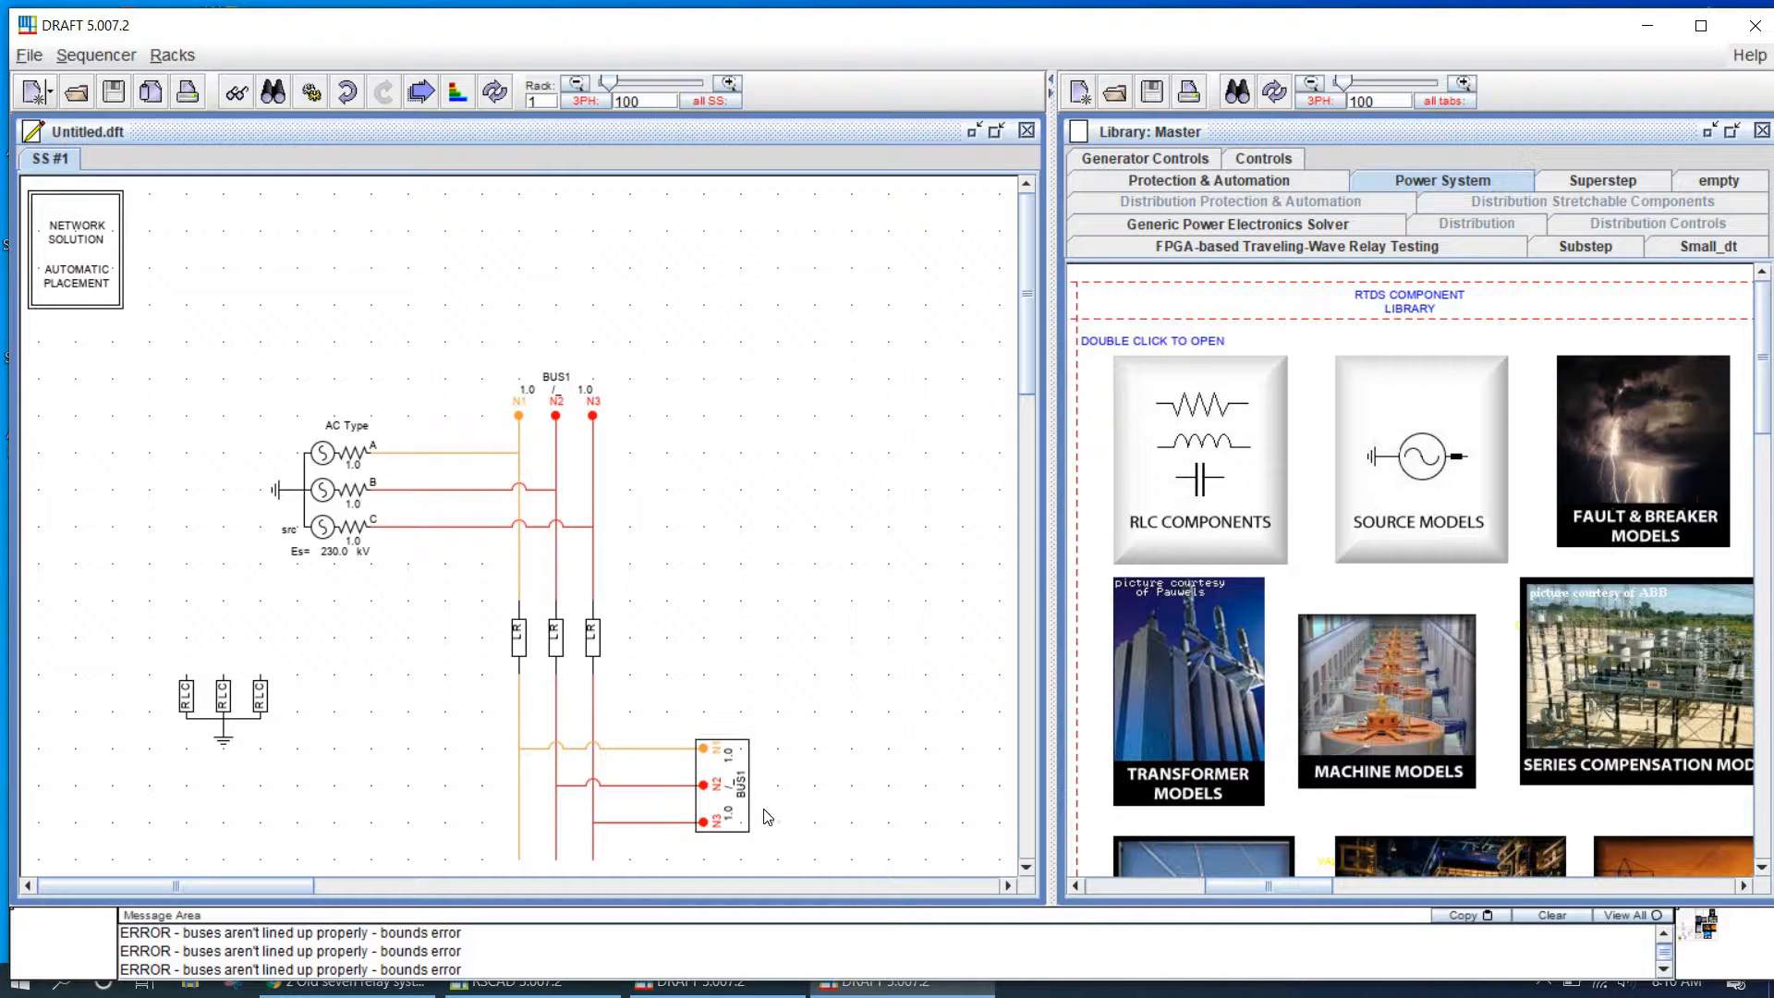
{"action": "left_click_drag", "start_coordinate": [1028, 361], "coordinate": [1041, 455]}
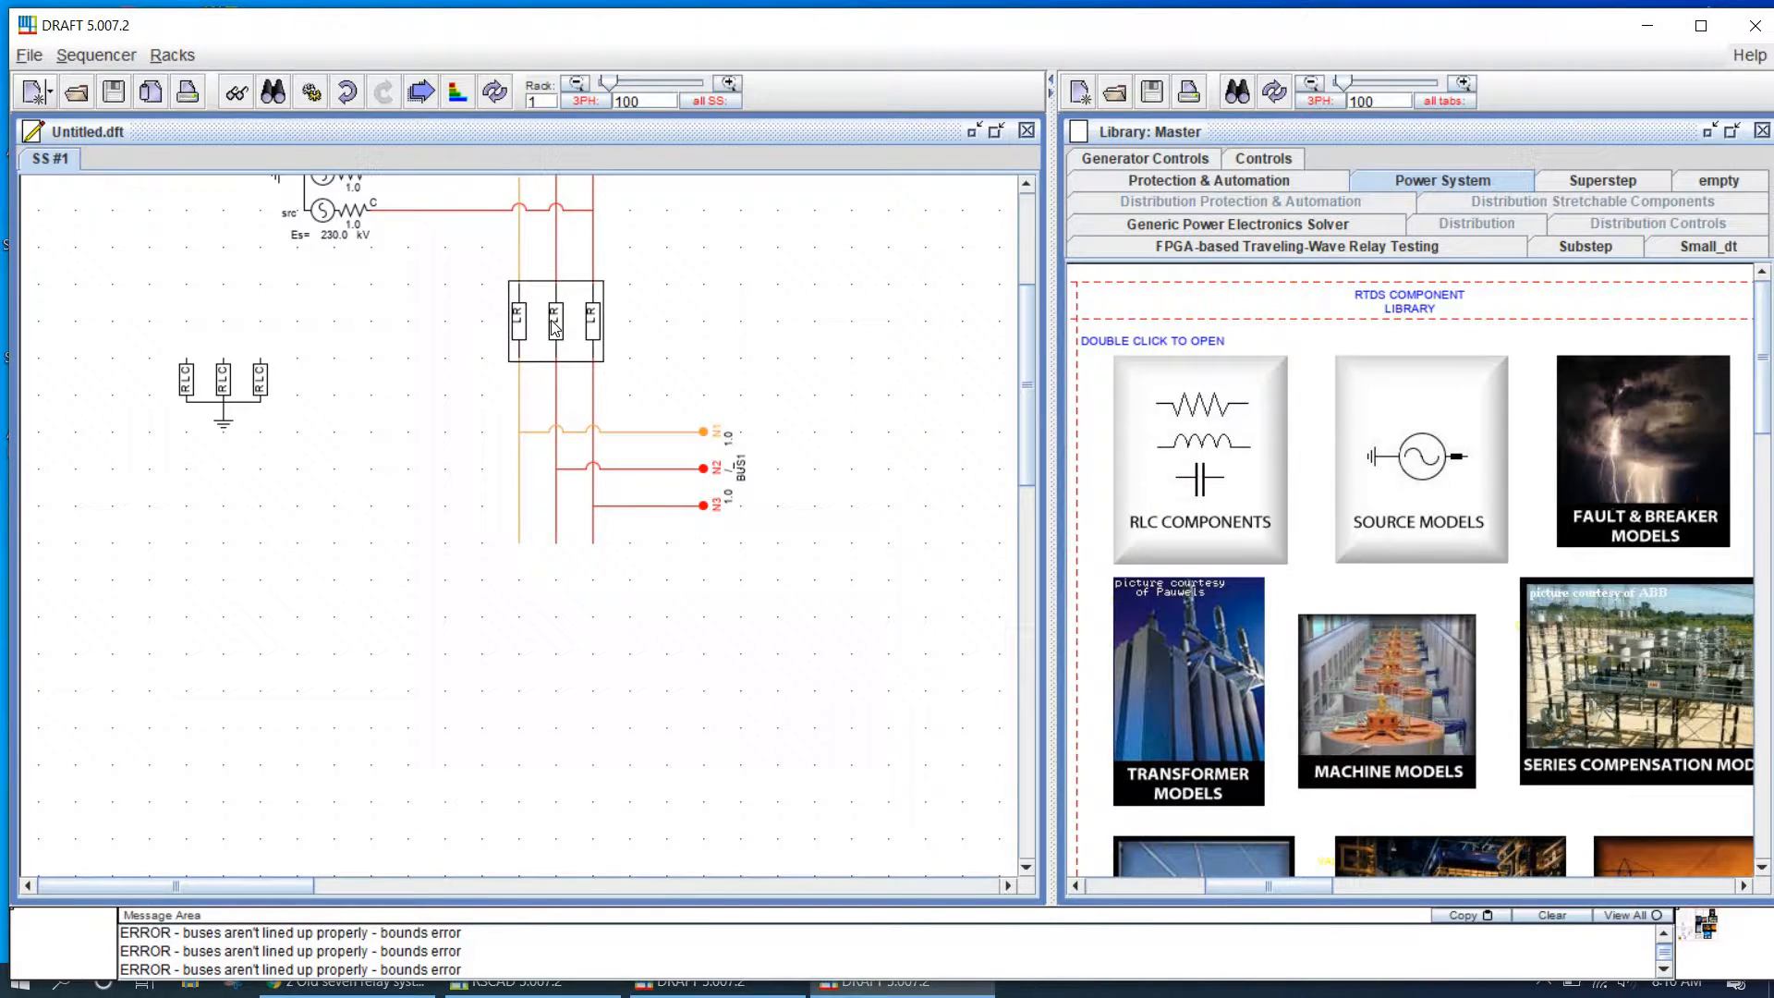
{"action": "left_click_drag", "start_coordinate": [555, 326], "coordinate": [388, 462]}
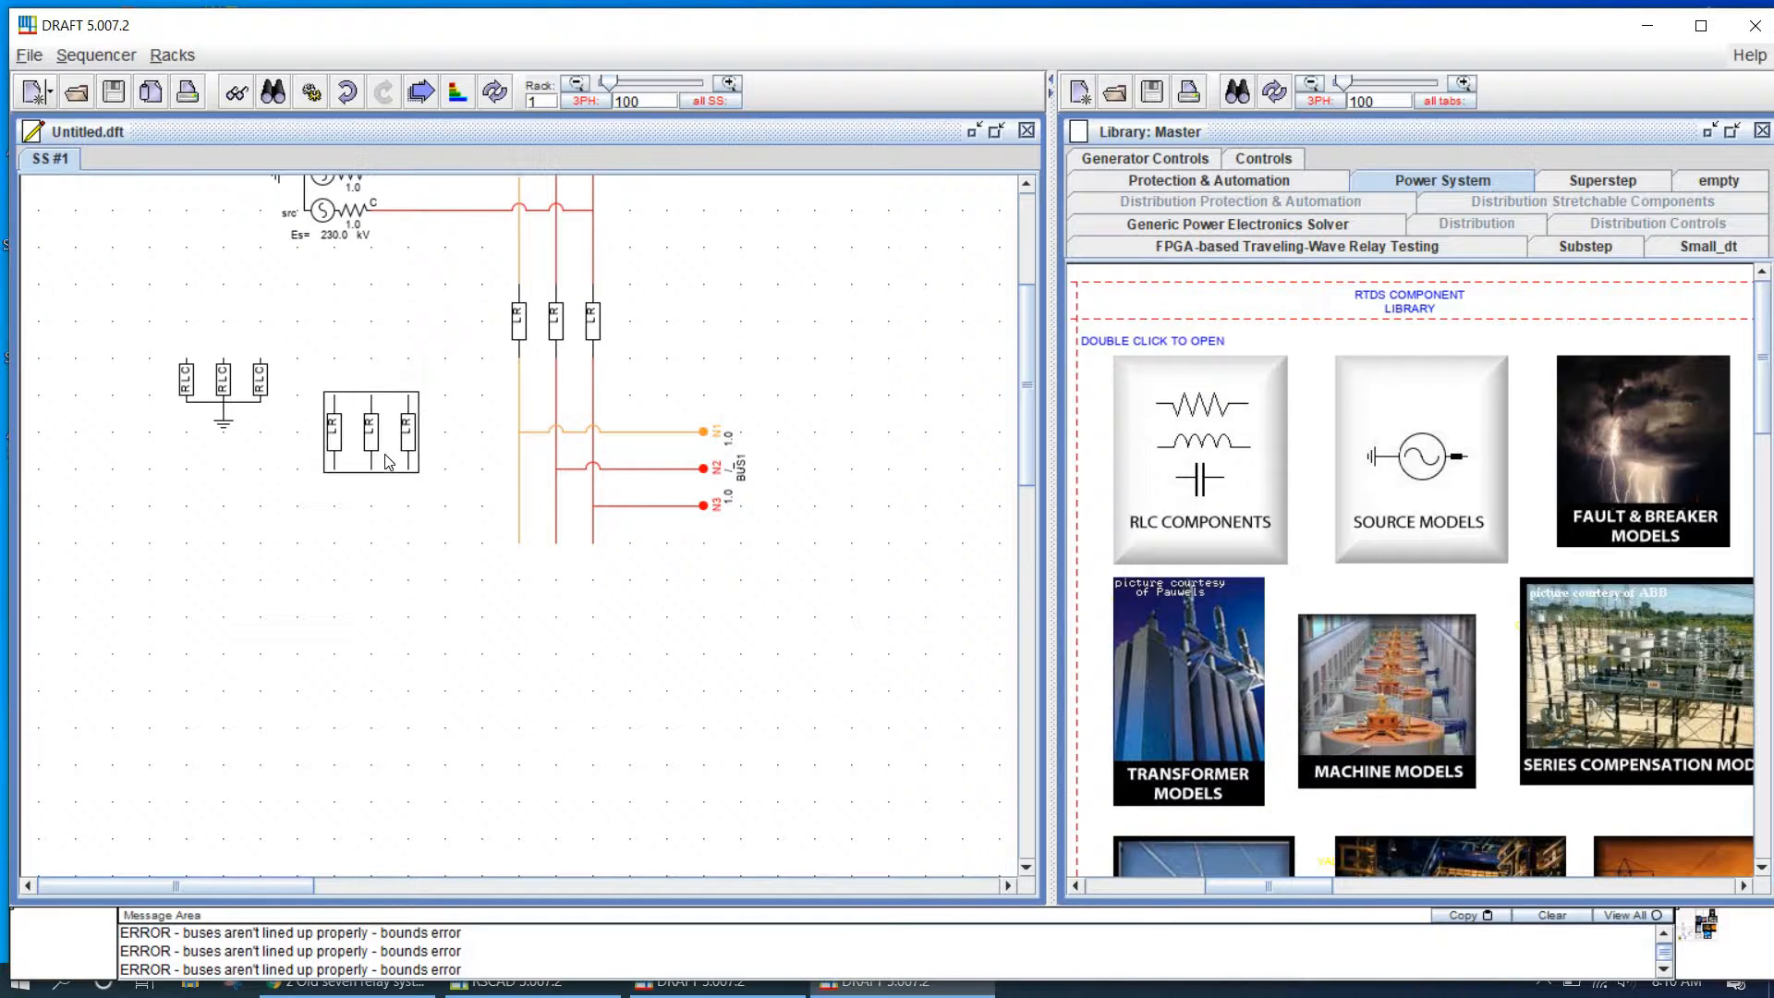
{"action": "key", "text": "Delete"}
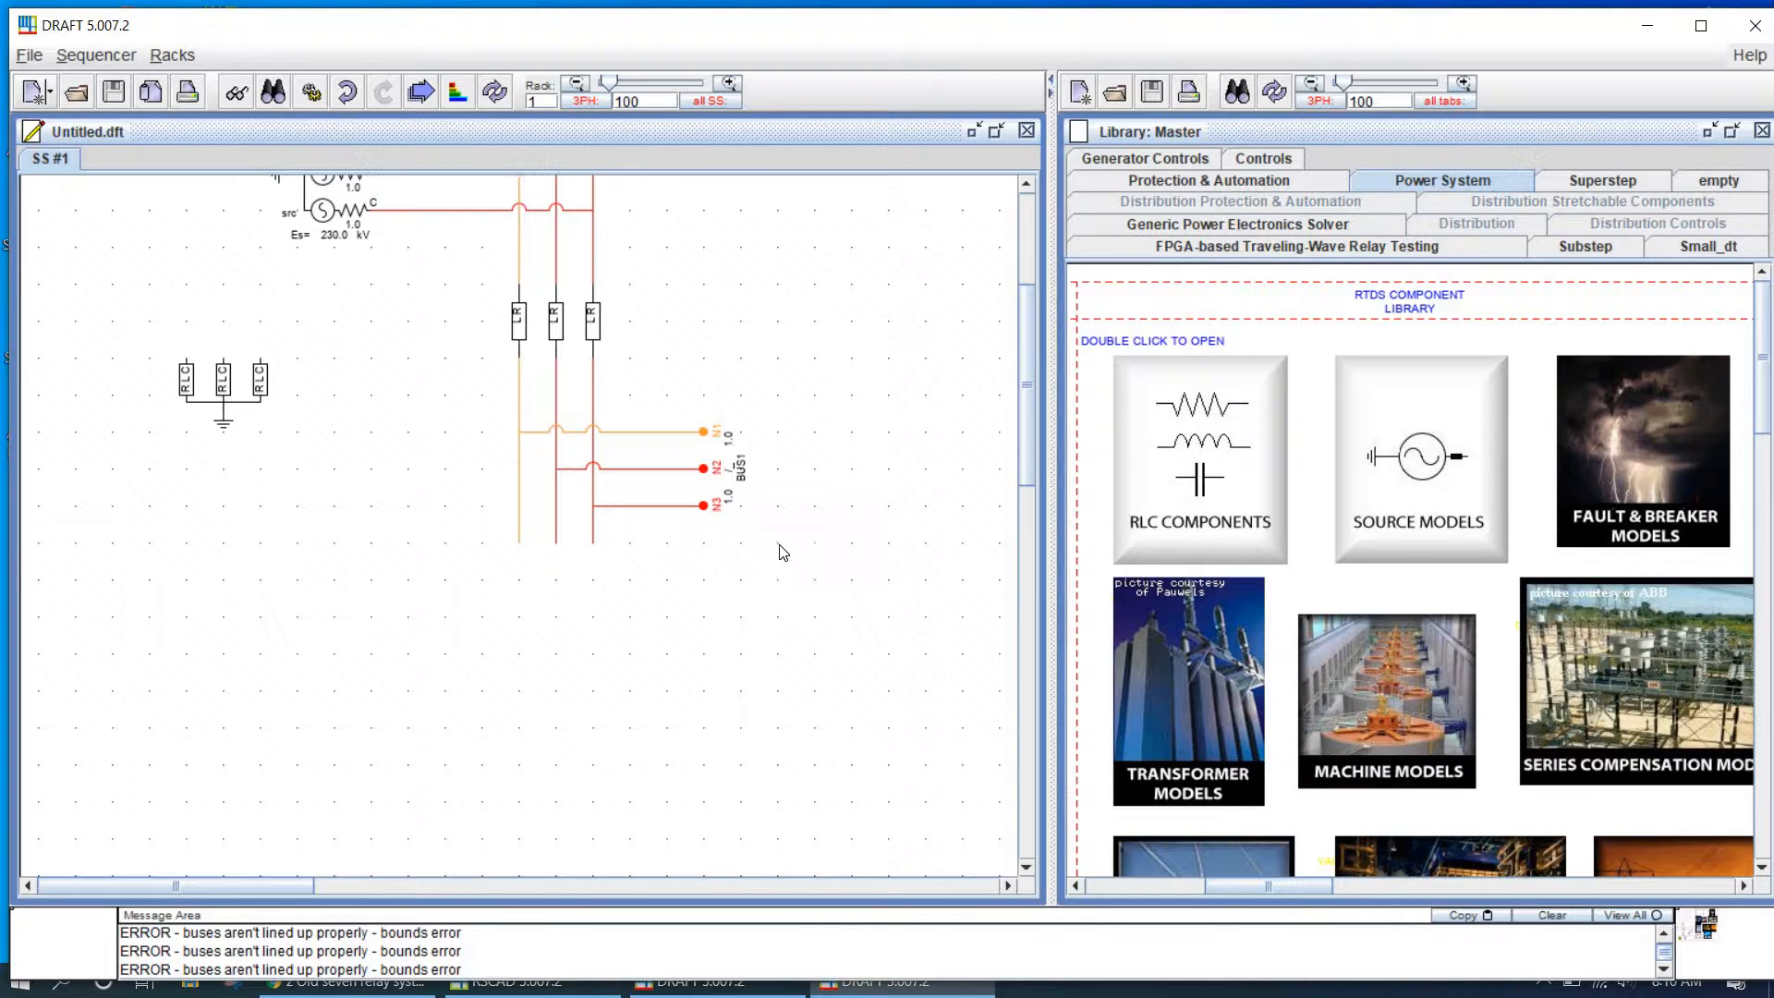
Step: Copy the series RL branch together with its lower wires and bus label, and attach the copy below the lower vertical wires
{"action": "left_click_drag", "start_coordinate": [776, 547], "coordinate": [400, 270]}
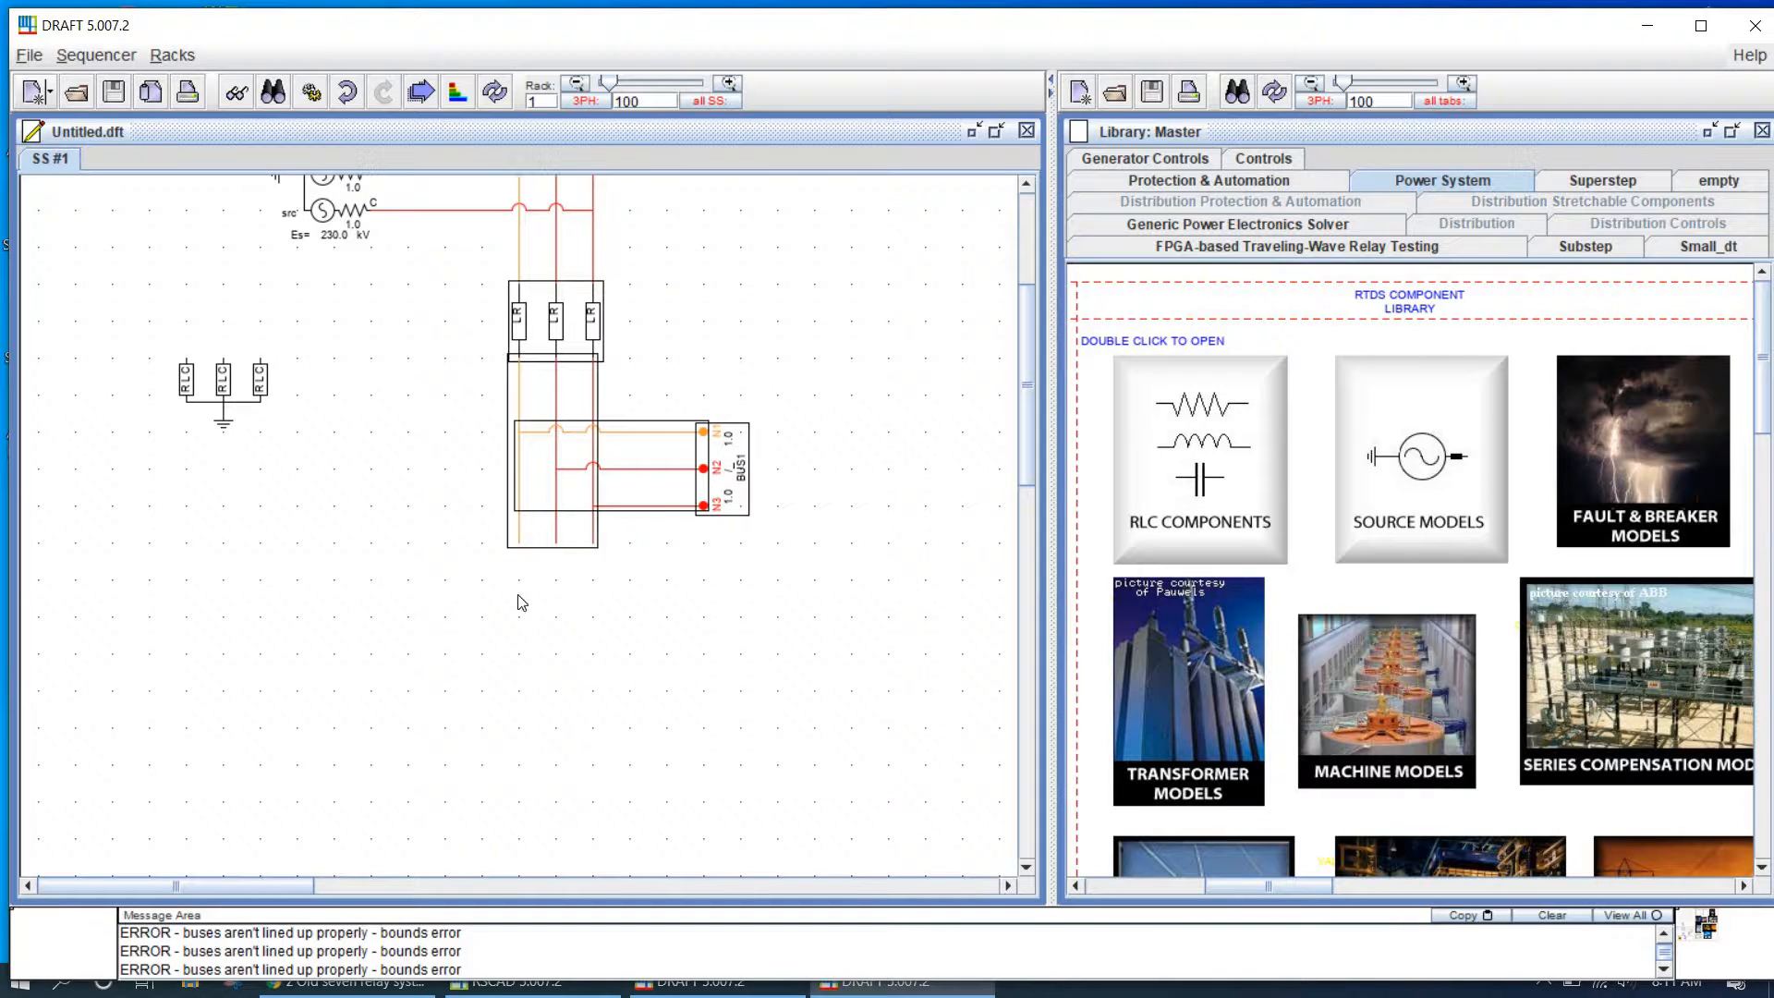
{"action": "left_click_drag", "start_coordinate": [481, 590], "coordinate": [776, 261]}
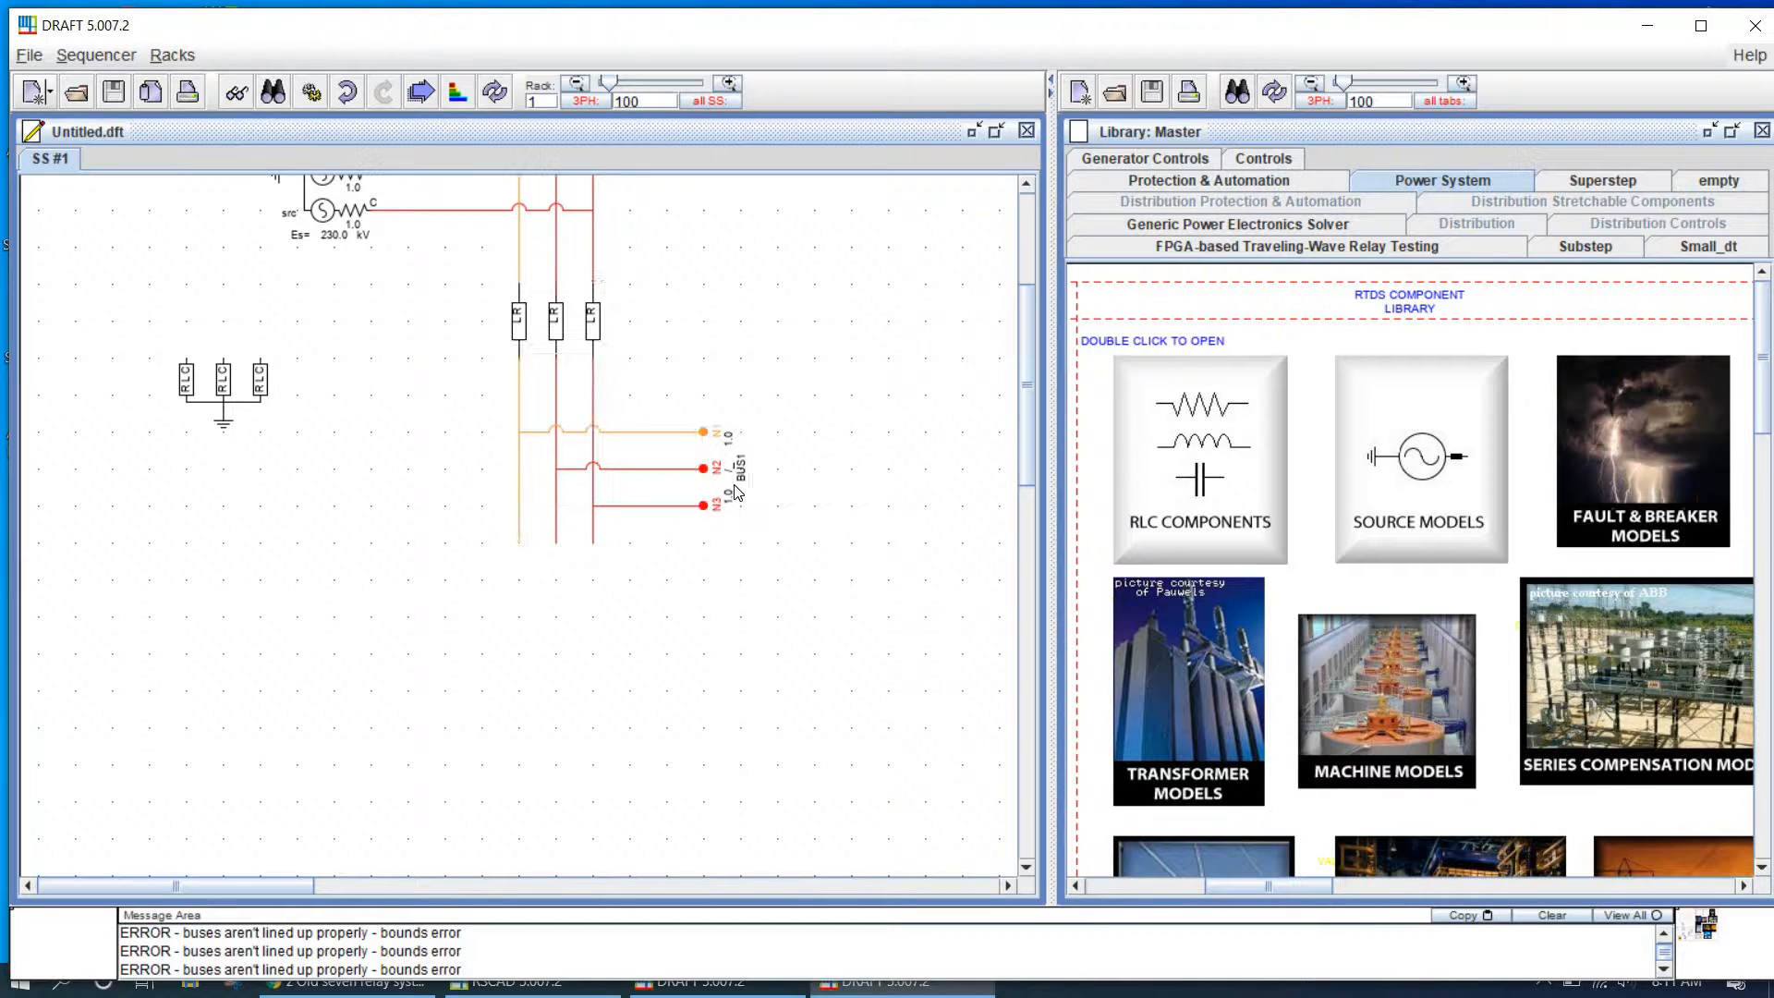
{"action": "key", "text": "ctrl+v"}
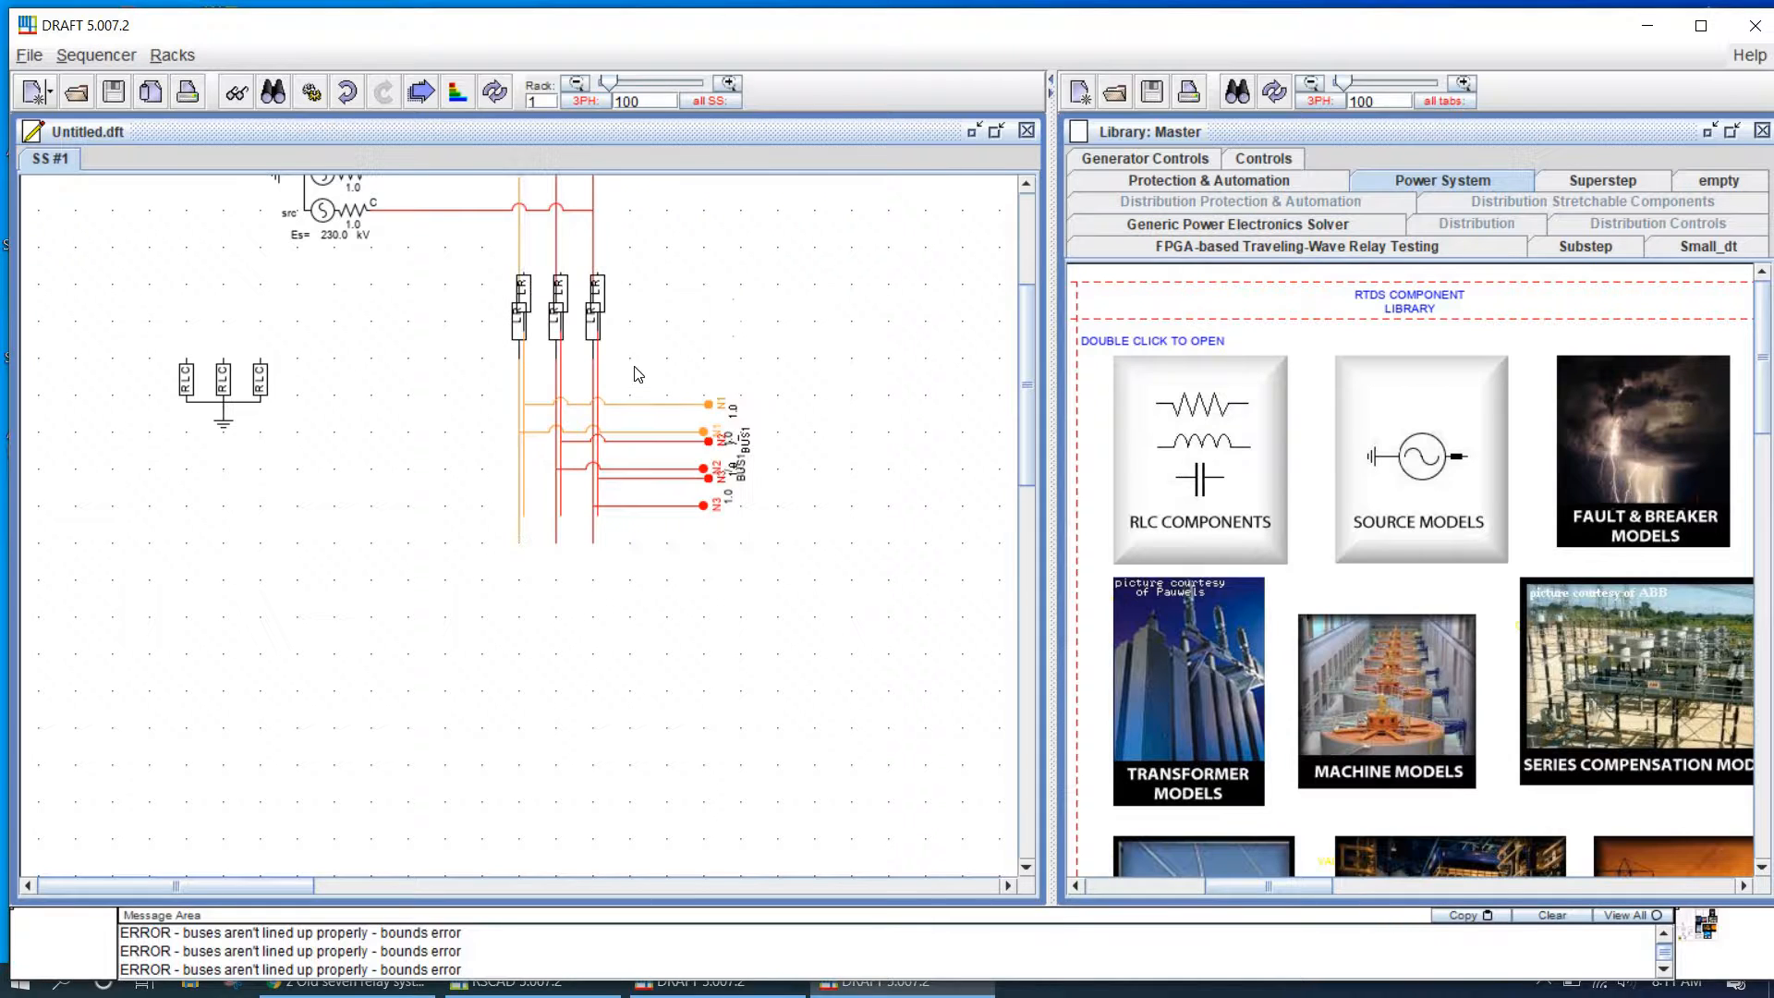
{"action": "left_click_drag", "start_coordinate": [652, 496], "coordinate": [633, 660]}
{"action": "left_click", "coordinate": [651, 531]}
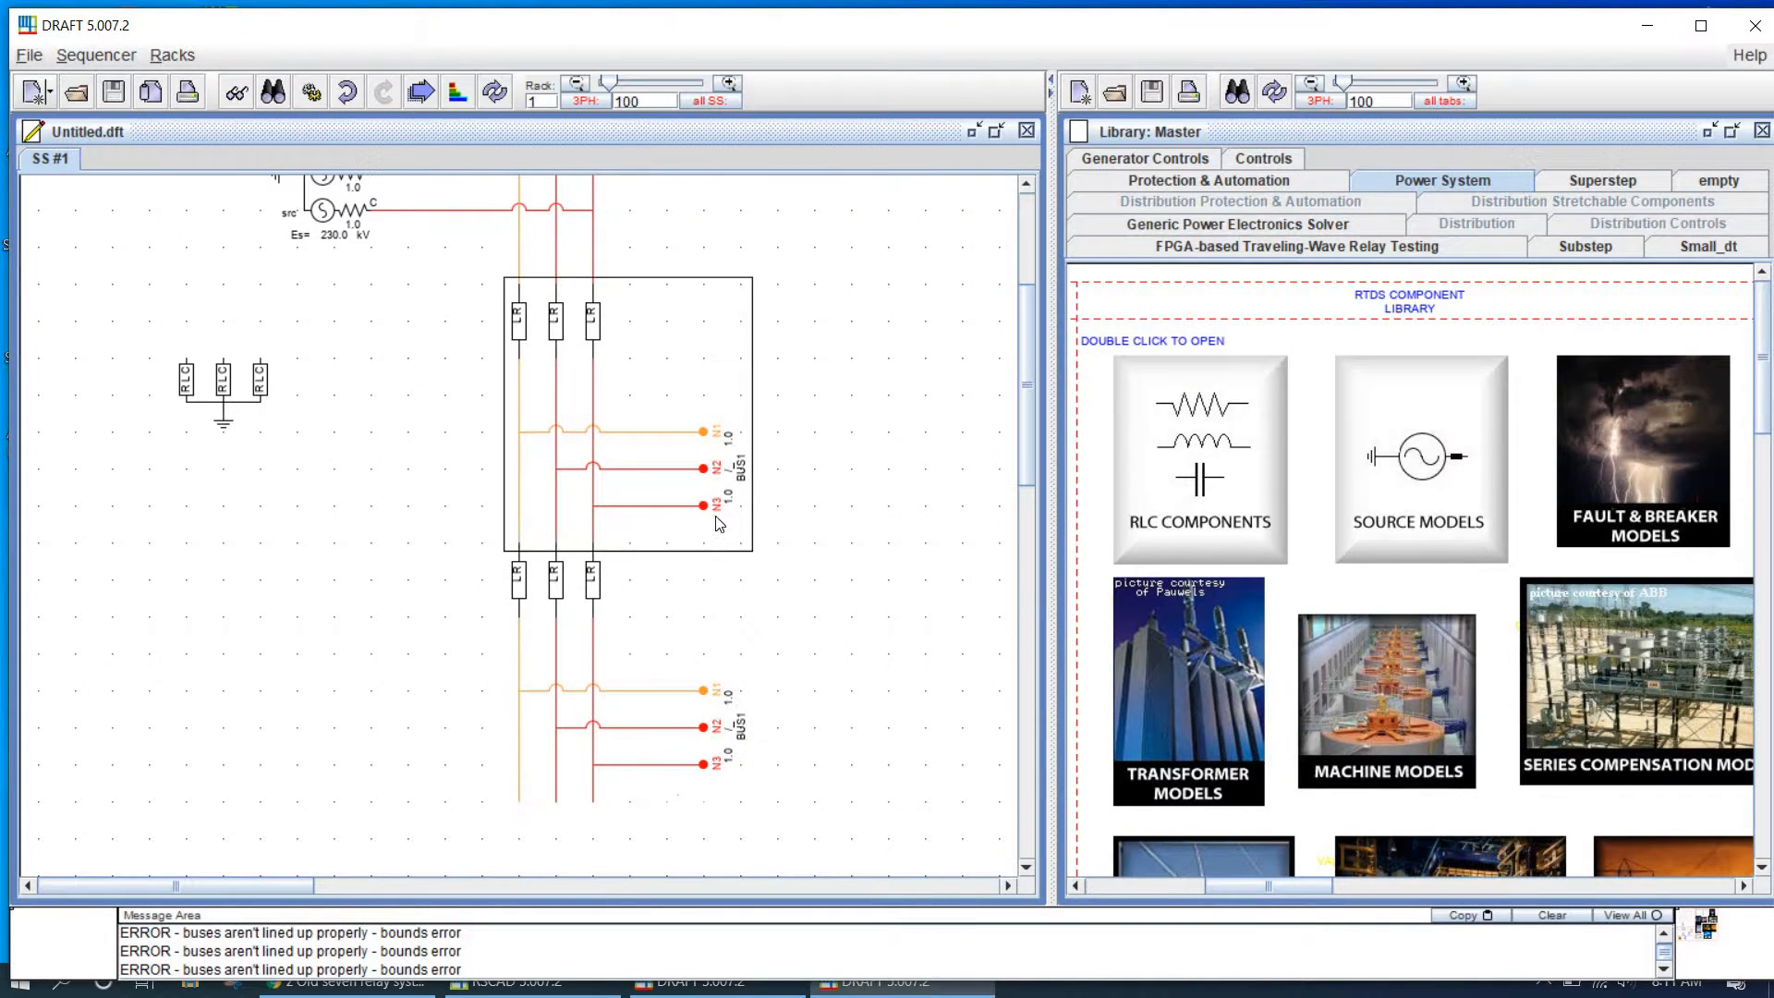
{"action": "left_click", "coordinate": [775, 638]}
{"action": "left_click", "coordinate": [529, 582]}
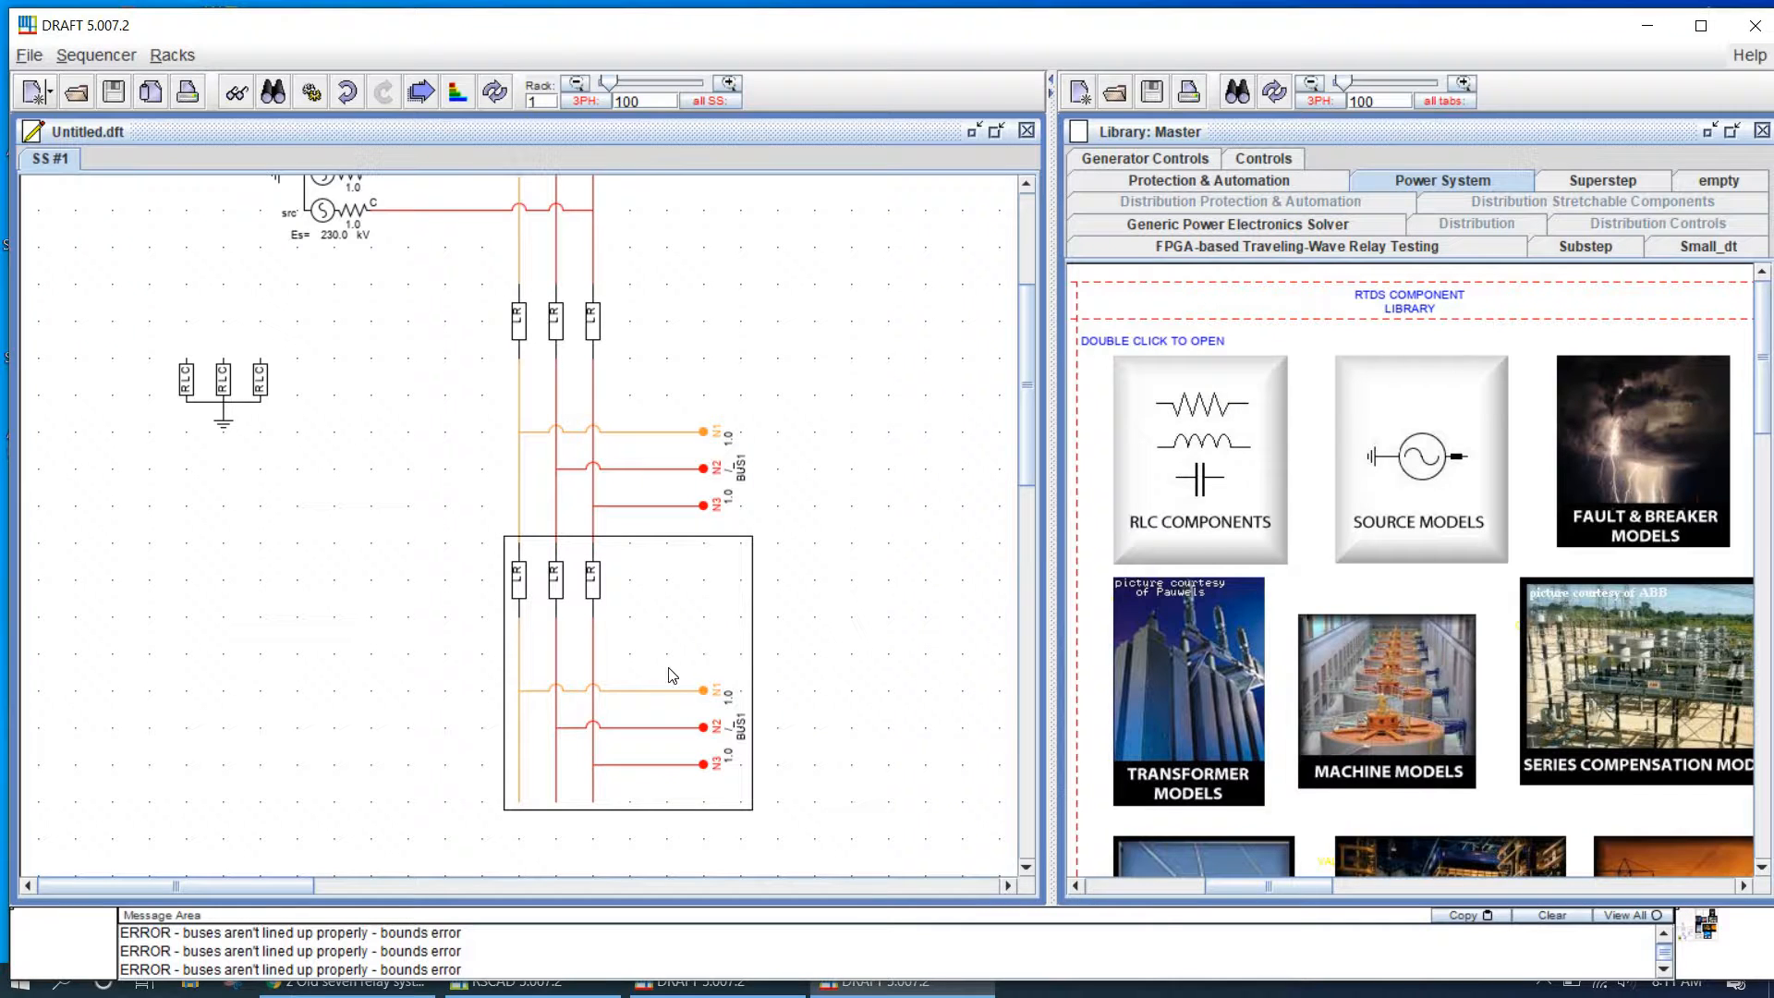
{"action": "left_click", "coordinate": [762, 466]}
{"action": "left_click", "coordinate": [949, 444]}
{"action": "left_click", "coordinate": [736, 757]}
{"action": "left_click", "coordinate": [747, 471]}
{"action": "left_click", "coordinate": [996, 453]}
{"action": "left_click_drag", "start_coordinate": [1019, 439], "coordinate": [1030, 403]}
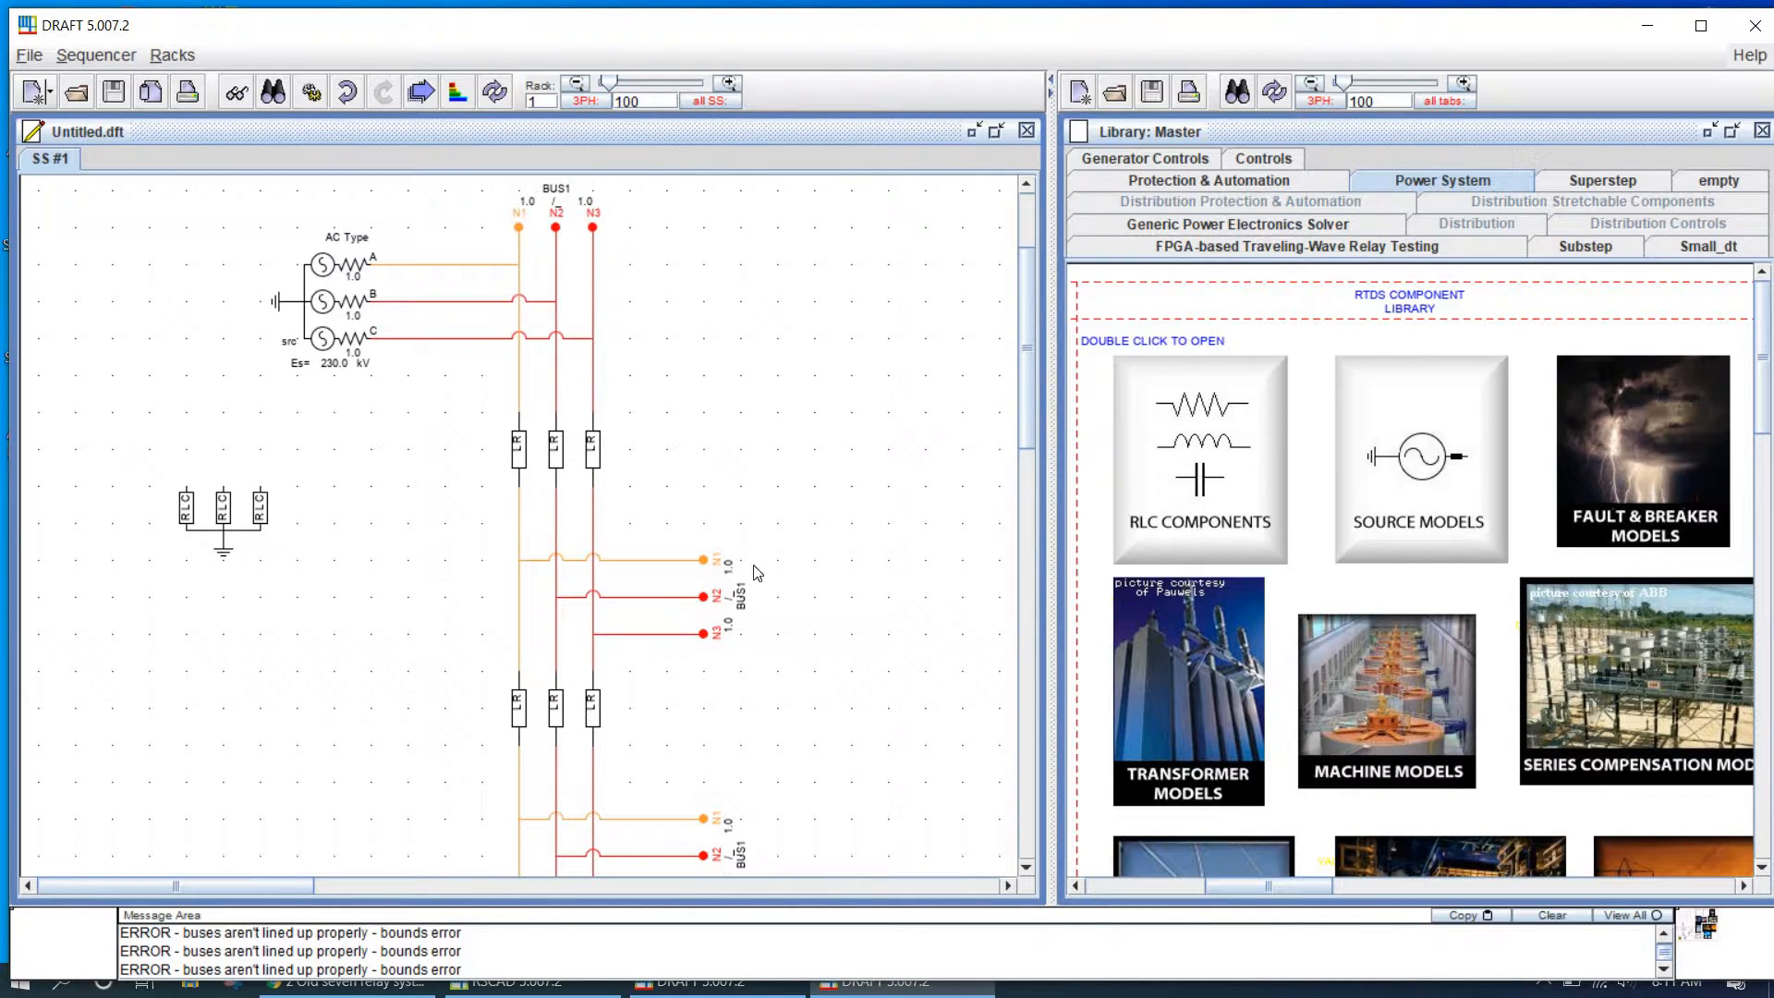
{"action": "left_click", "coordinate": [678, 612]}
{"action": "double_click", "coordinate": [673, 602]}
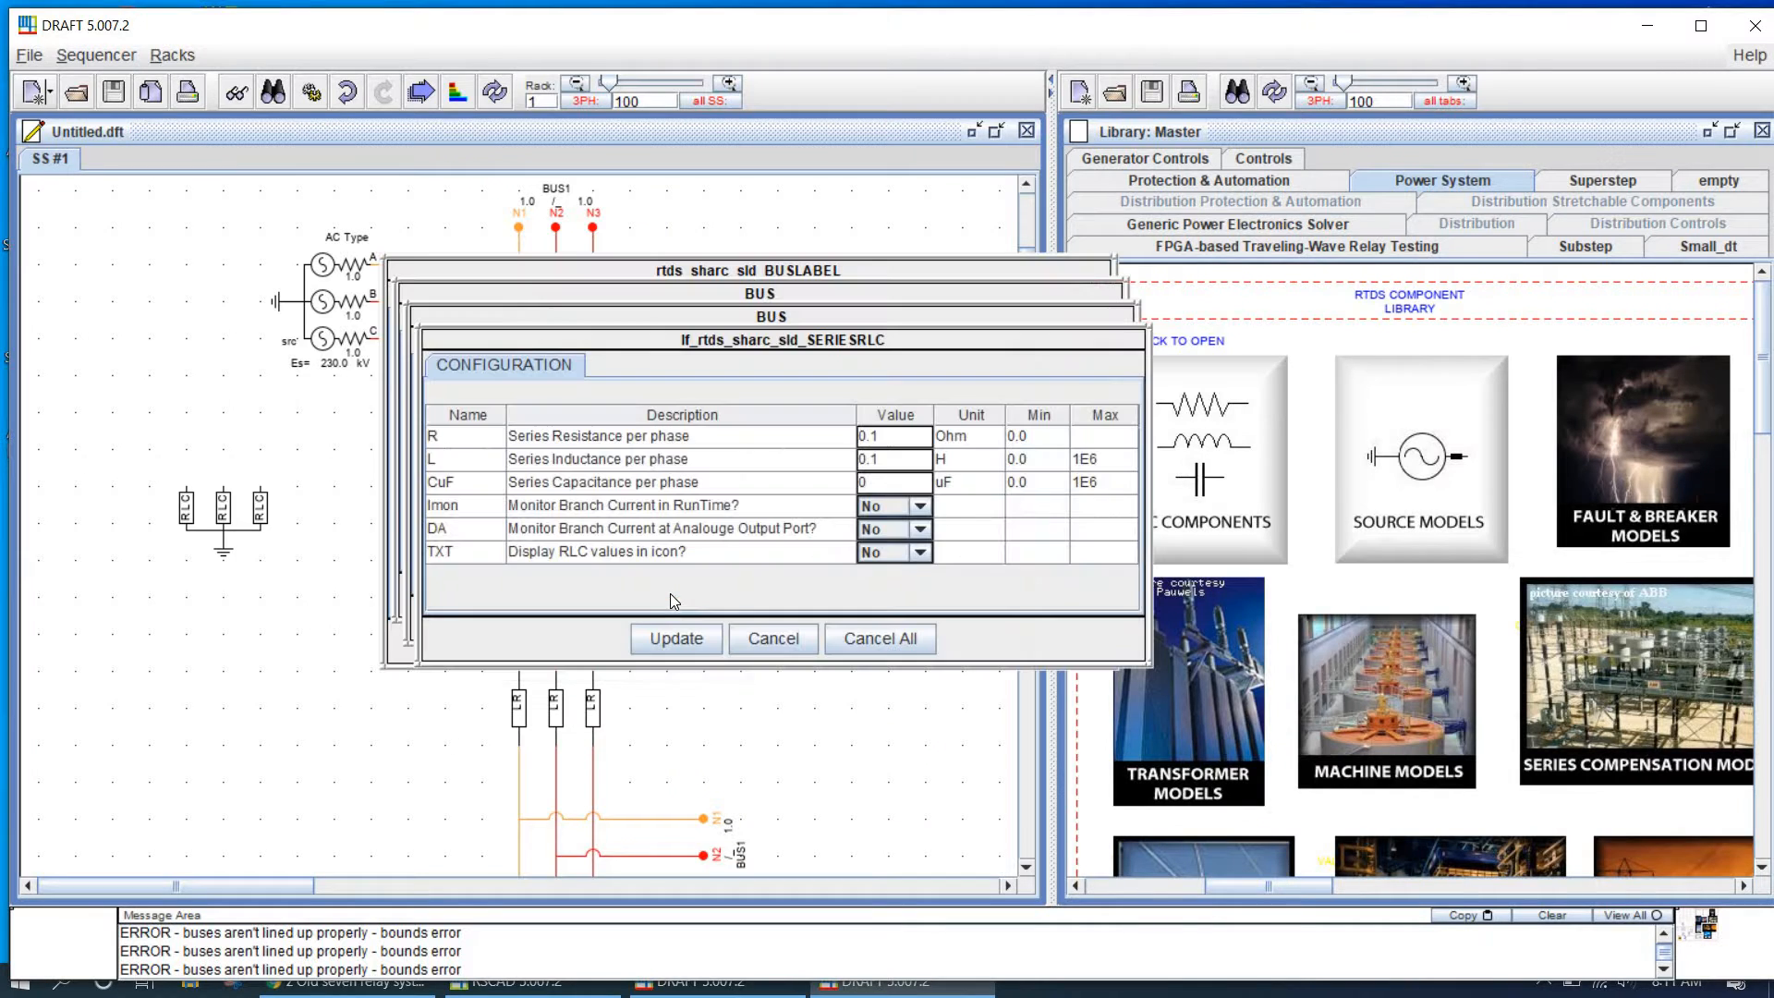
{"action": "left_click", "coordinate": [889, 639]}
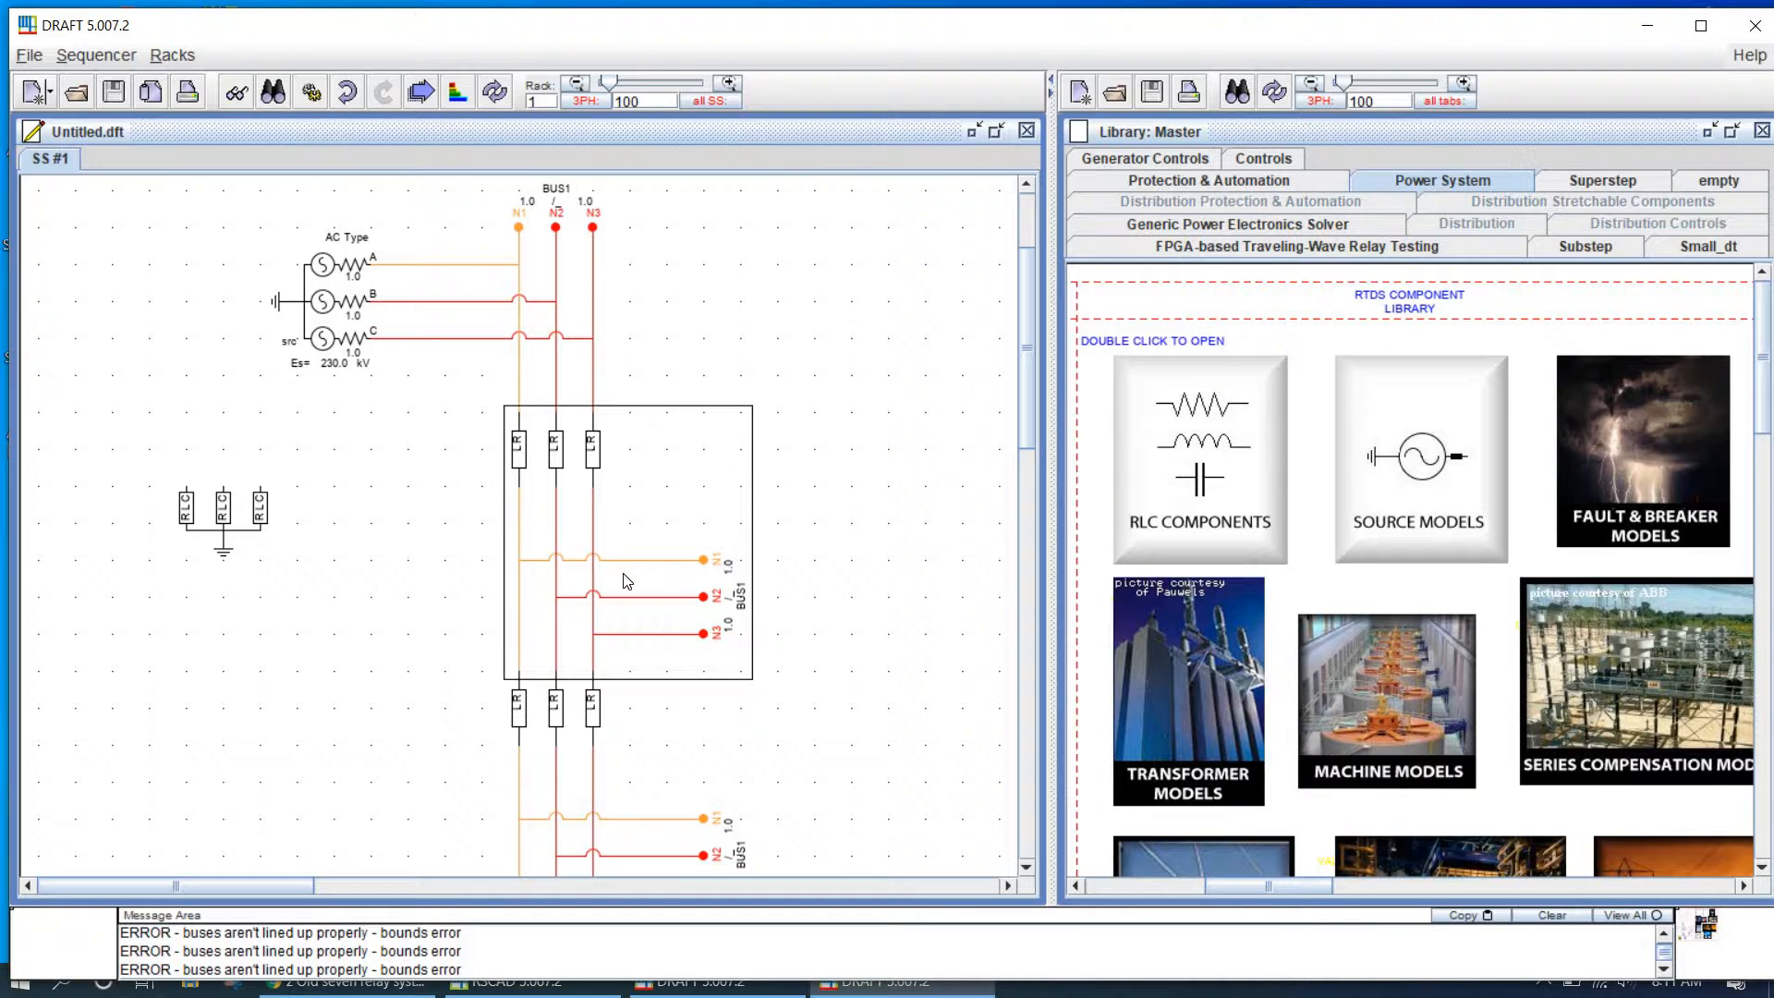
Step: Ungroup the upper RL section and rename its bus label BUS2 with phase nodes N4, N5 and N6
{"action": "left_click", "coordinate": [627, 580]}
{"action": "left_click", "coordinate": [705, 597]}
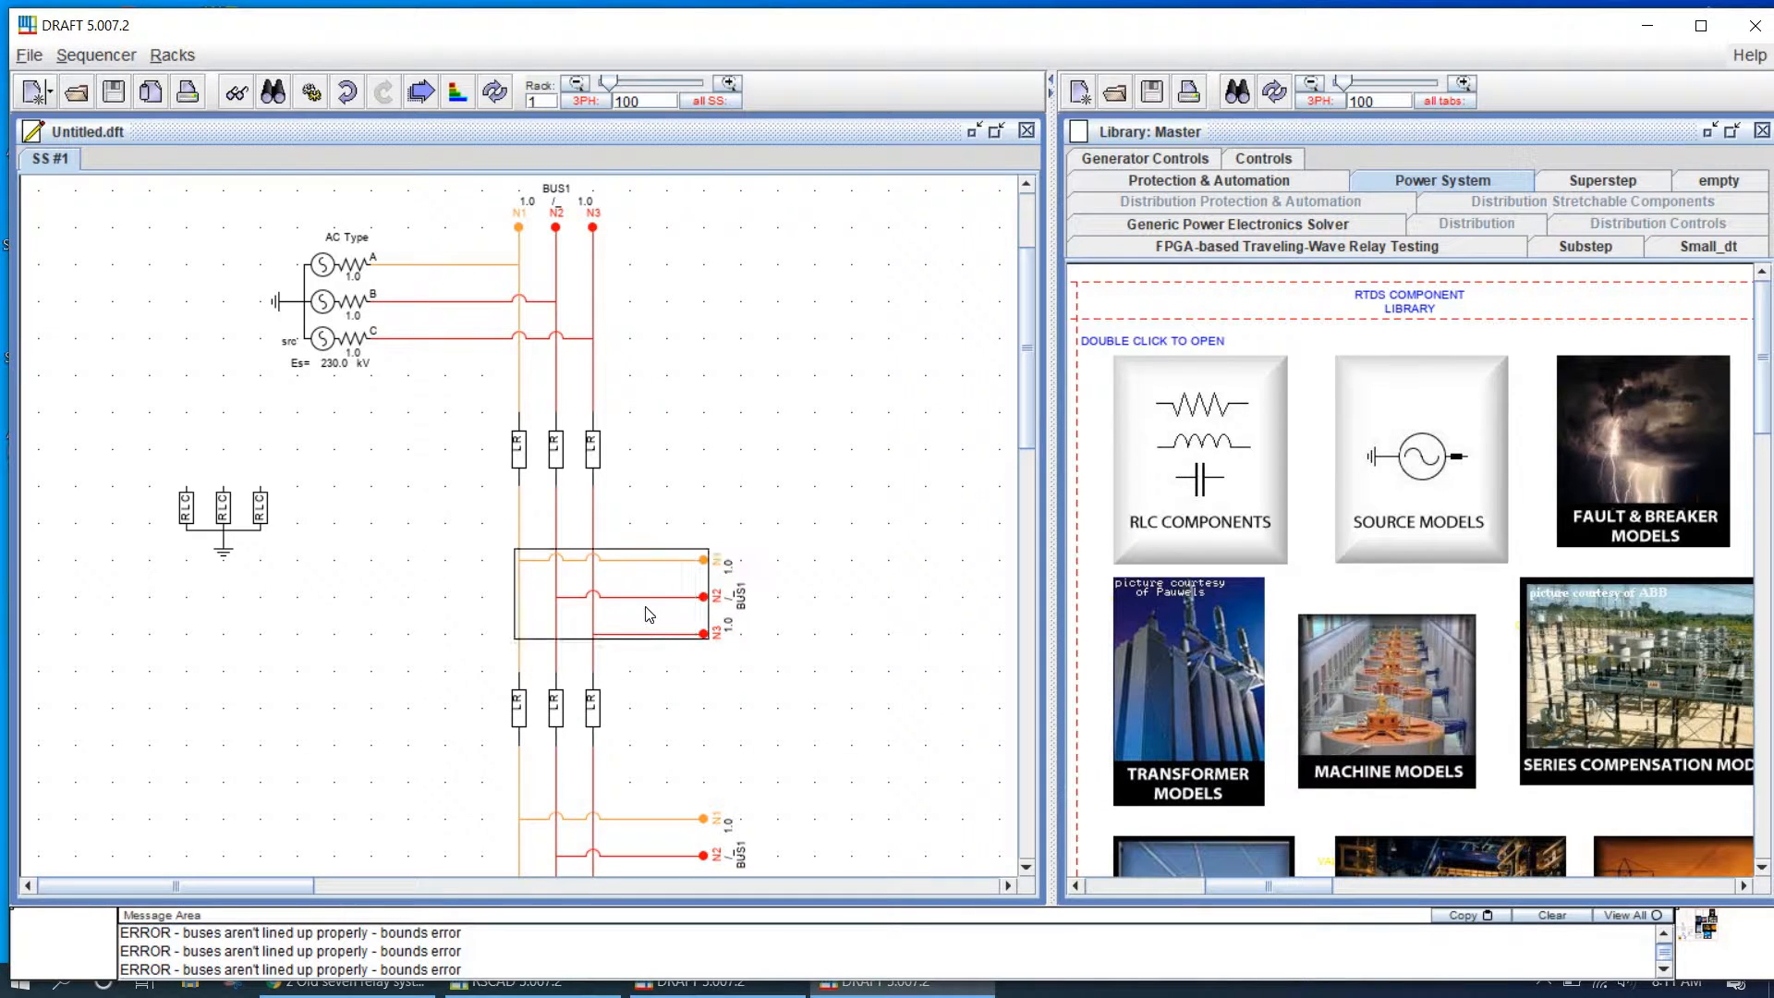
{"action": "double_click", "coordinate": [723, 608]}
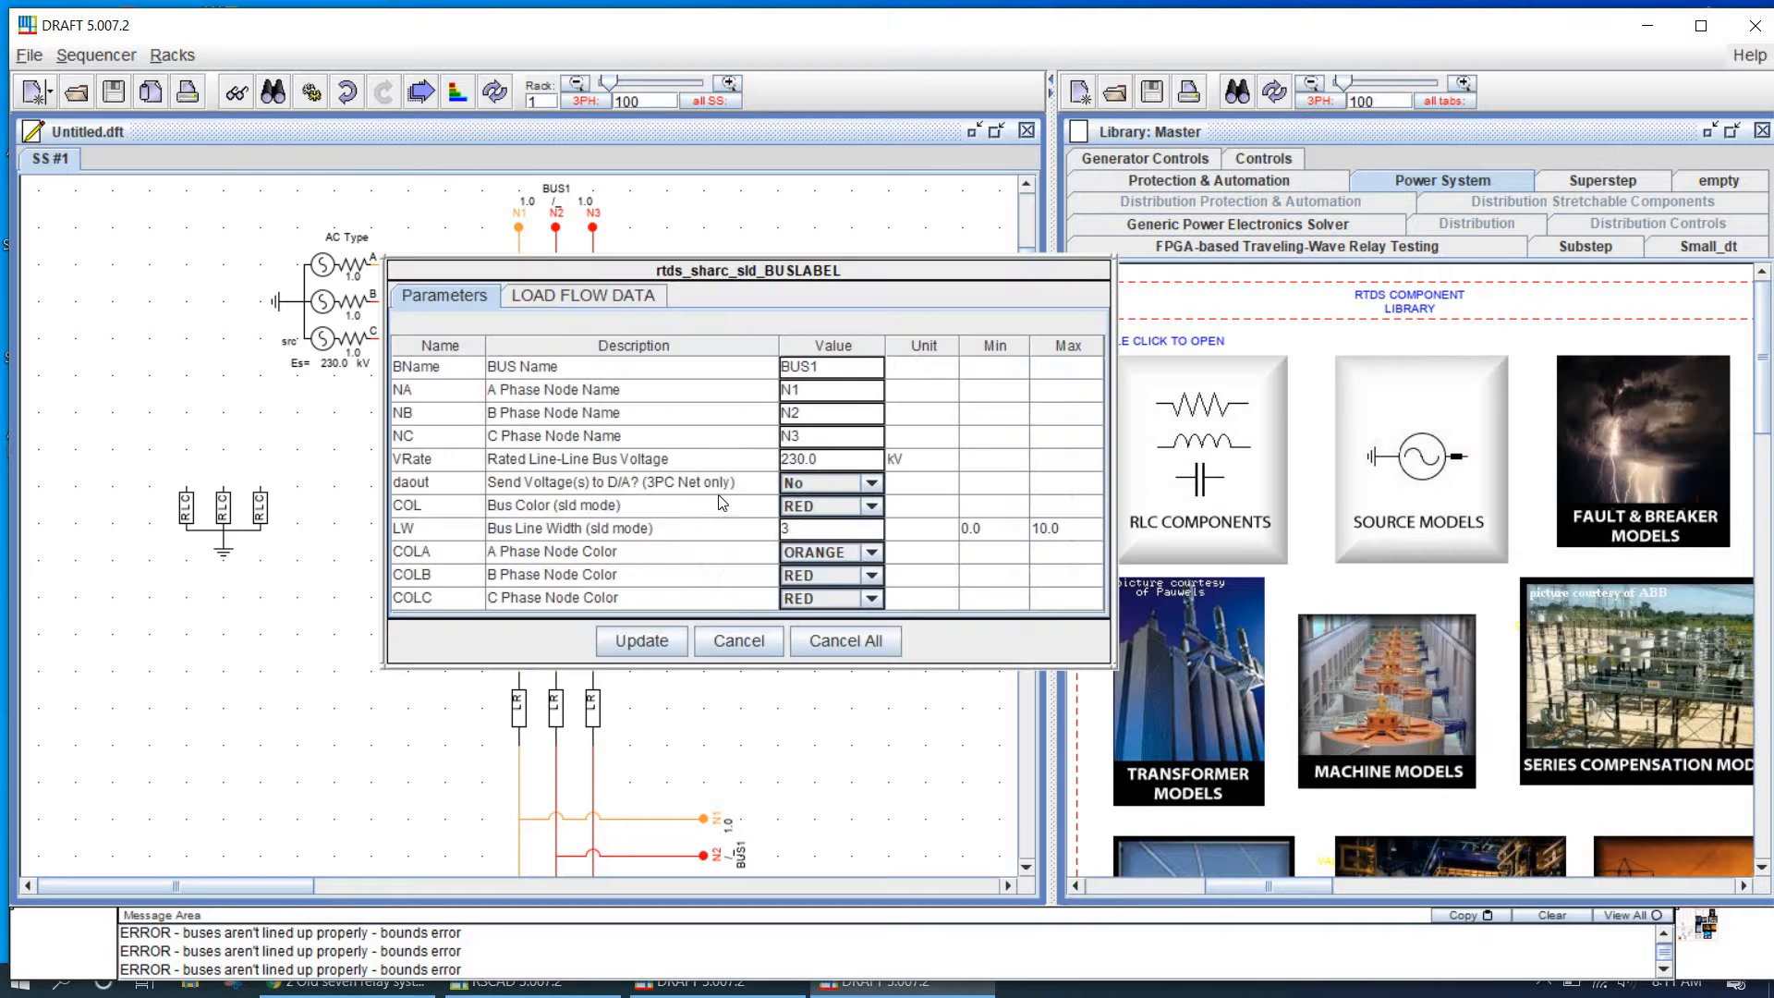
{"action": "left_click", "coordinate": [821, 367]}
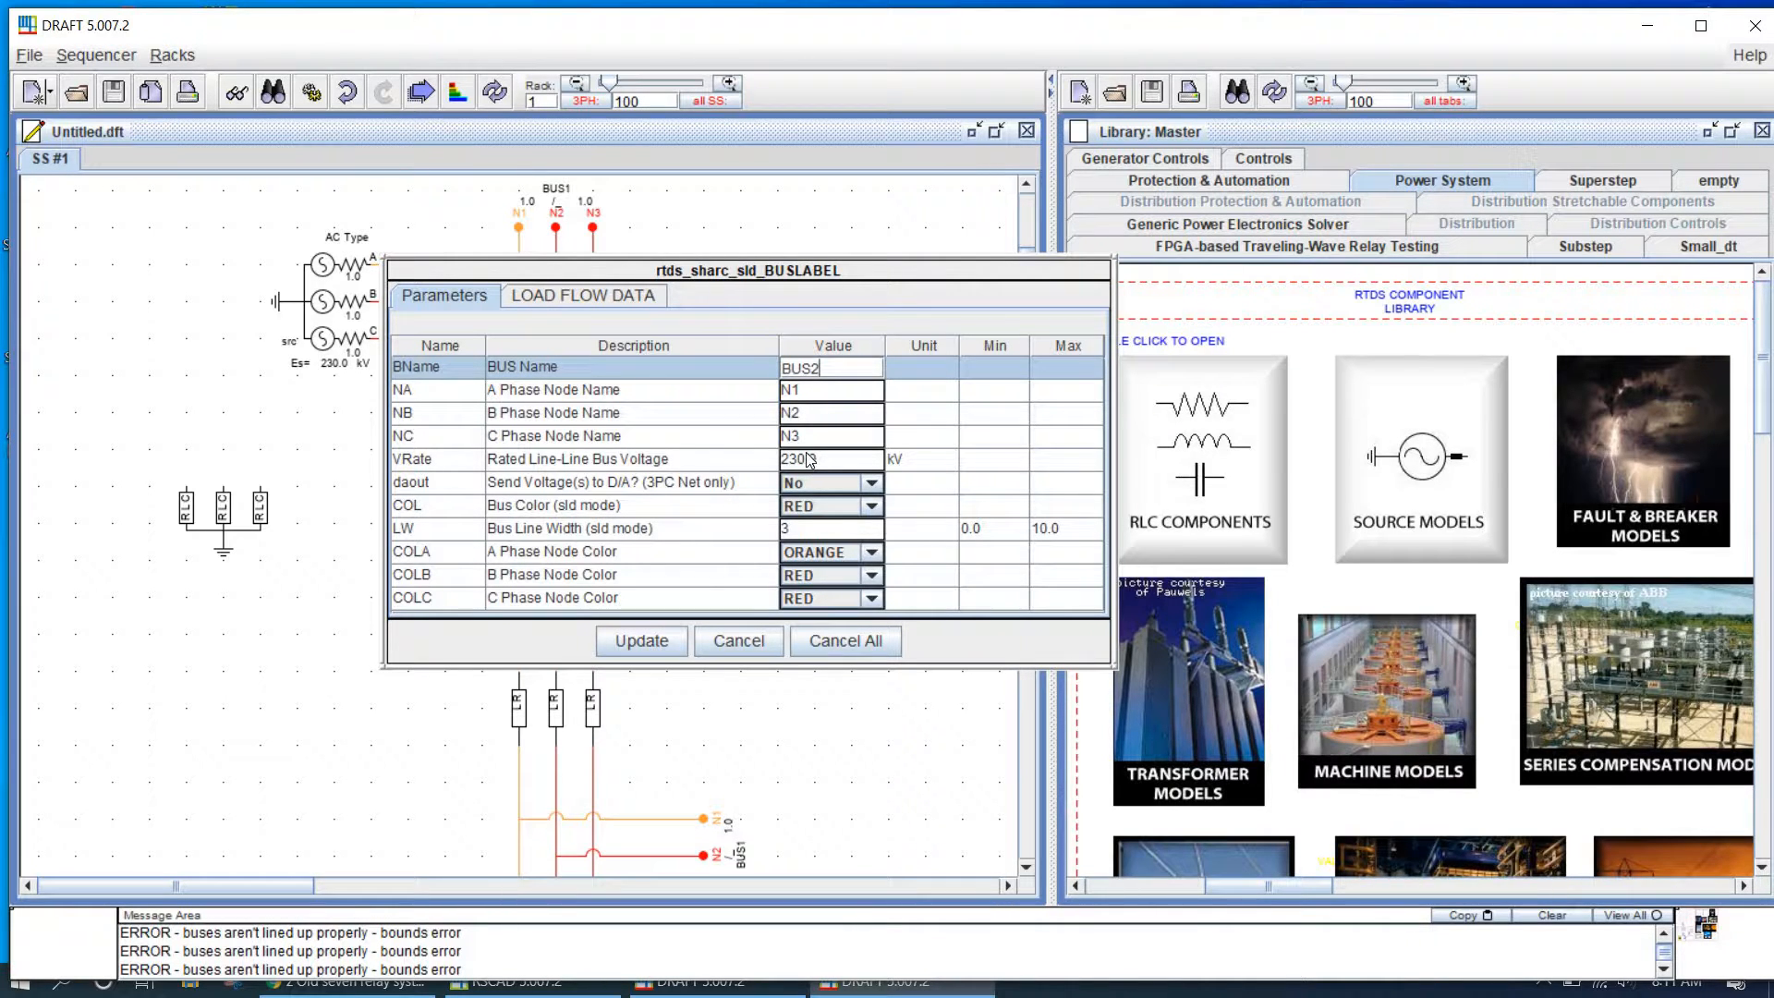
{"action": "left_click", "coordinate": [806, 389]}
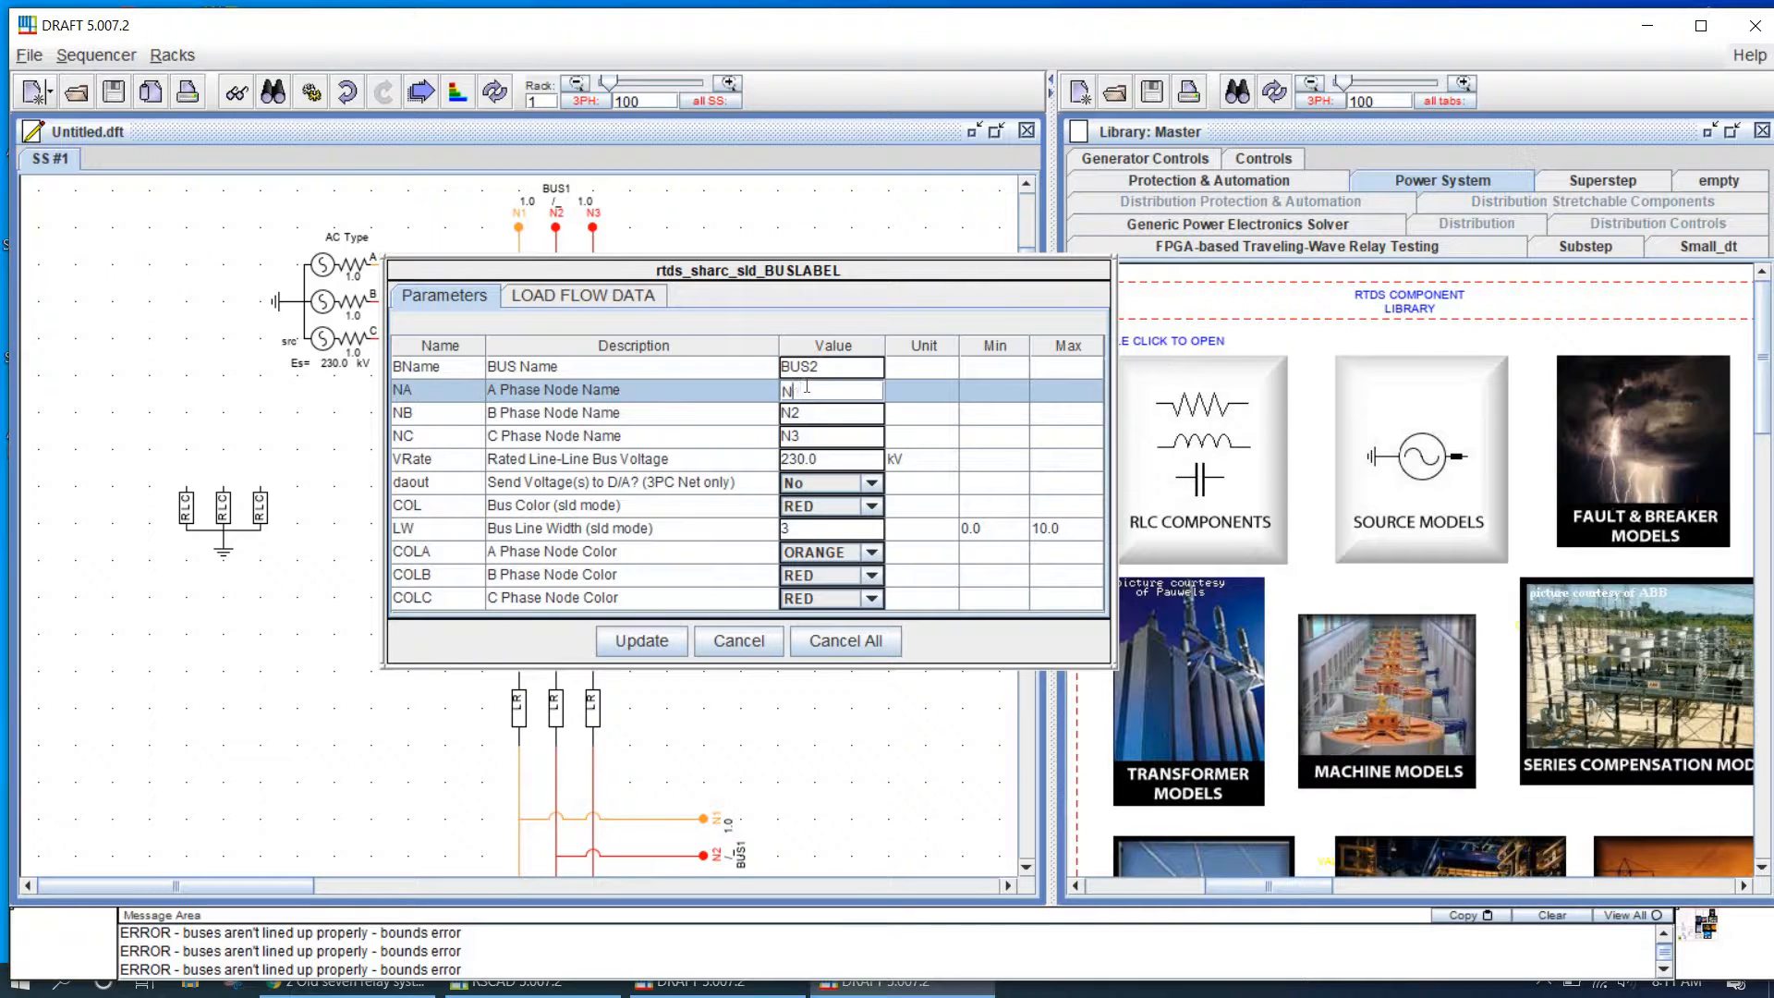
{"action": "type", "text": "4"}
{"action": "left_click", "coordinate": [811, 415]}
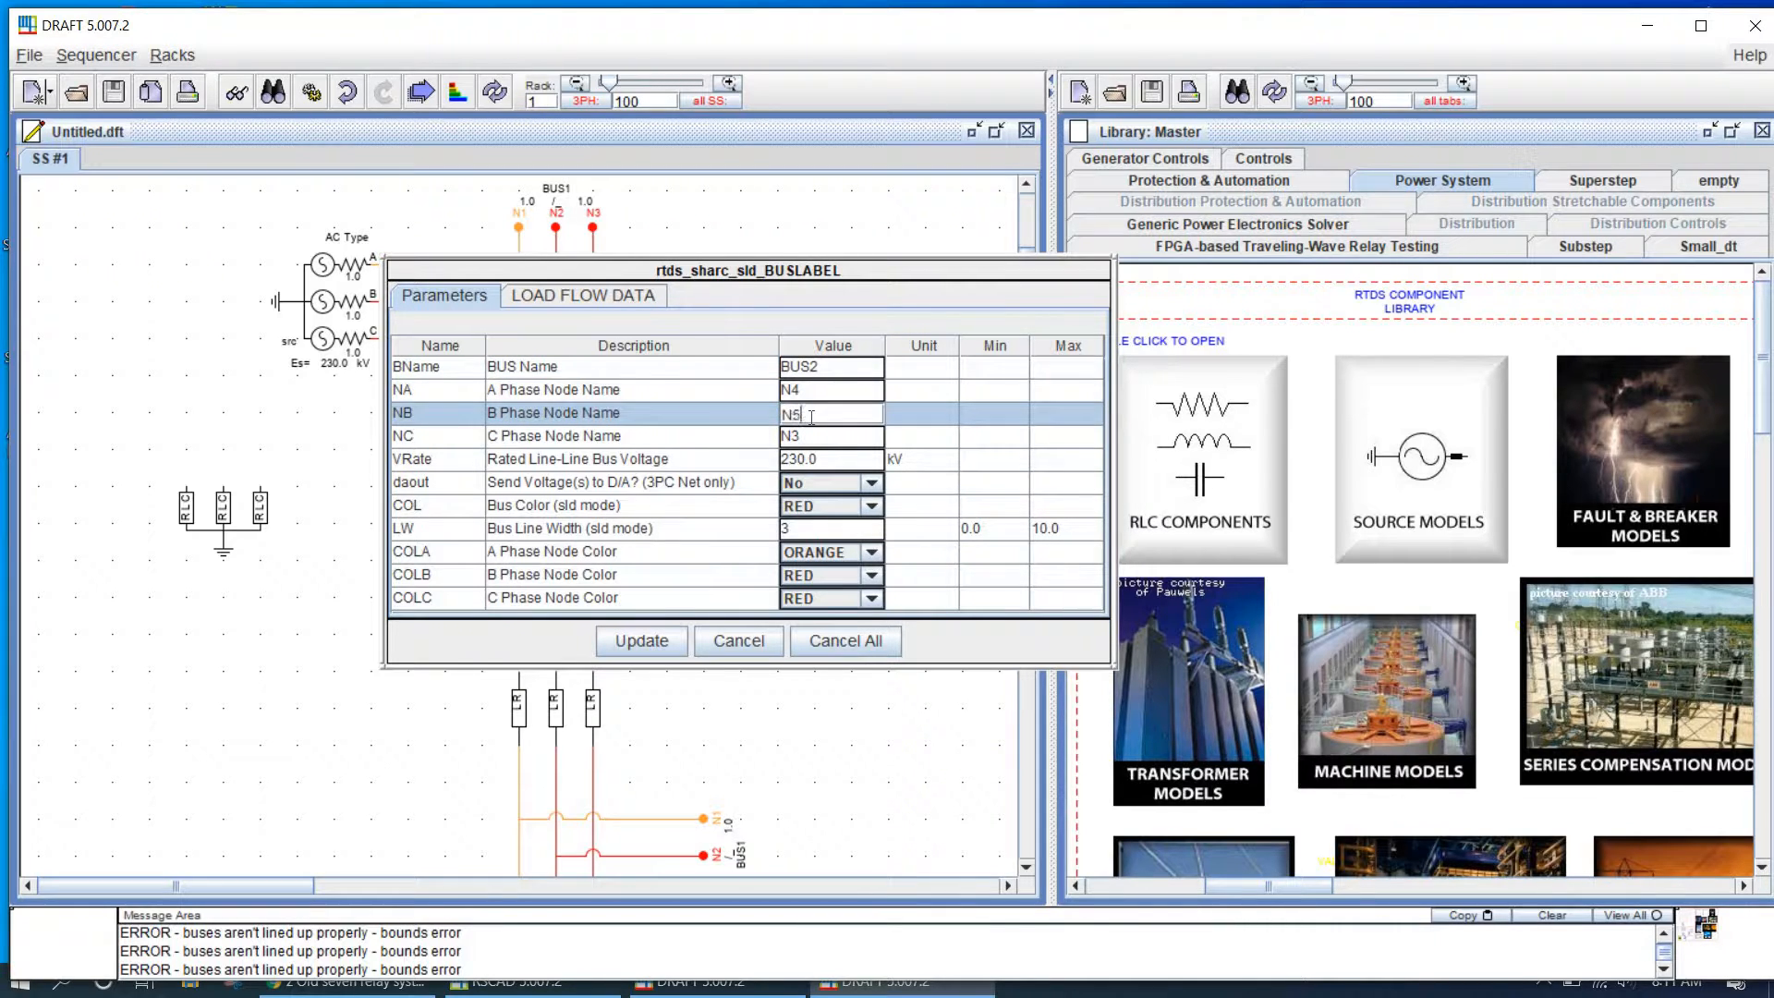
{"action": "left_click", "coordinate": [812, 437]}
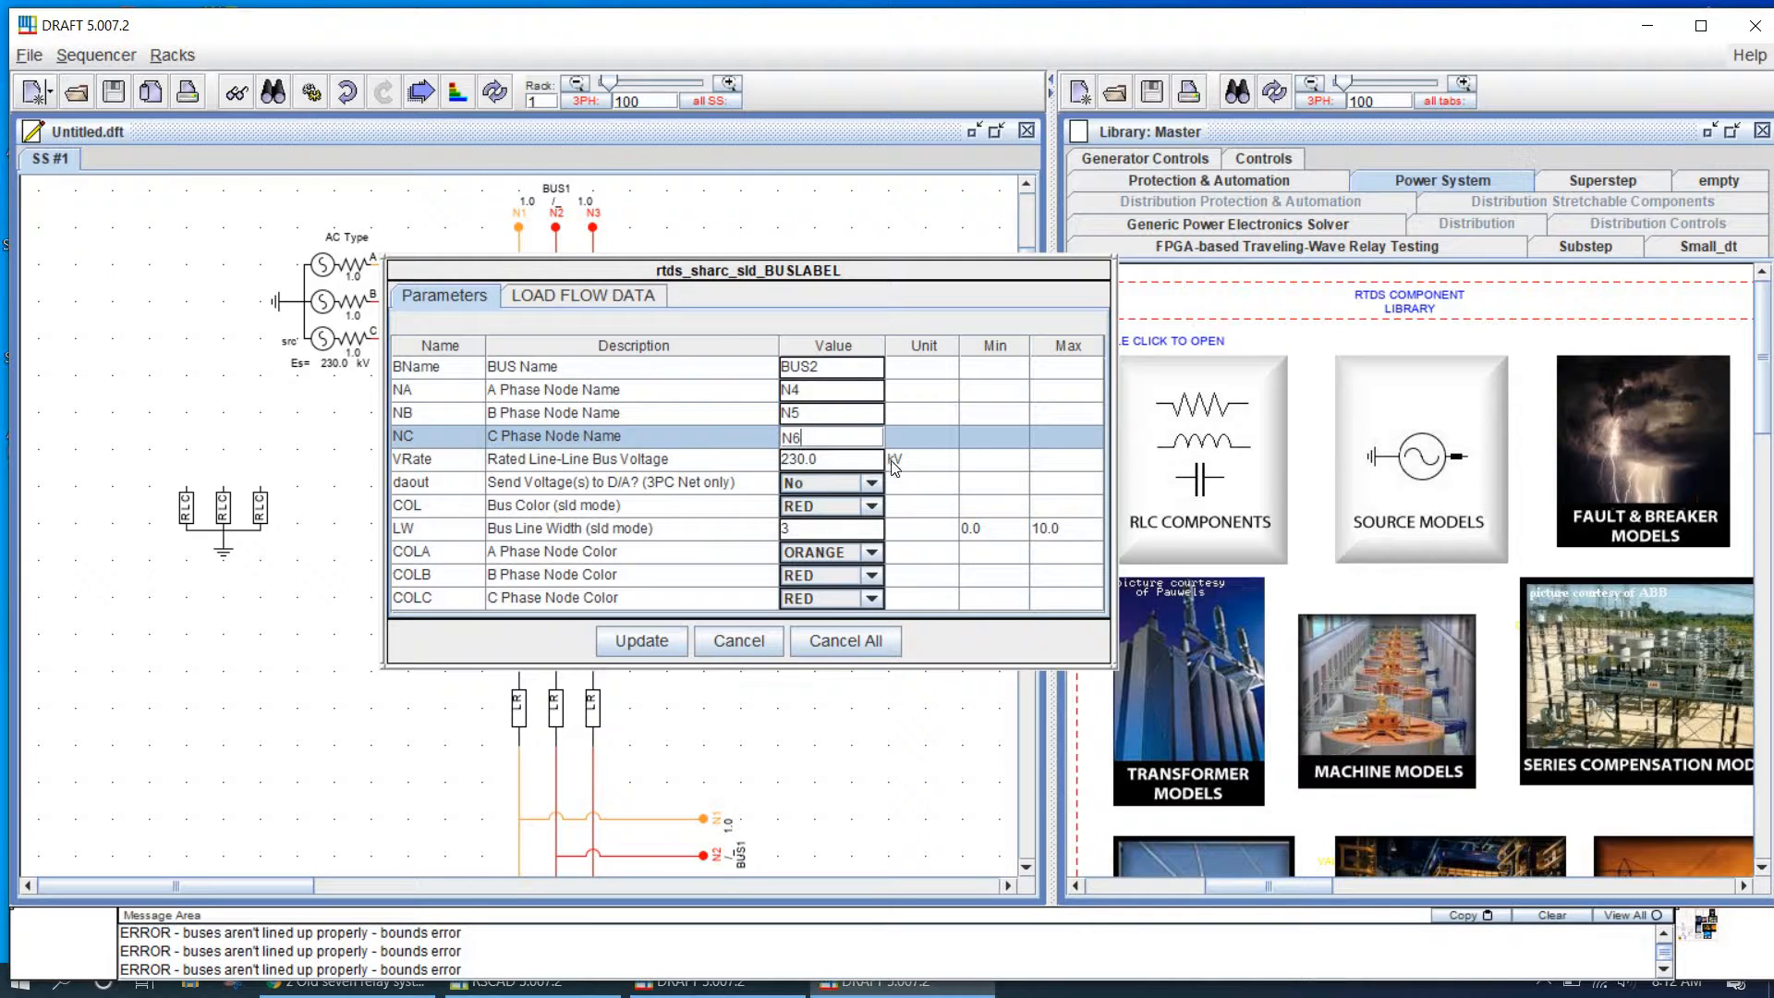
Step: Set the rated line-line voltage of BUS2 to .480 kV and apply the label's parameters
{"action": "left_click", "coordinate": [837, 460]}
{"action": "left_click", "coordinate": [813, 475]}
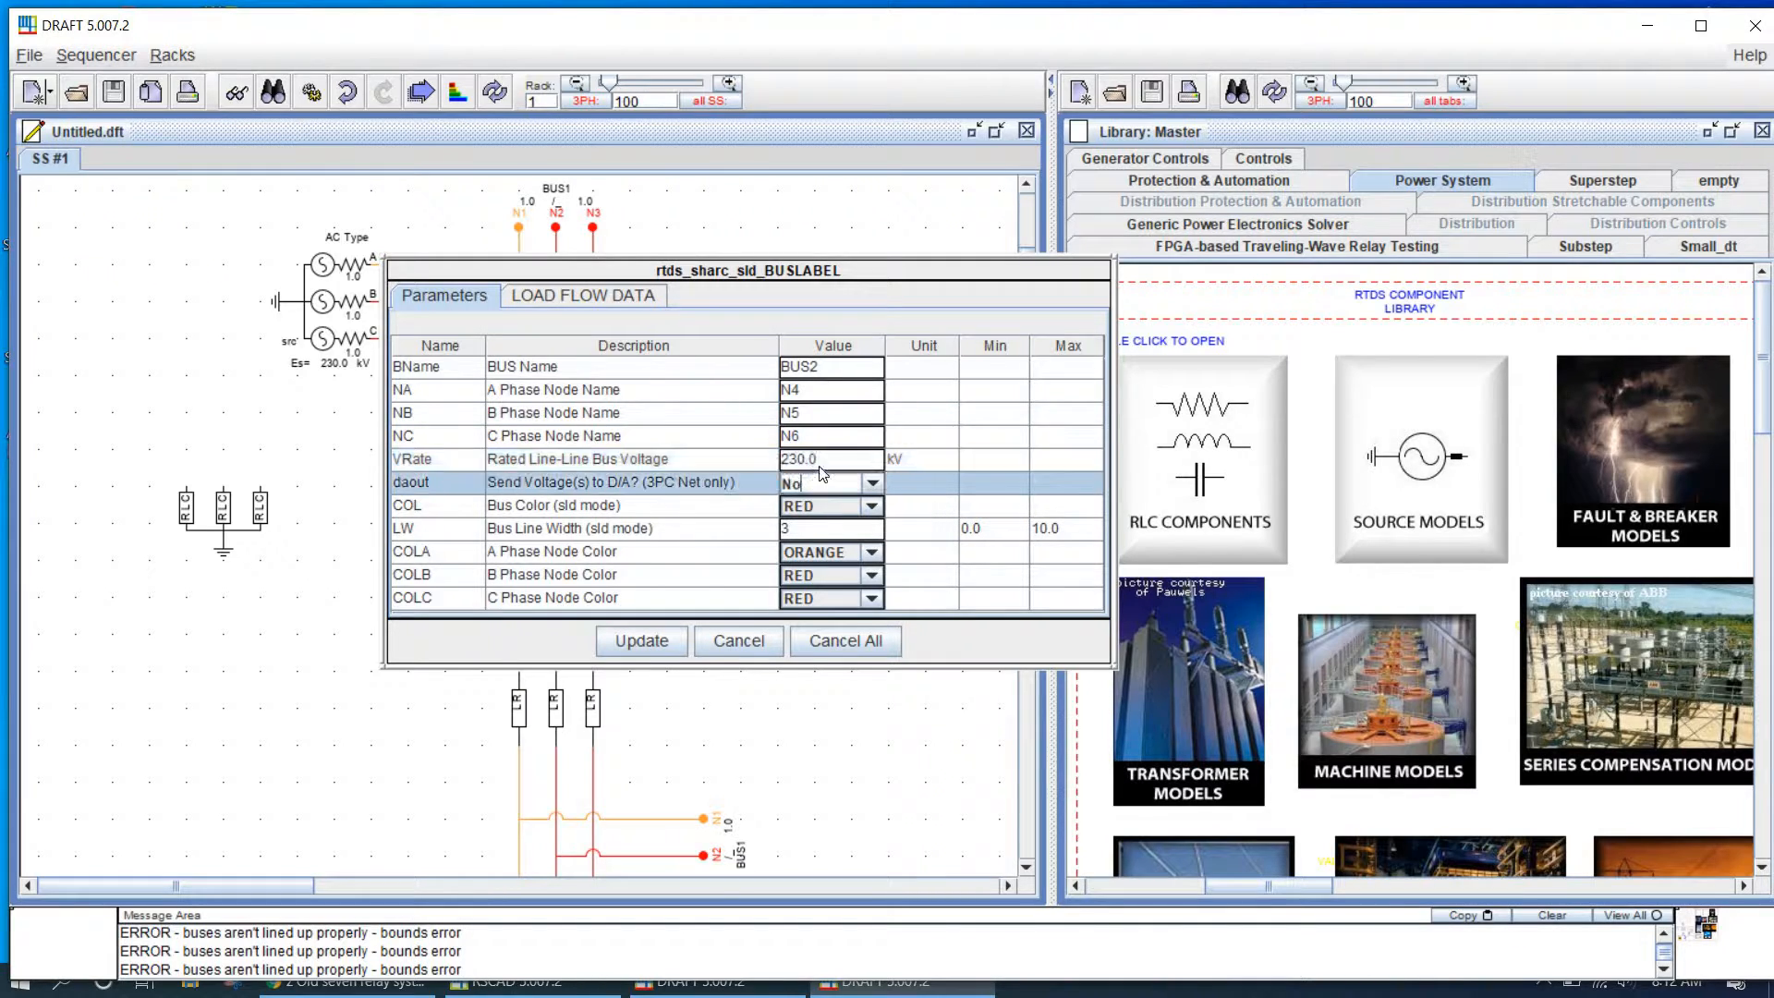
{"action": "left_click", "coordinate": [825, 464]}
{"action": "left_click_drag", "start_coordinate": [825, 464], "coordinate": [769, 469]}
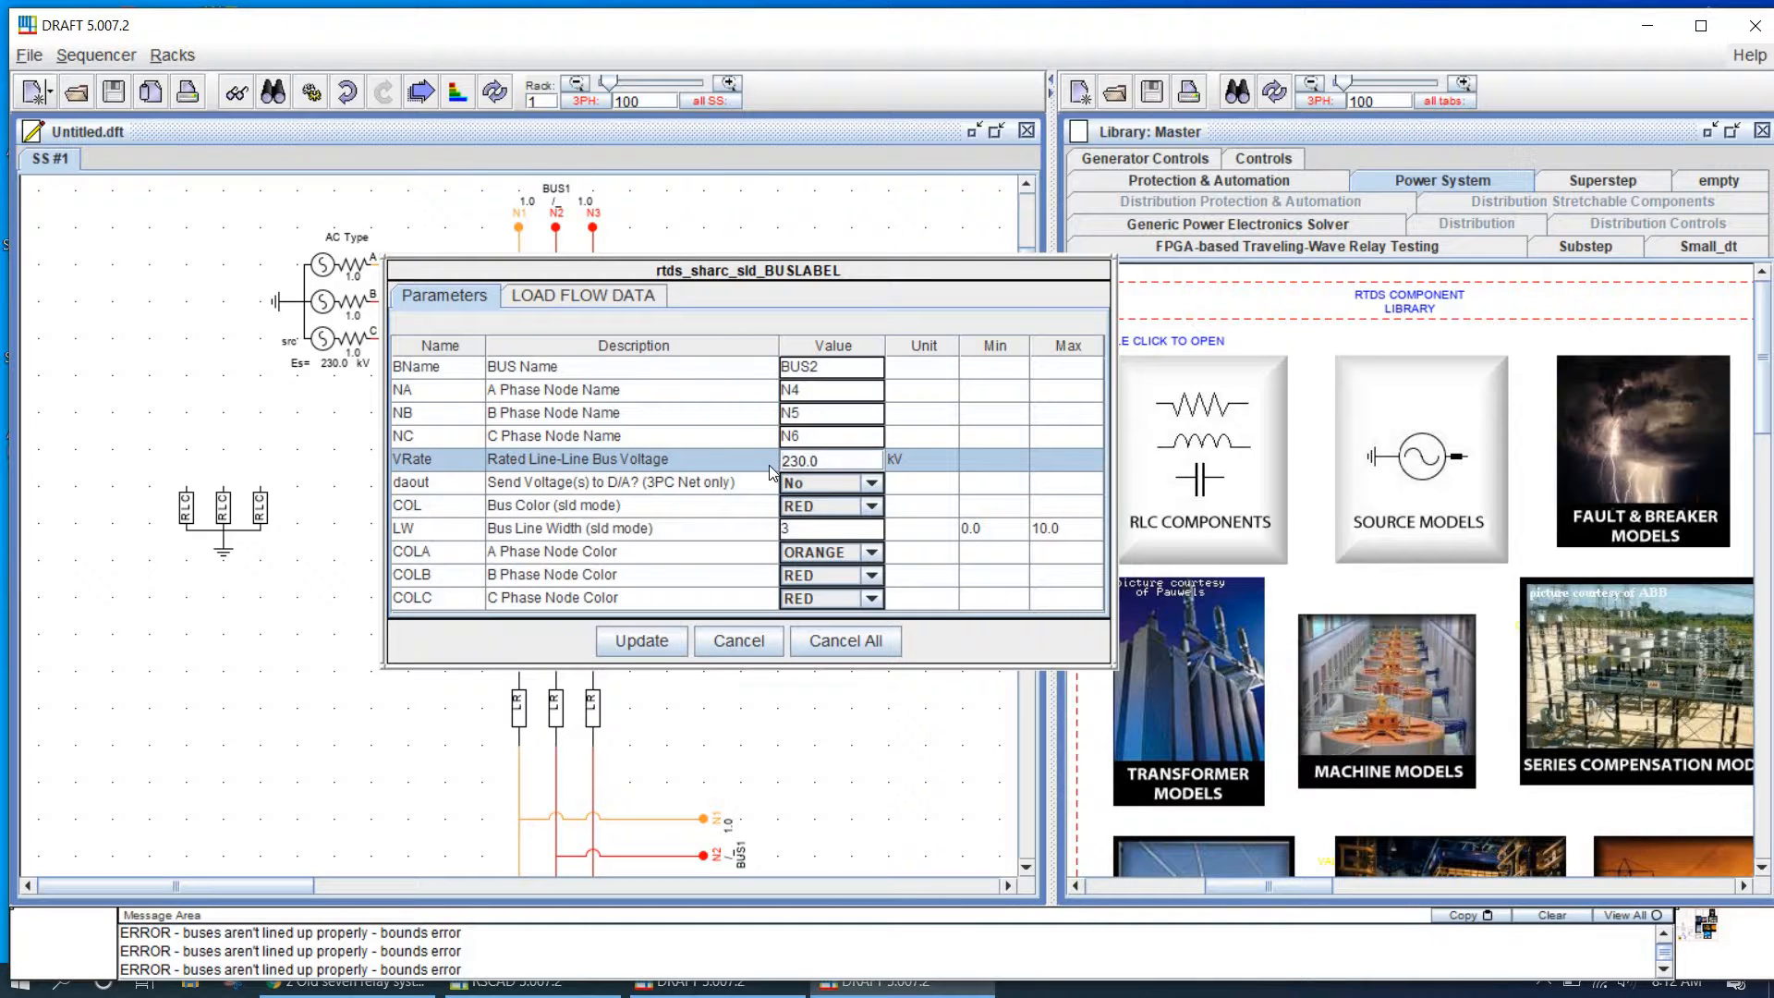
{"action": "key", "text": "Delete"}
{"action": "key", "text": "Delete"}
{"action": "key", "text": "Delete"}
{"action": "key", "text": "Delete"}
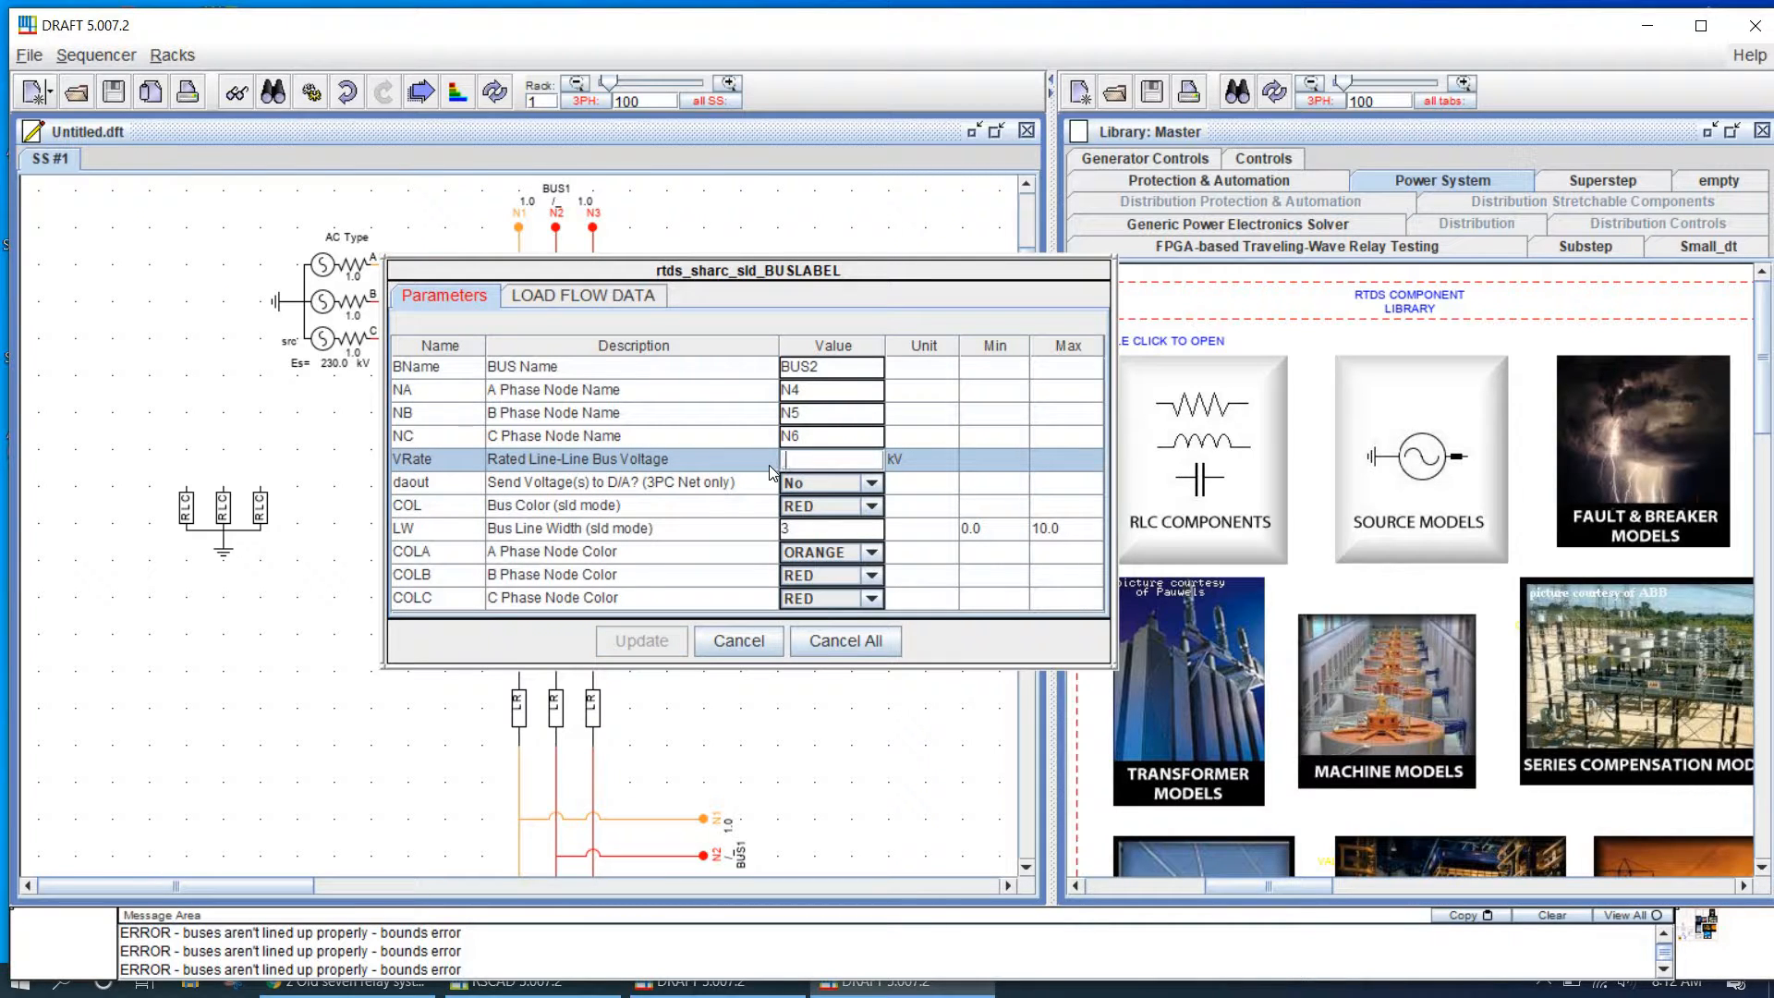
{"action": "type", "text": ".480"}
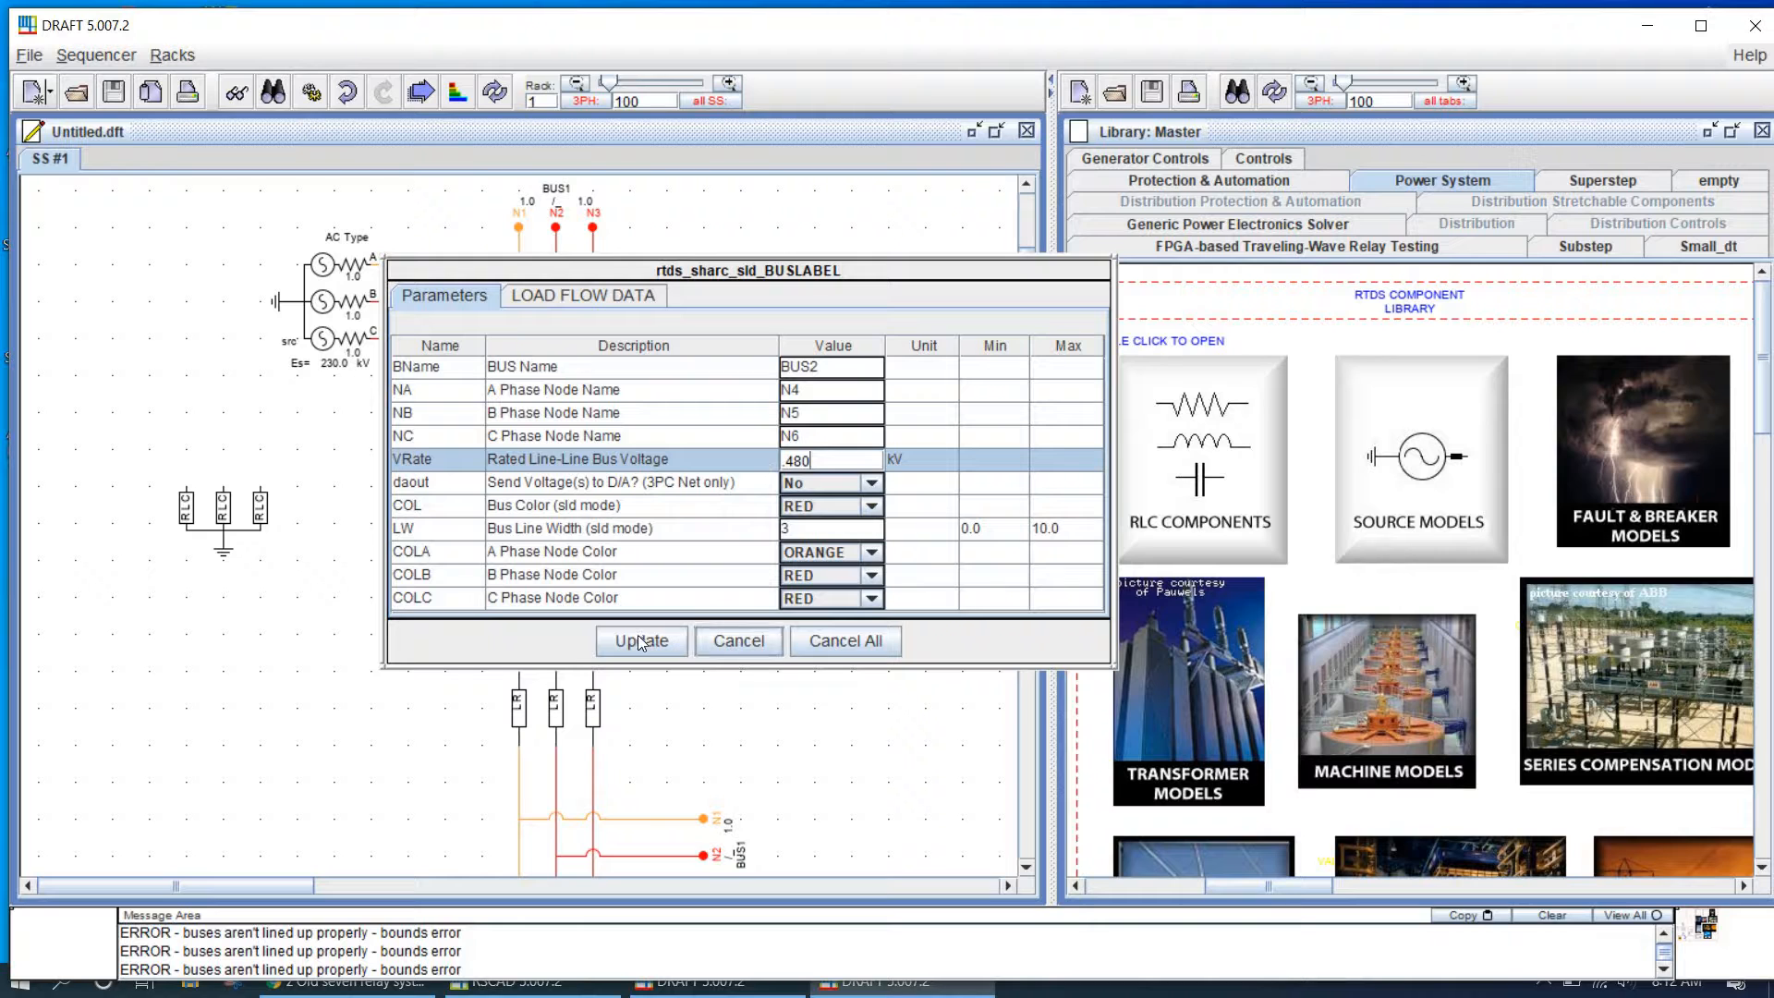
{"action": "left_click", "coordinate": [641, 641]}
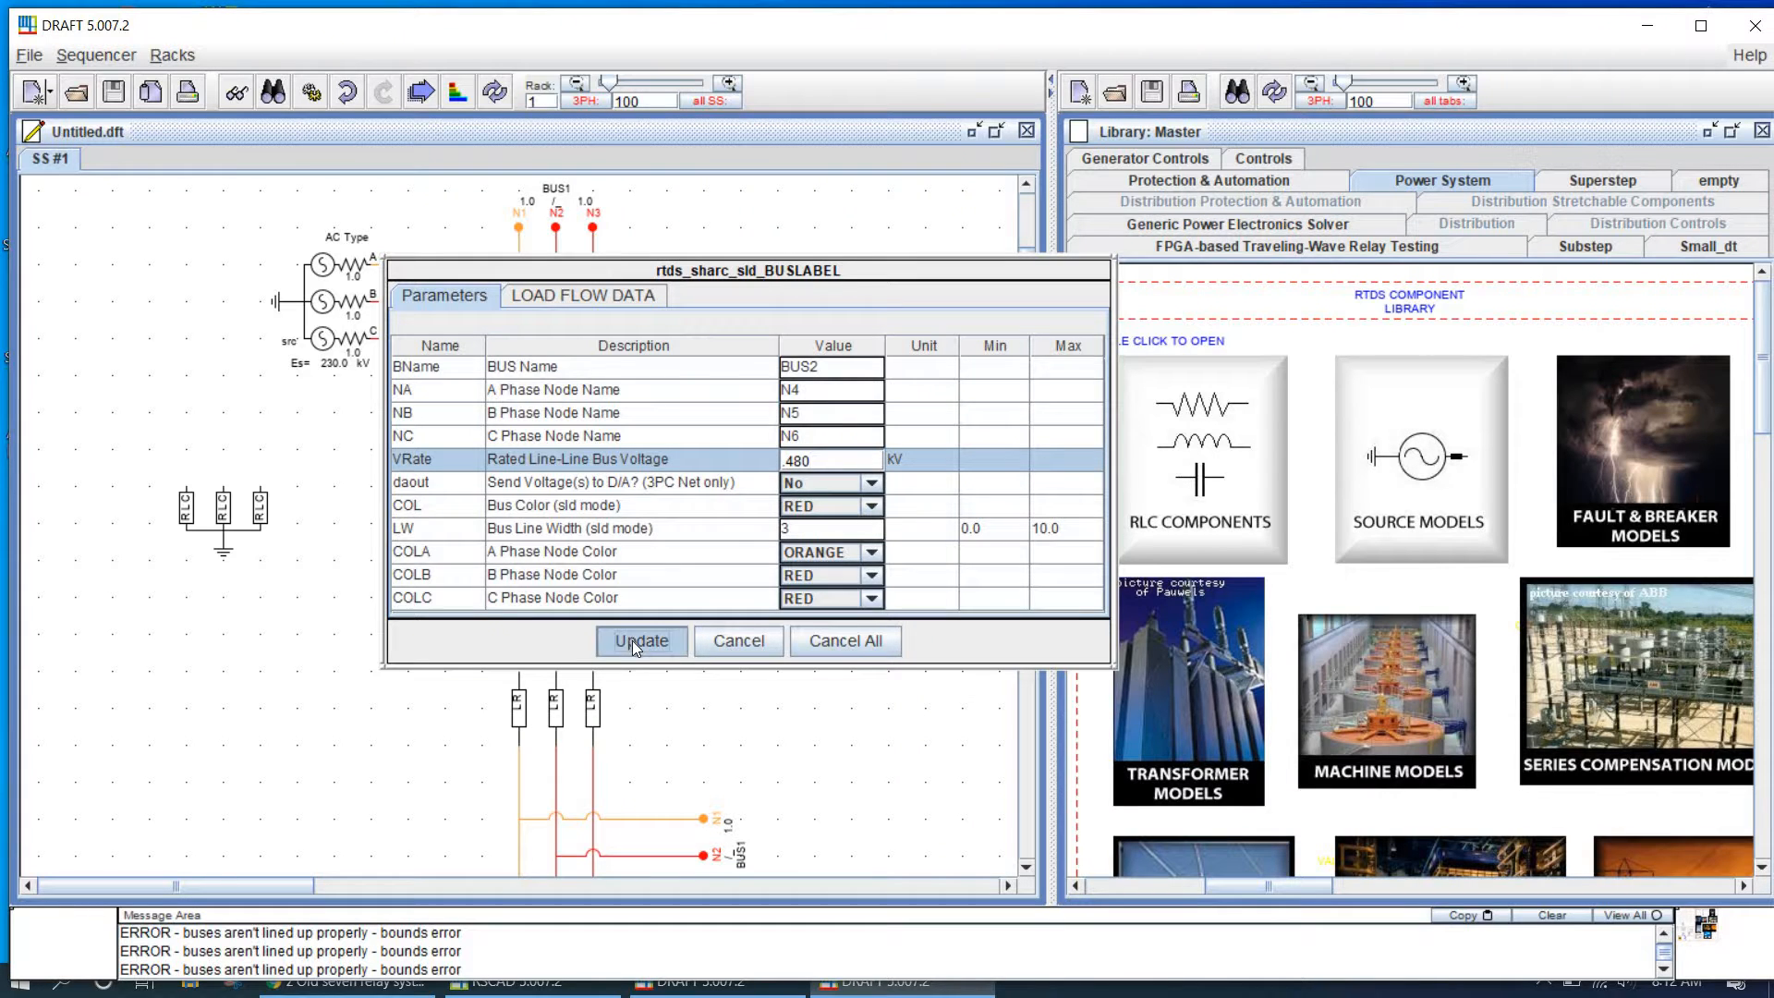
{"action": "left_click", "coordinate": [632, 640]}
Step: Review the parameters of the BUS1 label above the source connection
{"action": "double_click", "coordinate": [576, 233]}
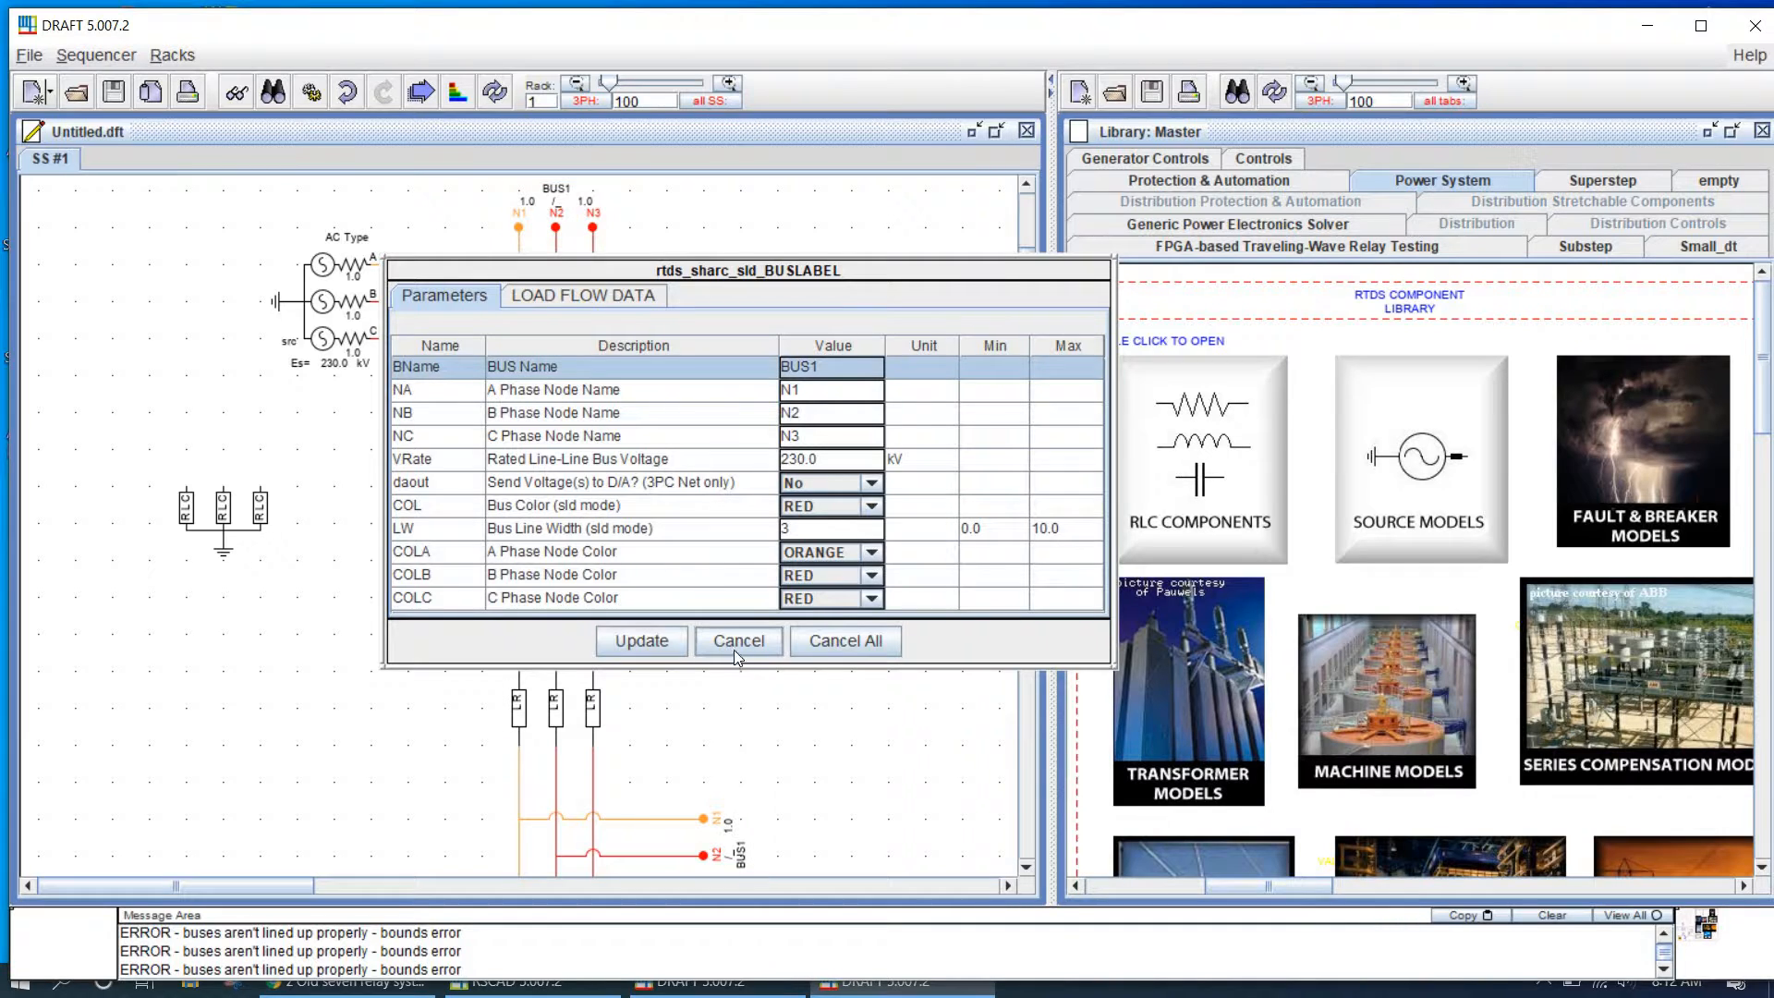
{"action": "left_click", "coordinate": [740, 633]}
{"action": "left_click", "coordinate": [718, 596]}
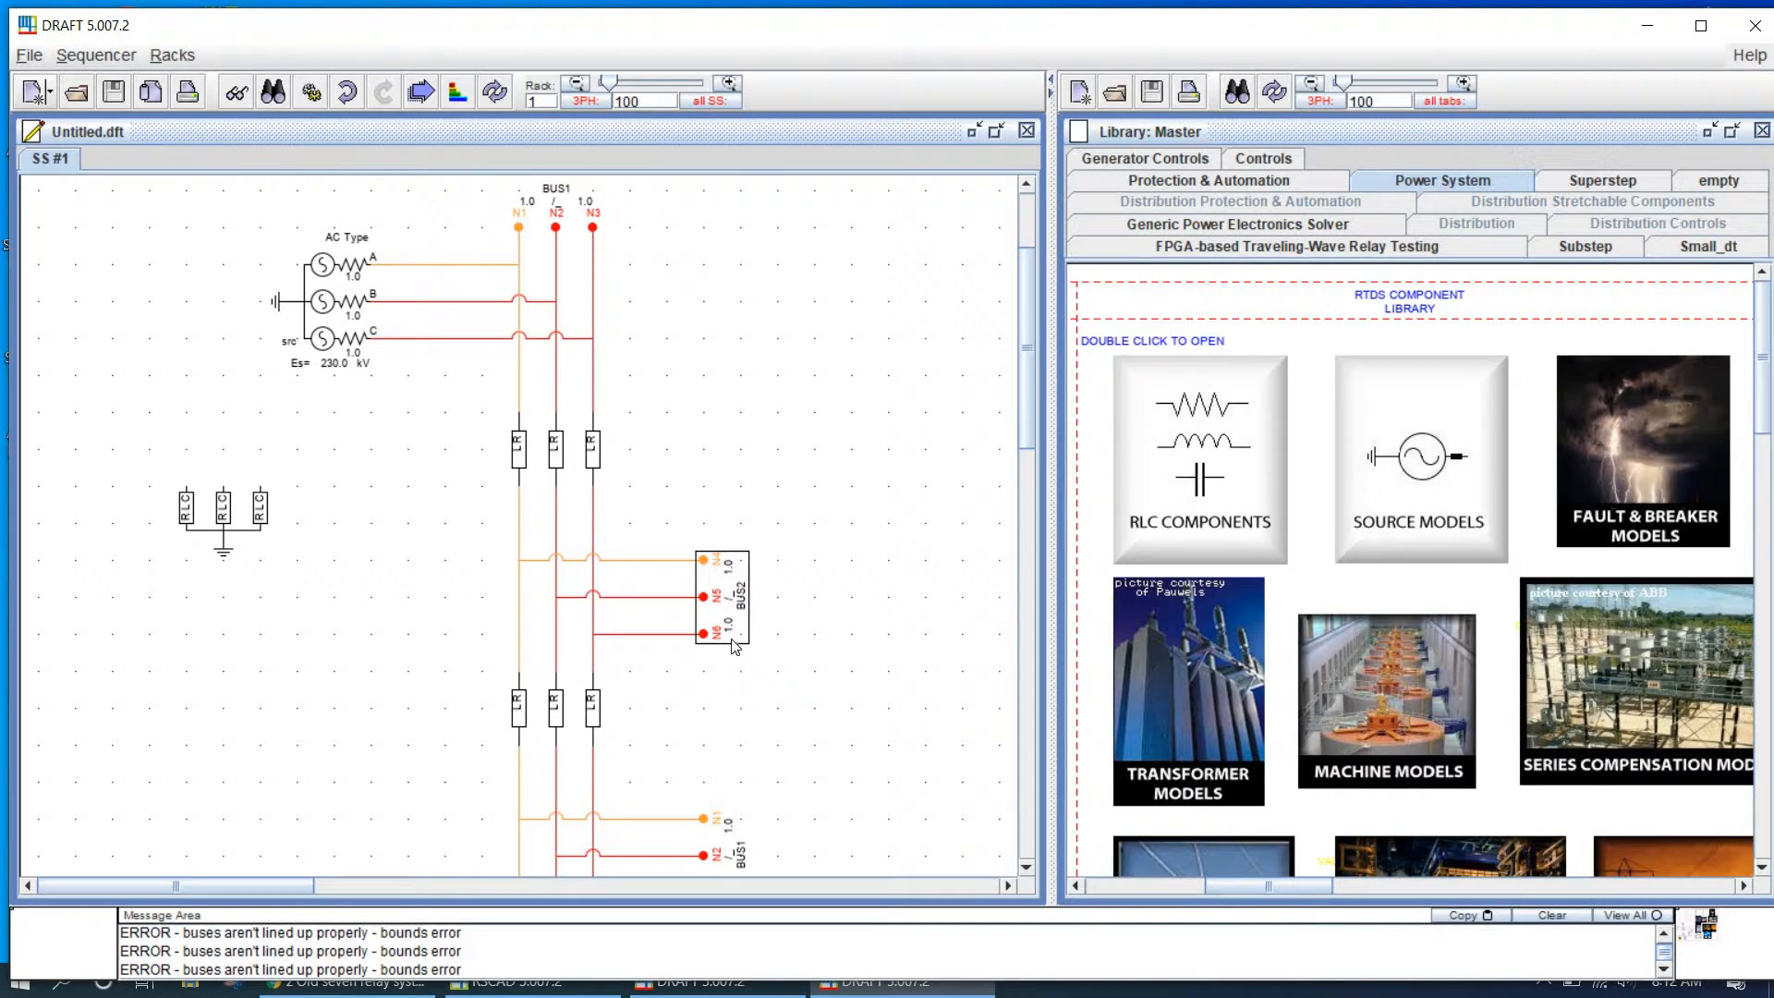
{"action": "left_click", "coordinate": [637, 347]}
{"action": "left_click", "coordinate": [526, 205]}
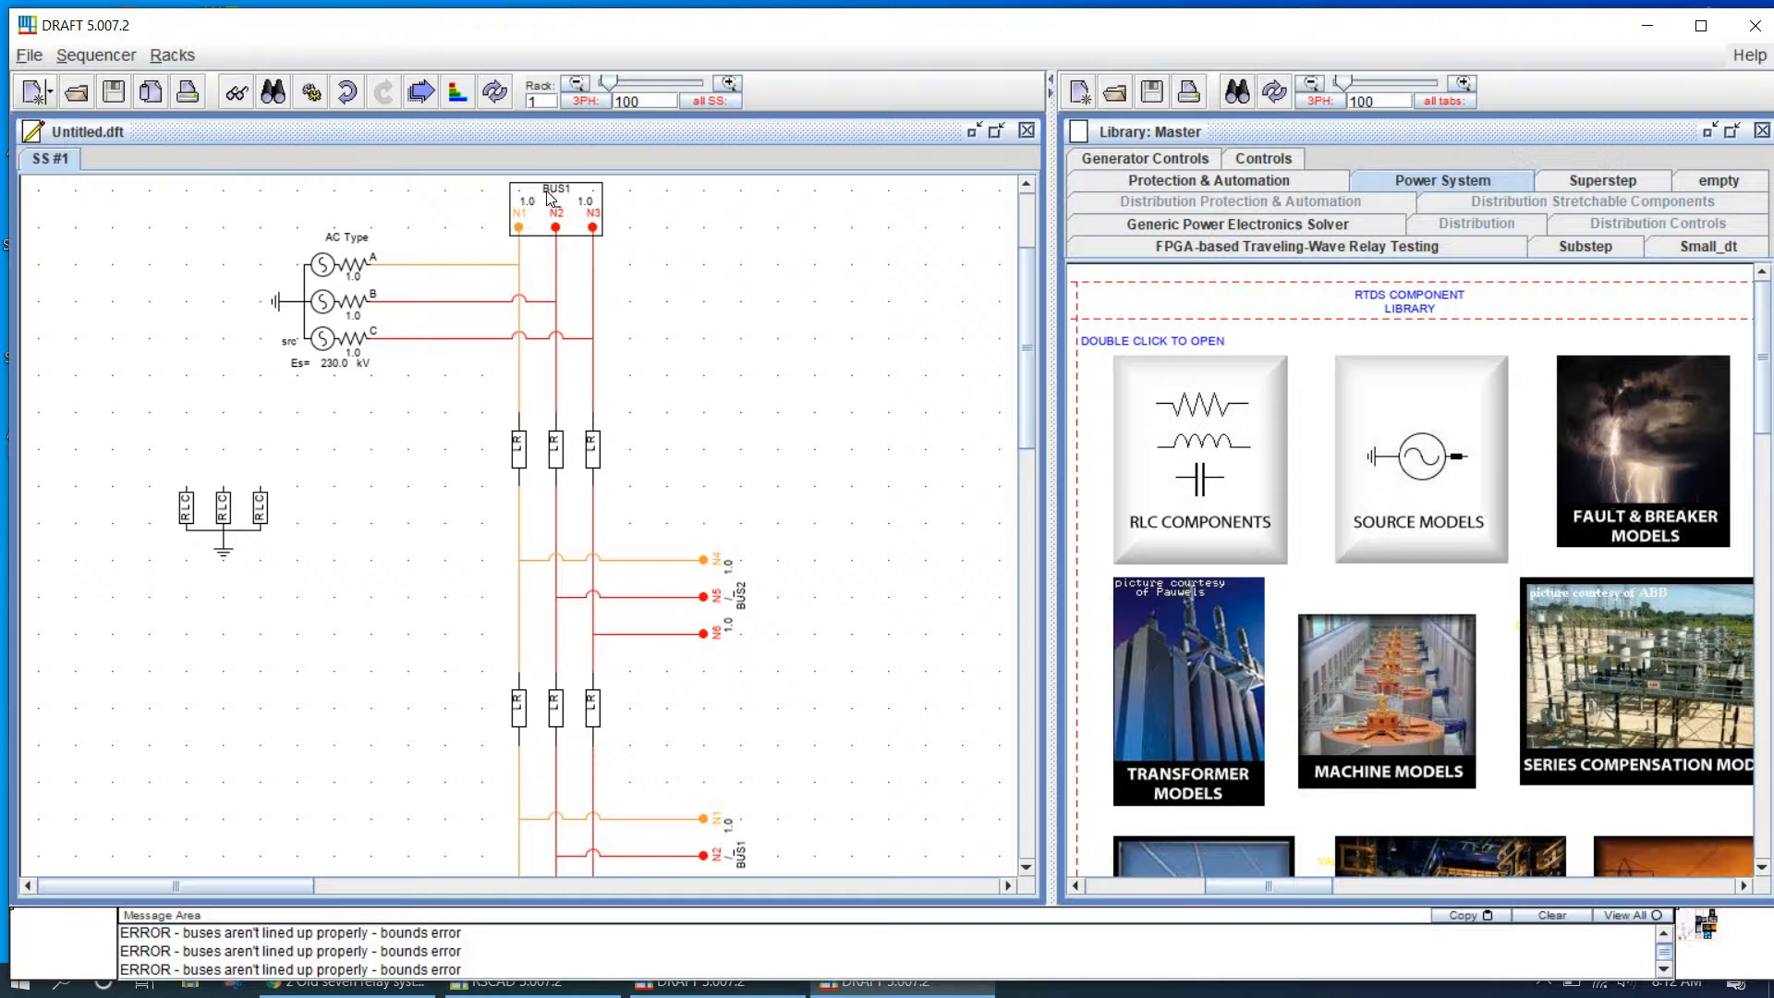
Step: Set the BUS1 label above the source connection to bus type SLACK with a rated line-line voltage of .480 kV
{"action": "double_click", "coordinate": [542, 215]}
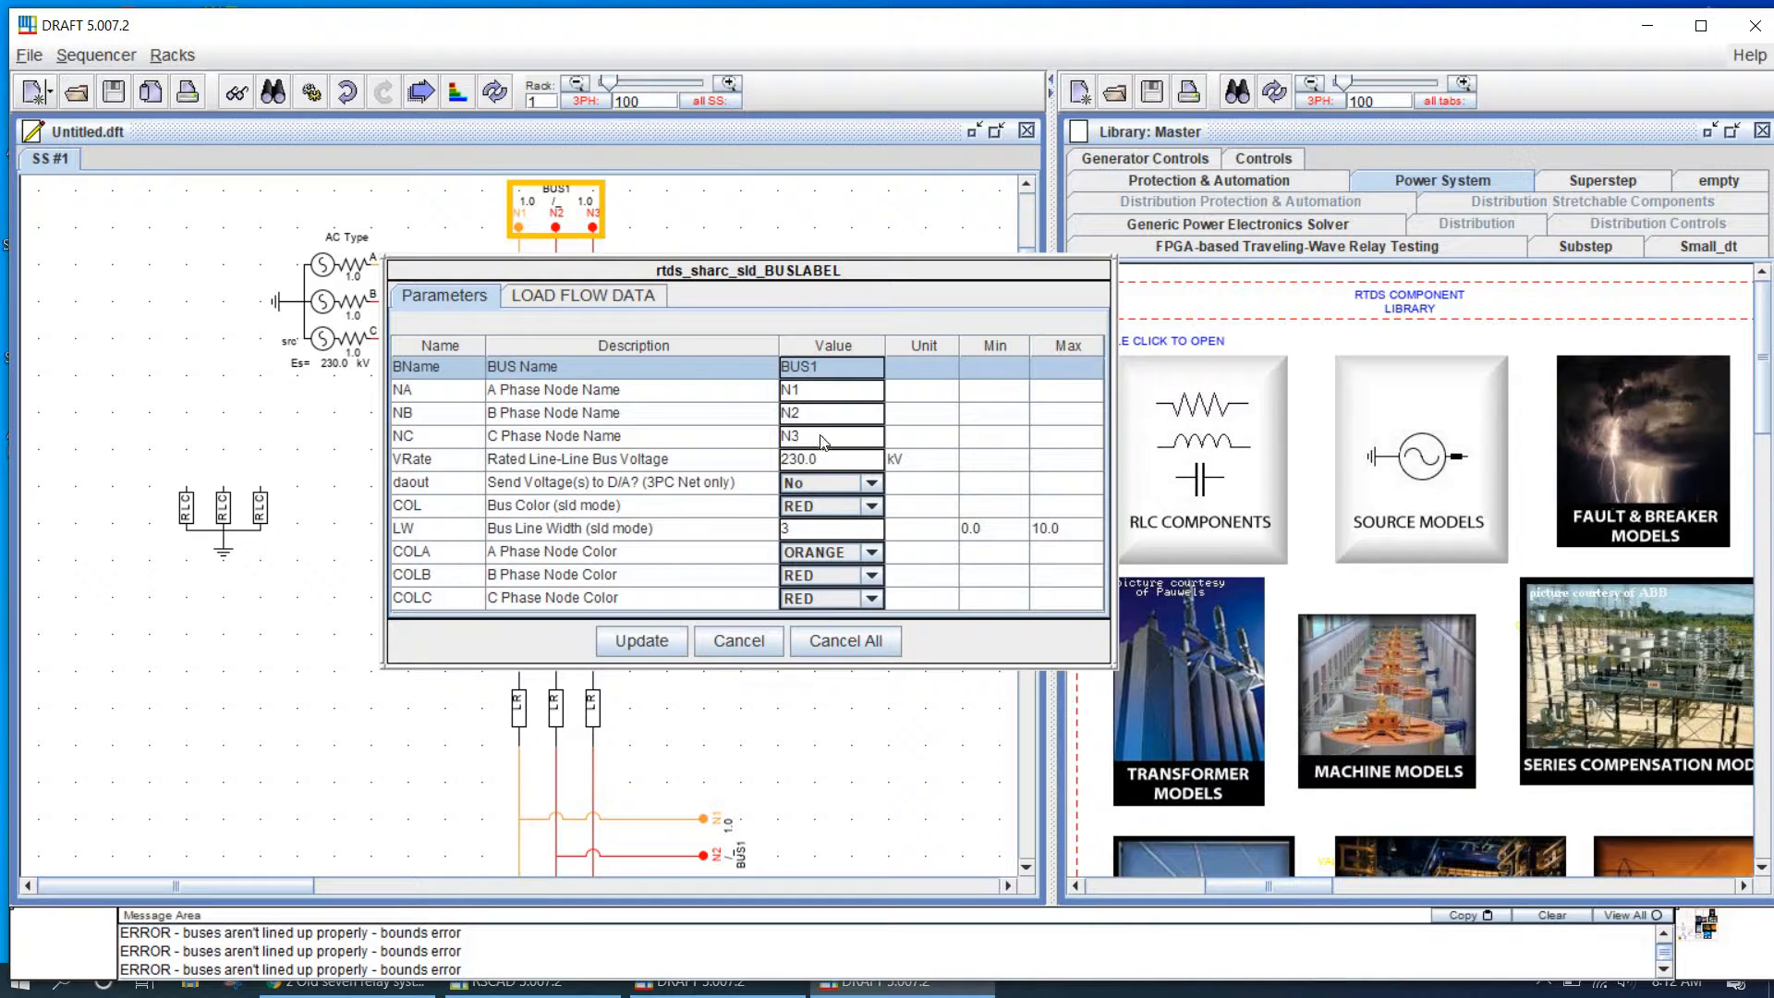
{"action": "left_click", "coordinate": [622, 297]}
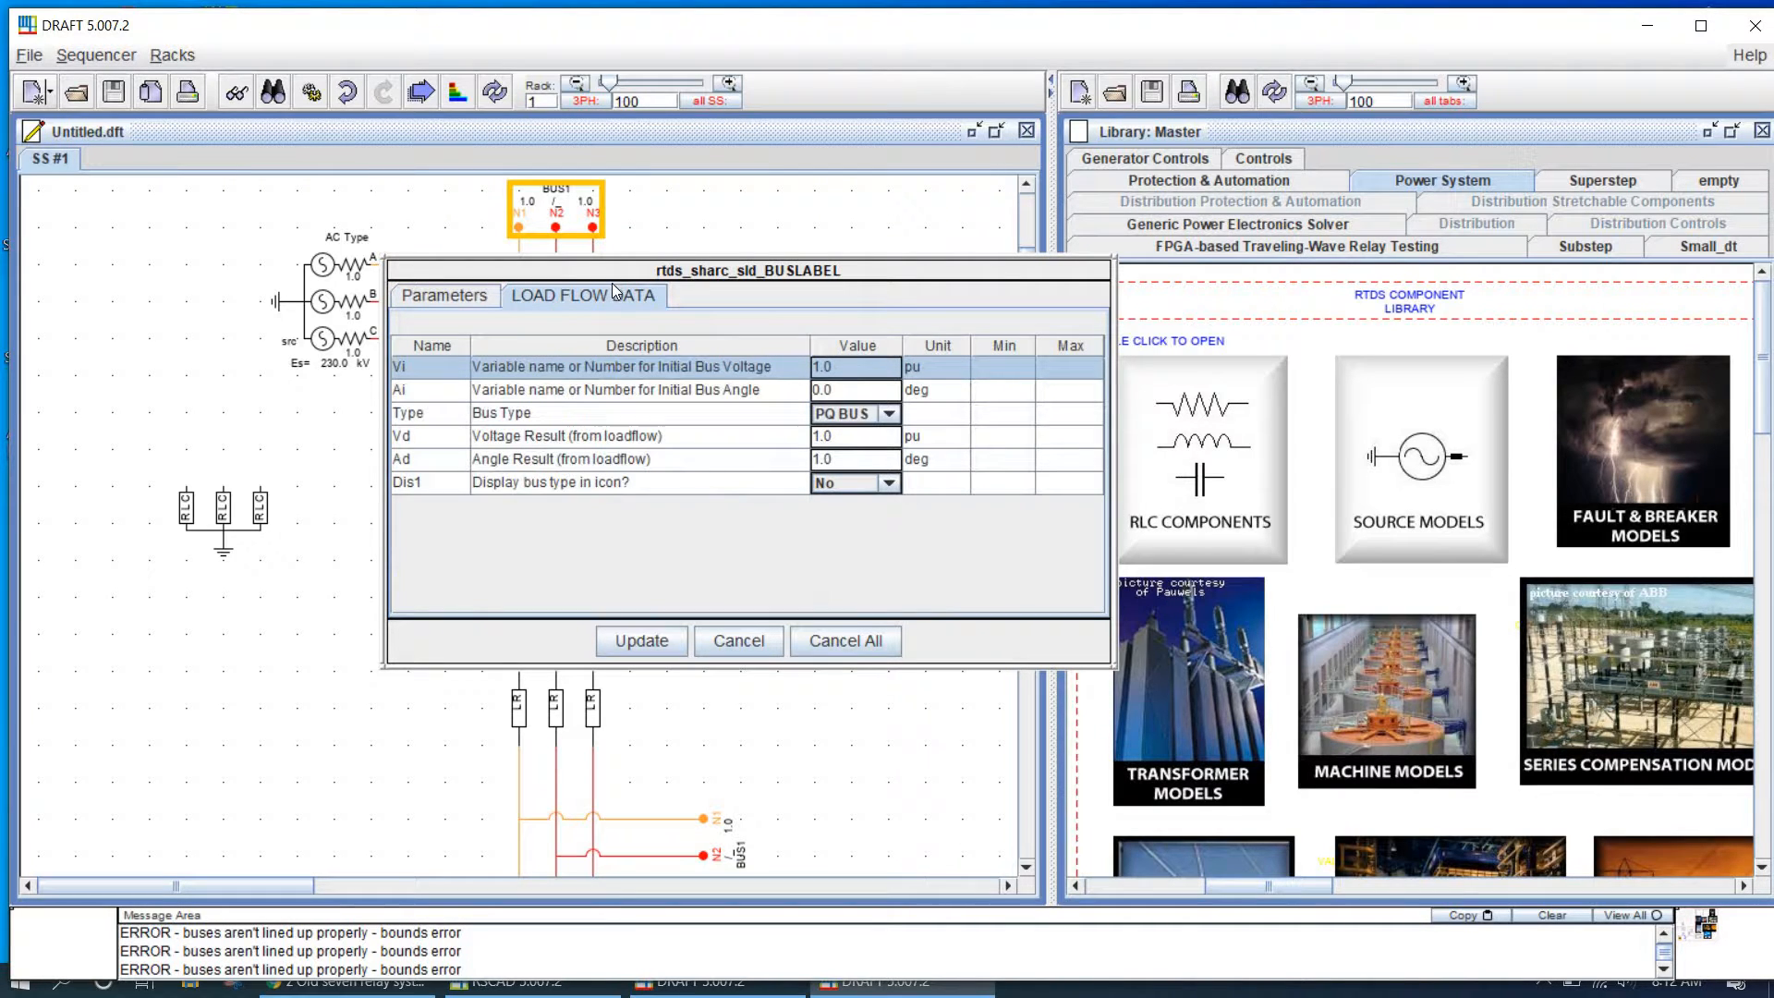
{"action": "left_click", "coordinate": [889, 413]}
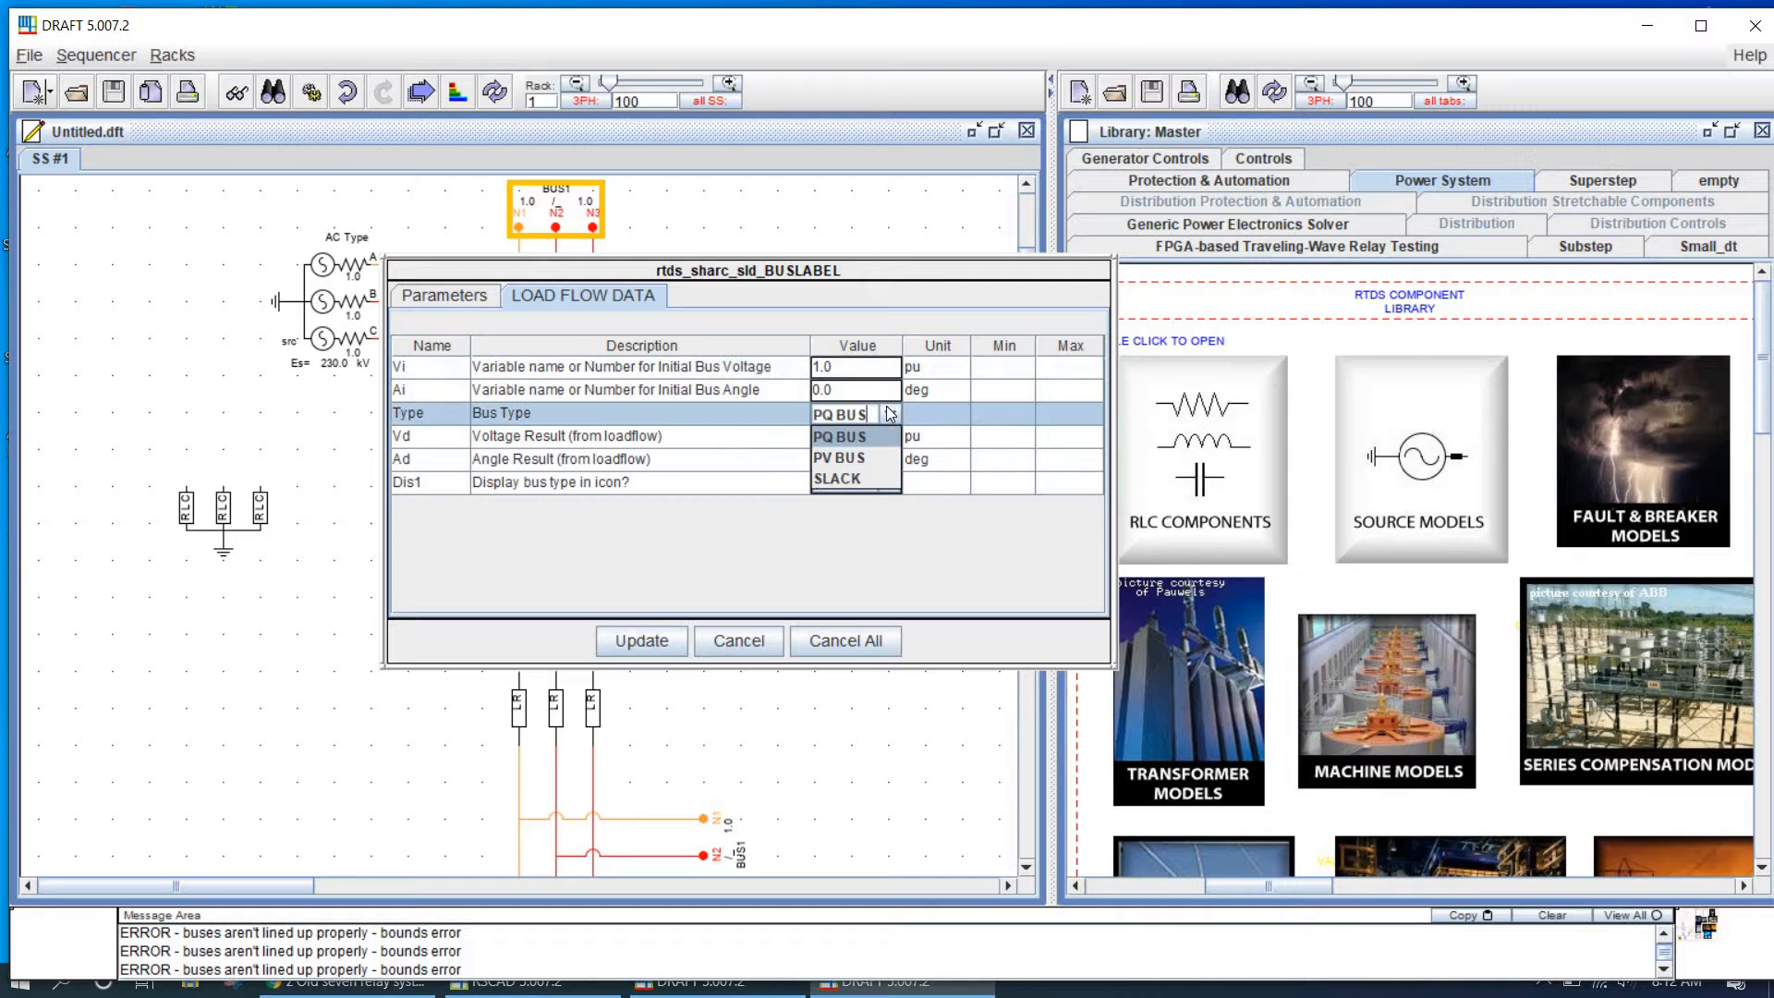
{"action": "left_click", "coordinate": [835, 477]}
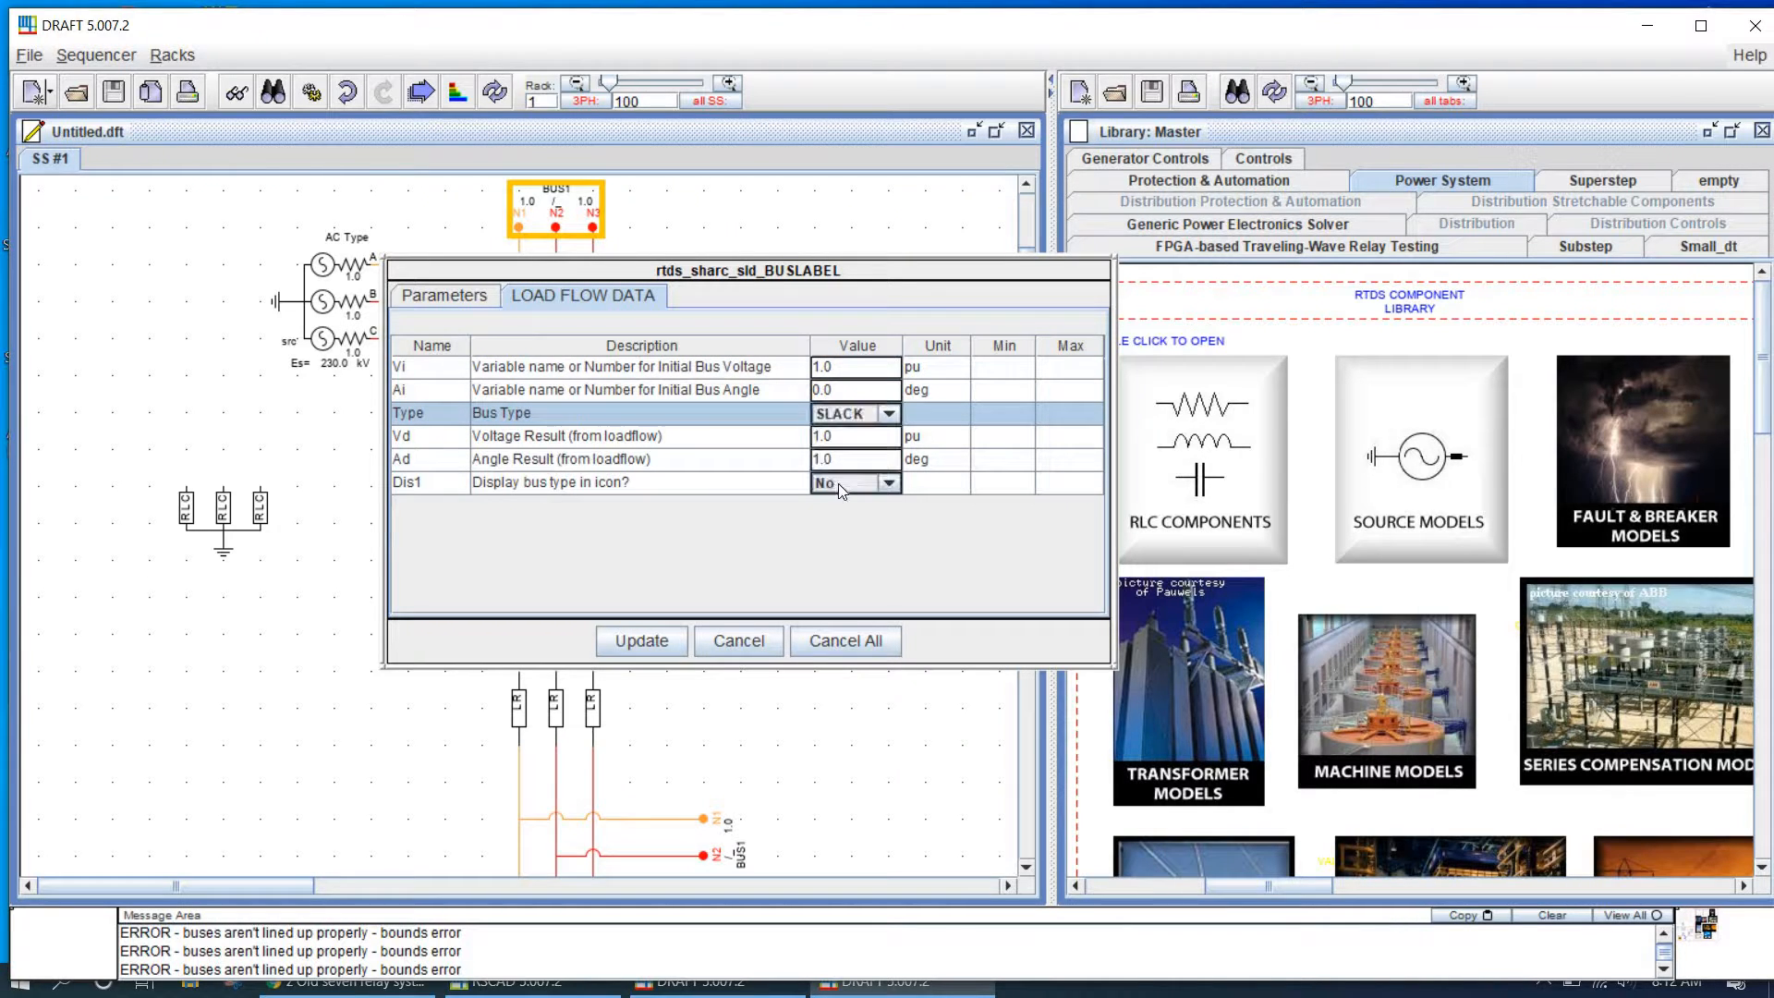
{"action": "left_click", "coordinate": [449, 295]}
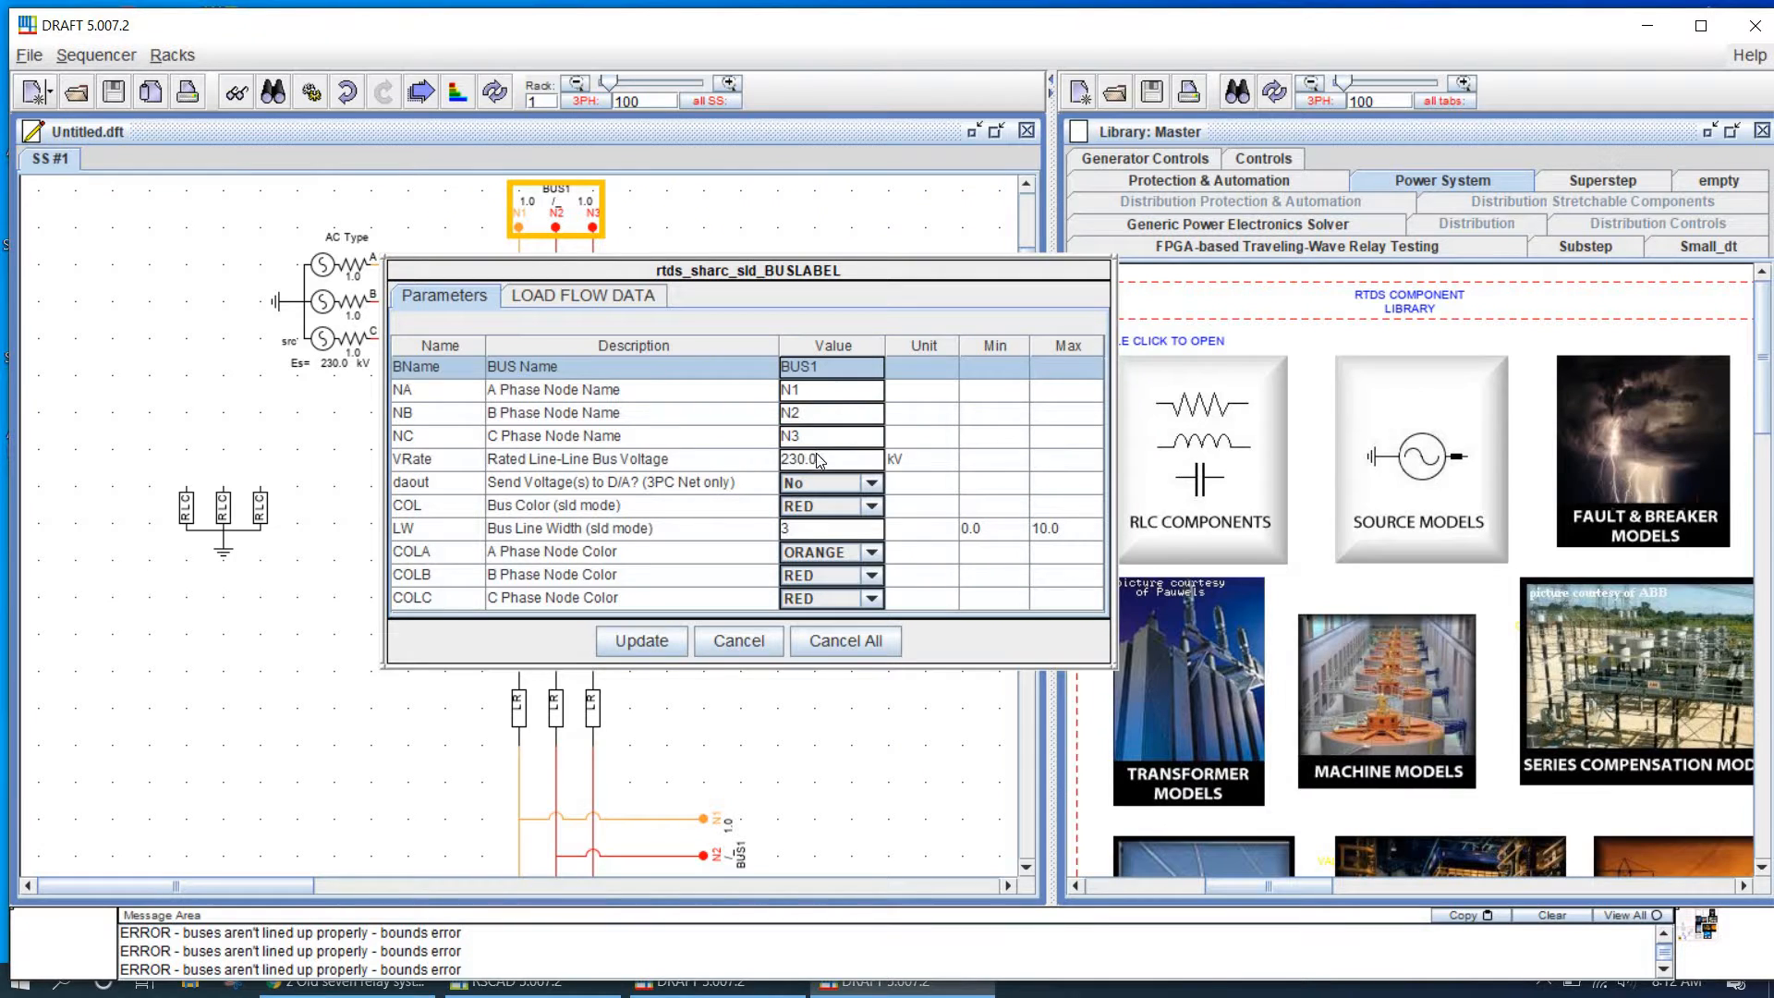
{"action": "left_click", "coordinate": [818, 460]}
{"action": "left_click_drag", "start_coordinate": [818, 460], "coordinate": [775, 464]}
{"action": "type", "text": ".480"}
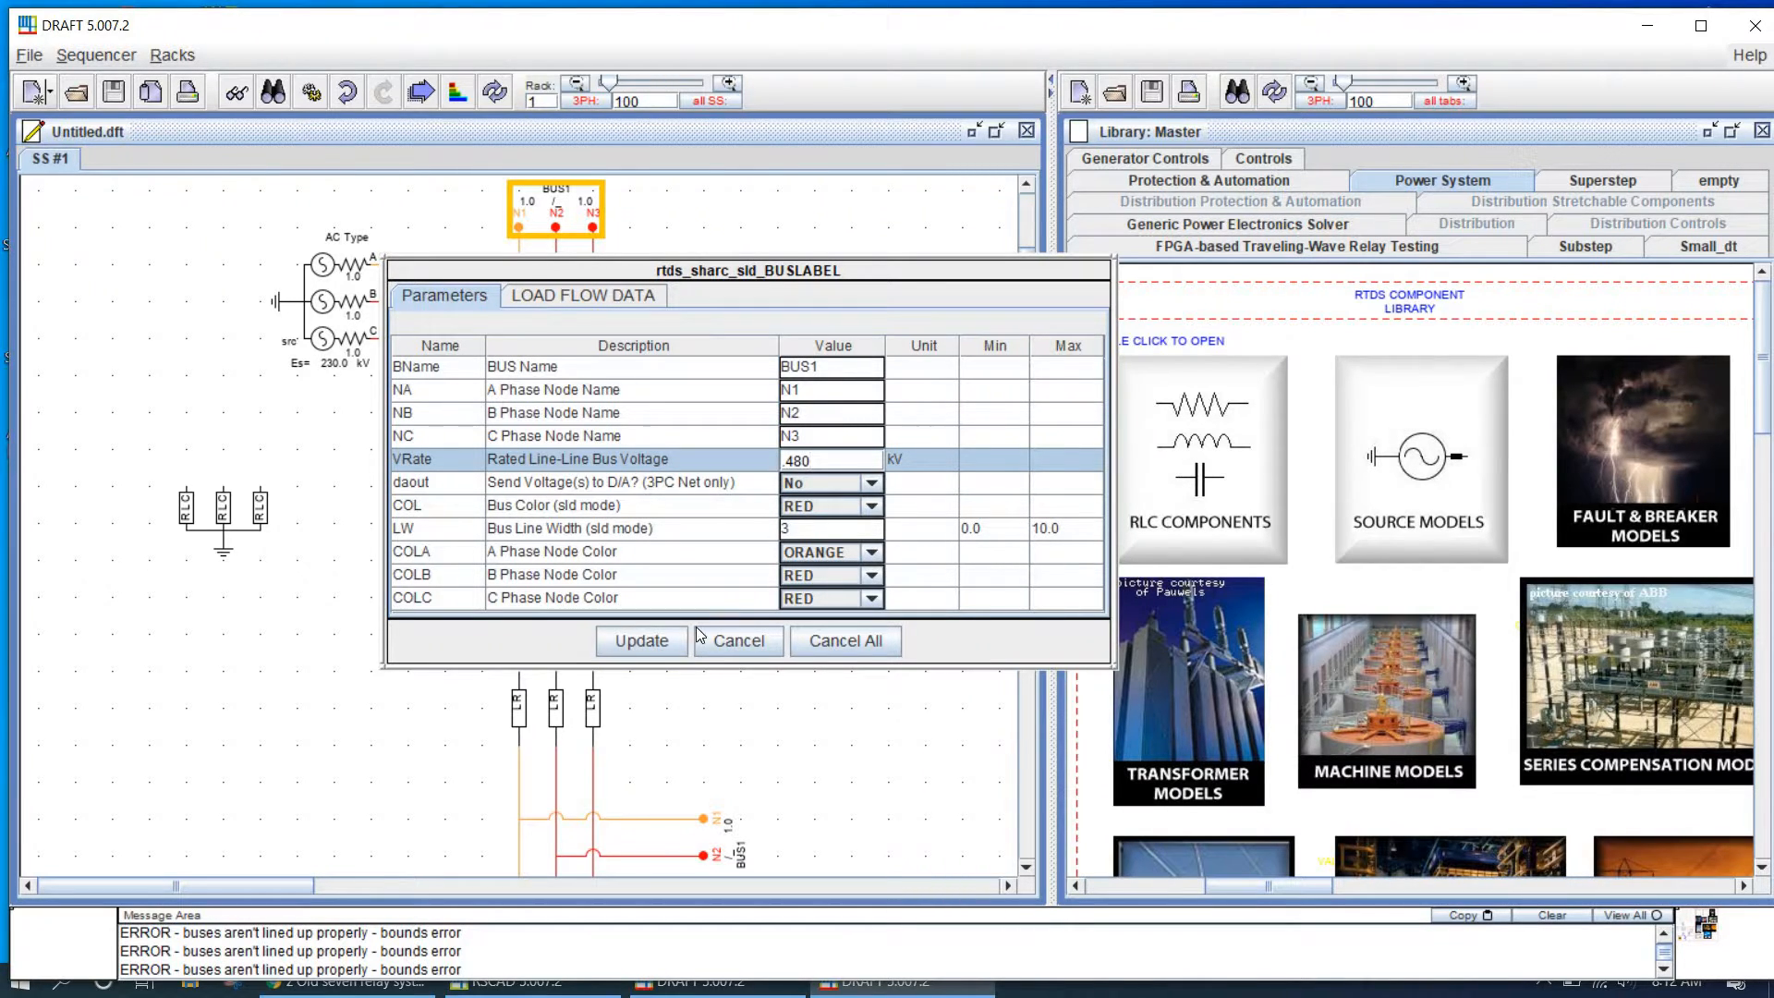
{"action": "left_click", "coordinate": [651, 647]}
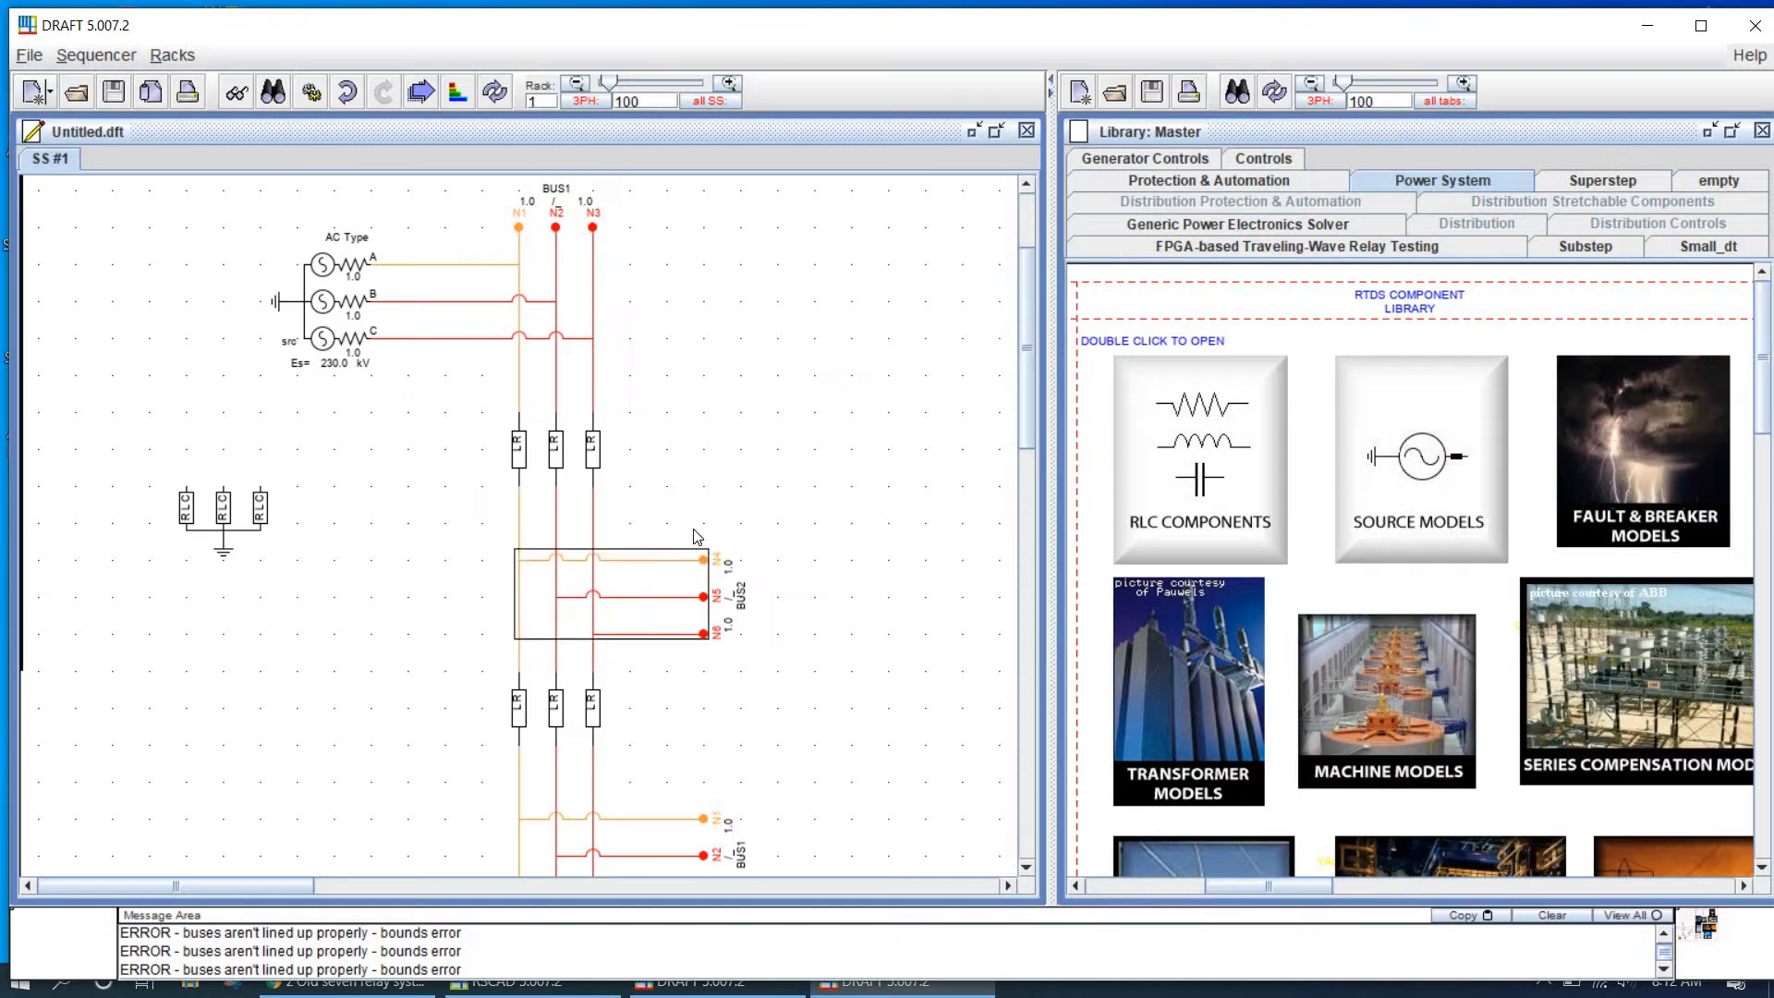
Step: Set the rated line-line voltage of the duplicate BUS1 label below the second RL branch to .480 kV
{"action": "double_click", "coordinate": [728, 857]}
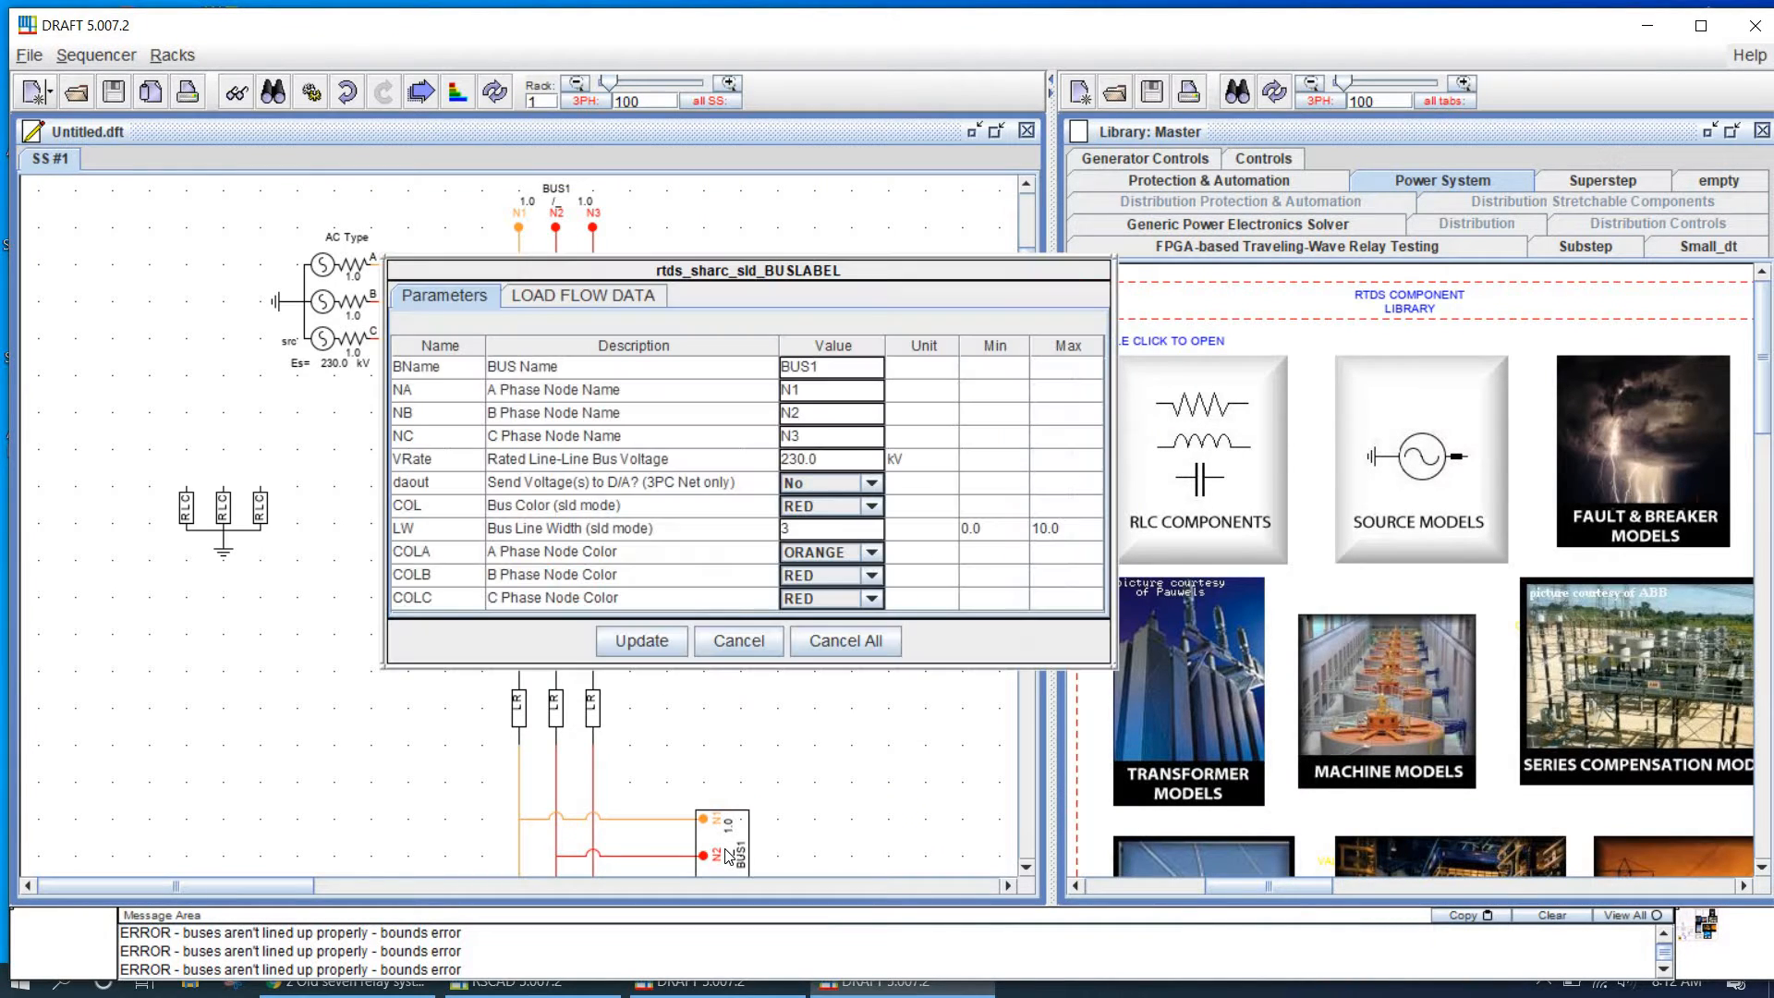
{"action": "left_click", "coordinate": [625, 298]}
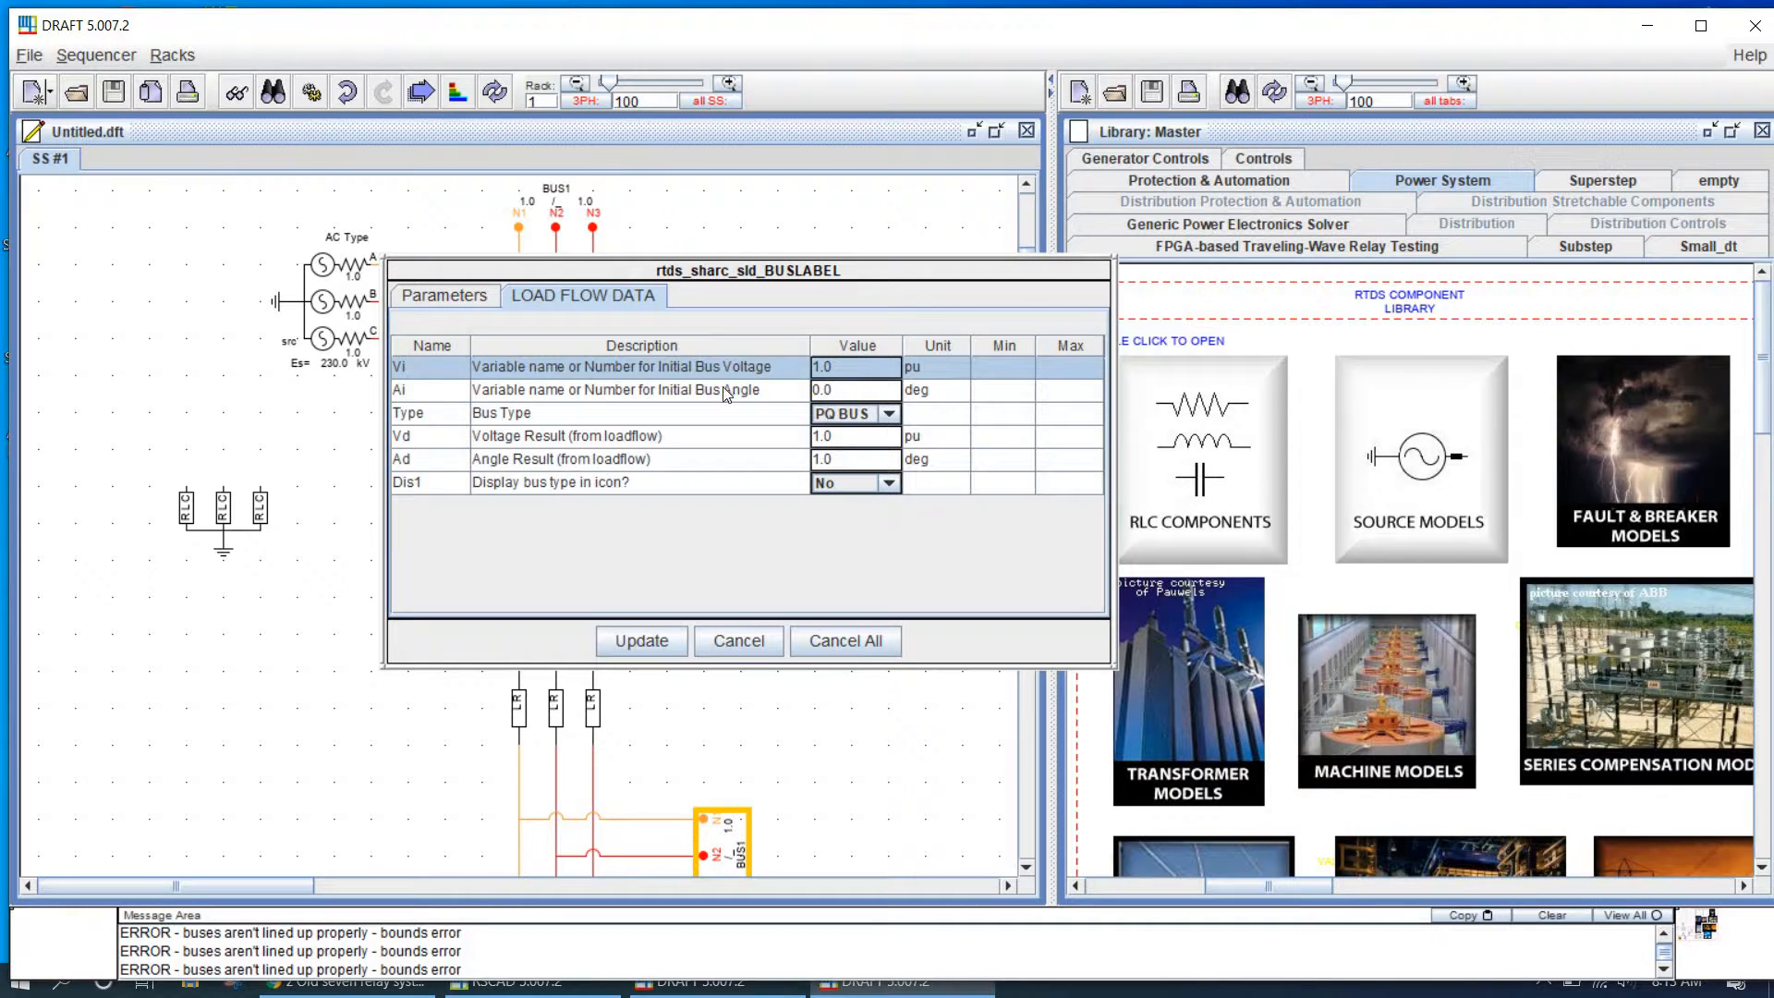
{"action": "left_click", "coordinate": [455, 295]}
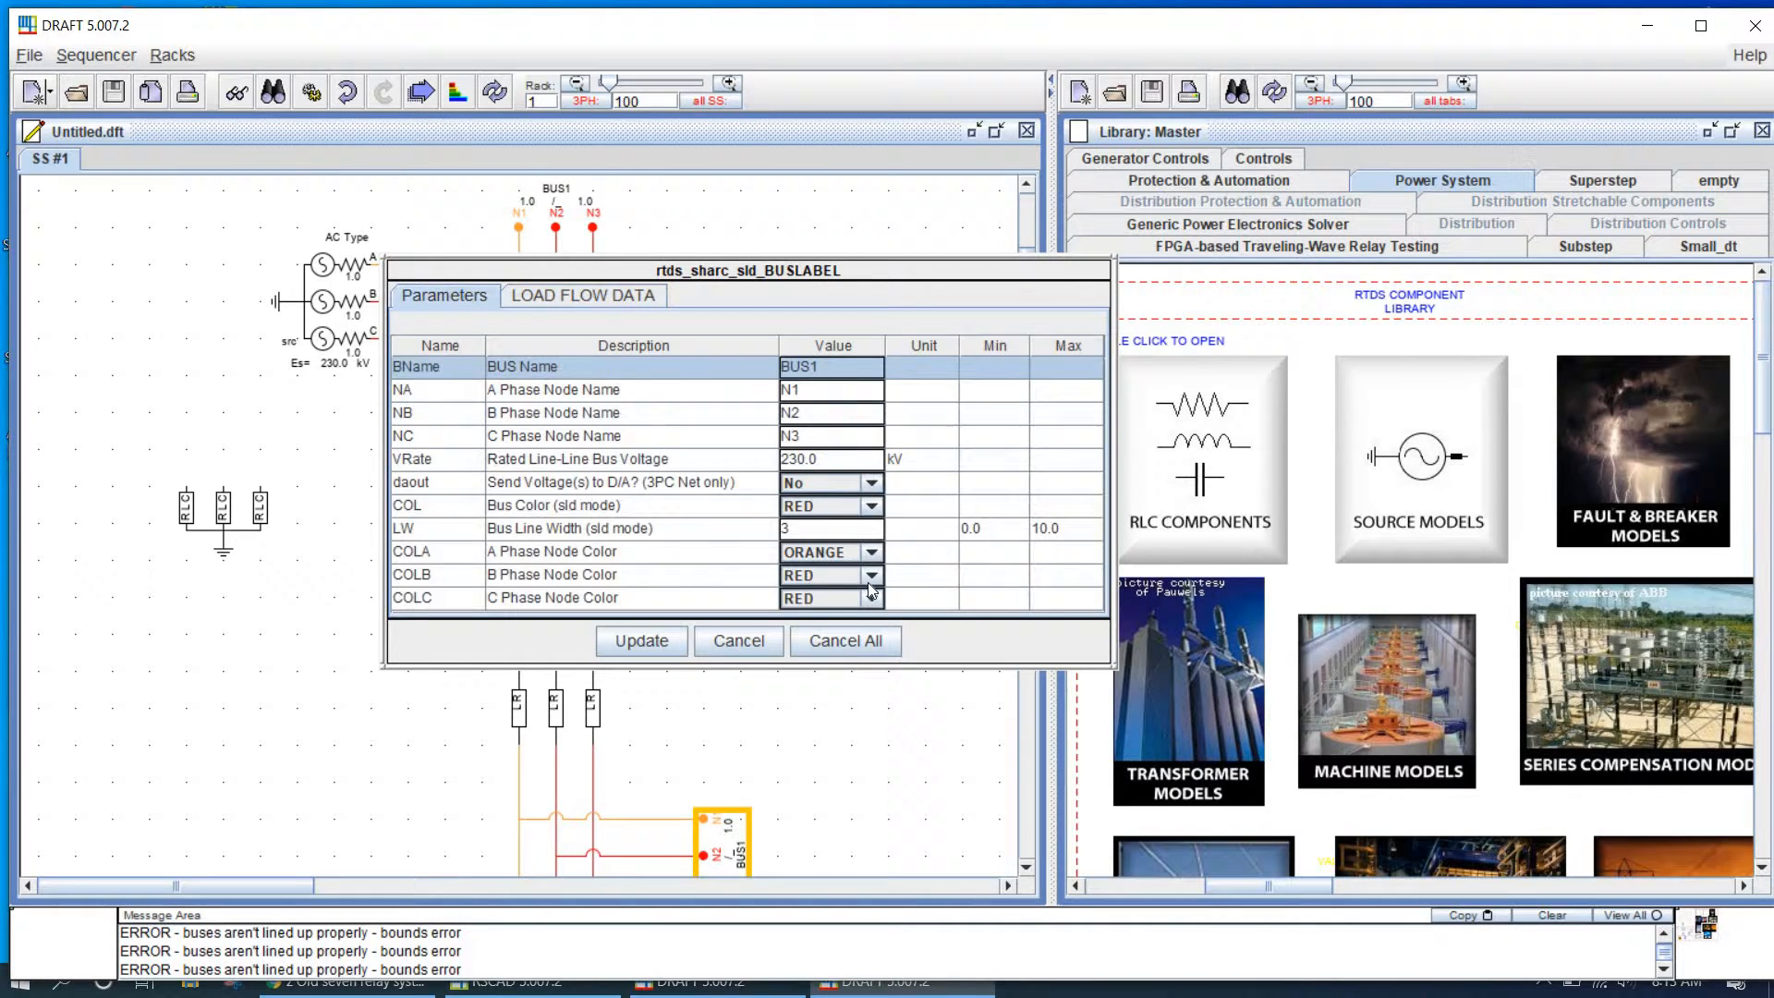
{"action": "left_click", "coordinate": [822, 445]}
{"action": "left_click", "coordinate": [825, 460]}
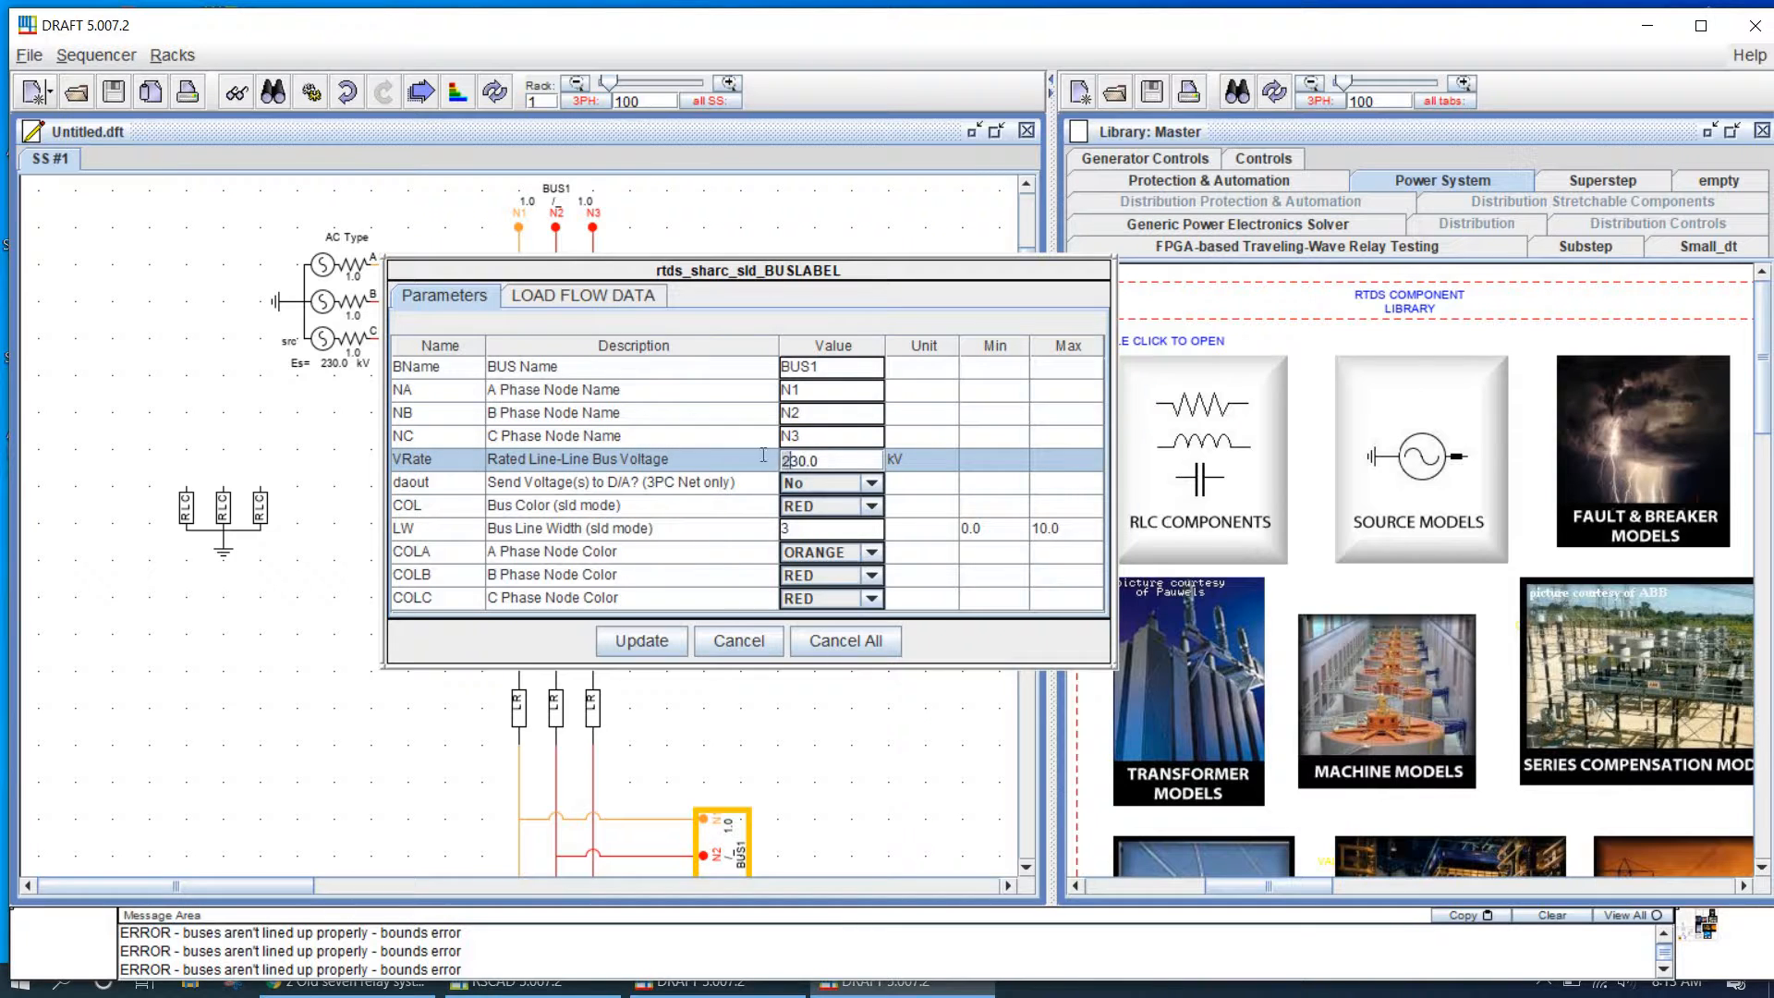
{"action": "type", "text": ".48"}
{"action": "left_click", "coordinate": [628, 641]}
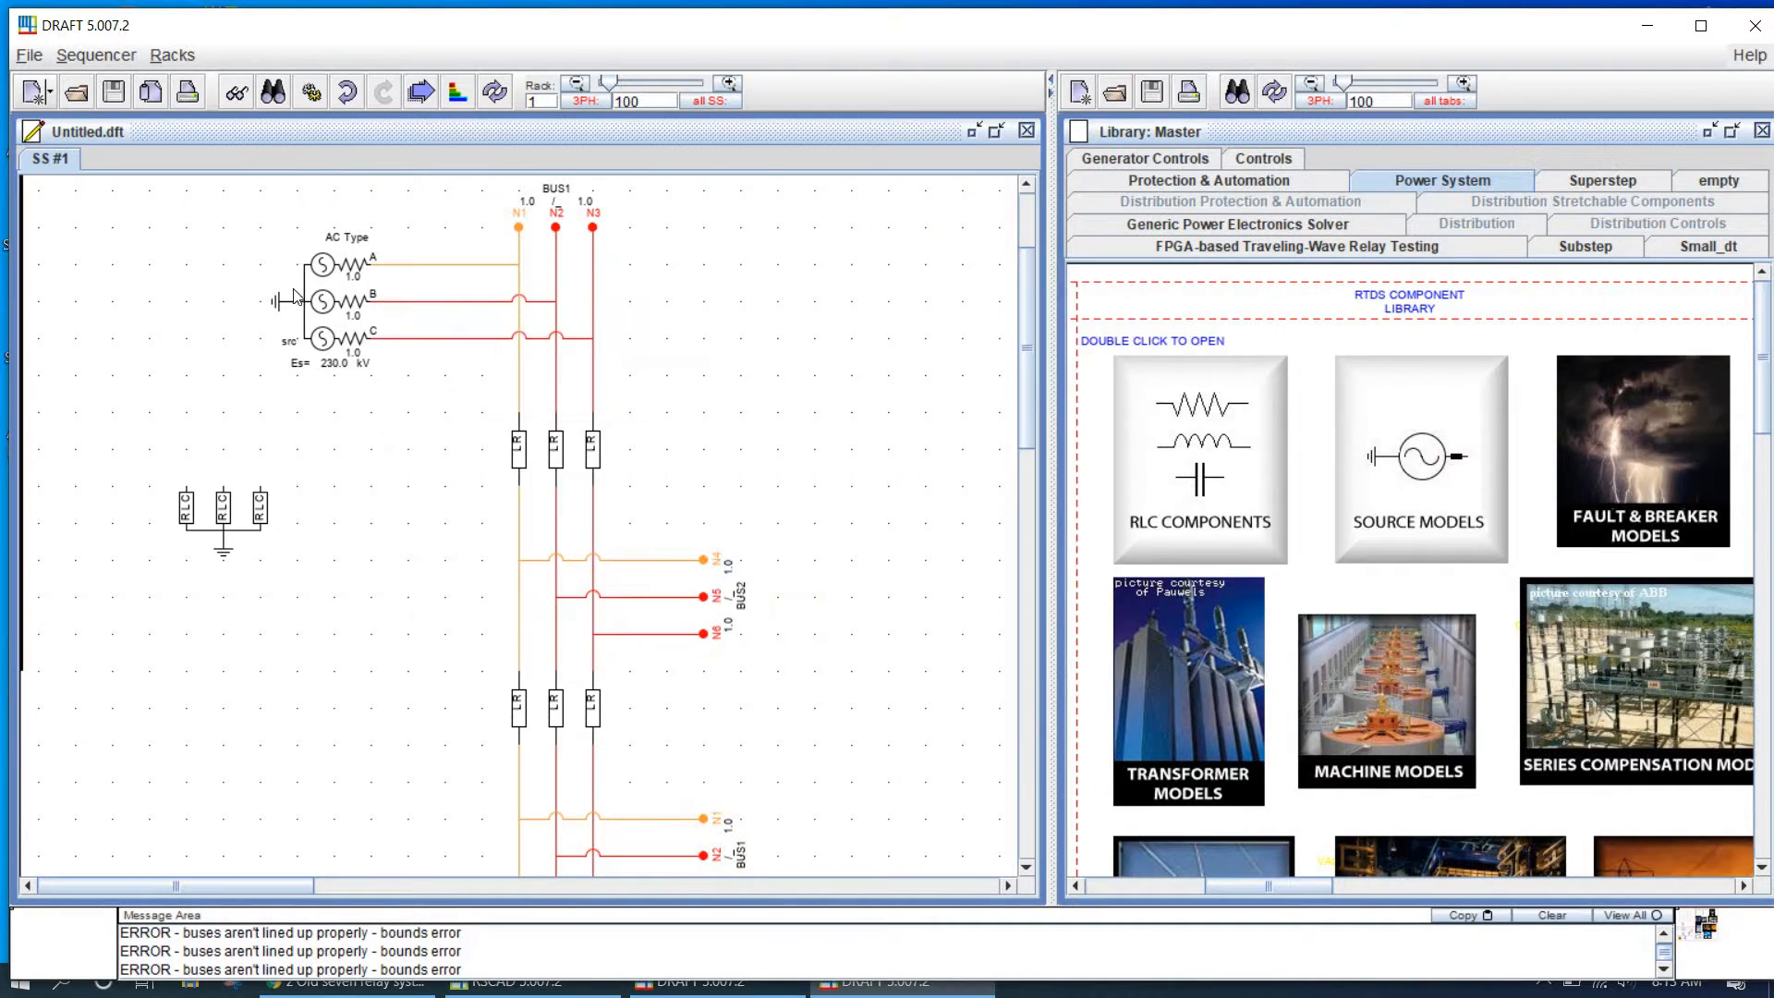
Step: Set the AC source's initial line-to-line RMS magnitude to .480 kV and apply it
{"action": "left_click", "coordinate": [323, 314]}
{"action": "double_click", "coordinate": [324, 317]}
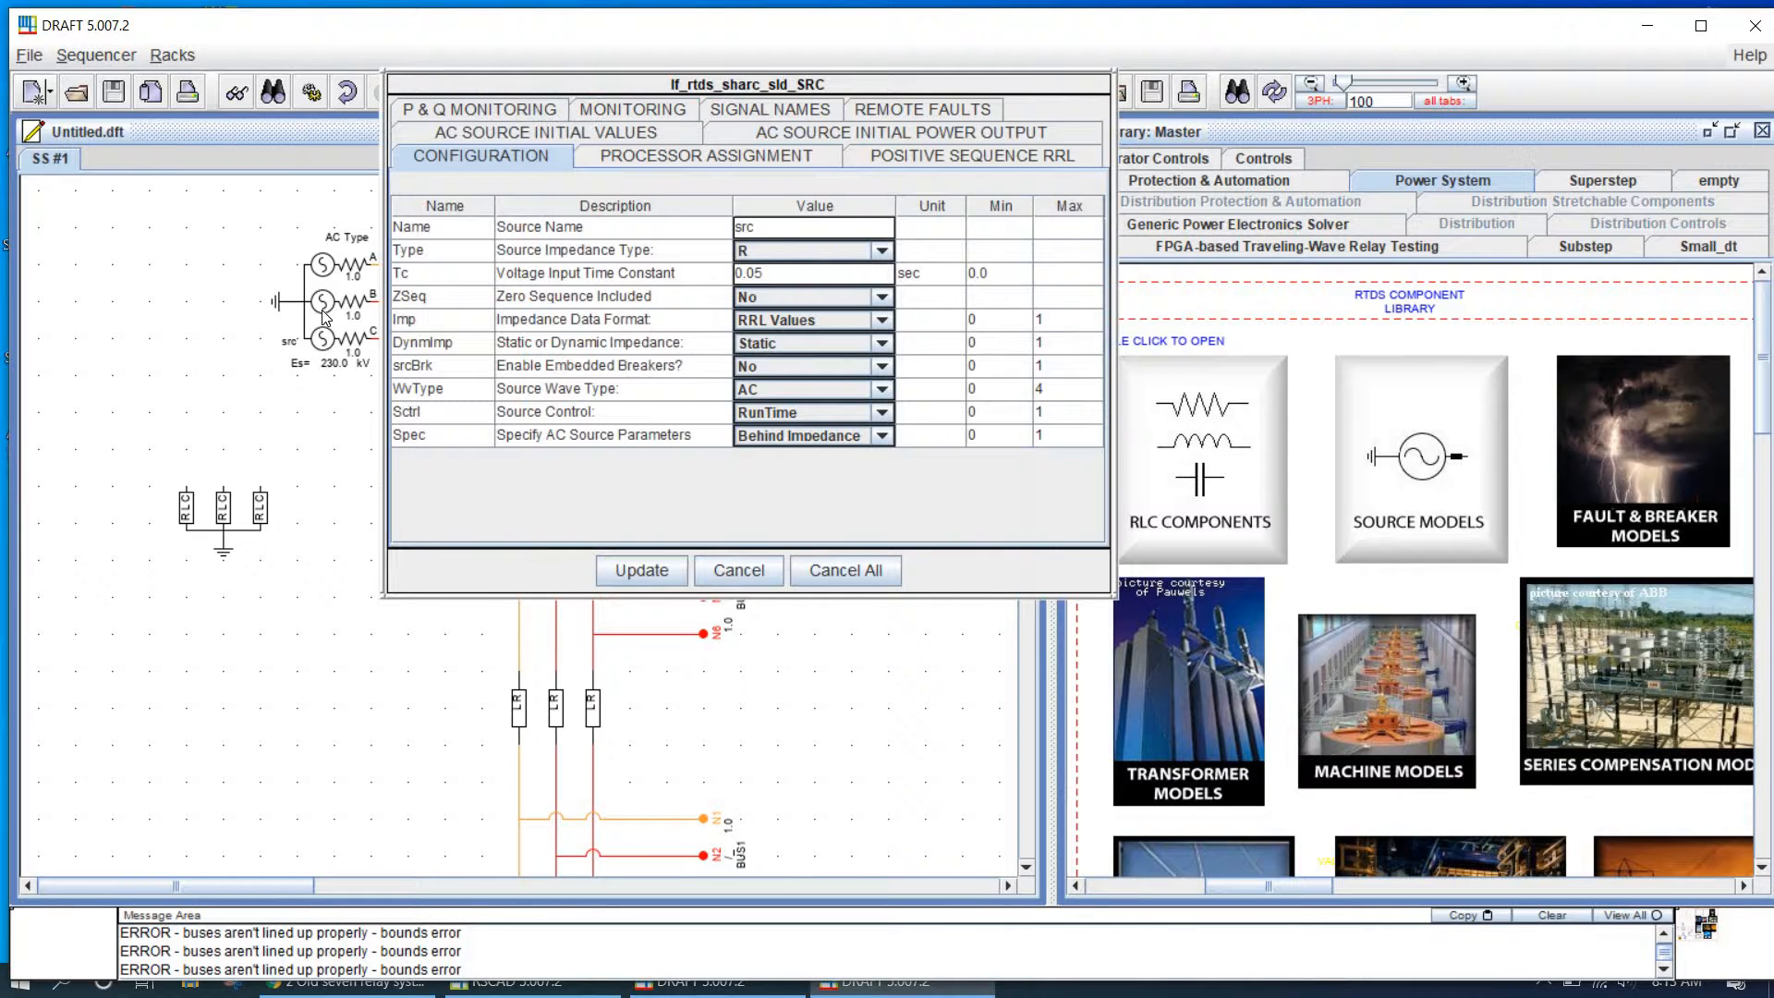
{"action": "left_click", "coordinate": [592, 136]}
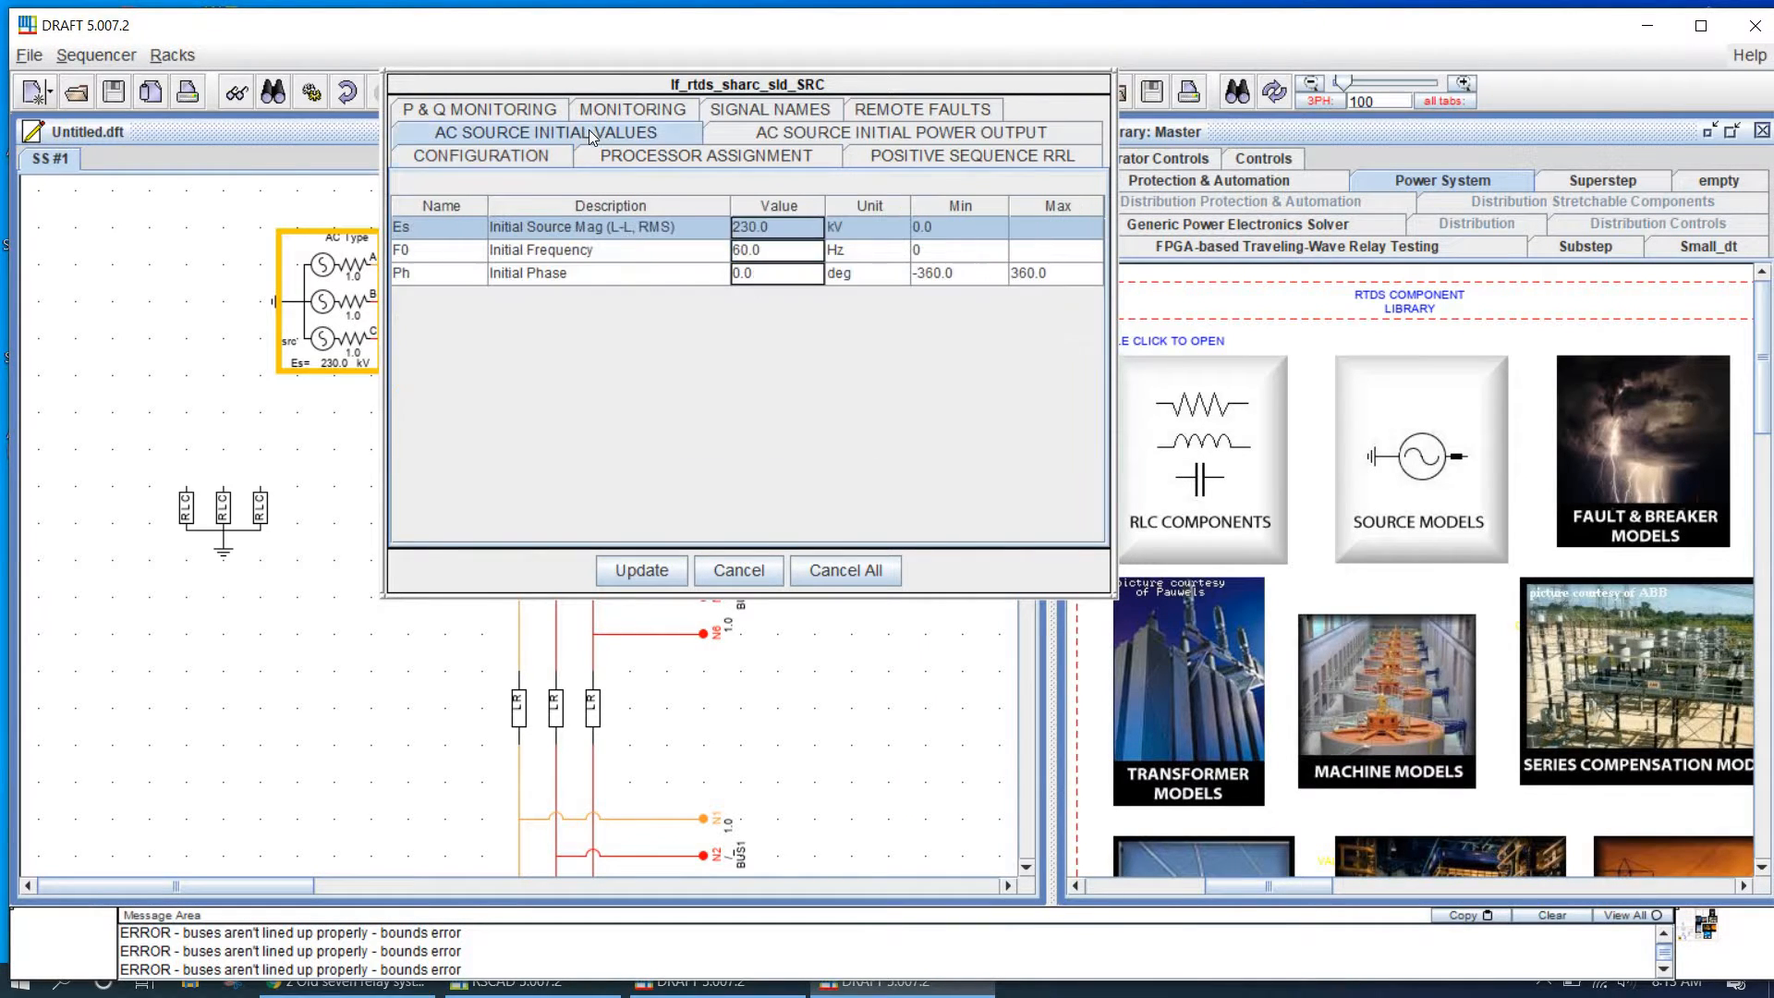
{"action": "double_click", "coordinate": [777, 228]}
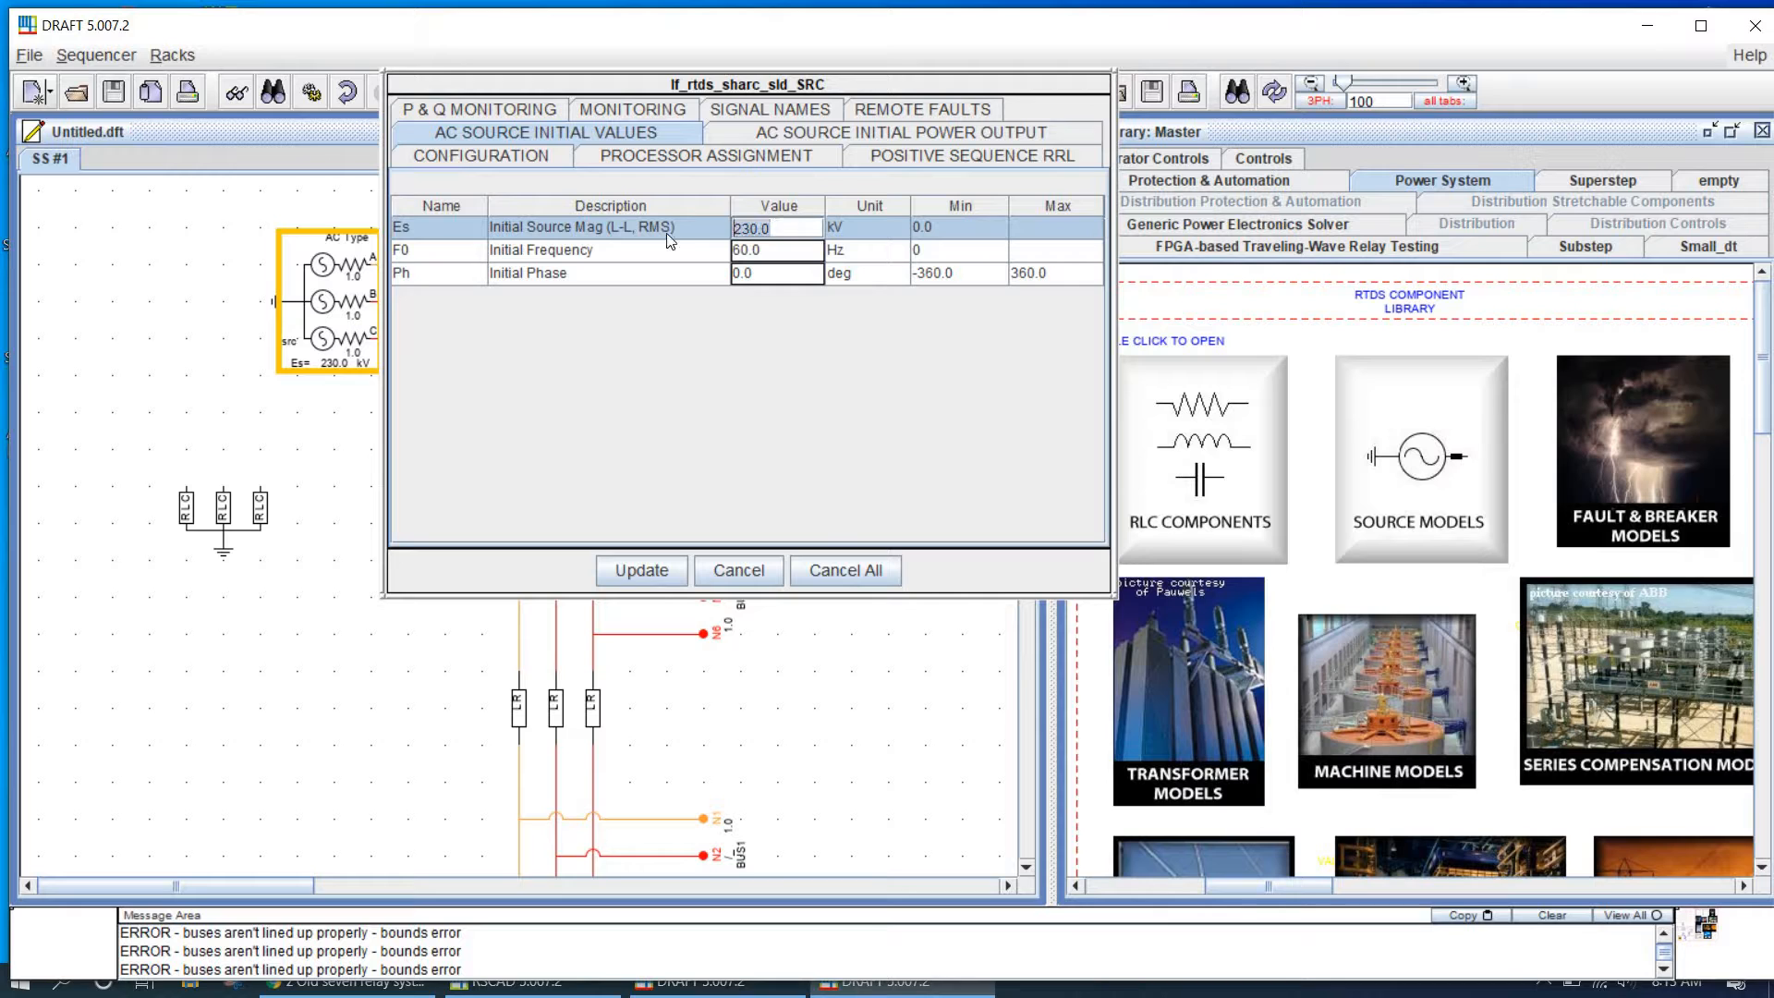
{"action": "key", "text": "BackSpace"}
{"action": "key", "text": "BackSpace"}
{"action": "key", "text": "BackSpace"}
{"action": "key", "text": "BackSpace"}
{"action": "key", "text": "BackSpace"}
{"action": "type", "text": ".480"}
{"action": "left_click", "coordinate": [627, 569]}
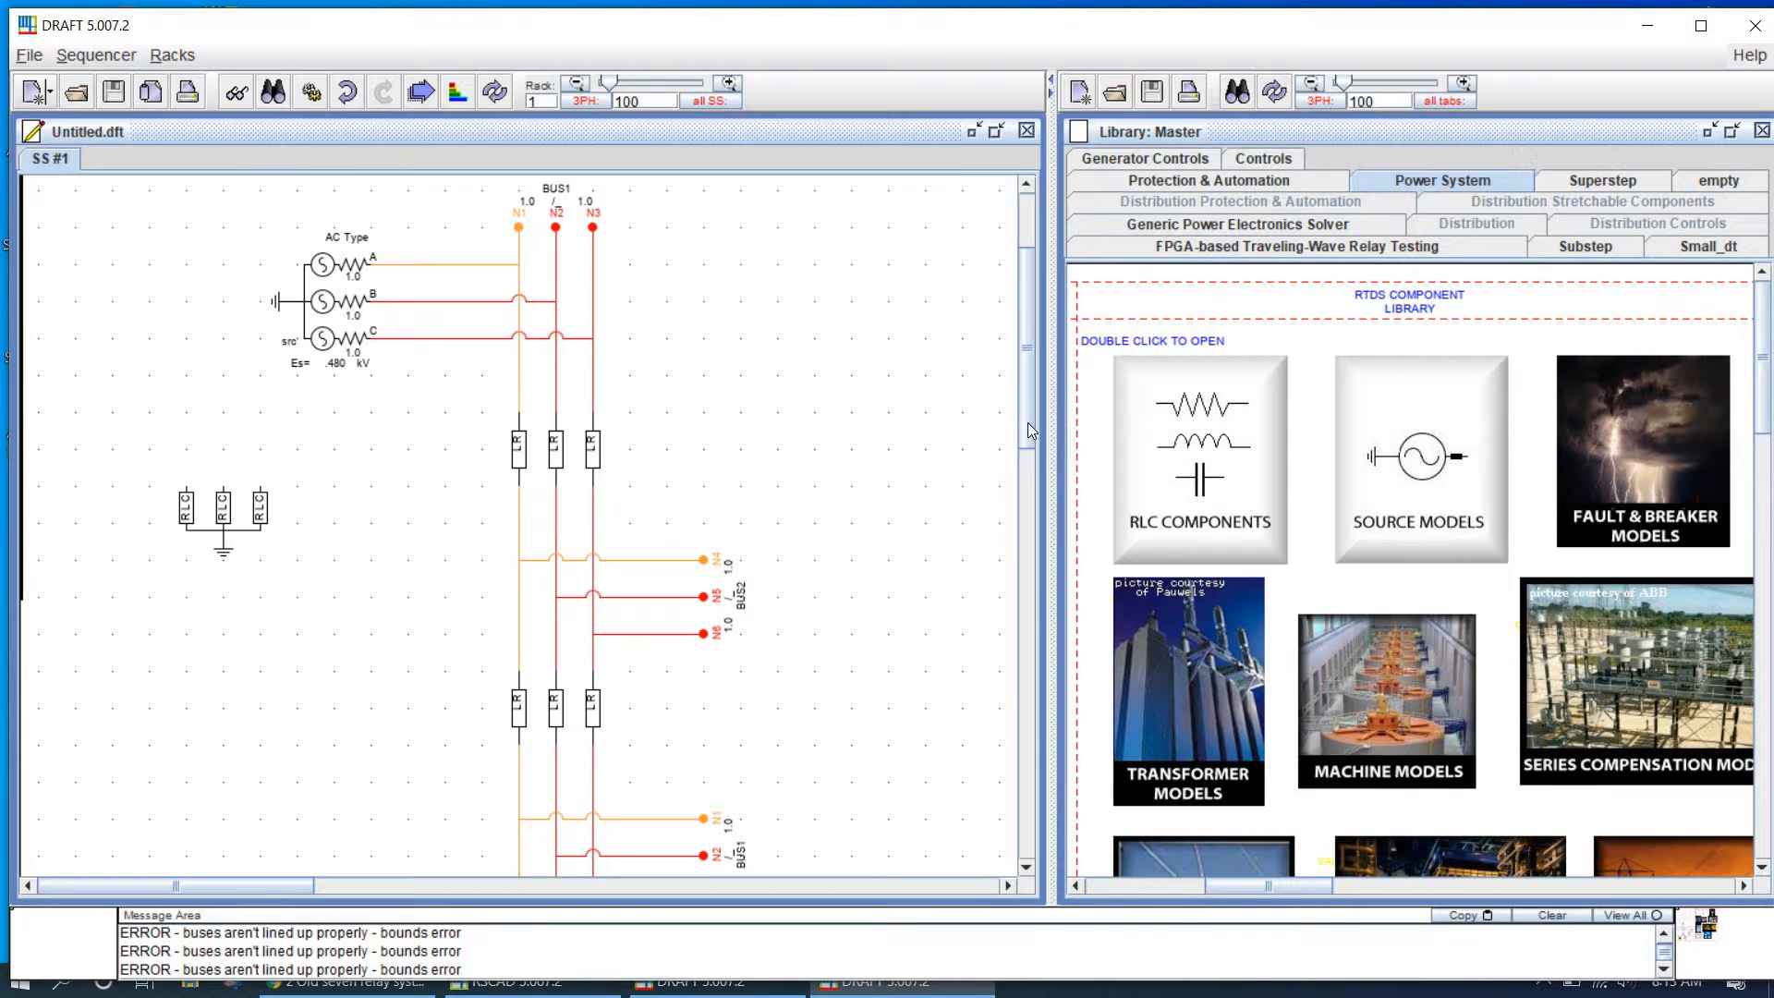
Step: Move the grounded three-phase RLC load onto the lower ends of the vertical wires below the last bus label
{"action": "scroll", "coordinate": [389, 311], "scroll_direction": "down", "scroll_amount": 5}
{"action": "left_click", "coordinate": [252, 274]}
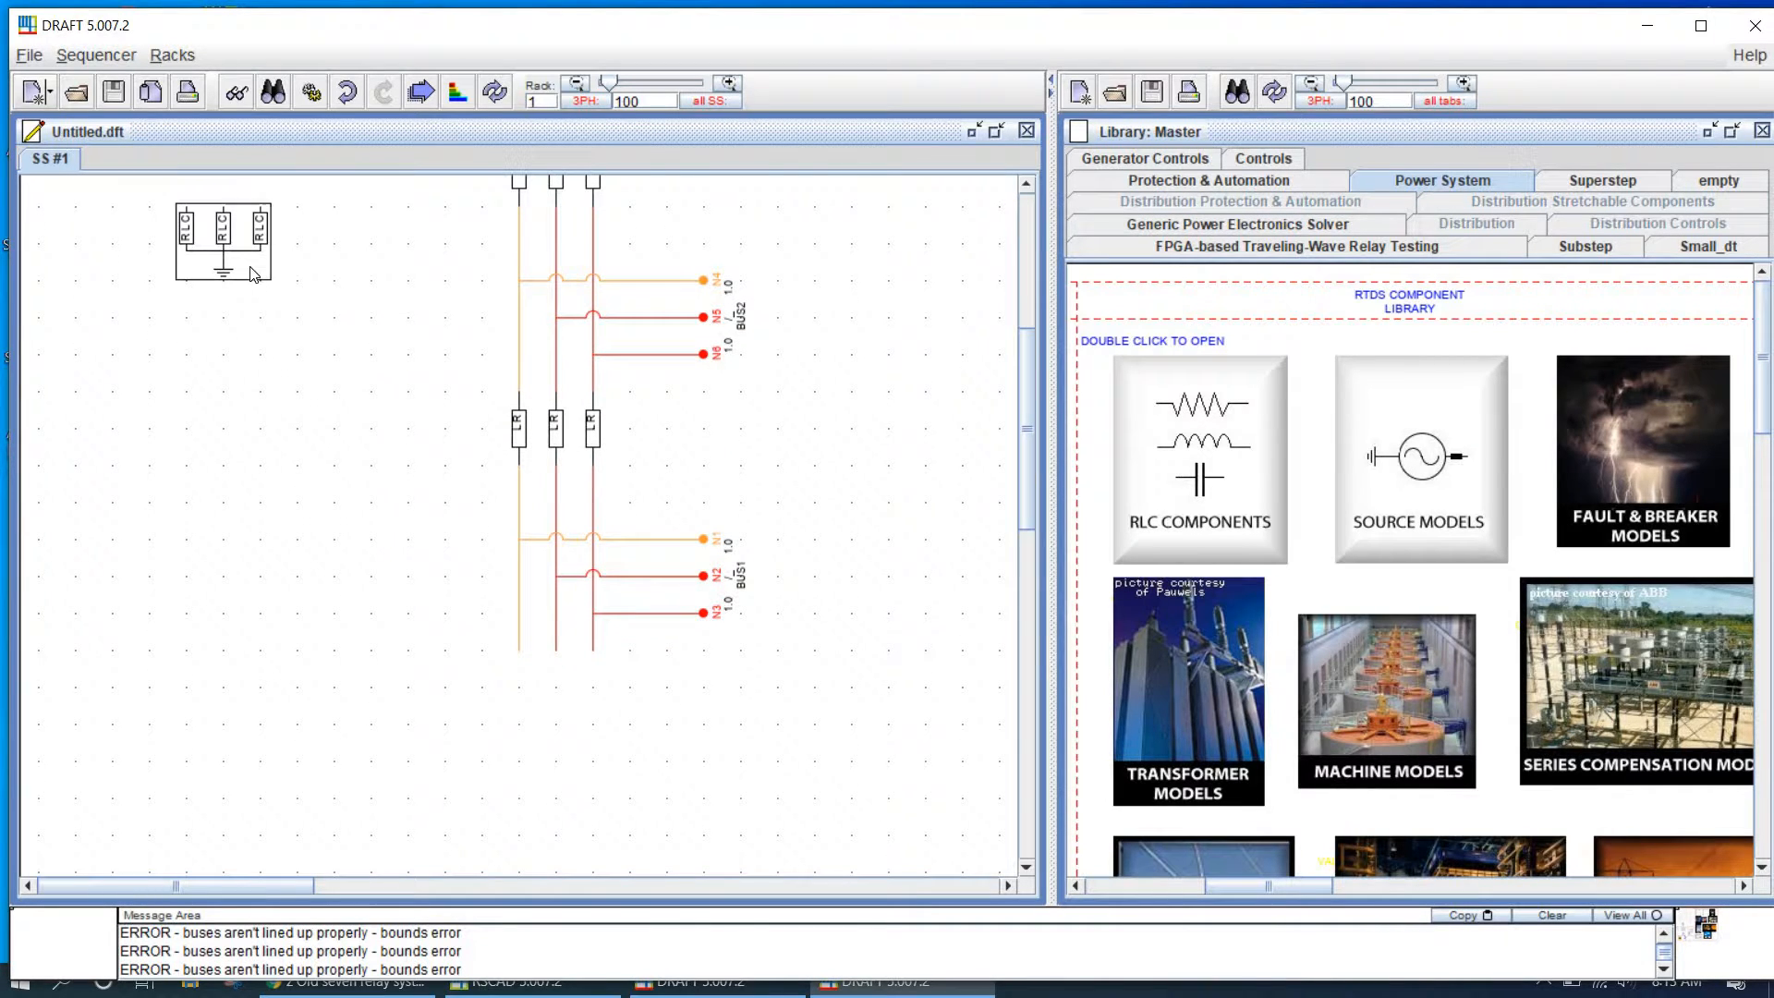
{"action": "left_click_drag", "start_coordinate": [252, 273], "coordinate": [572, 658]}
Step: Rename the lowest bus label BUS3 and its phase nodes N7, N8 and N9, applying the parameters
{"action": "left_click", "coordinate": [722, 555]}
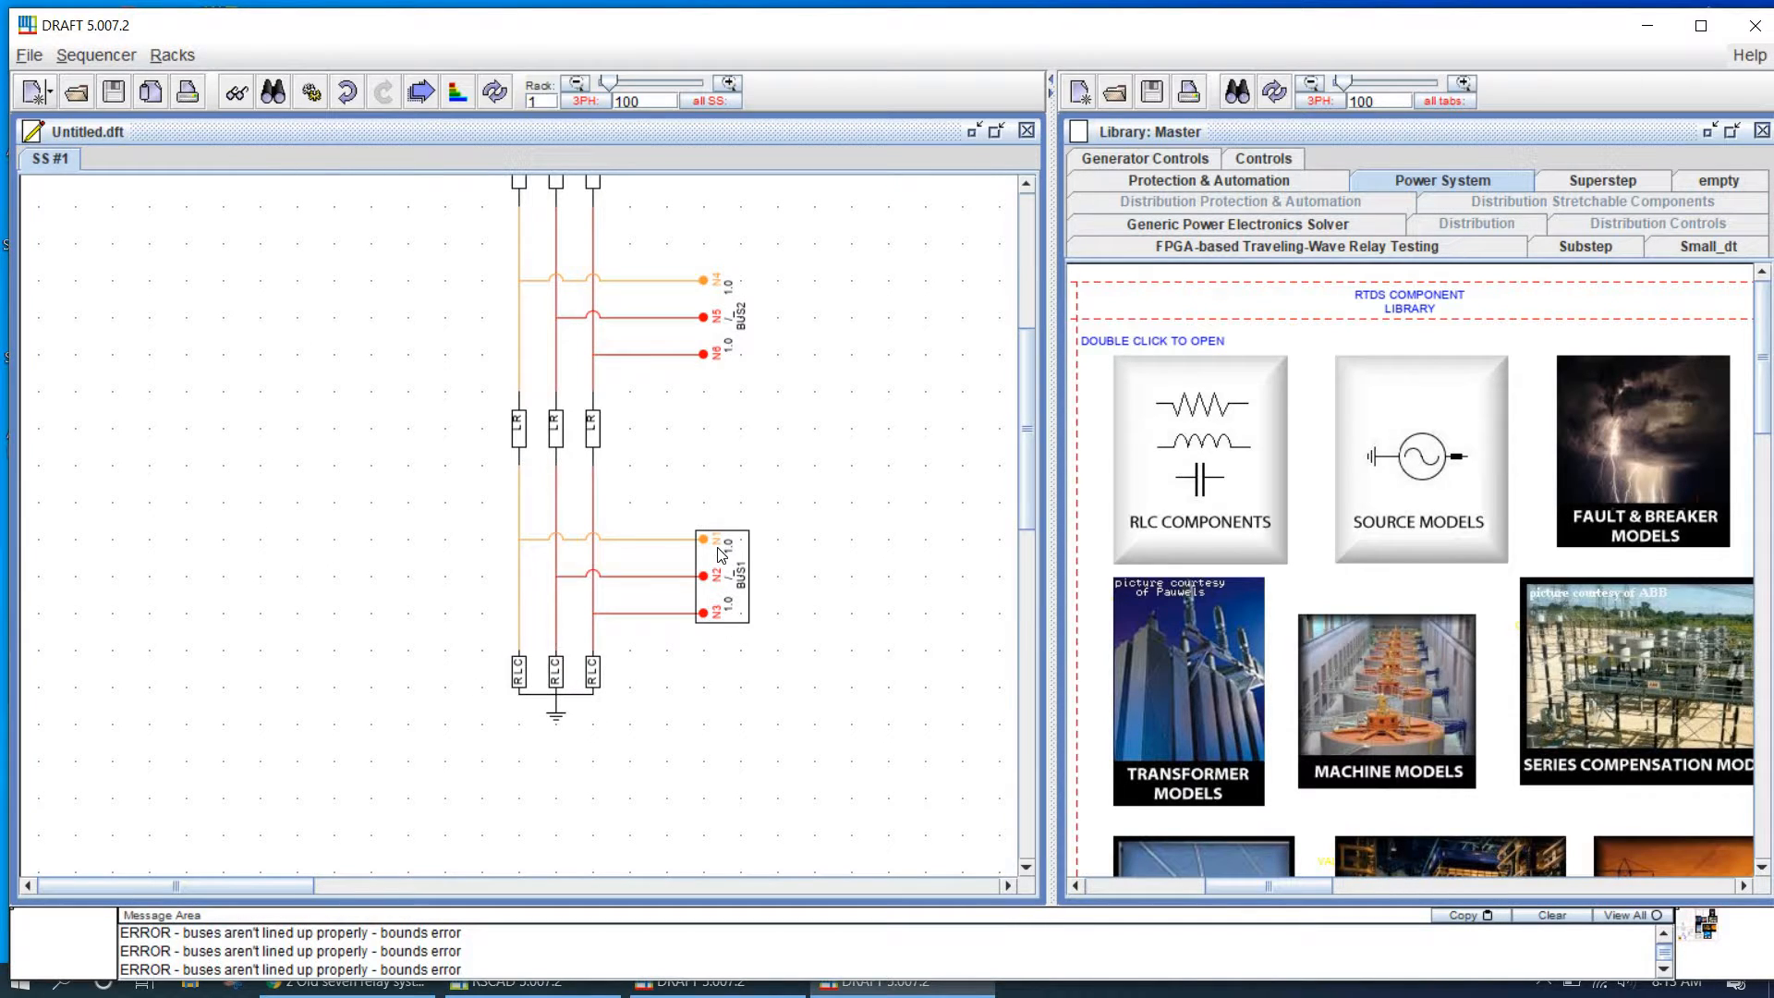
{"action": "double_click", "coordinate": [718, 550]}
{"action": "left_click", "coordinate": [862, 362]}
{"action": "left_click", "coordinate": [862, 360]}
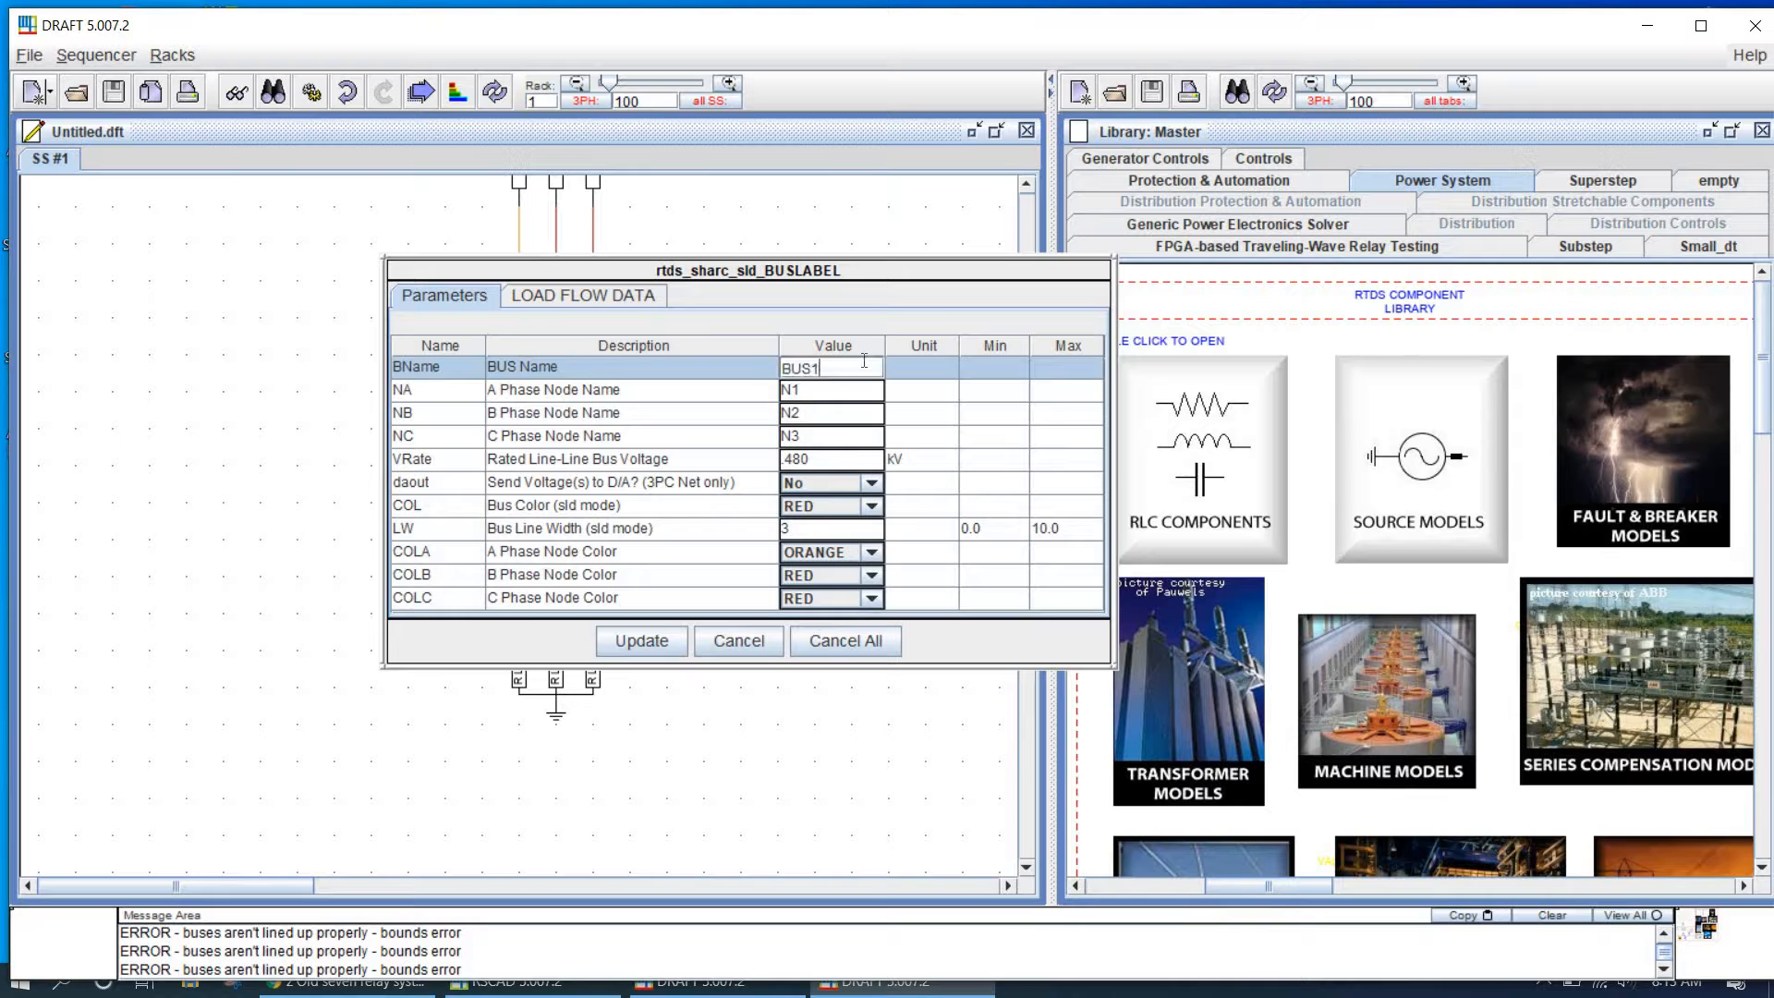
{"action": "type", "text": "3"}
{"action": "mouse_move", "coordinate": [759, 270]}
{"action": "left_mouse_down"}
{"action": "mouse_move", "coordinate": [785, 480]}
{"action": "mouse_move", "coordinate": [792, 339]}
{"action": "left_mouse_up"}
{"action": "left_click", "coordinate": [853, 459]}
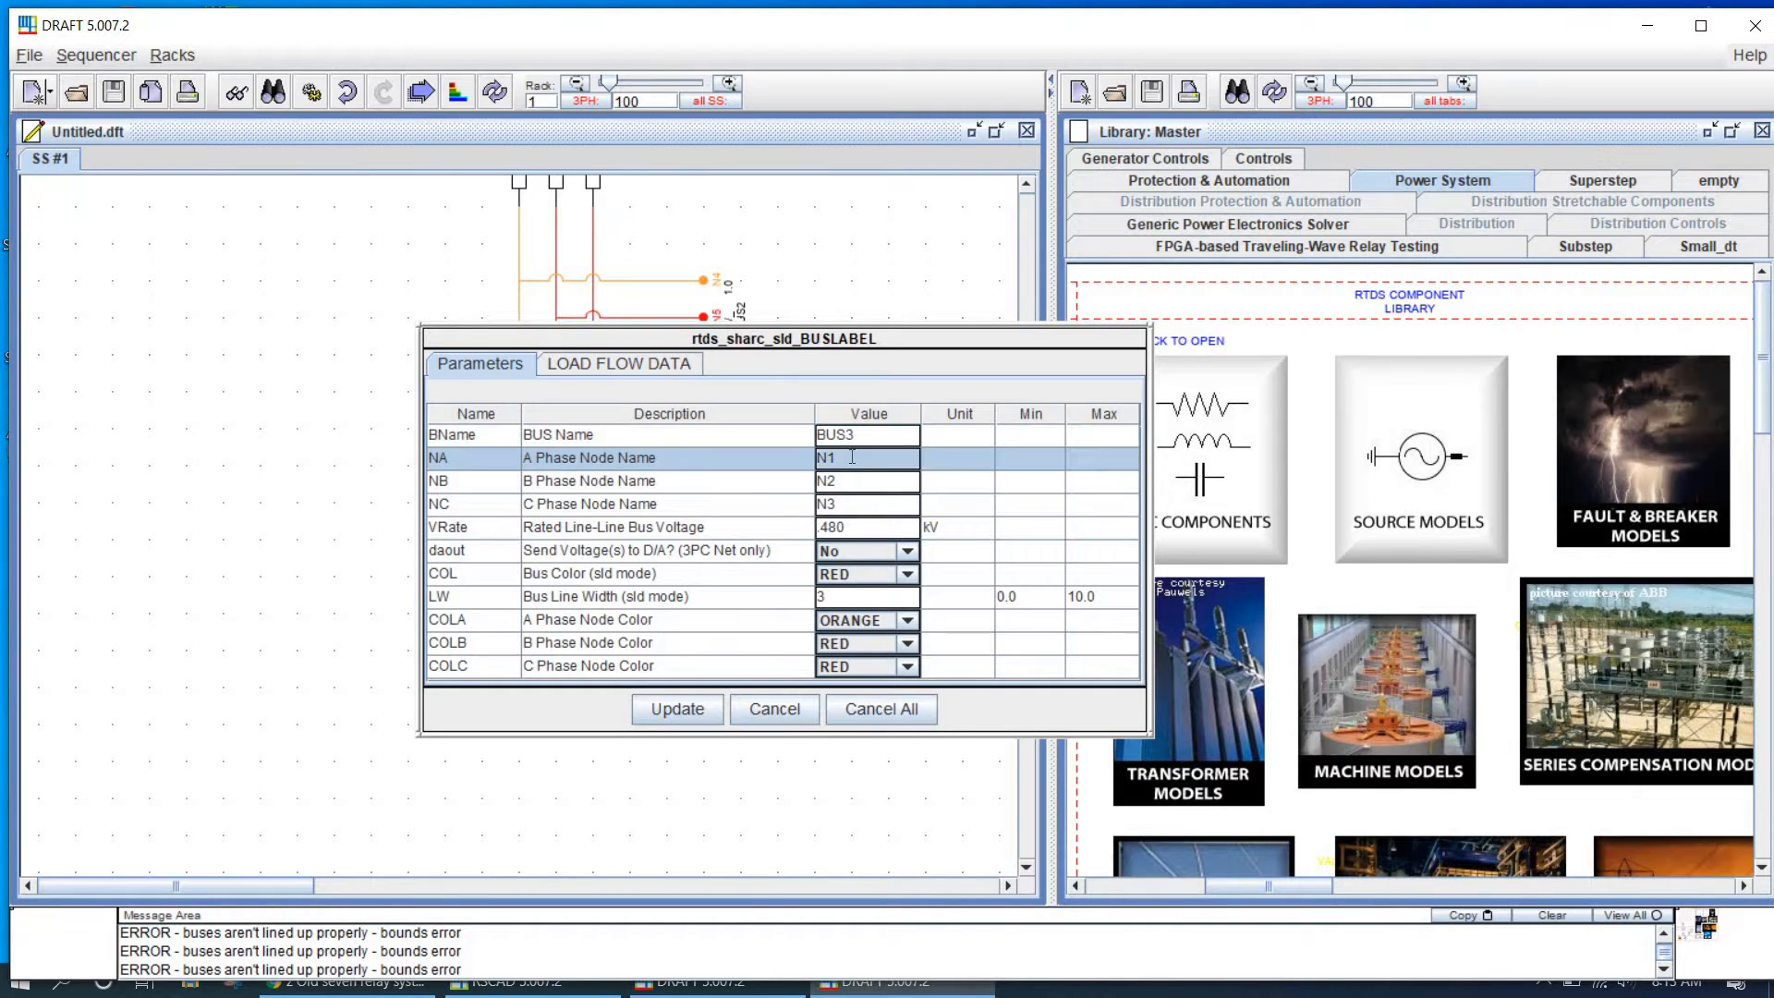
{"action": "left_click", "coordinate": [852, 457]}
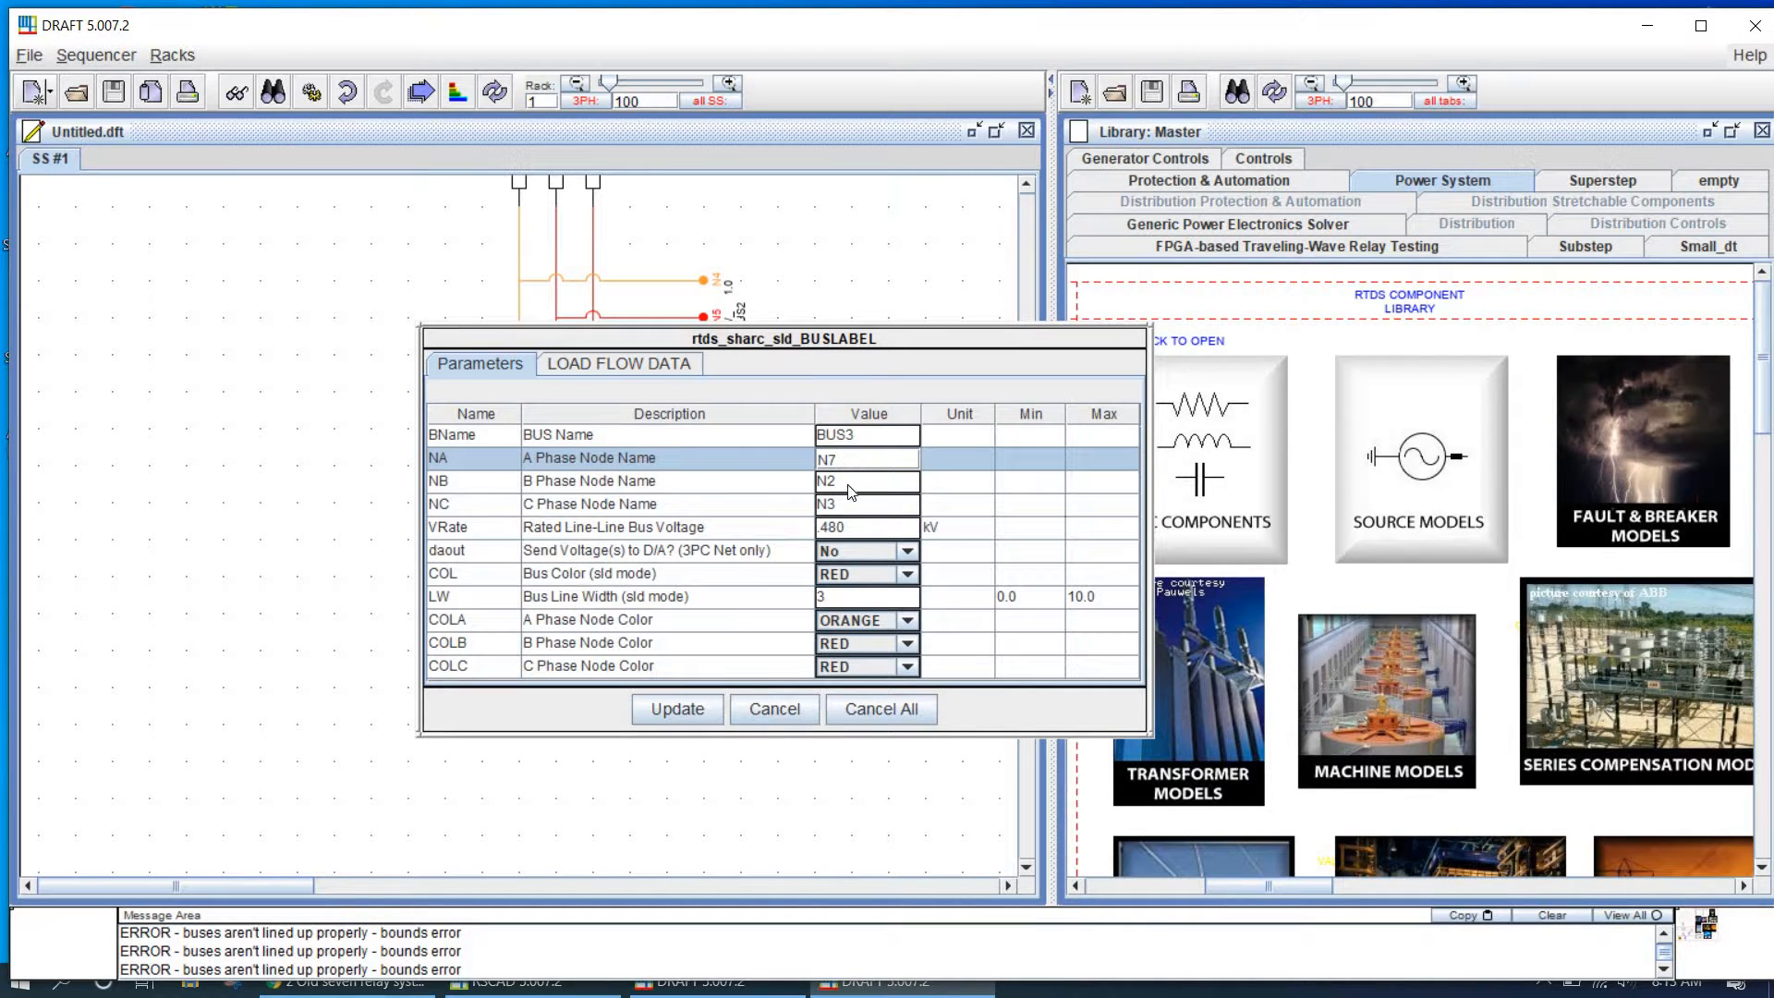
{"action": "left_click", "coordinate": [848, 483]}
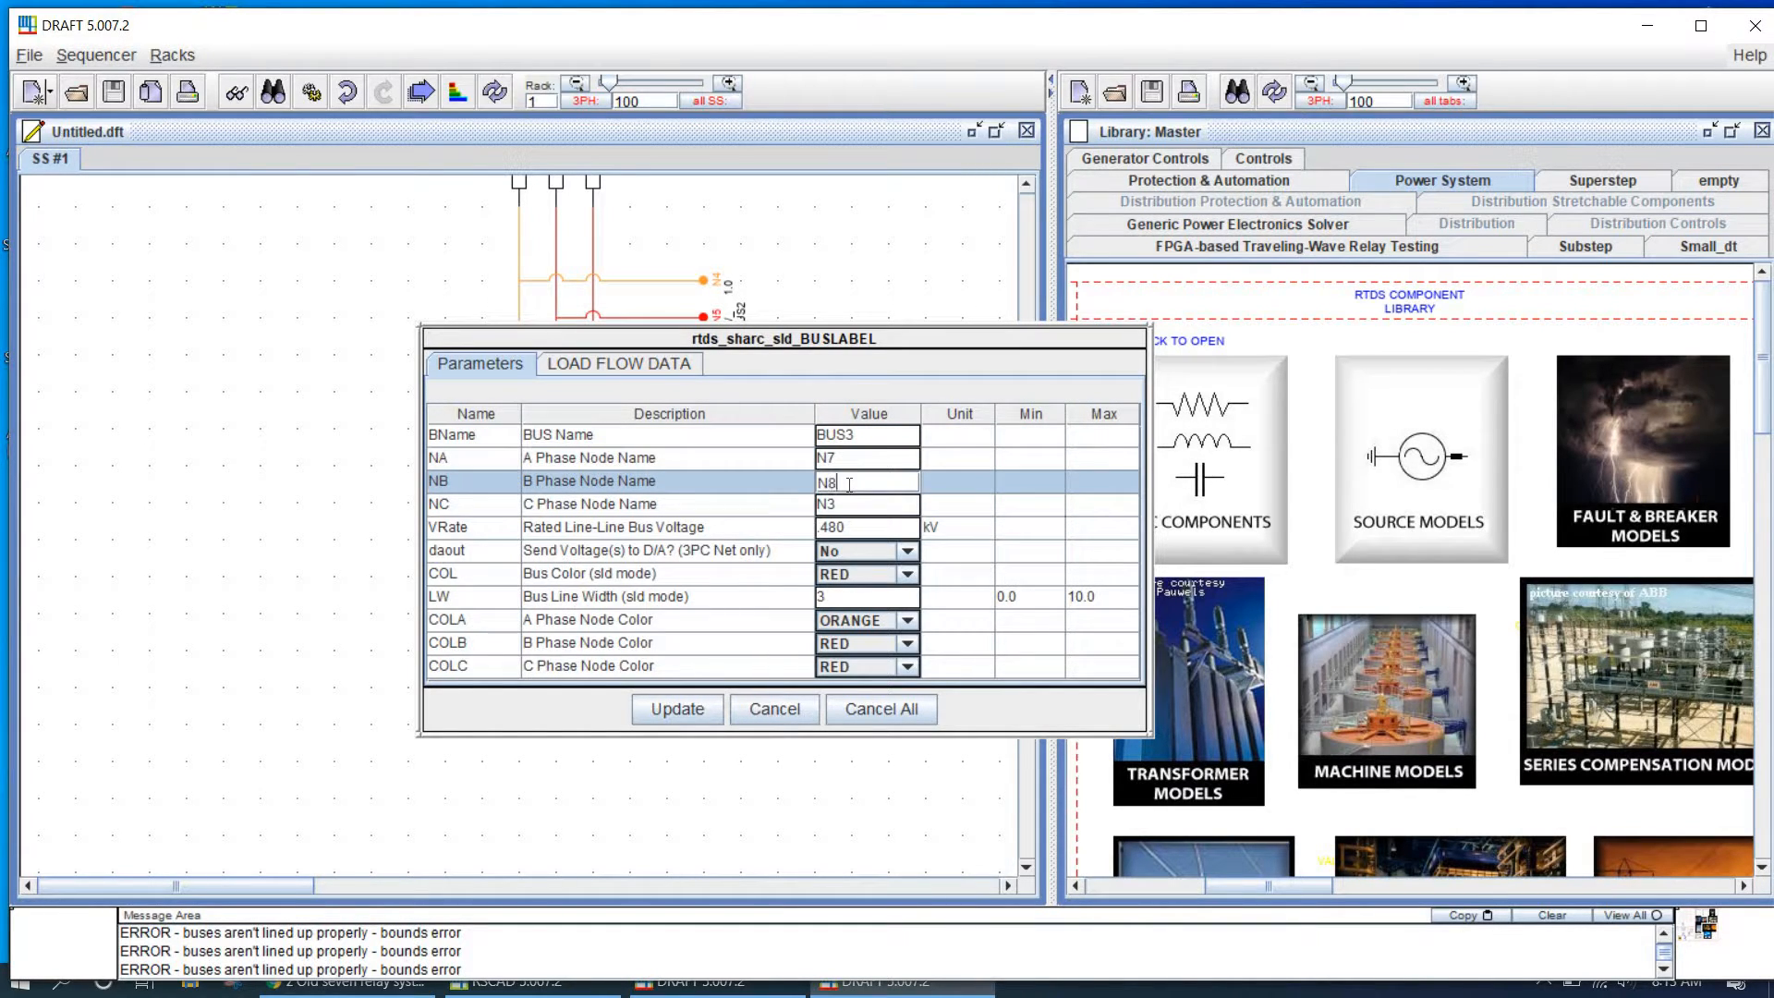
{"action": "type", "text": "8"}
{"action": "left_click", "coordinate": [864, 504]}
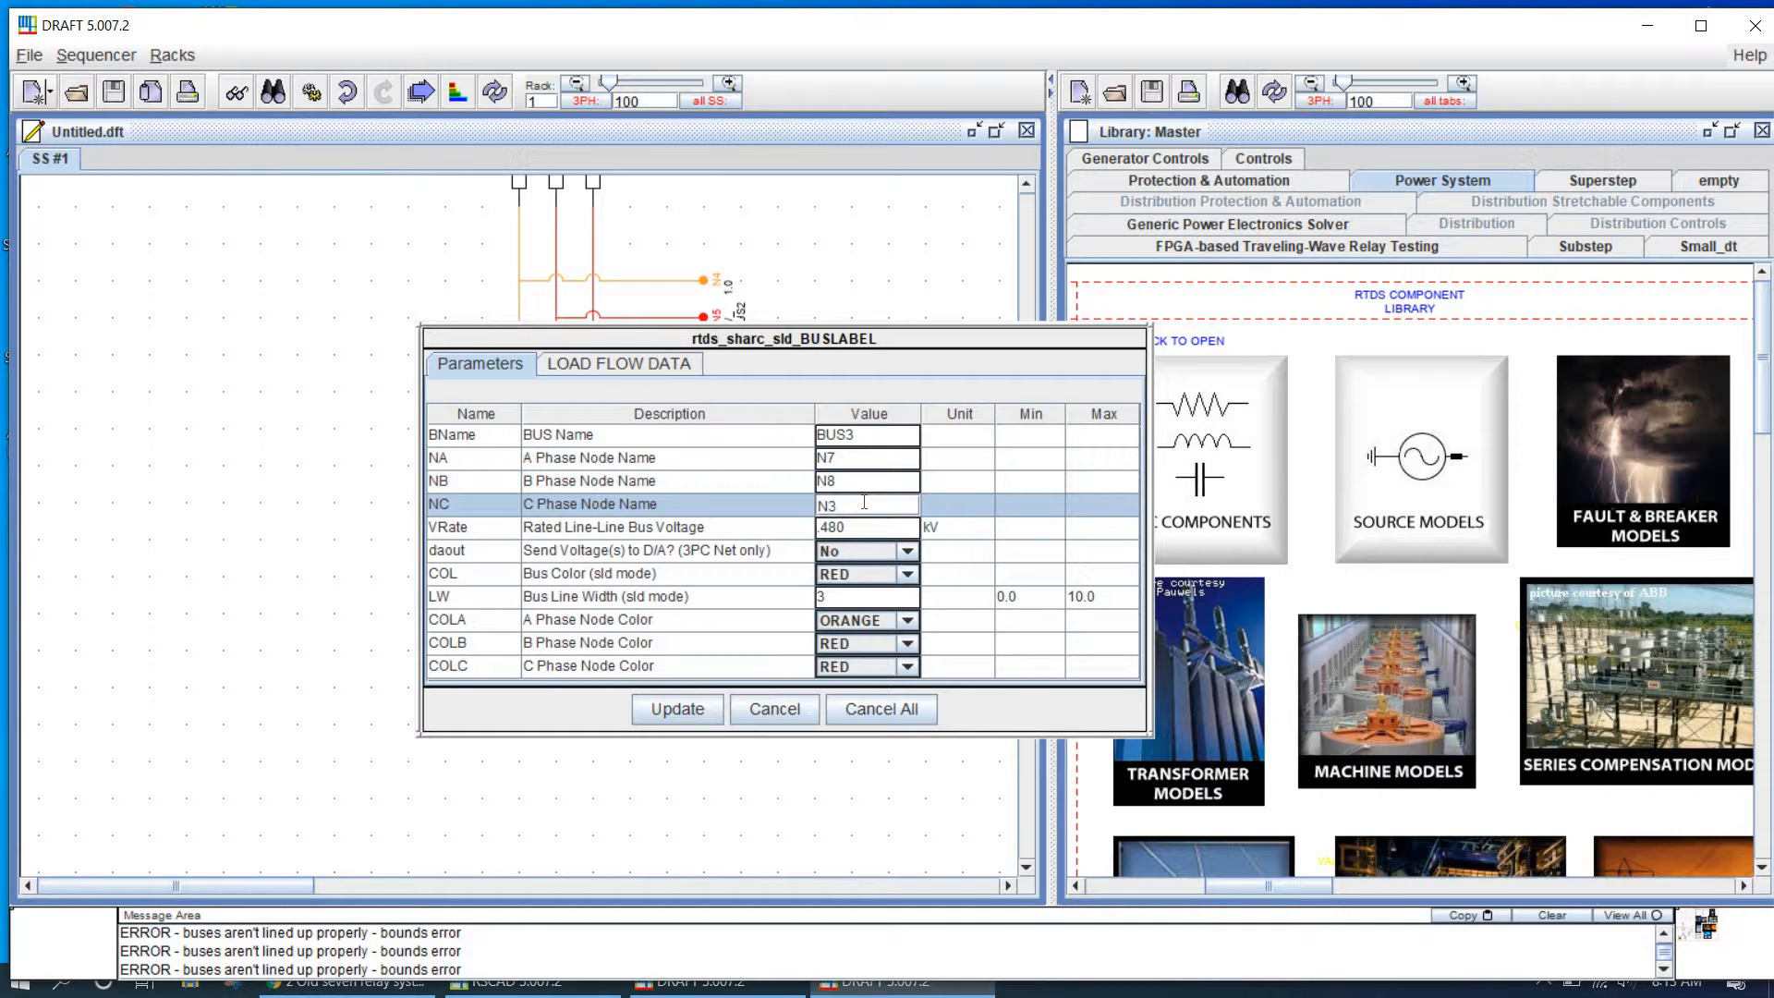
{"action": "left_click", "coordinate": [672, 710]}
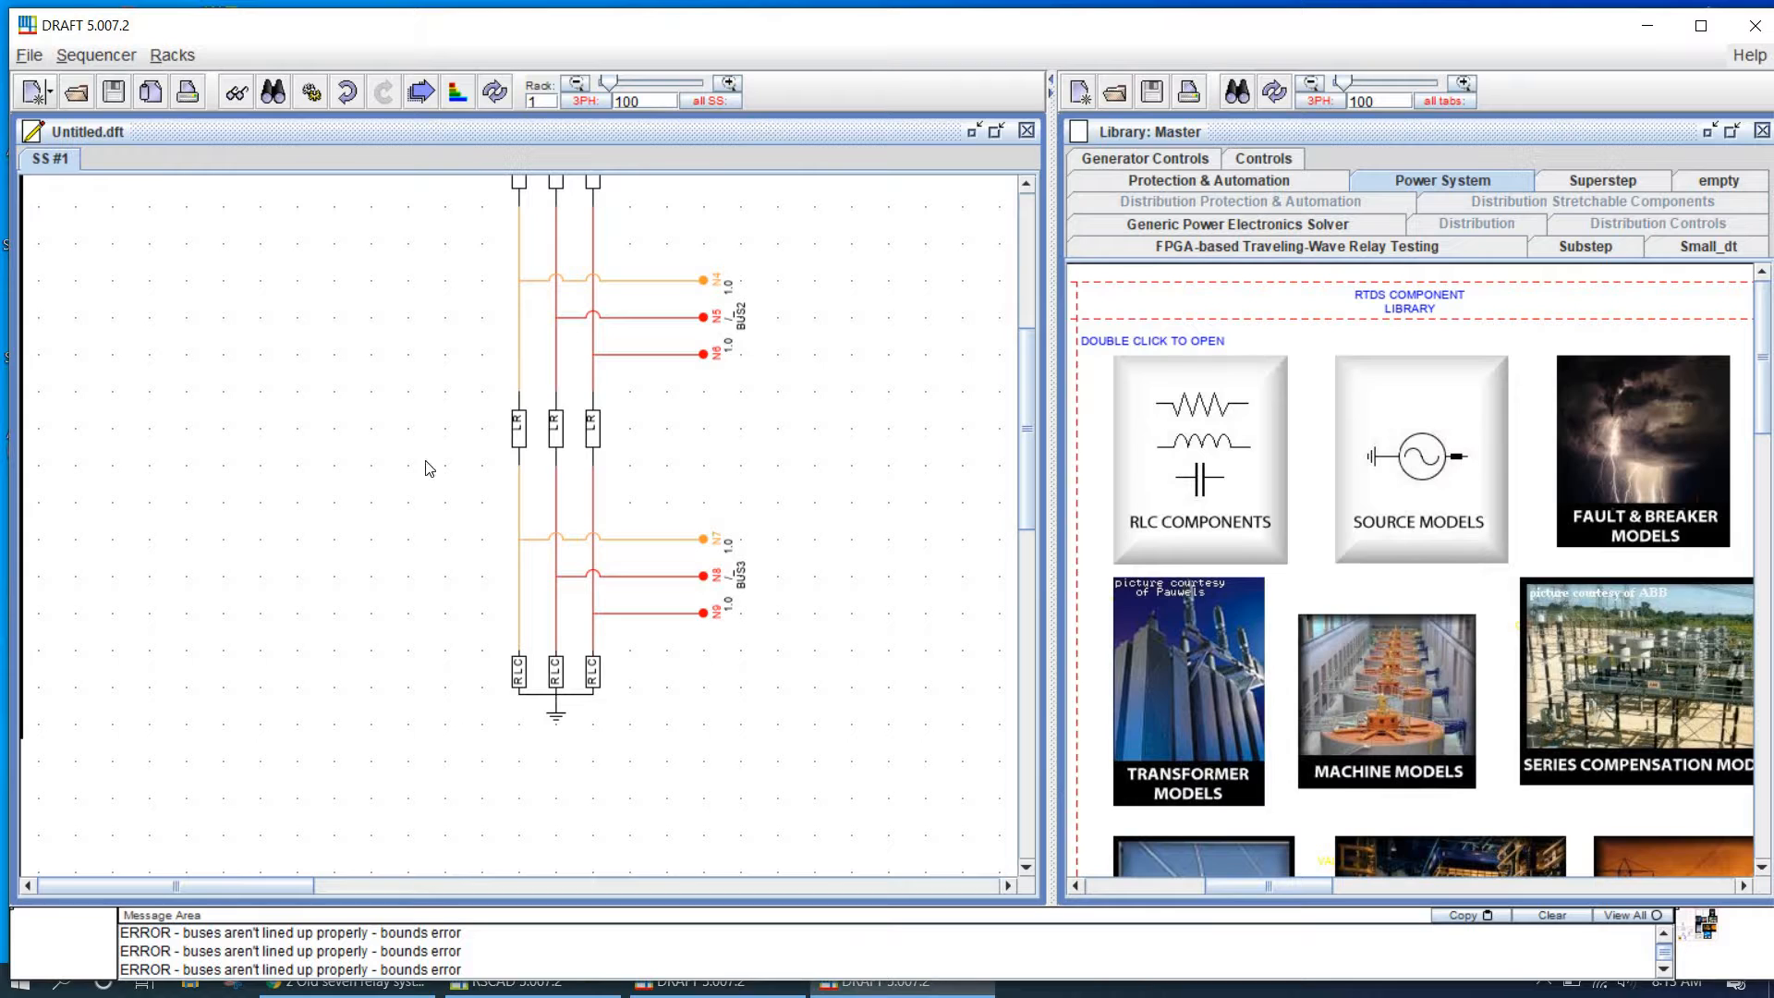
Step: Compile the circuit and save the draft file as VideoDemo when asked for a name
{"action": "left_click", "coordinate": [307, 100]}
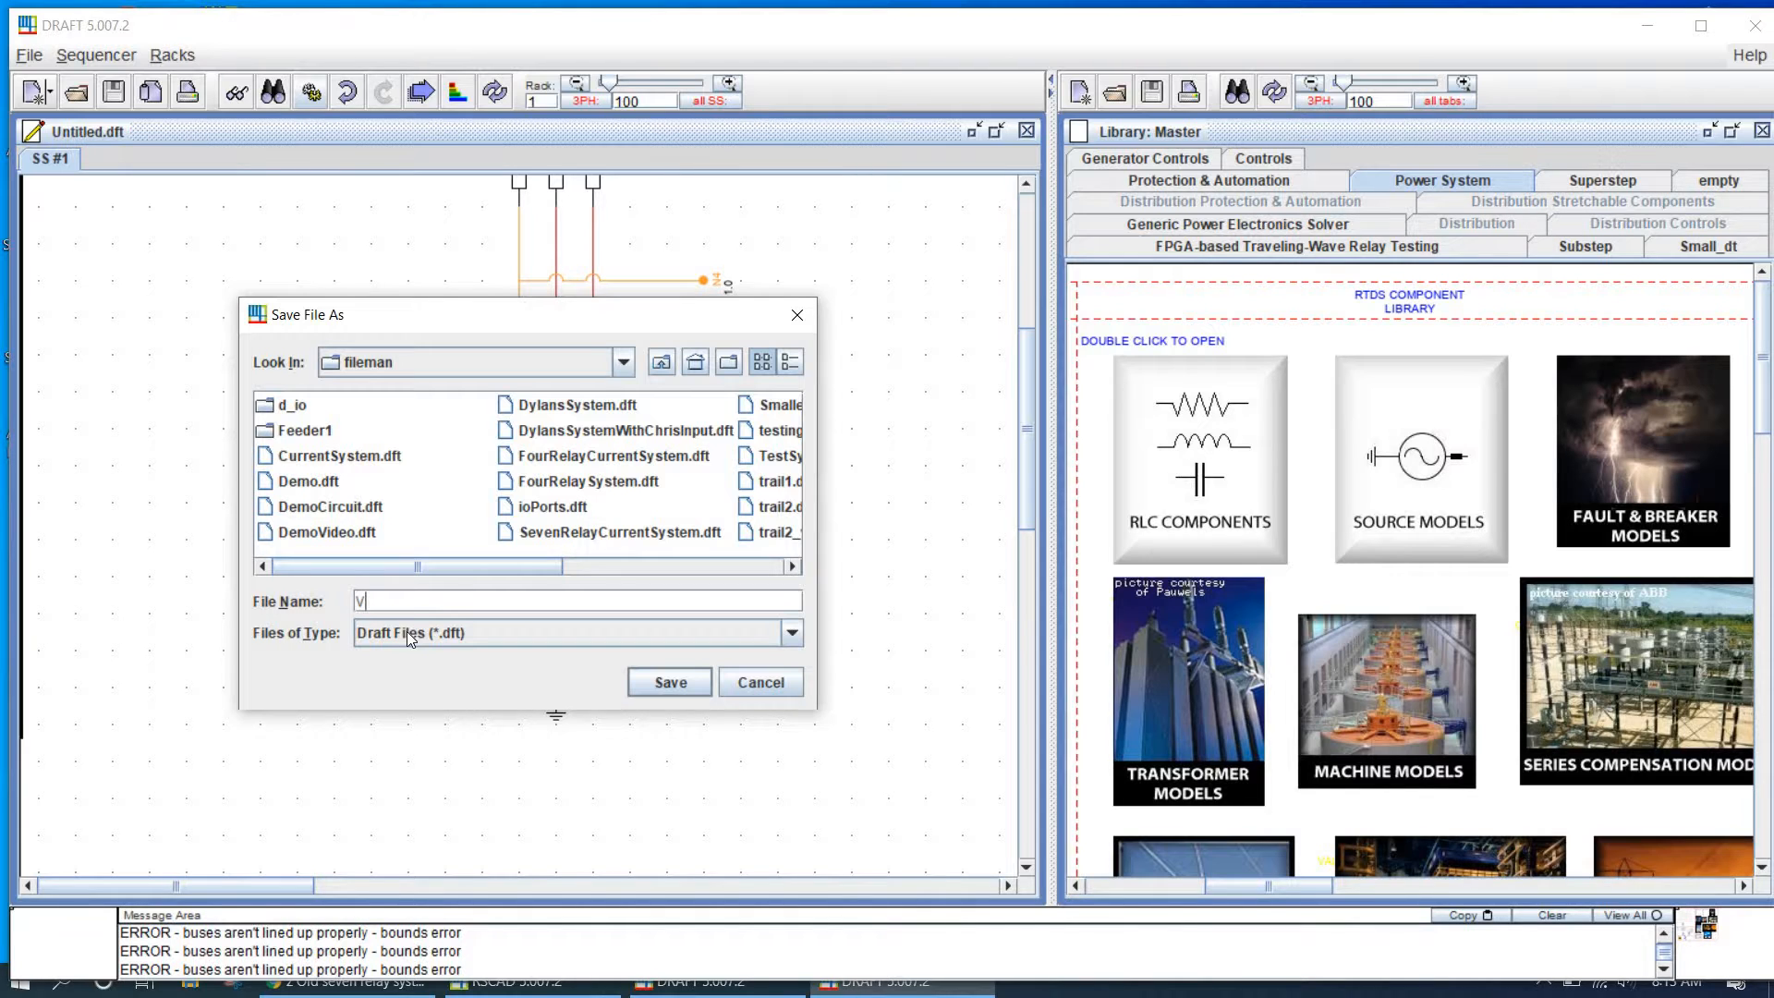
{"action": "type", "text": "VideoDemo"}
{"action": "key", "text": "Return"}
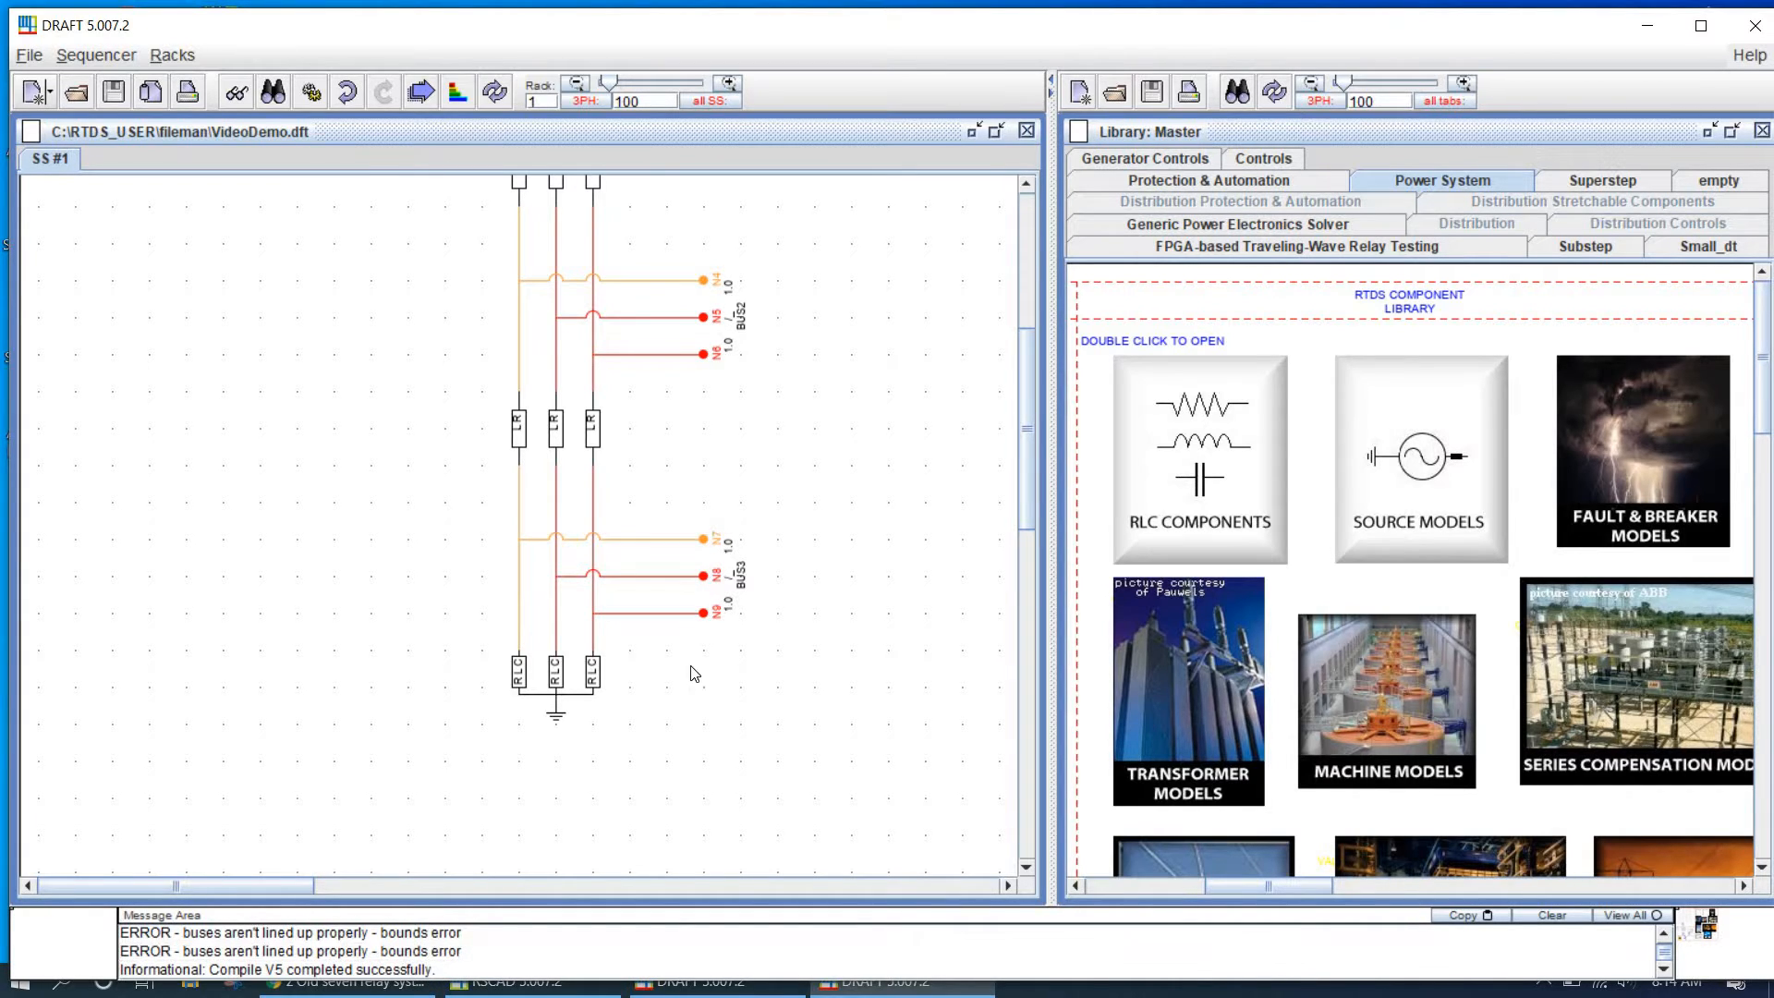
Step: Run the load flow at 60.0 Hz with a 0.01 MVA tolerance and compile the circuit from its results
{"action": "left_click", "coordinate": [422, 97]}
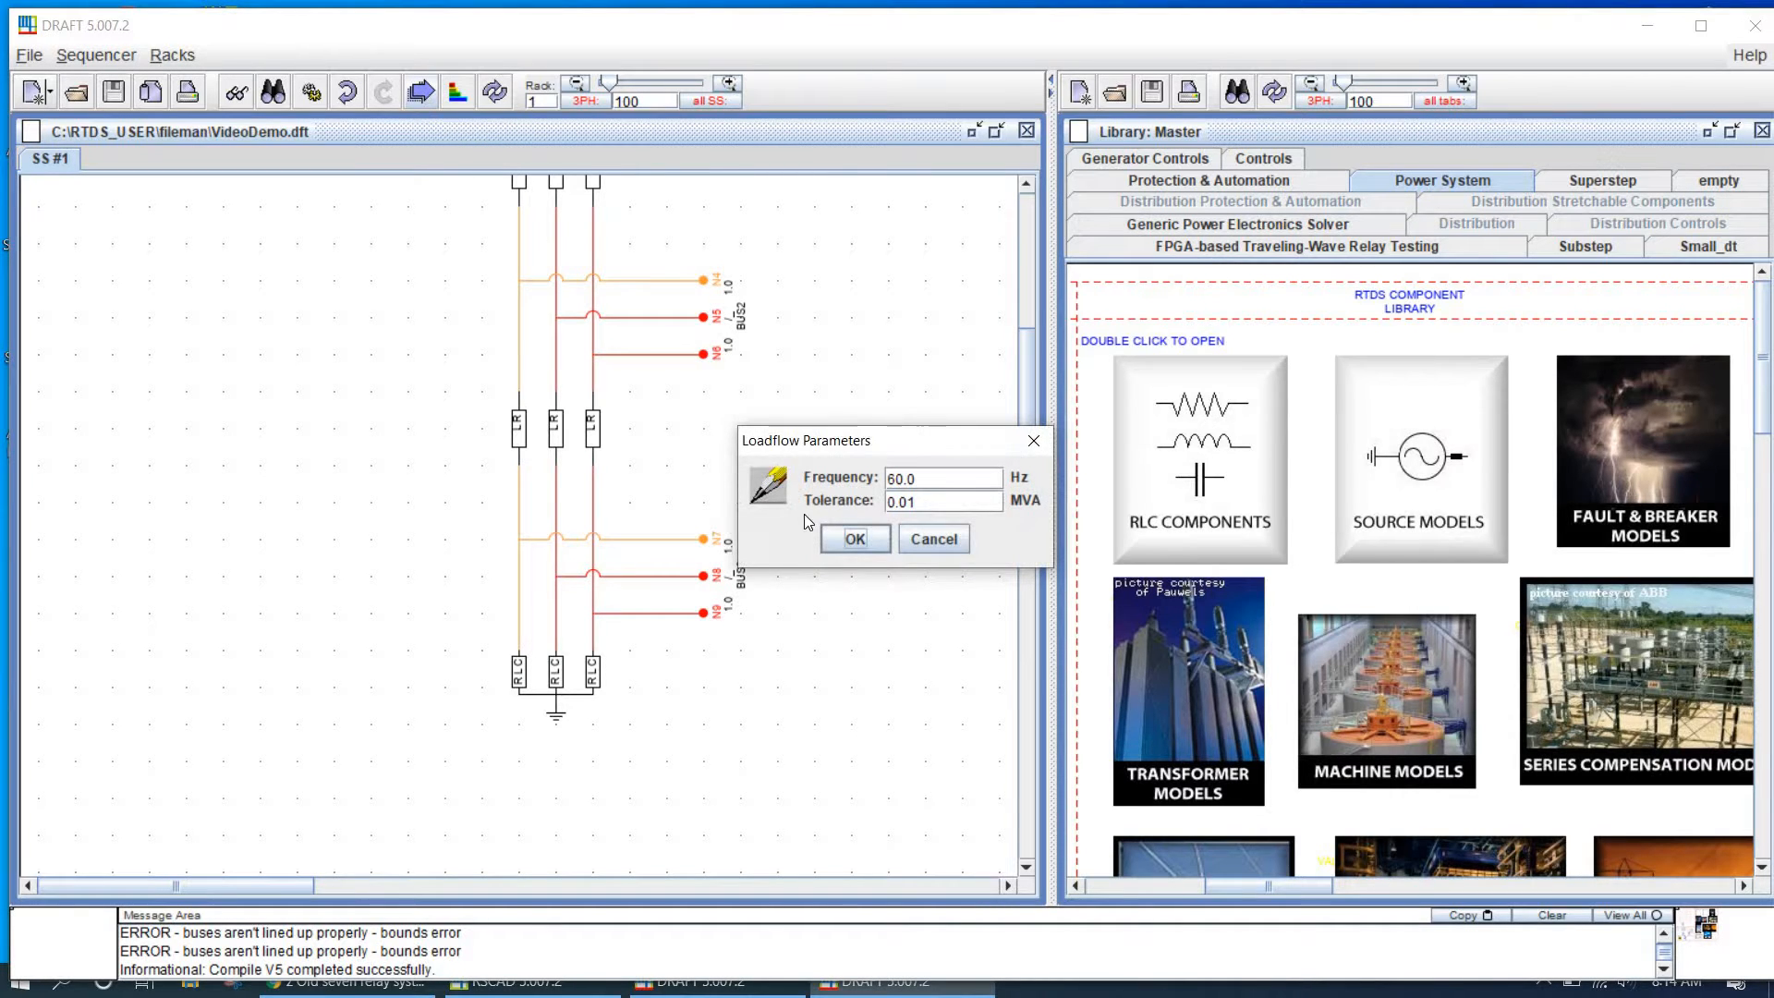
{"action": "left_click", "coordinate": [856, 538]}
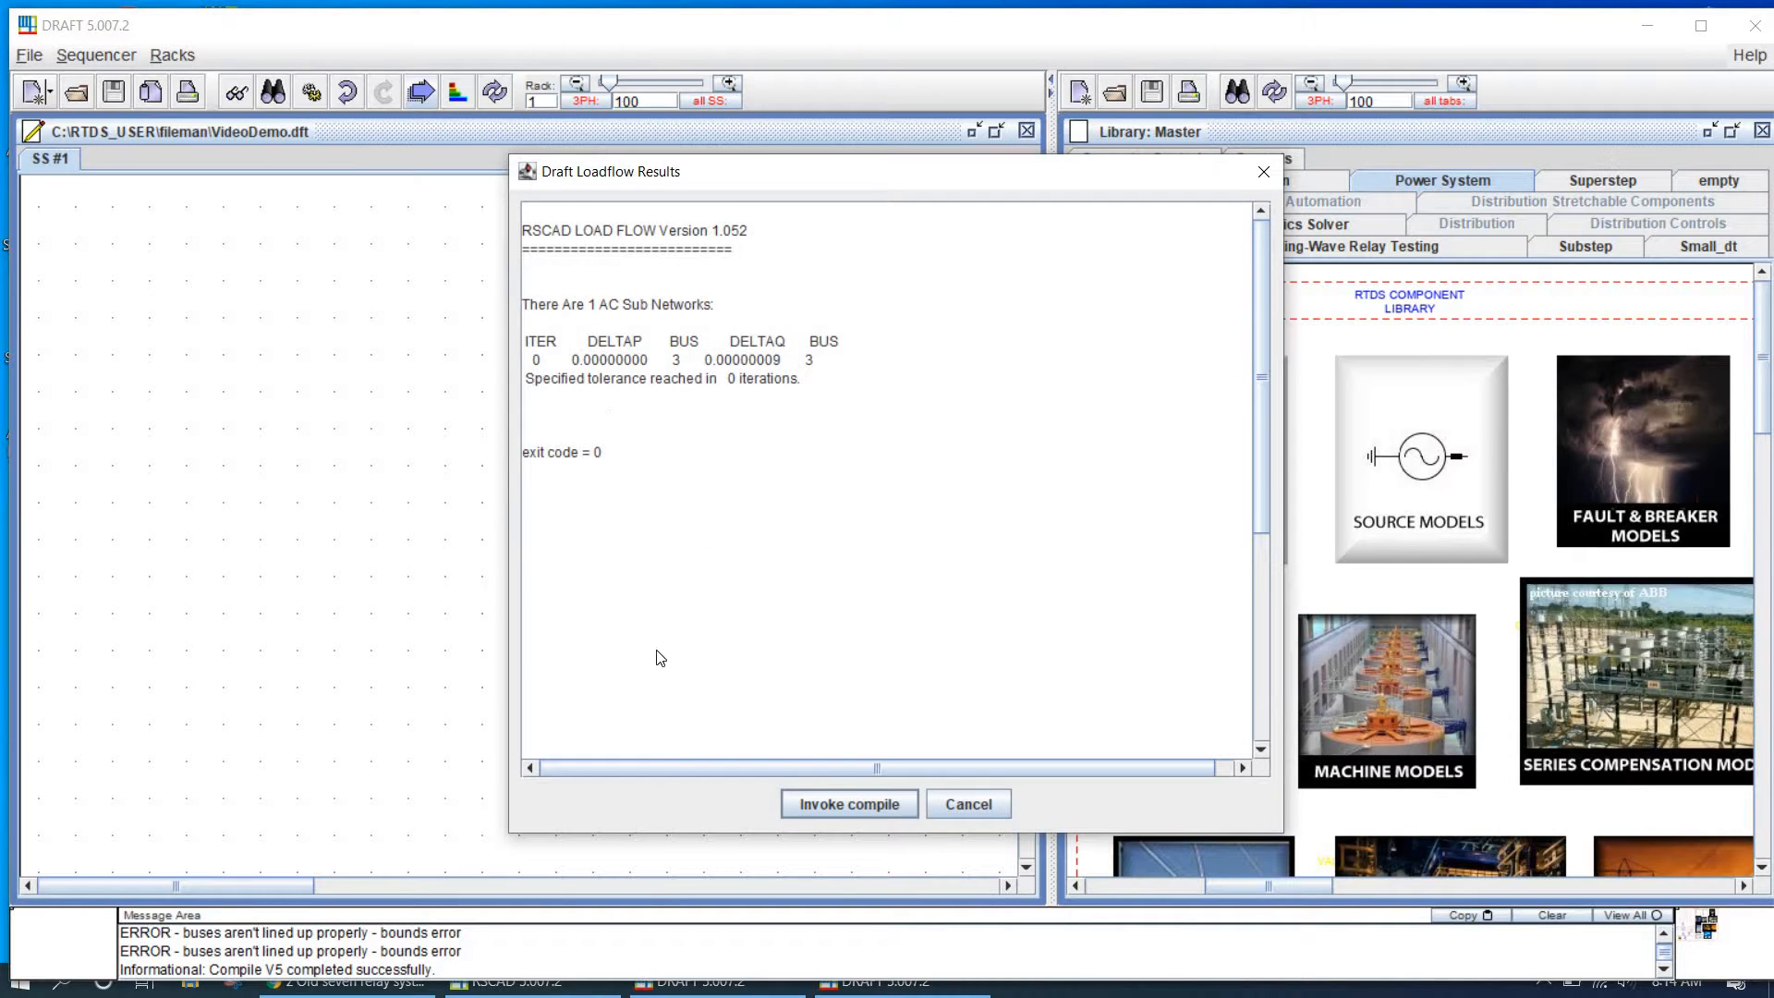
{"action": "left_click", "coordinate": [850, 806]}
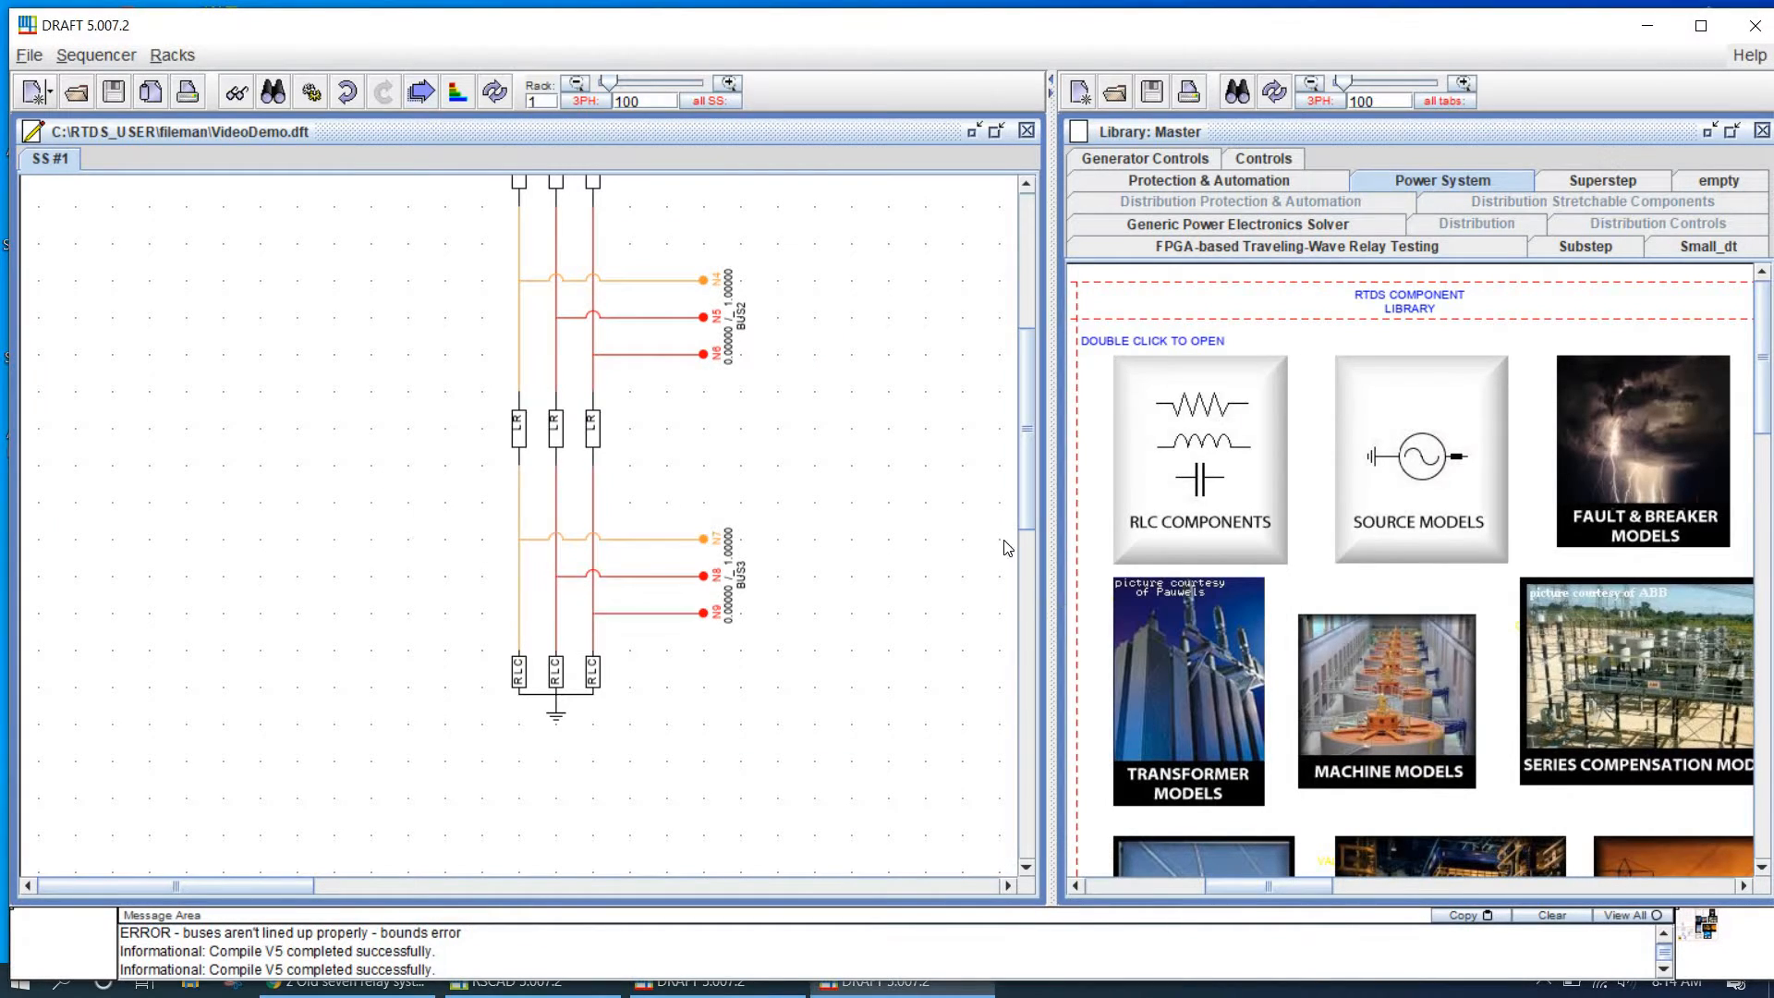
Step: Set the series resistance per phase of the RL branch between BUS1 and BUS2 to 10 Ohm
{"action": "left_click_drag", "start_coordinate": [1031, 495], "coordinate": [1033, 410]}
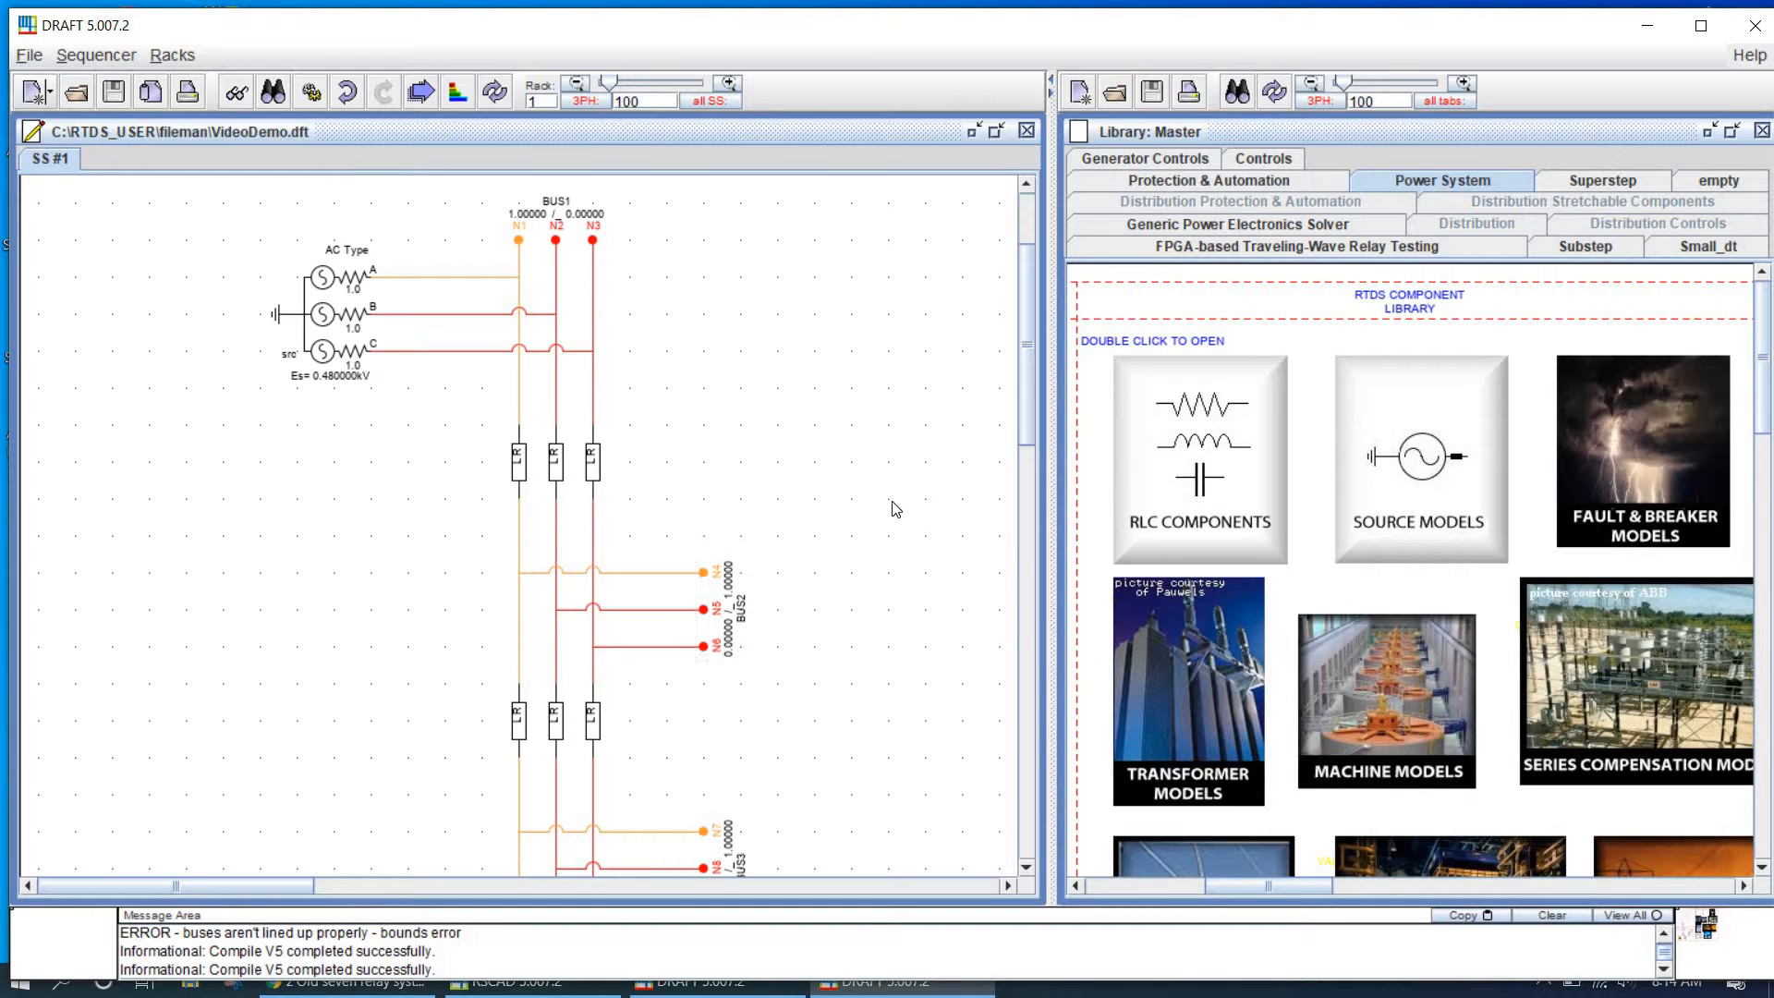
{"action": "left_click_drag", "start_coordinate": [1033, 431], "coordinate": [1044, 490]}
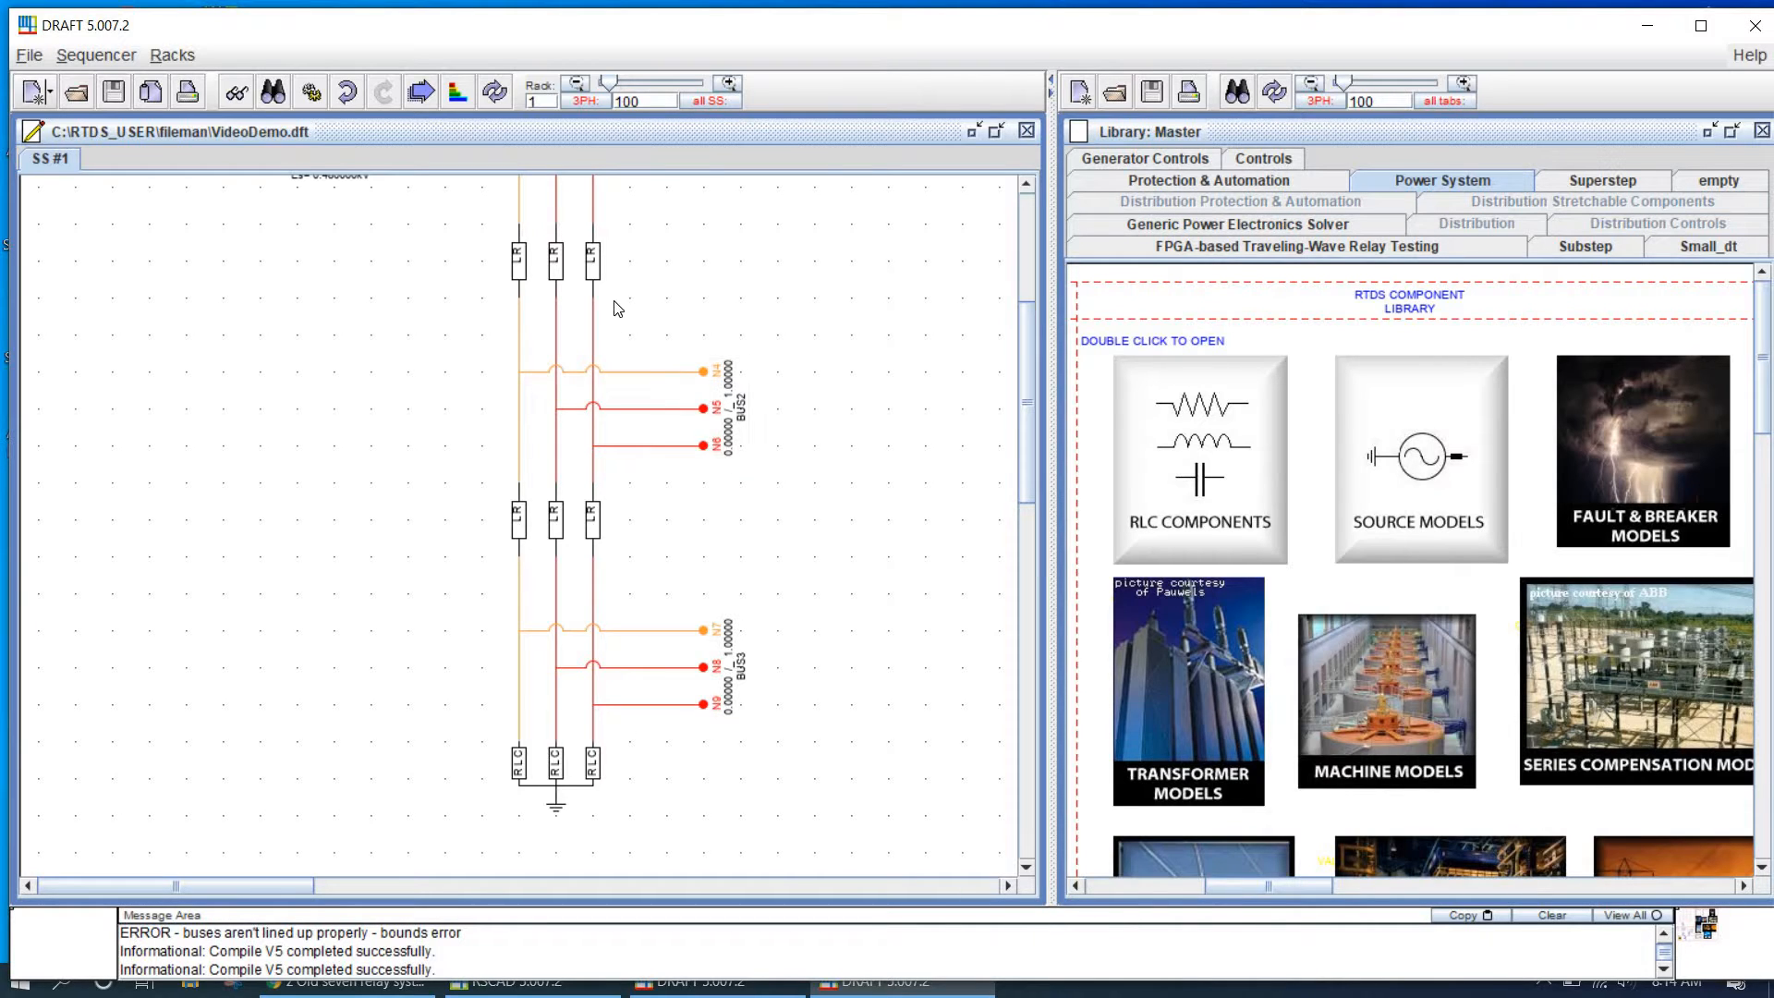
{"action": "double_click", "coordinate": [569, 258]}
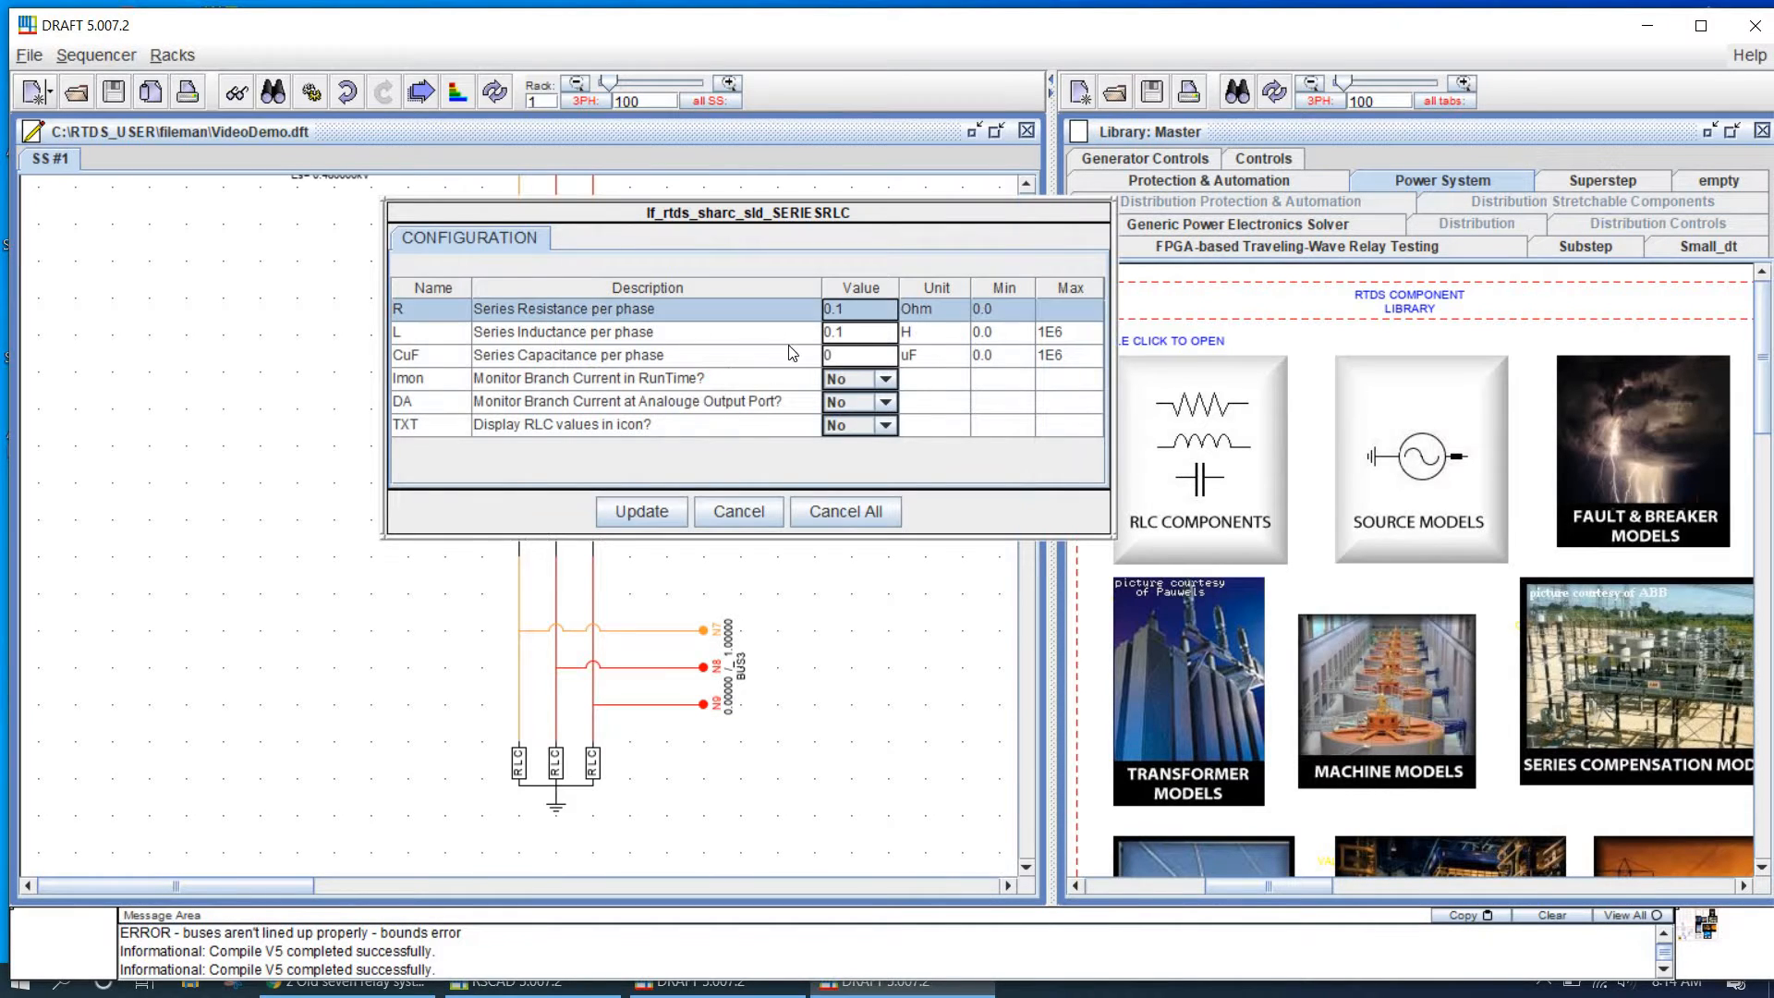
{"action": "left_click", "coordinate": [852, 310]}
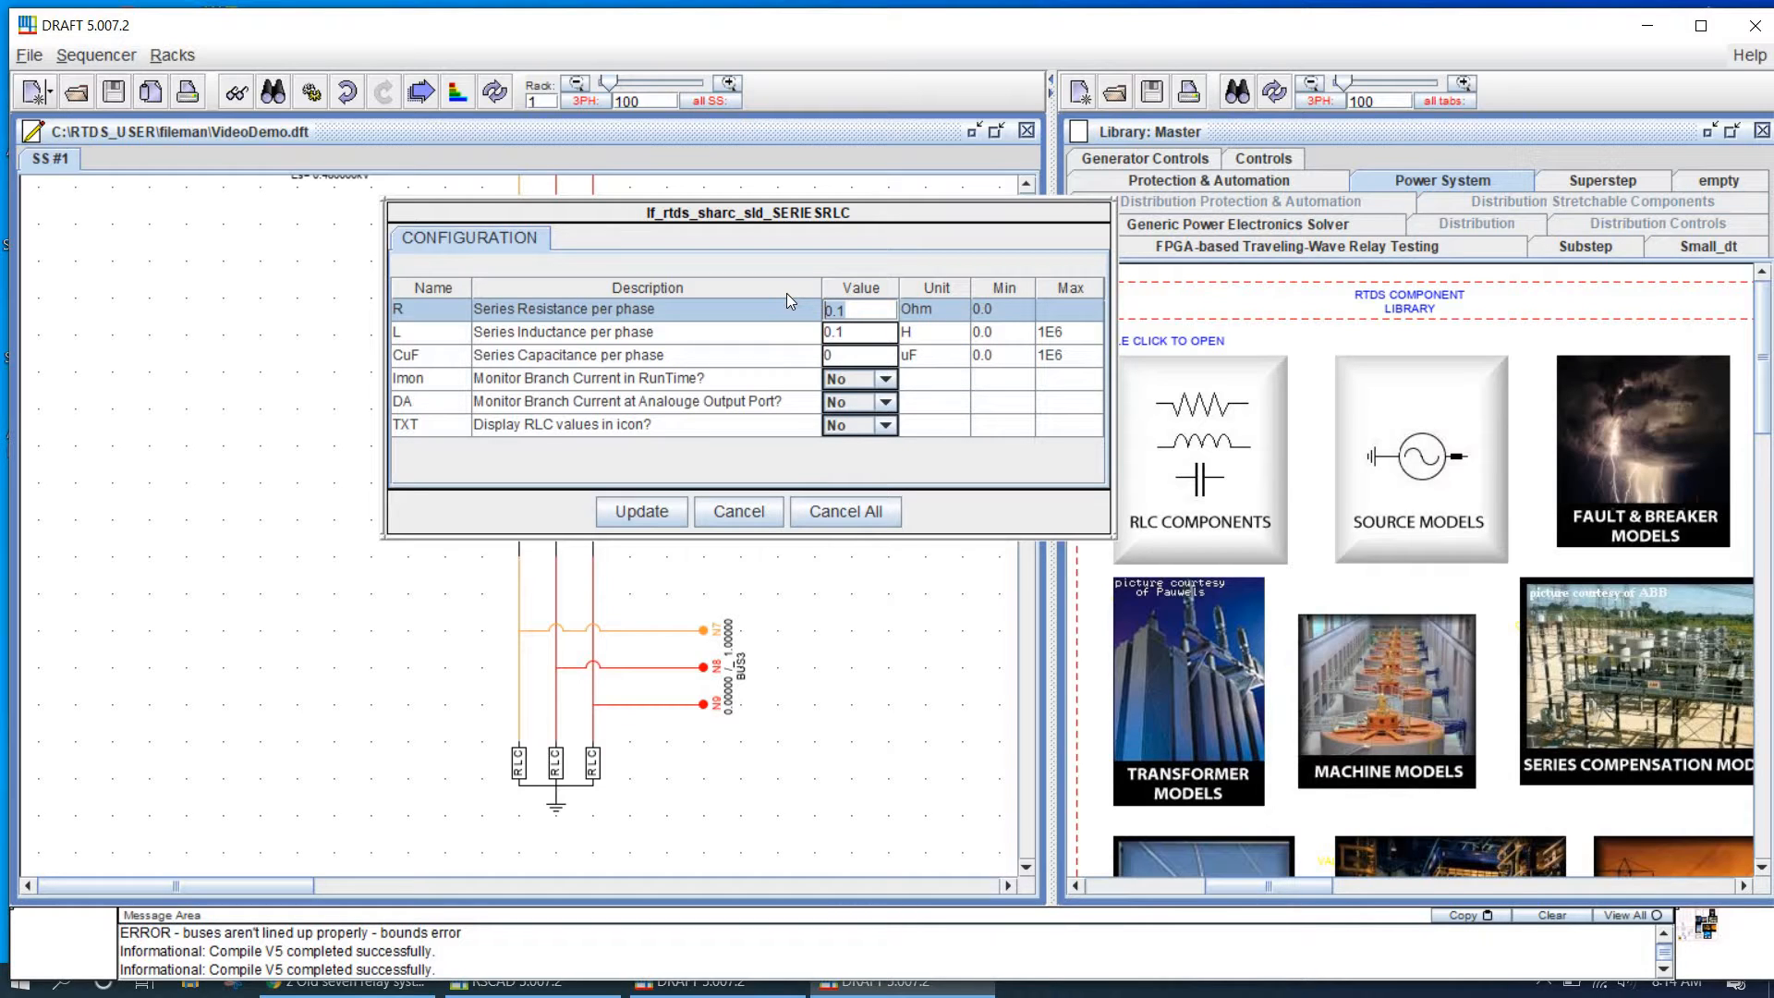
{"action": "type", "text": "10"}
{"action": "left_click", "coordinate": [662, 512]}
Step: Set the series resistance per phase of the RL branch between BUS2 and BUS3 to 10 Ohm
{"action": "left_click", "coordinate": [552, 543]}
{"action": "double_click", "coordinate": [550, 538]}
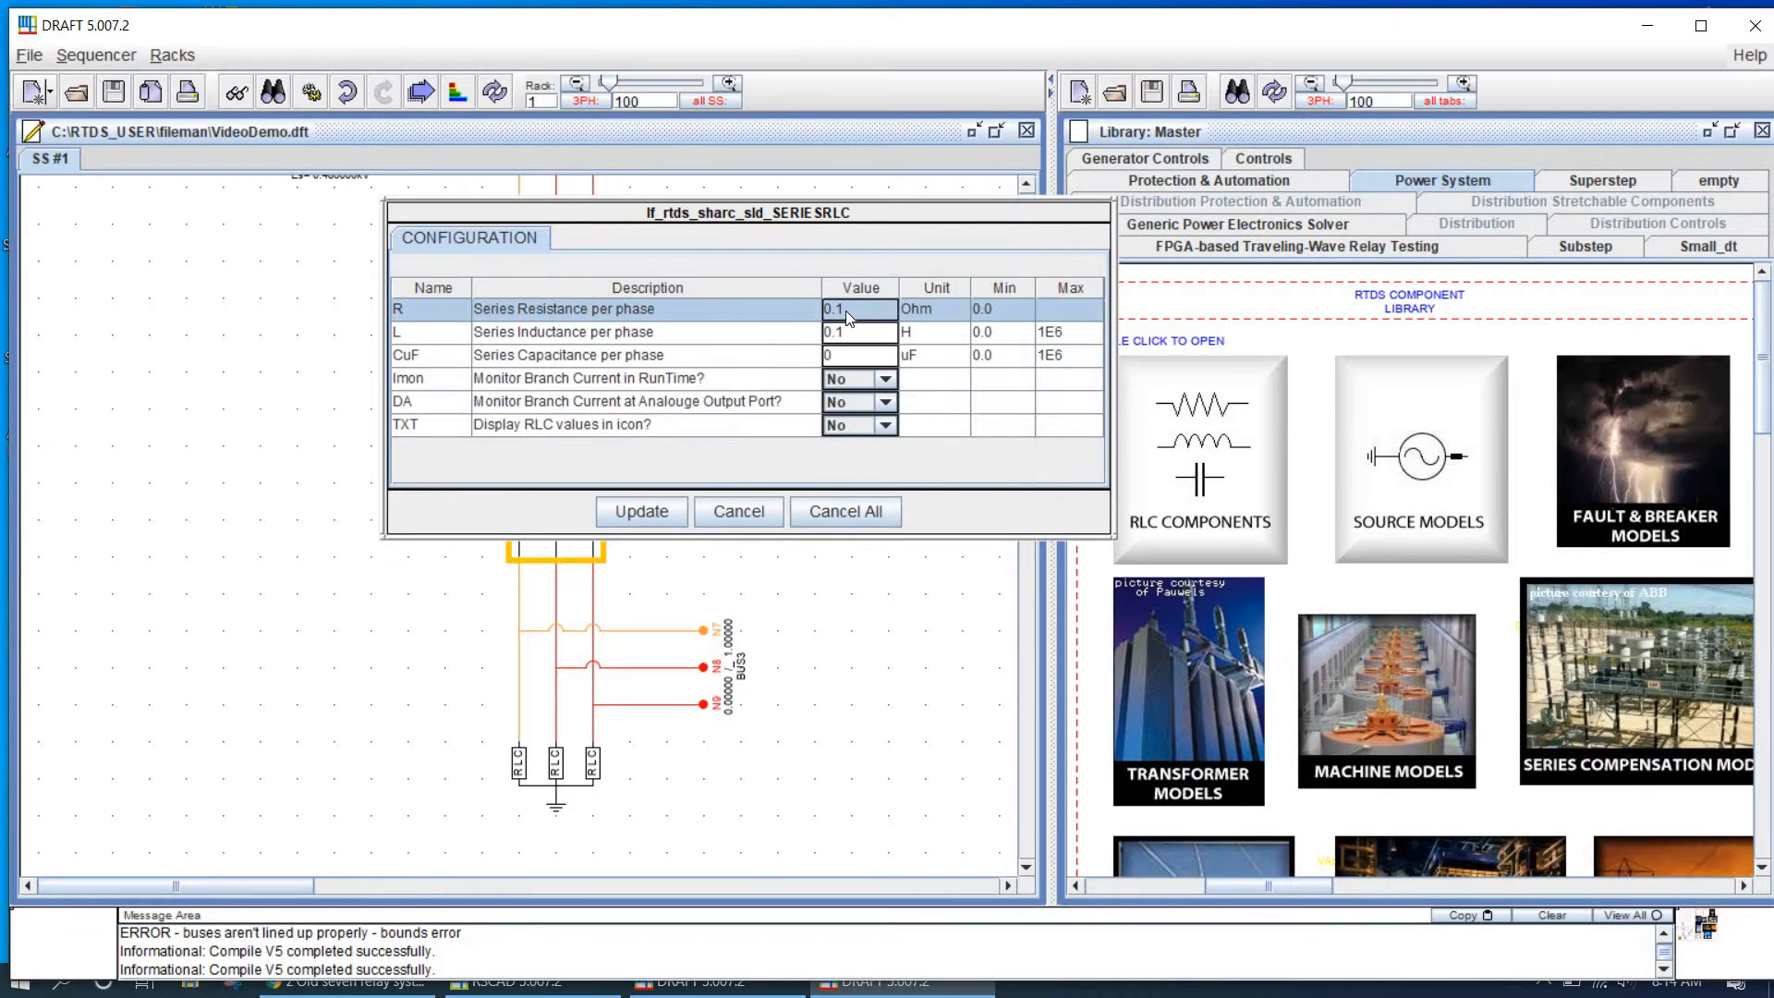
{"action": "double_click", "coordinate": [848, 314]}
{"action": "type", "text": "10"}
{"action": "left_click", "coordinate": [667, 510]}
Step: Set the resistance per phase of the grounded RLC load below BUS3 to 10 ohms
{"action": "left_click", "coordinate": [564, 784]}
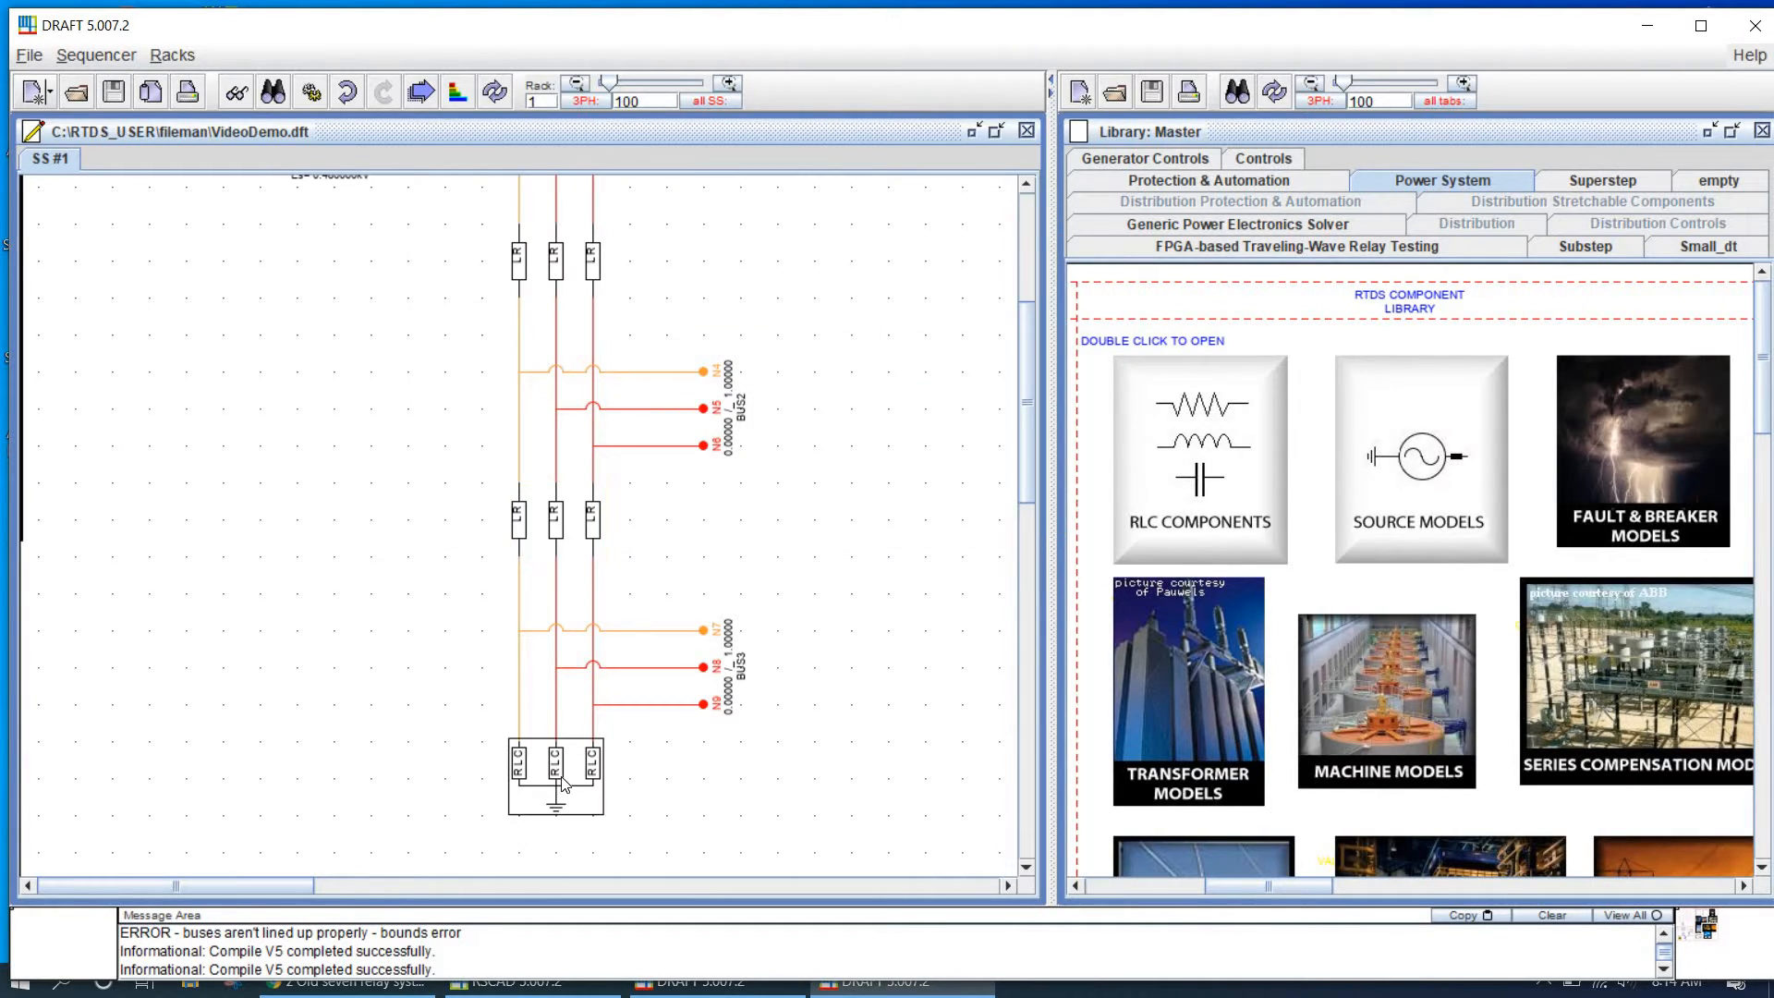
{"action": "double_click", "coordinate": [565, 784]}
{"action": "double_click", "coordinate": [845, 316]}
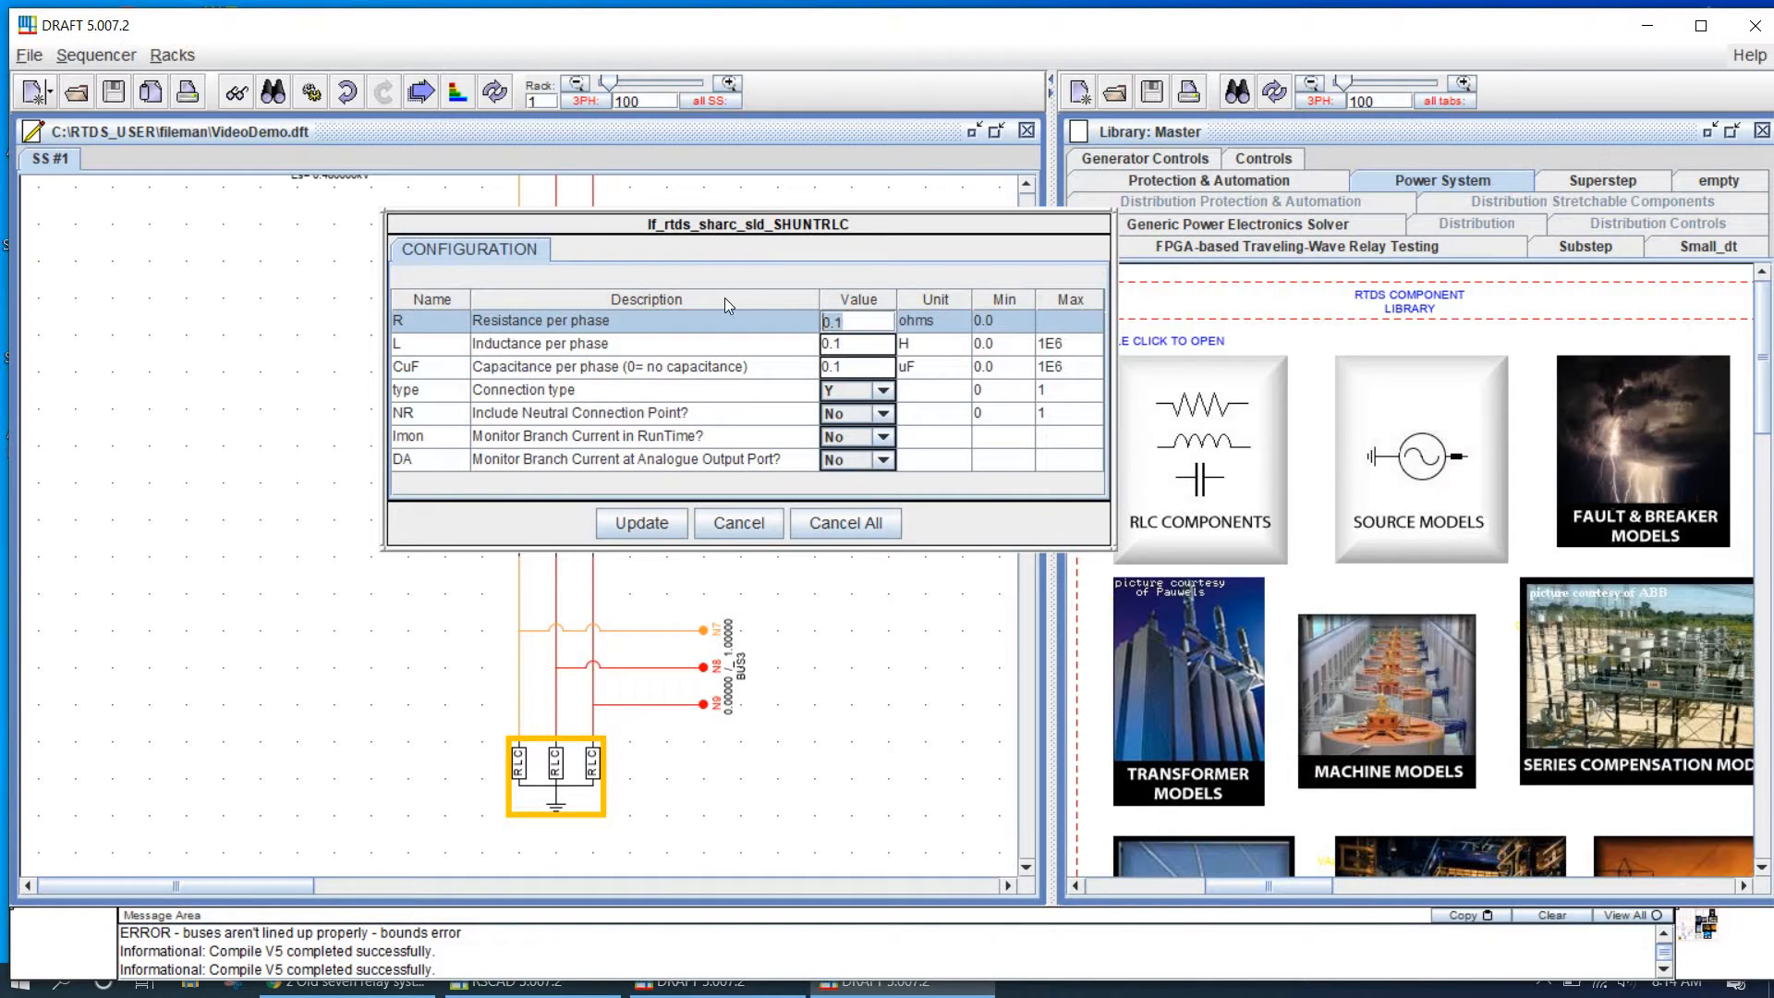
{"action": "type", "text": "10"}
{"action": "left_click", "coordinate": [651, 524]}
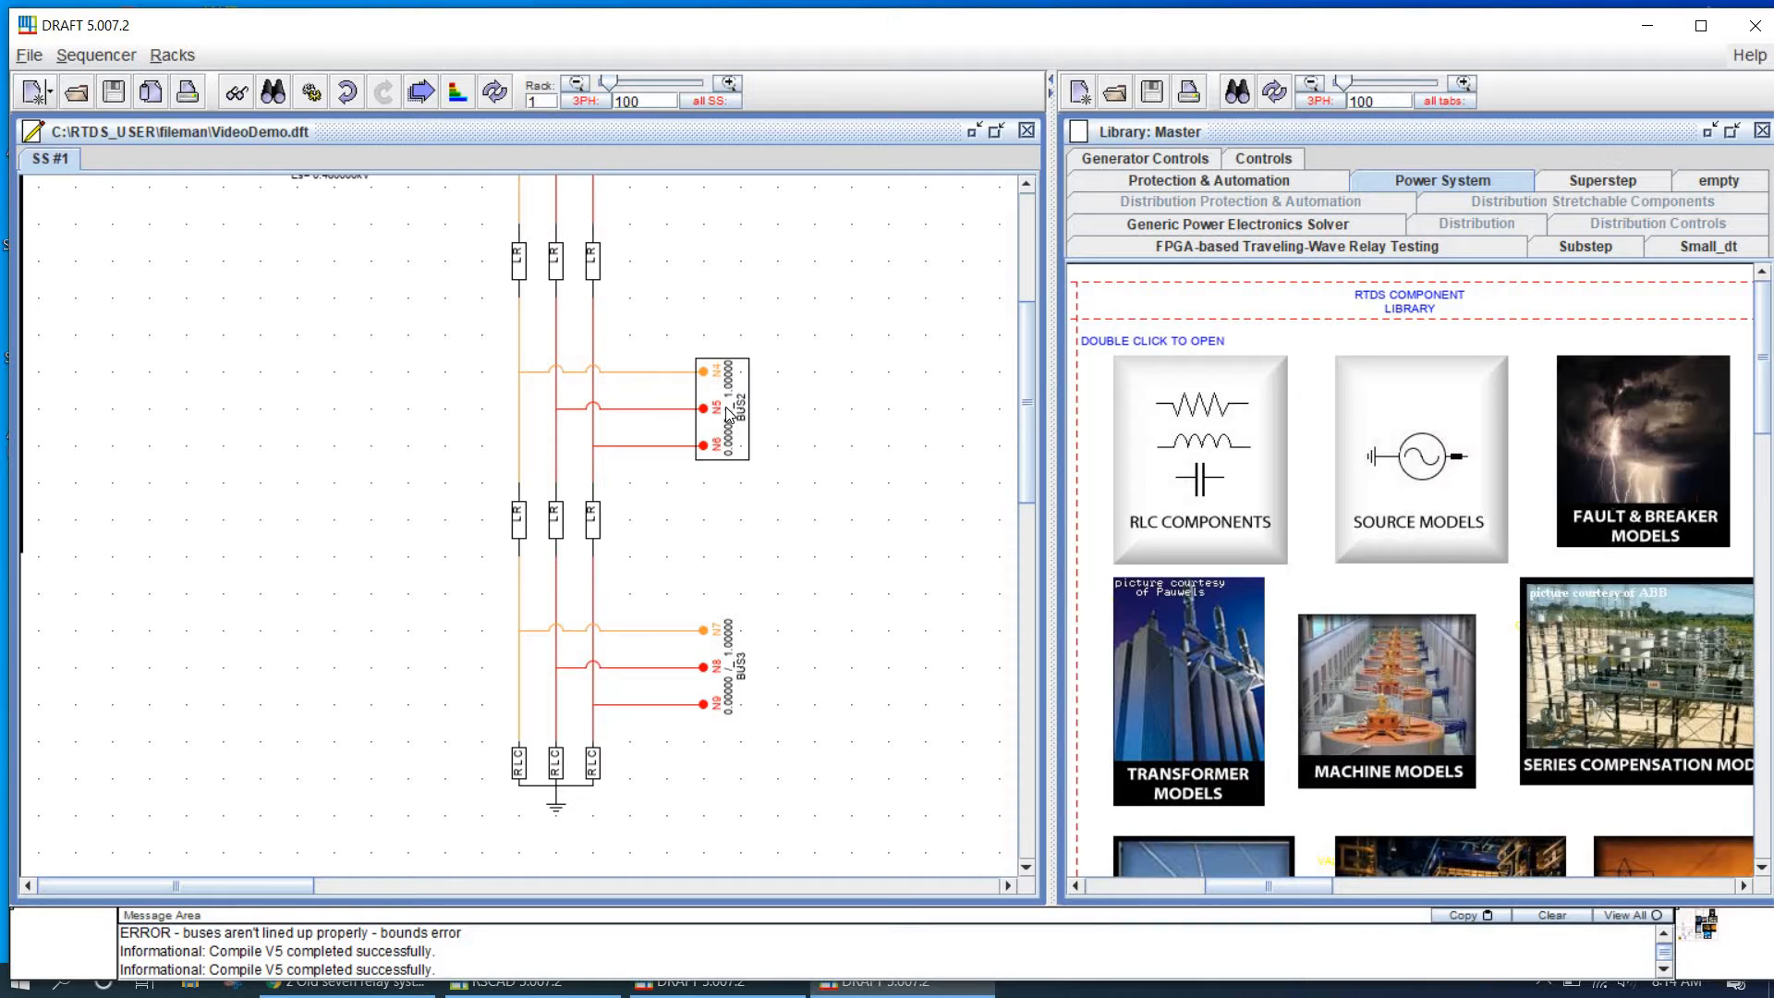
Step: Rerun the load flow at 60.0 Hz with a 0.01 MVA tolerance and invoke the compile from its results
{"action": "left_click", "coordinate": [420, 92]}
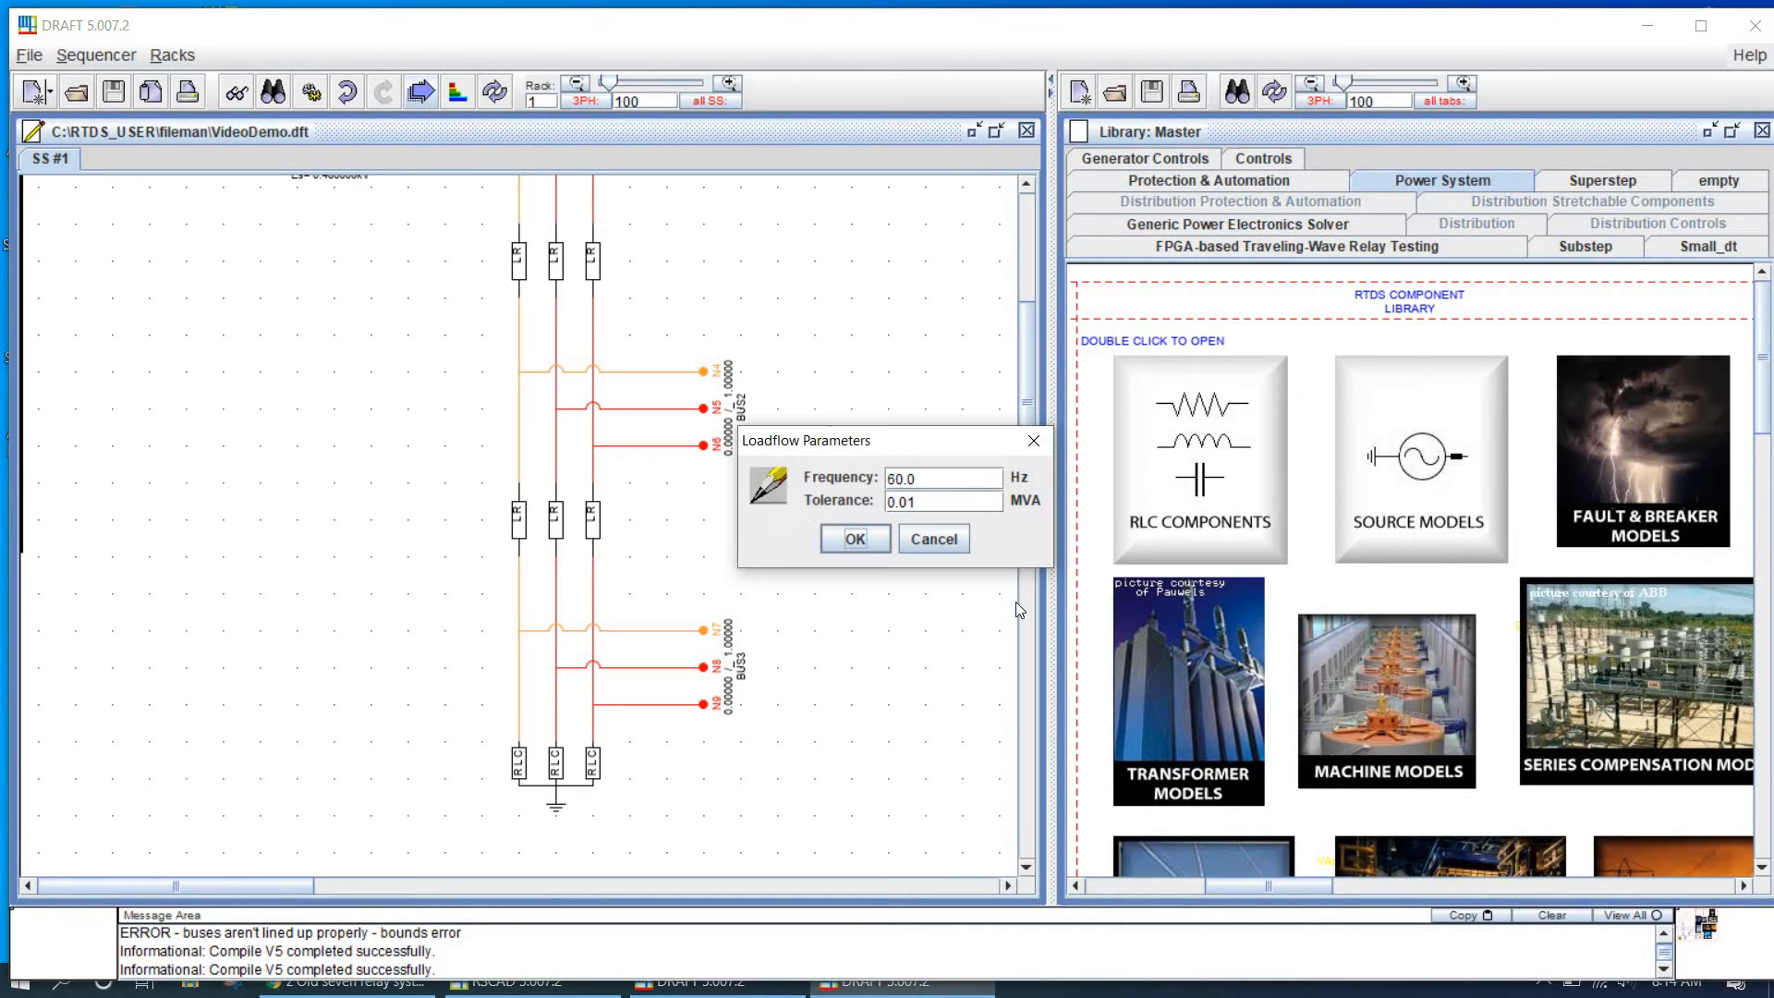
{"action": "left_click", "coordinate": [854, 540]}
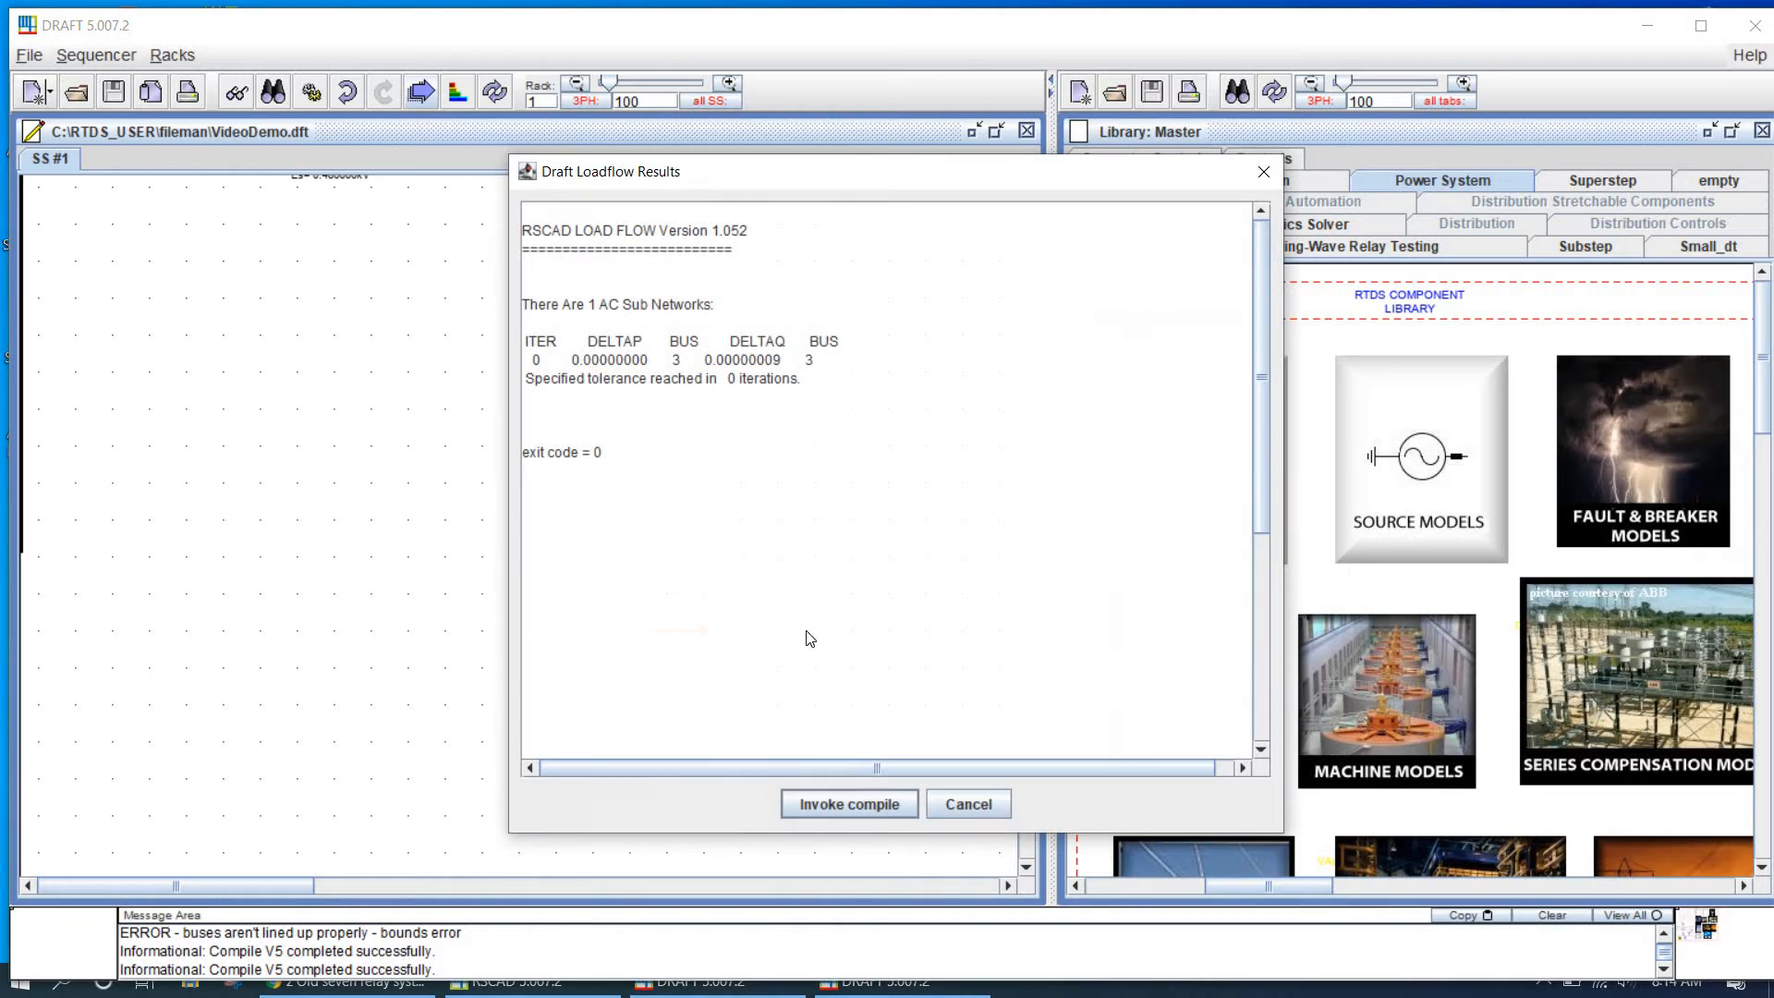
{"action": "left_click", "coordinate": [828, 804]}
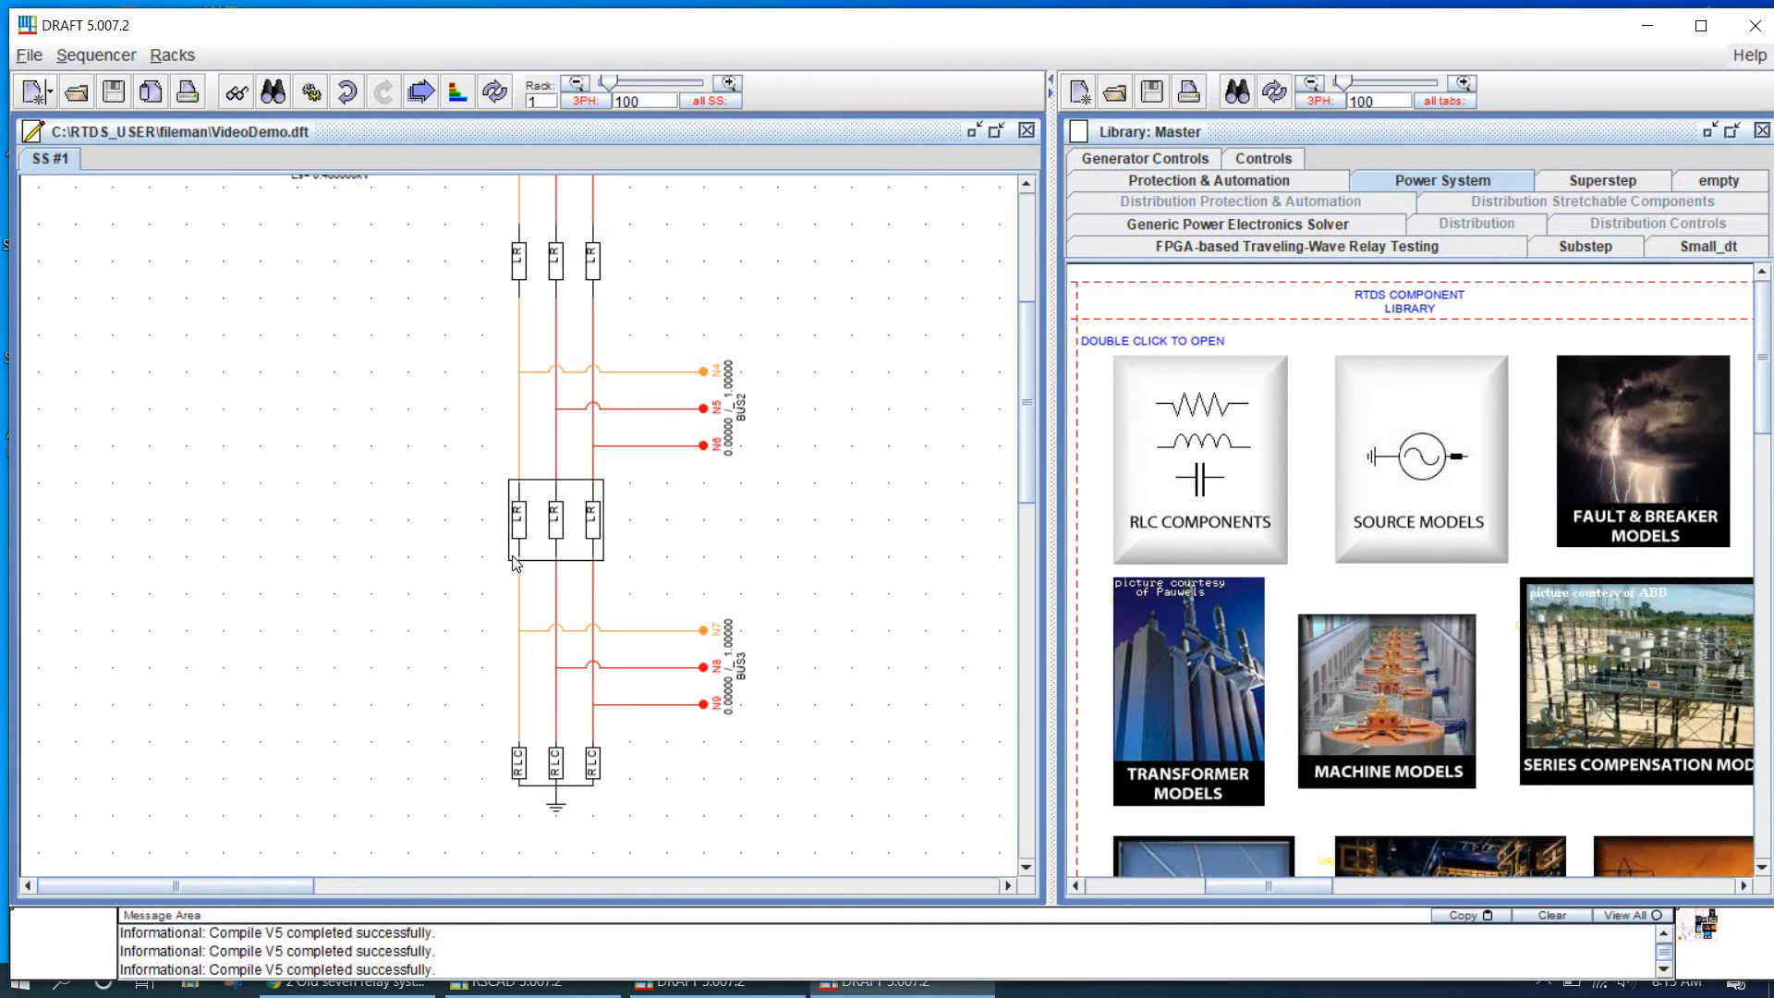
Step: Look over the finished circuit from the AC source at BUS1 down to the RLC load below BUS3
{"action": "scroll", "coordinate": [725, 480], "scroll_direction": "up", "scroll_amount": 5}
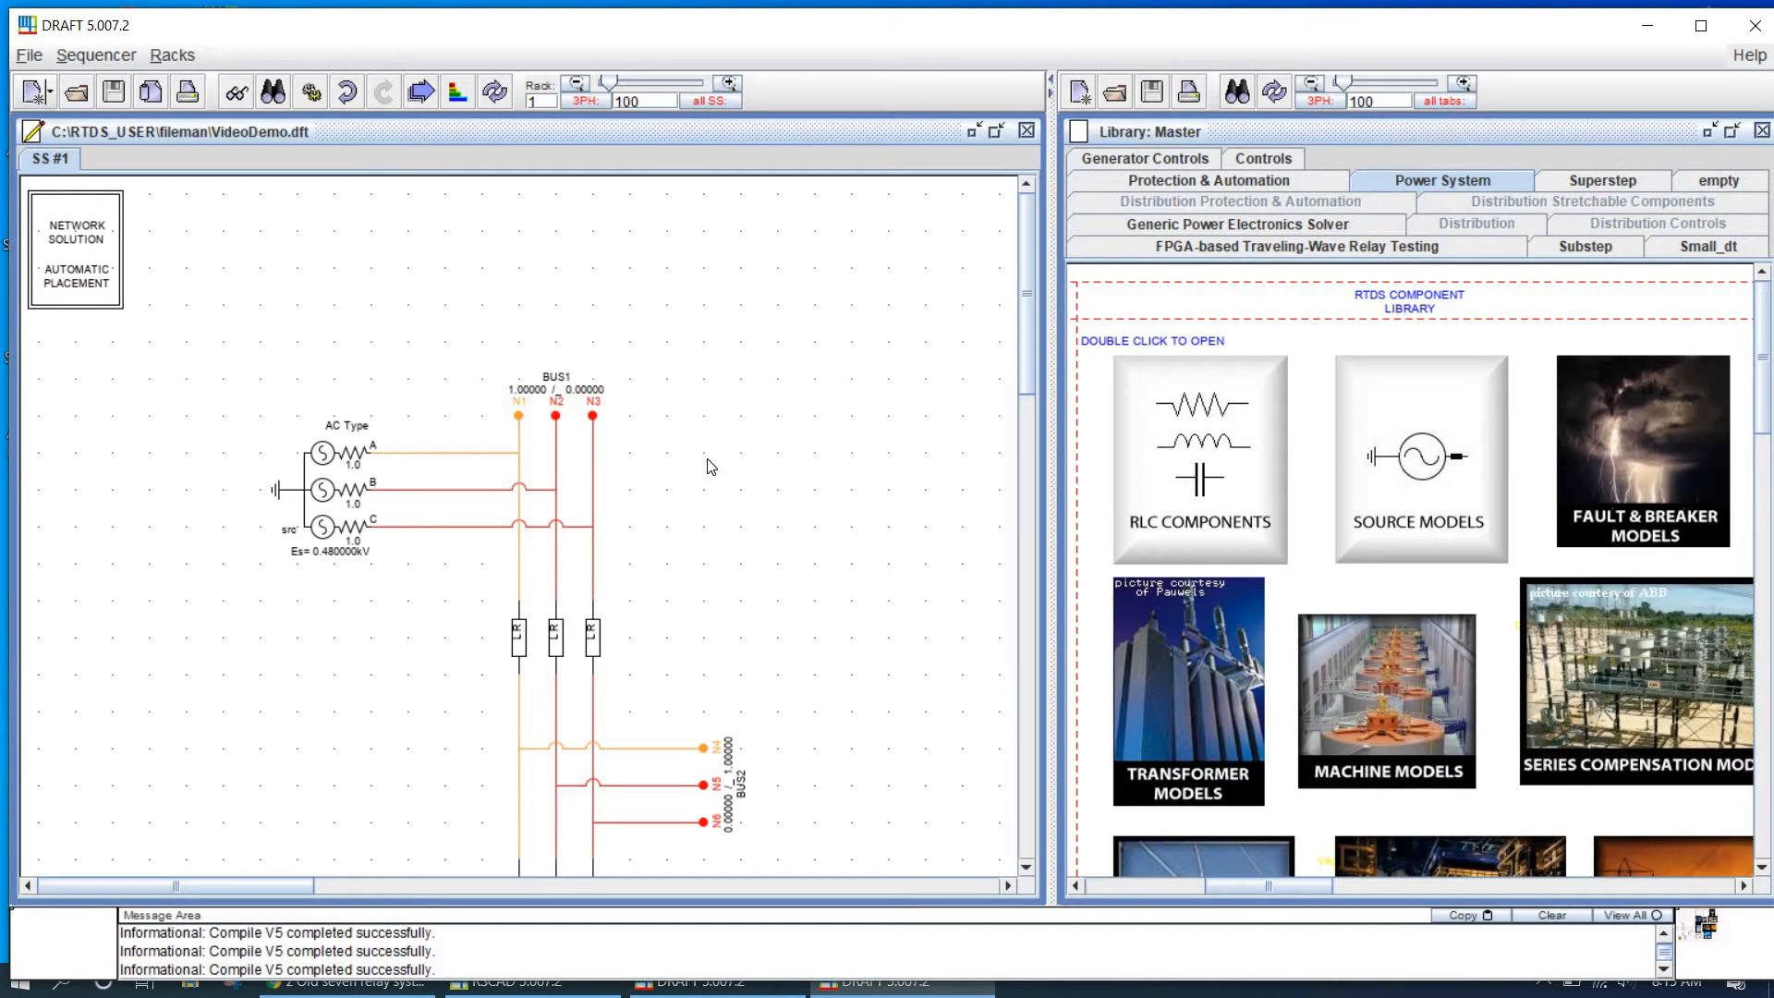
{"action": "scroll", "coordinate": [711, 467], "scroll_direction": "down", "scroll_amount": 2}
{"action": "left_click", "coordinate": [574, 340]}
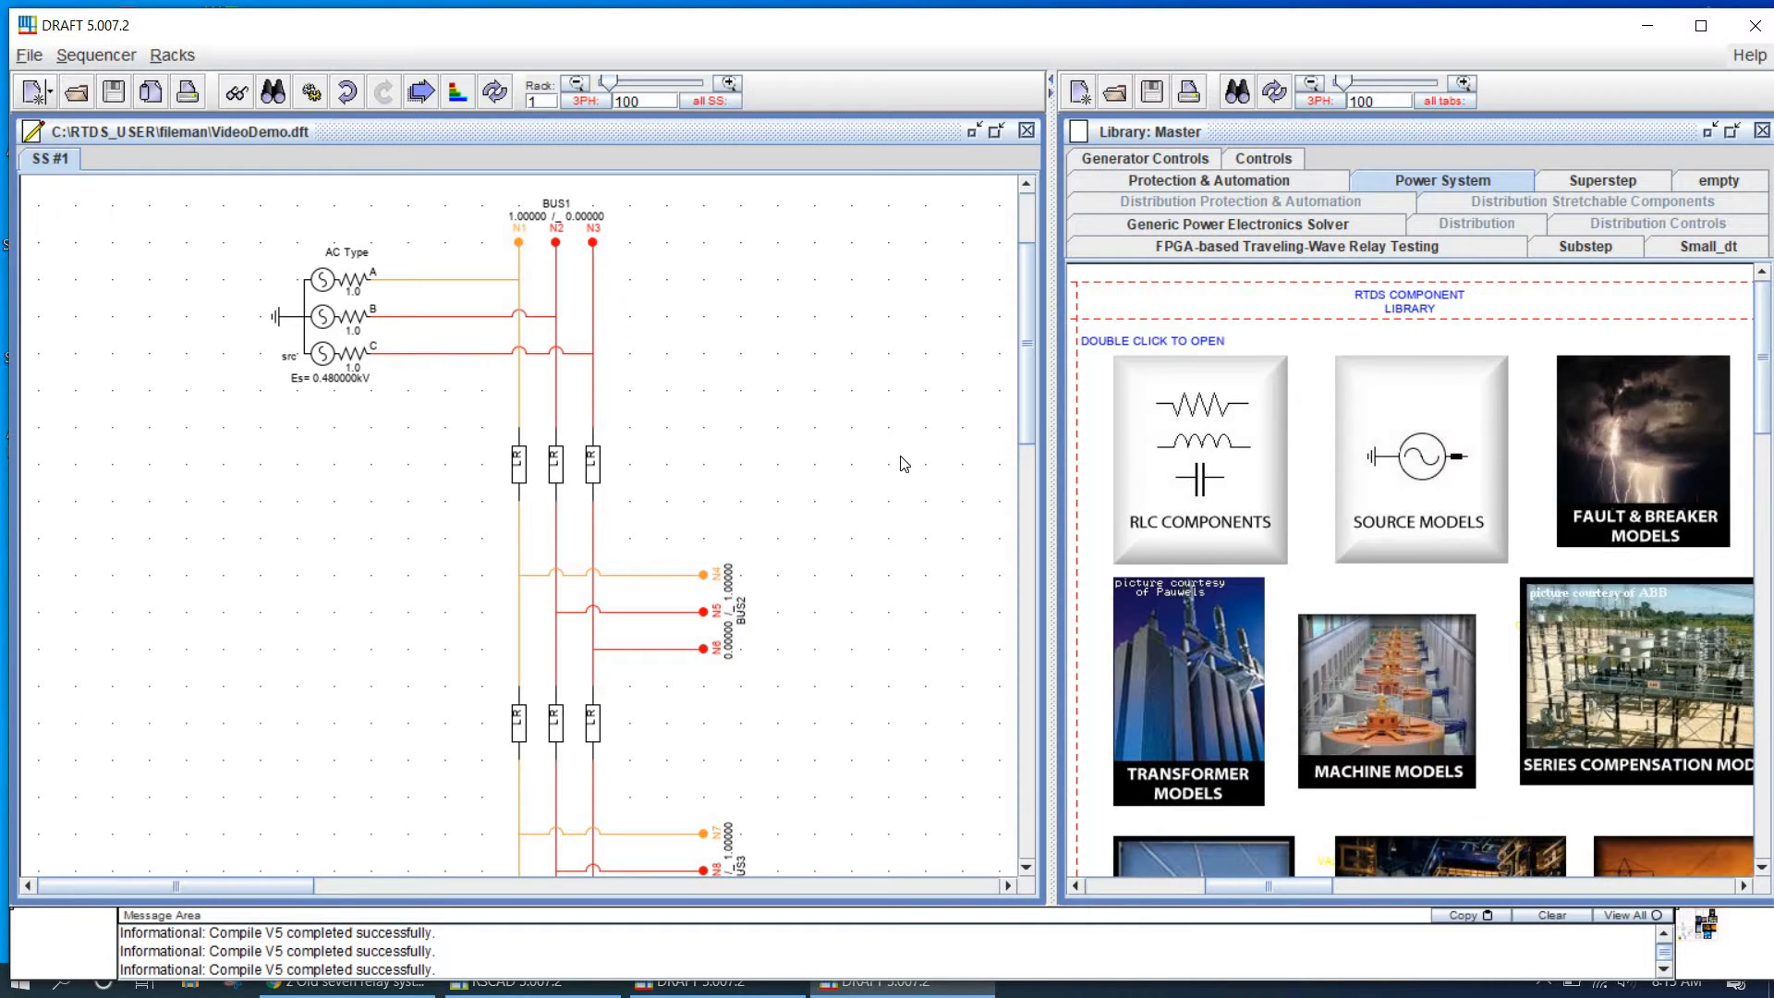
{"action": "scroll", "coordinate": [1024, 351], "scroll_direction": "down", "scroll_amount": 1}
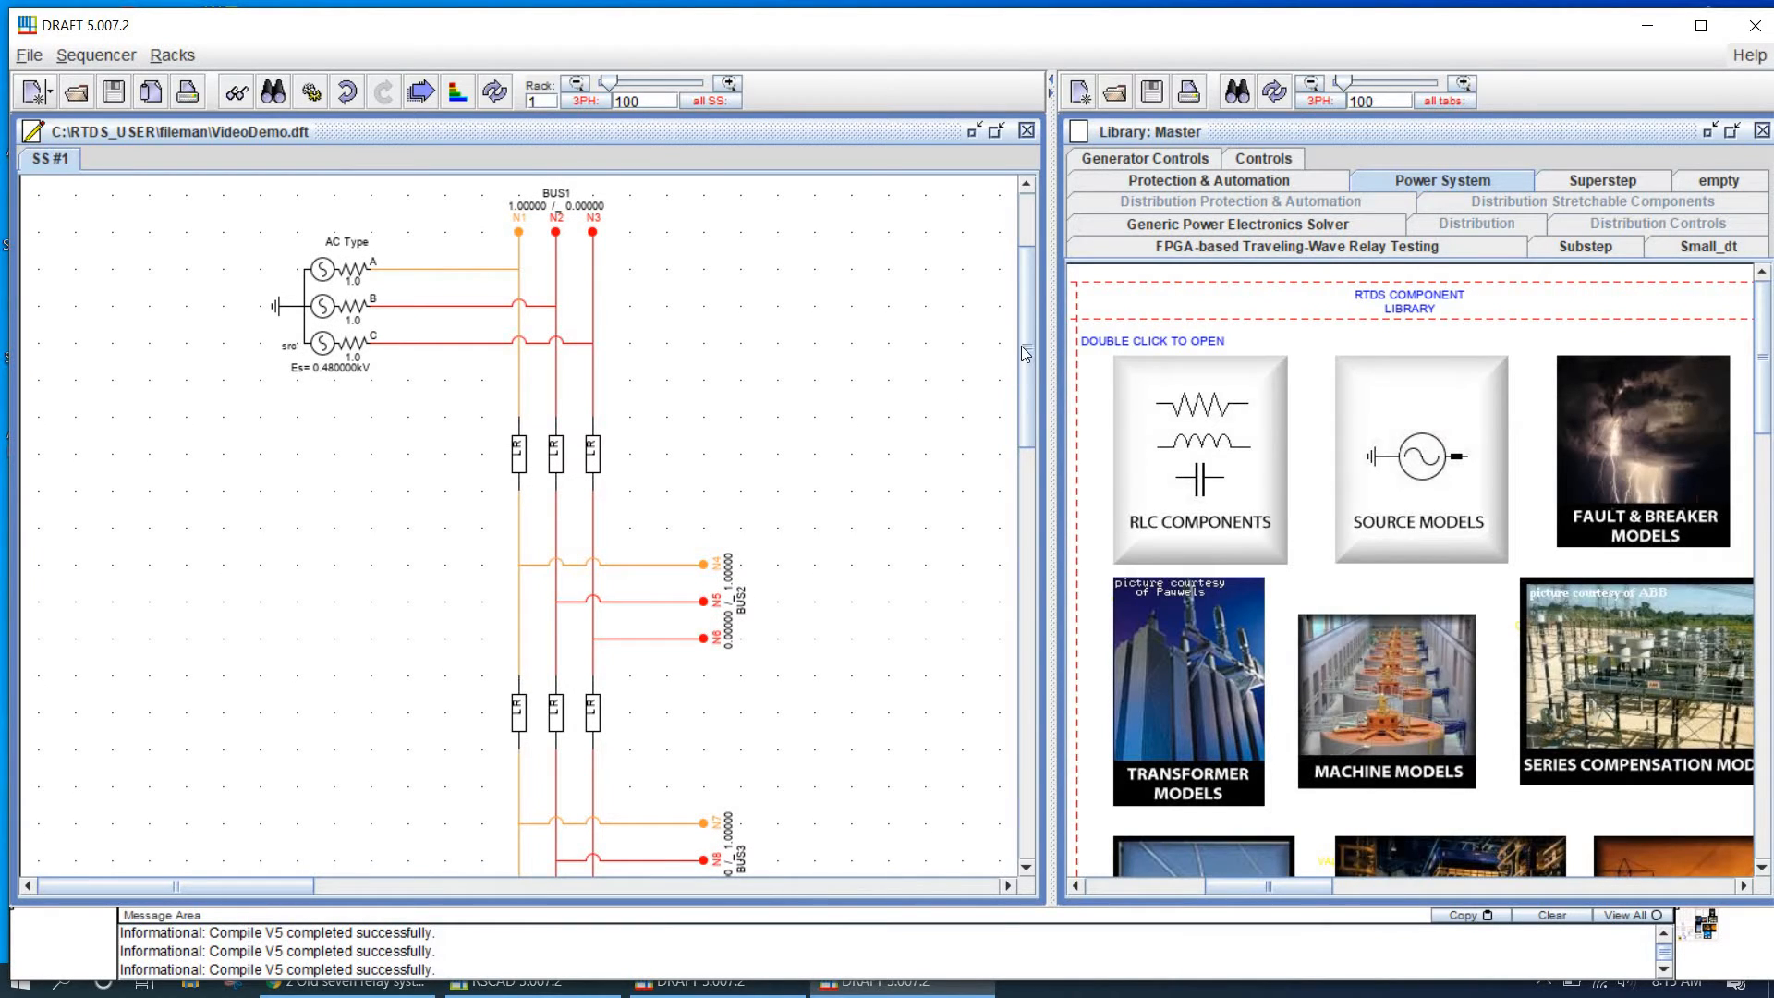
{"action": "scroll", "coordinate": [1037, 380], "scroll_direction": "down", "scroll_amount": 15}
{"action": "scroll", "coordinate": [1037, 368], "scroll_direction": "up", "scroll_amount": 5}
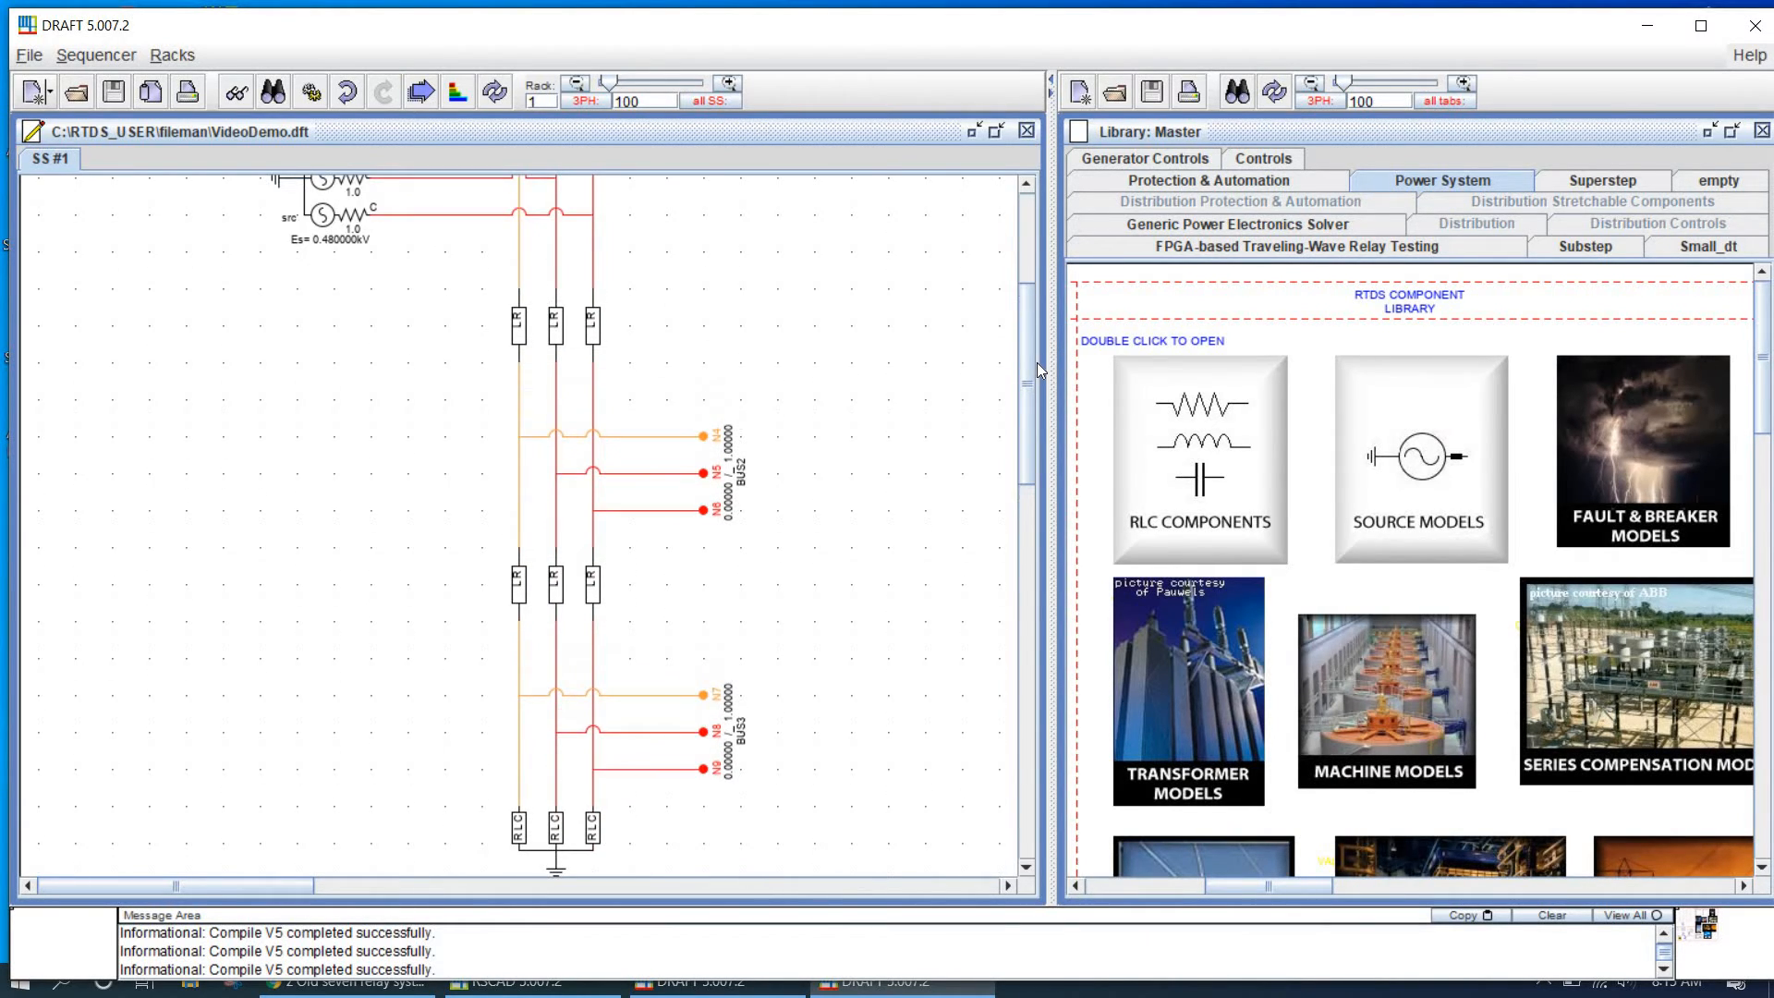
{"action": "scroll", "coordinate": [1039, 362], "scroll_direction": "up", "scroll_amount": 2}
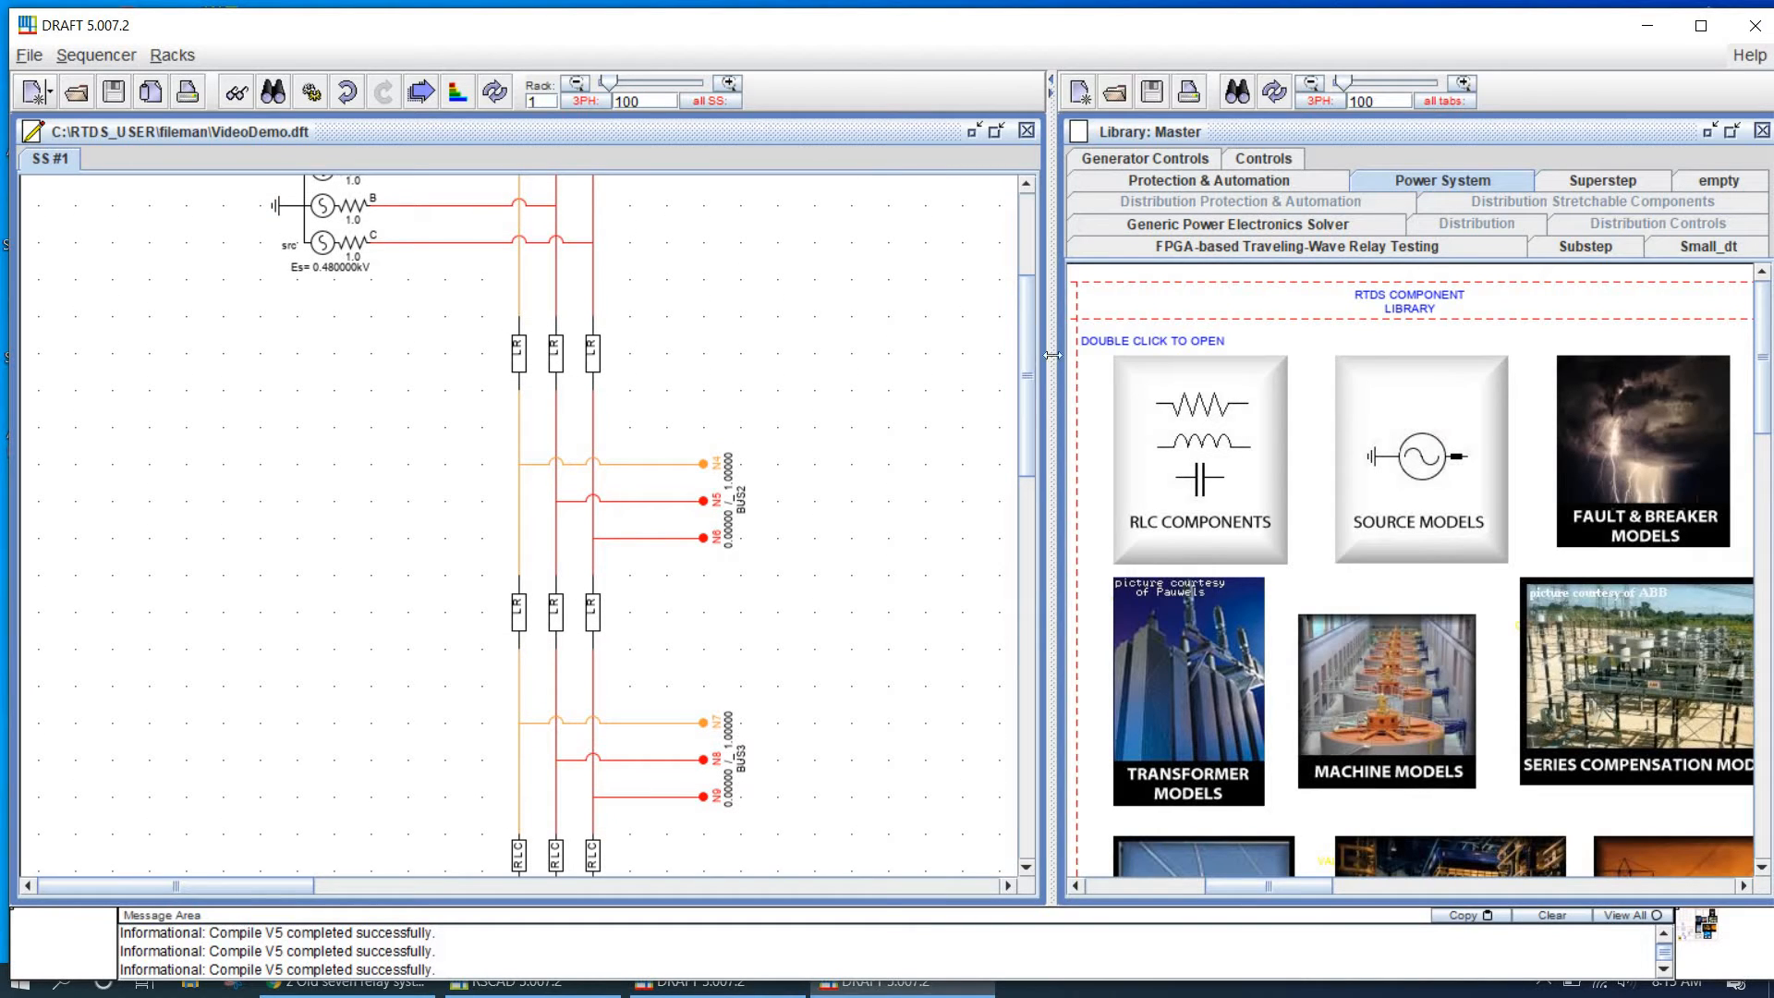
Step: Try placing and rotating a three-phase series resistor from the RLC components library beside the circuit, and delete it
{"action": "double_click", "coordinate": [1217, 418]}
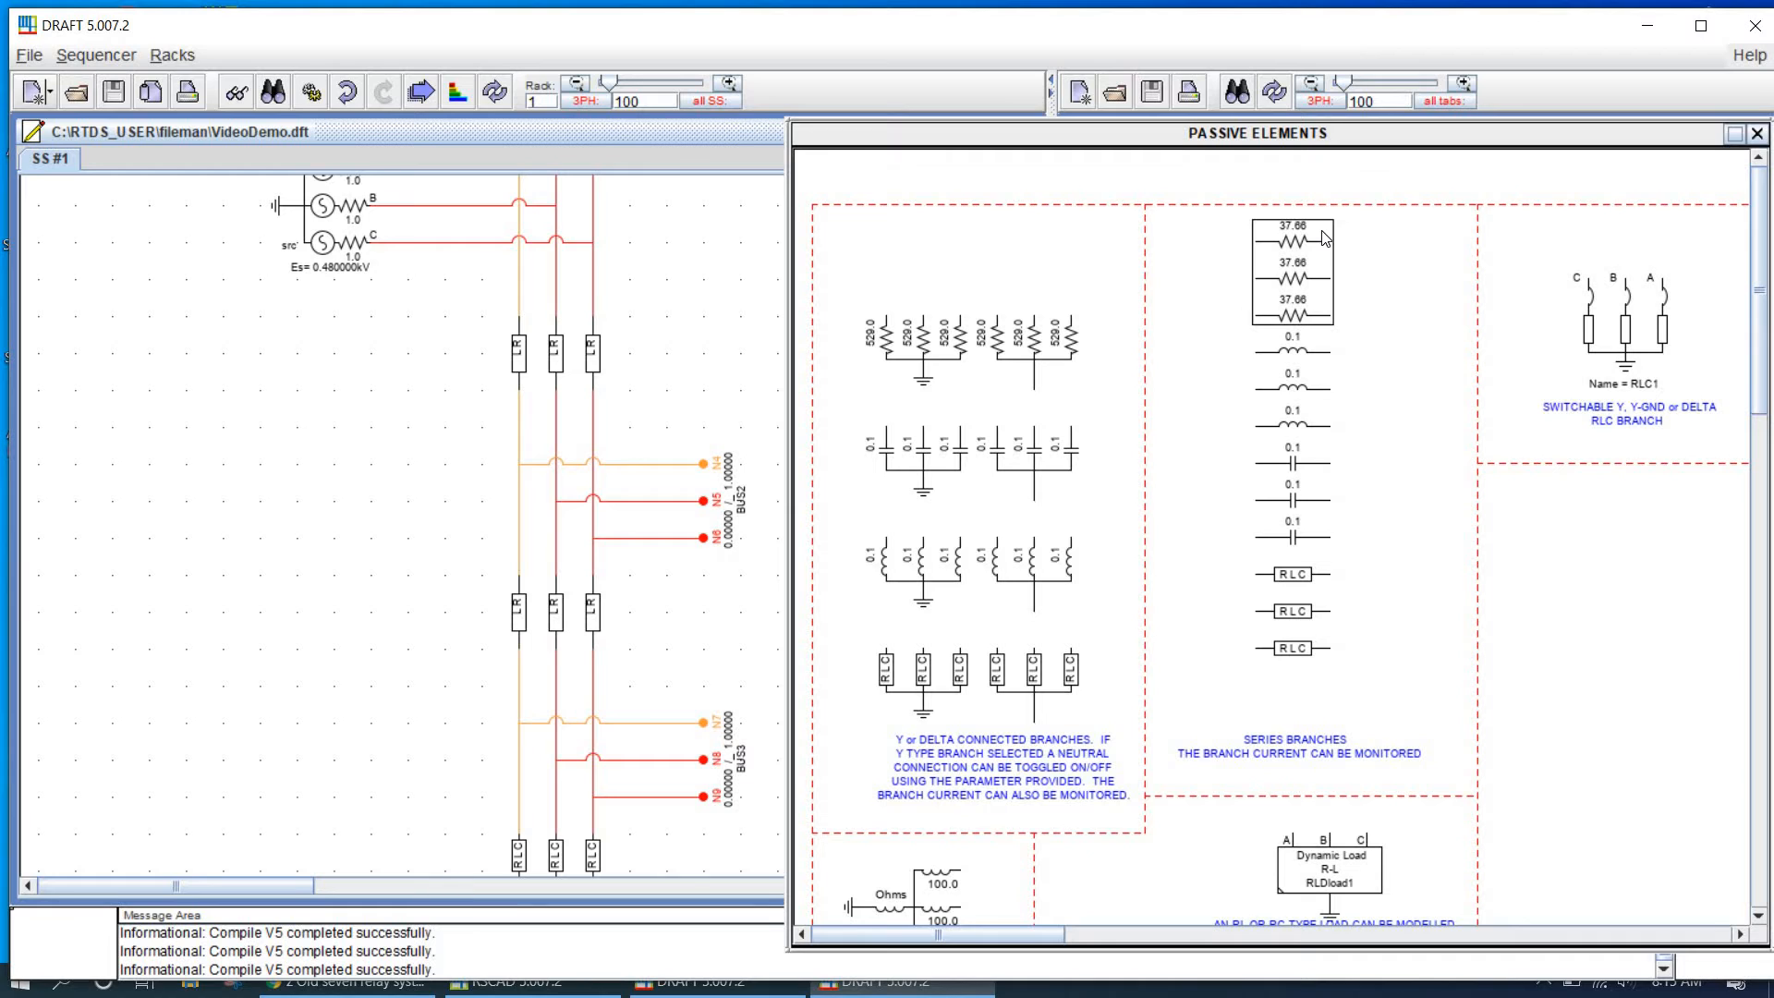
{"action": "left_click_drag", "start_coordinate": [1325, 238], "coordinate": [223, 442]}
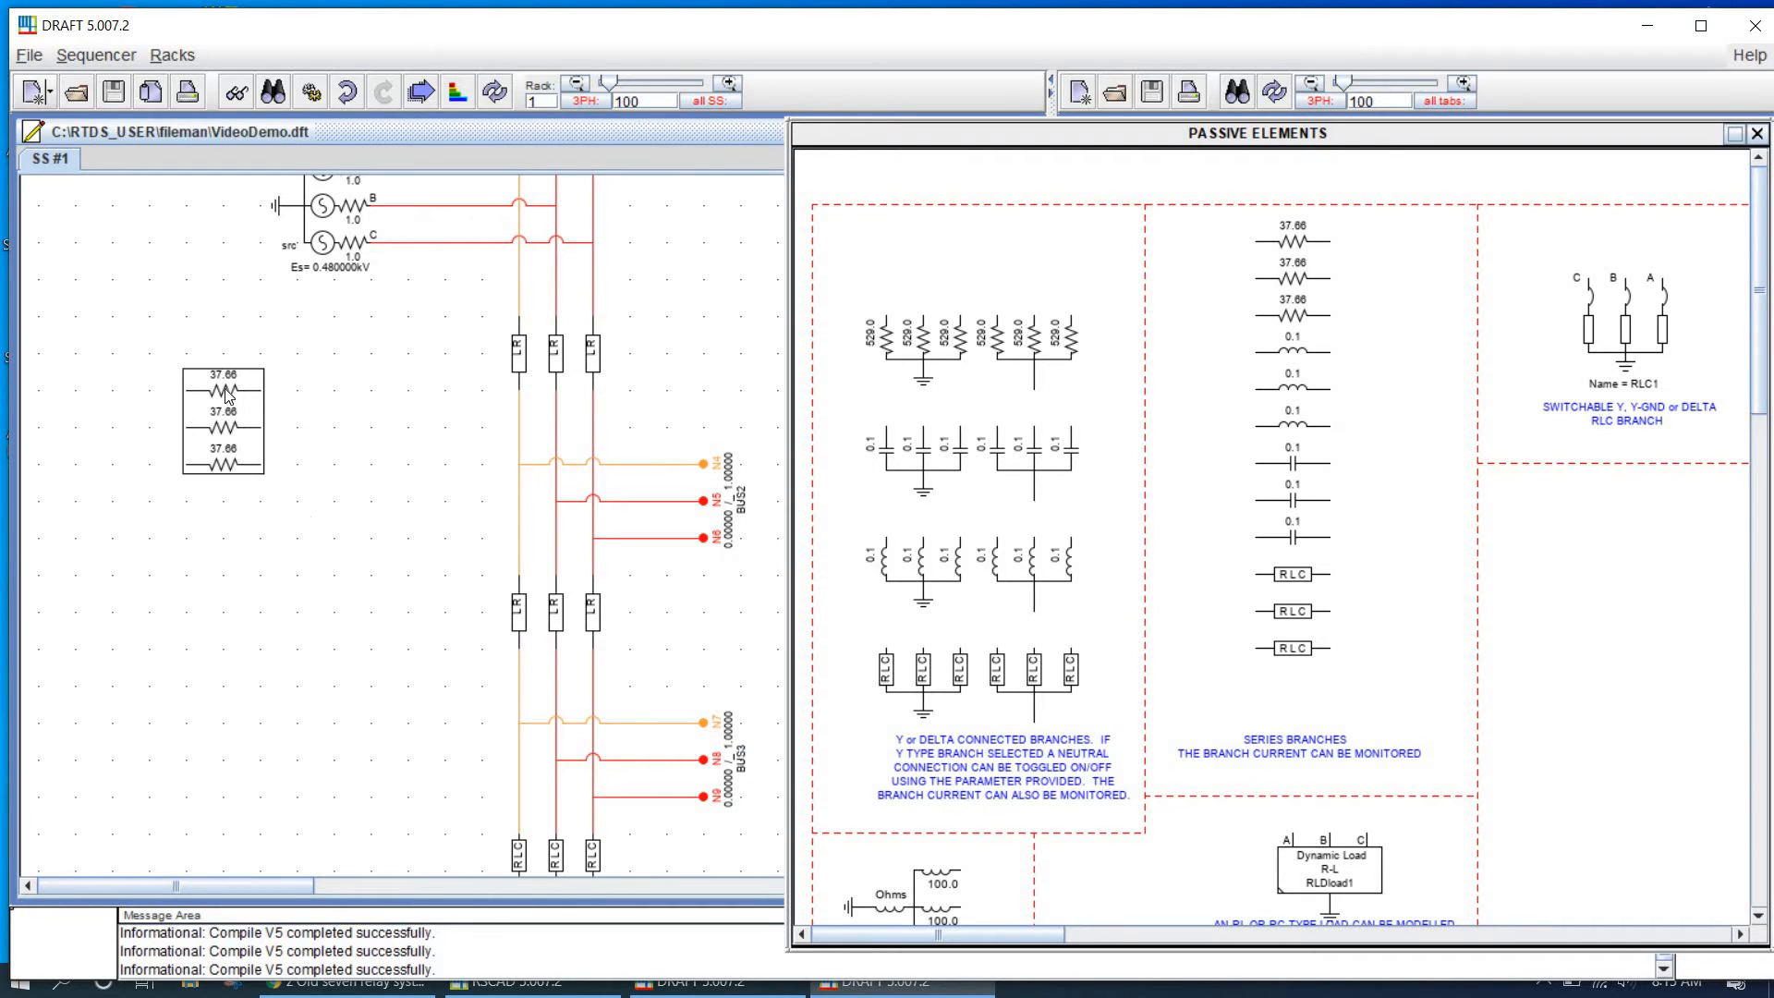
{"action": "key", "text": "r"}
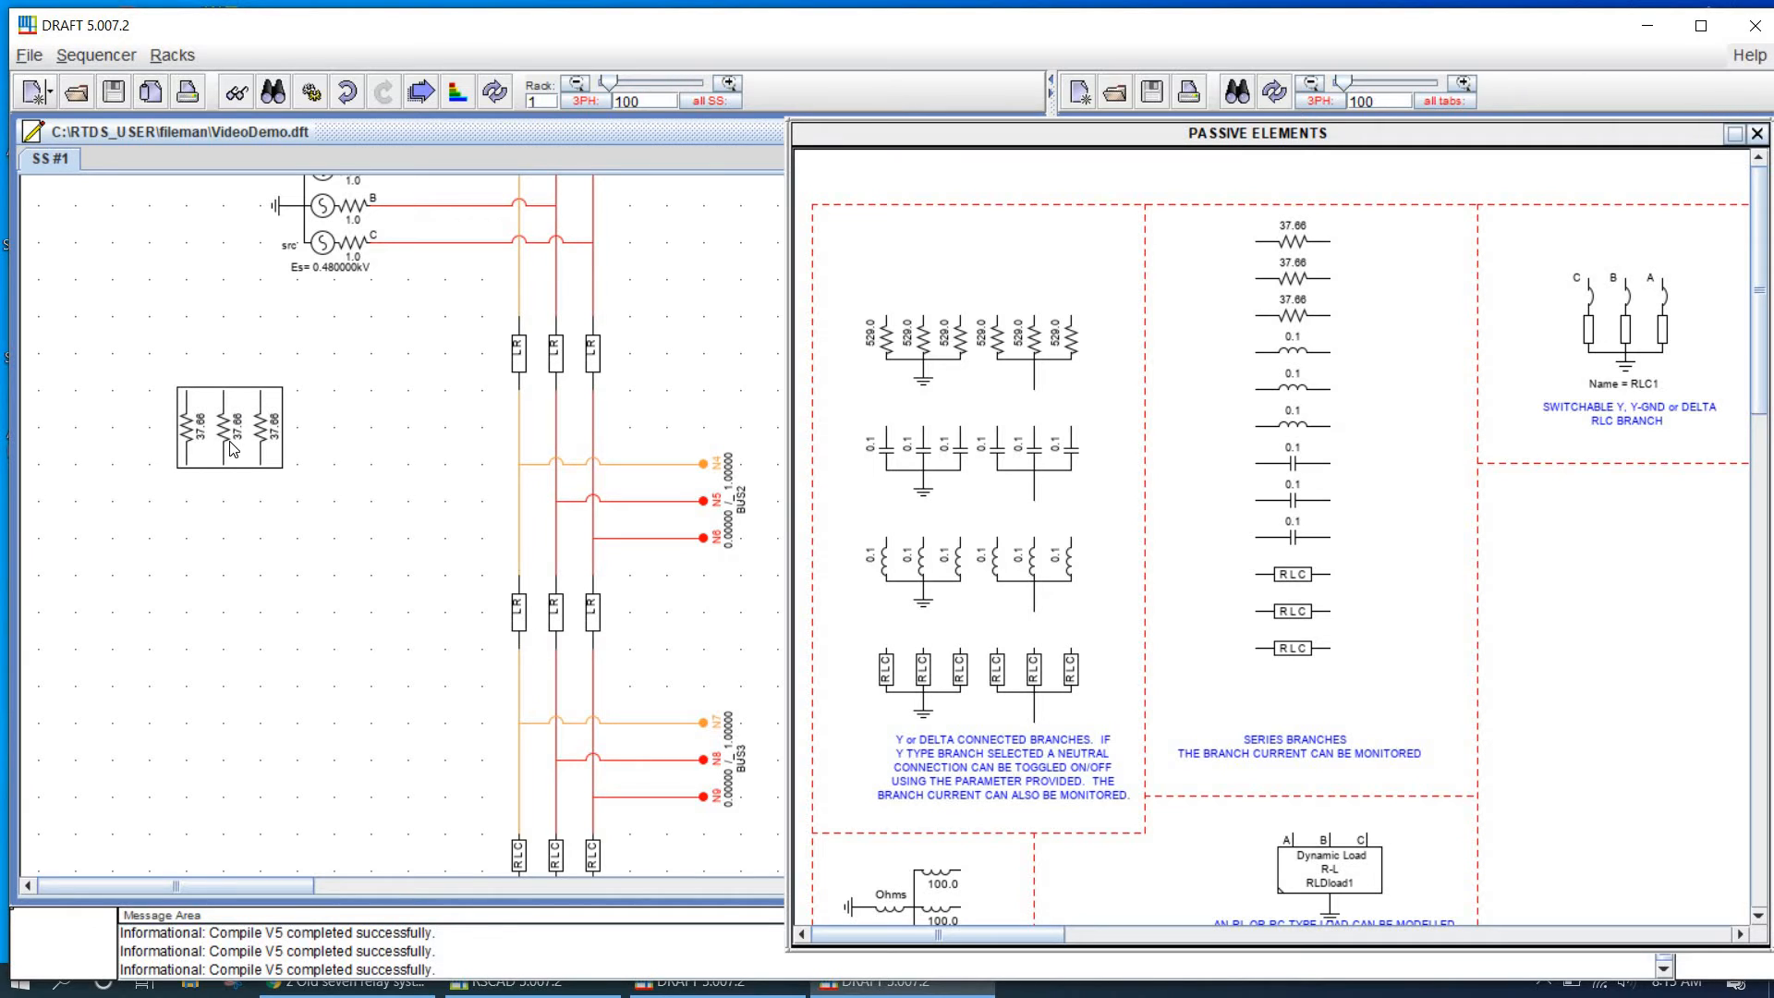
{"action": "left_click_drag", "start_coordinate": [231, 449], "coordinate": [350, 493]}
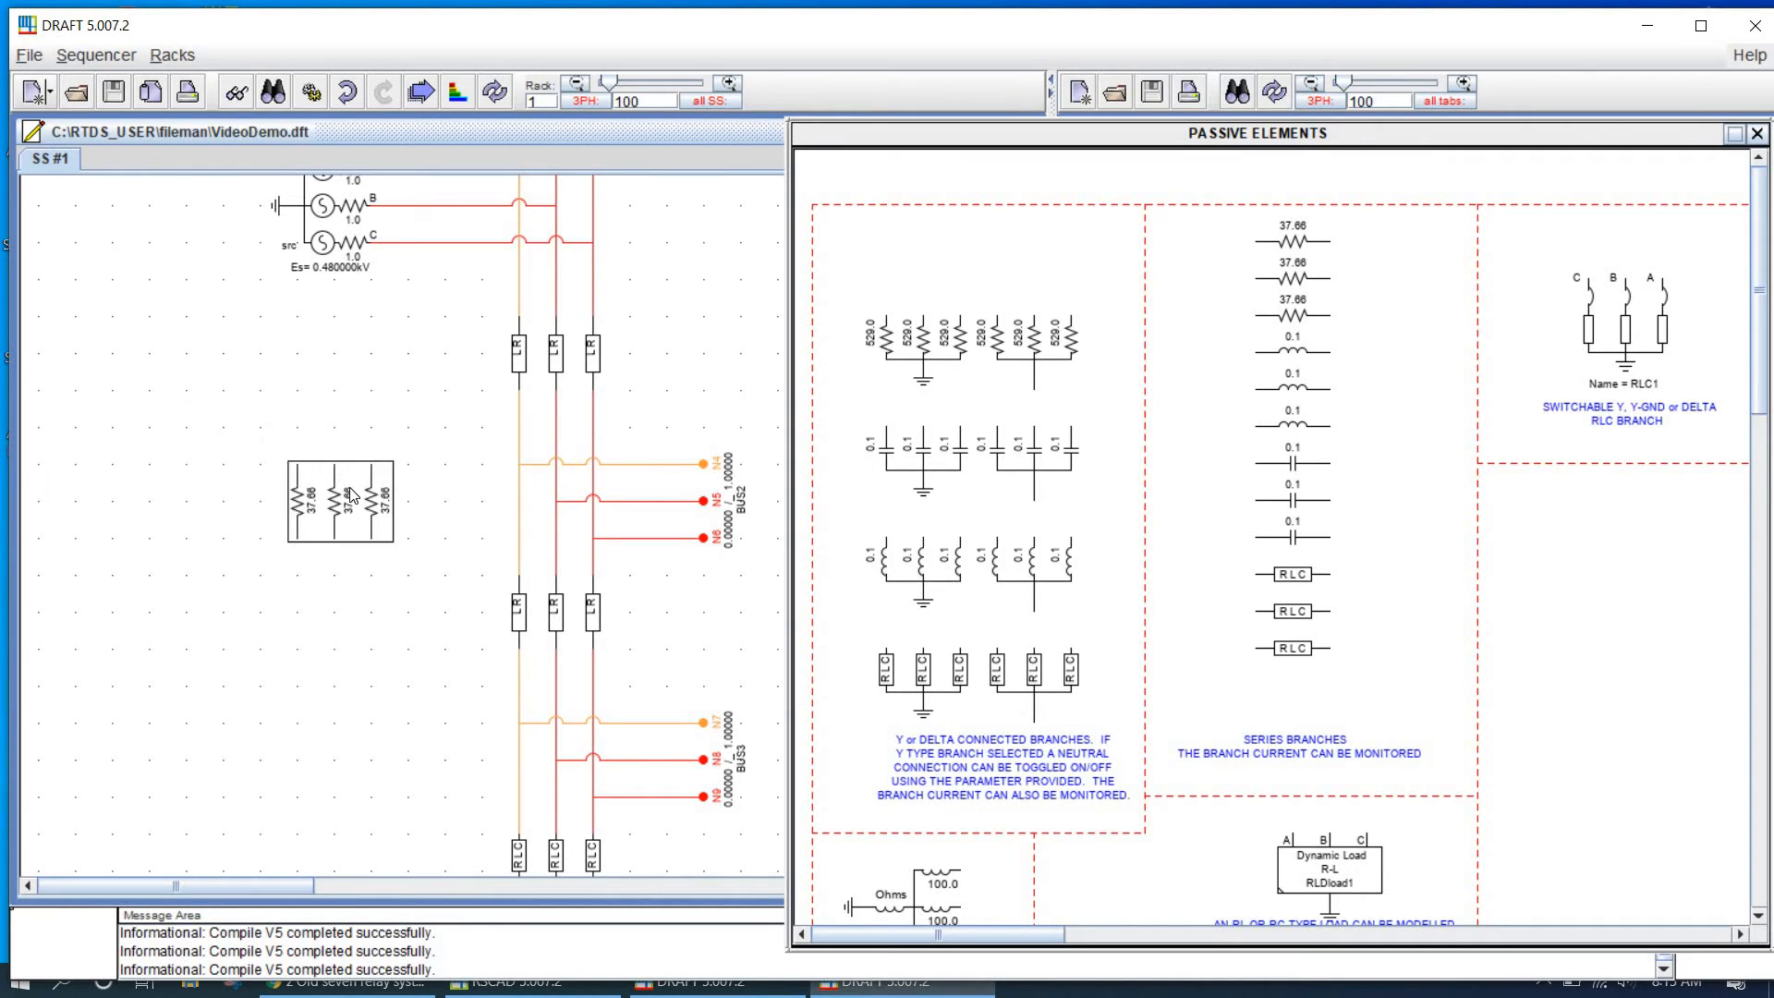
{"action": "key", "text": "Delete"}
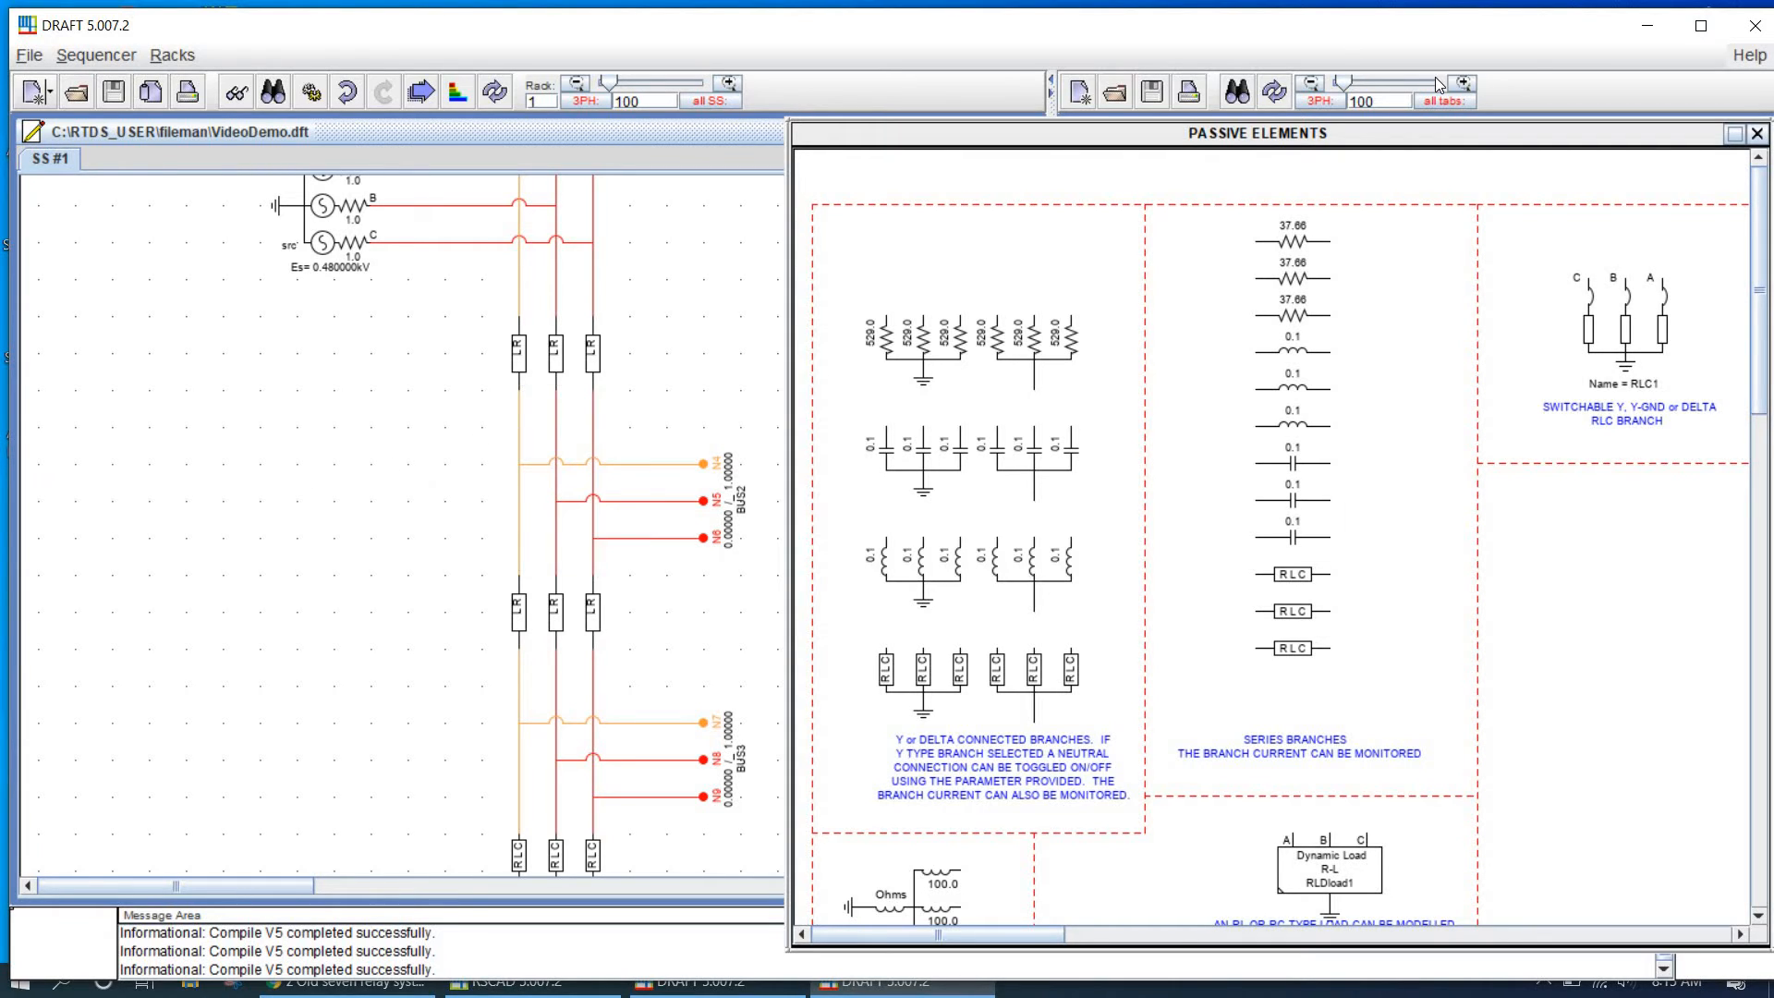
Step: Group BUS2, its connecting wires and the RL branch below it, and place a copy in the empty area beside the circuit
{"action": "left_click_drag", "start_coordinate": [384, 395], "coordinate": [771, 736]}
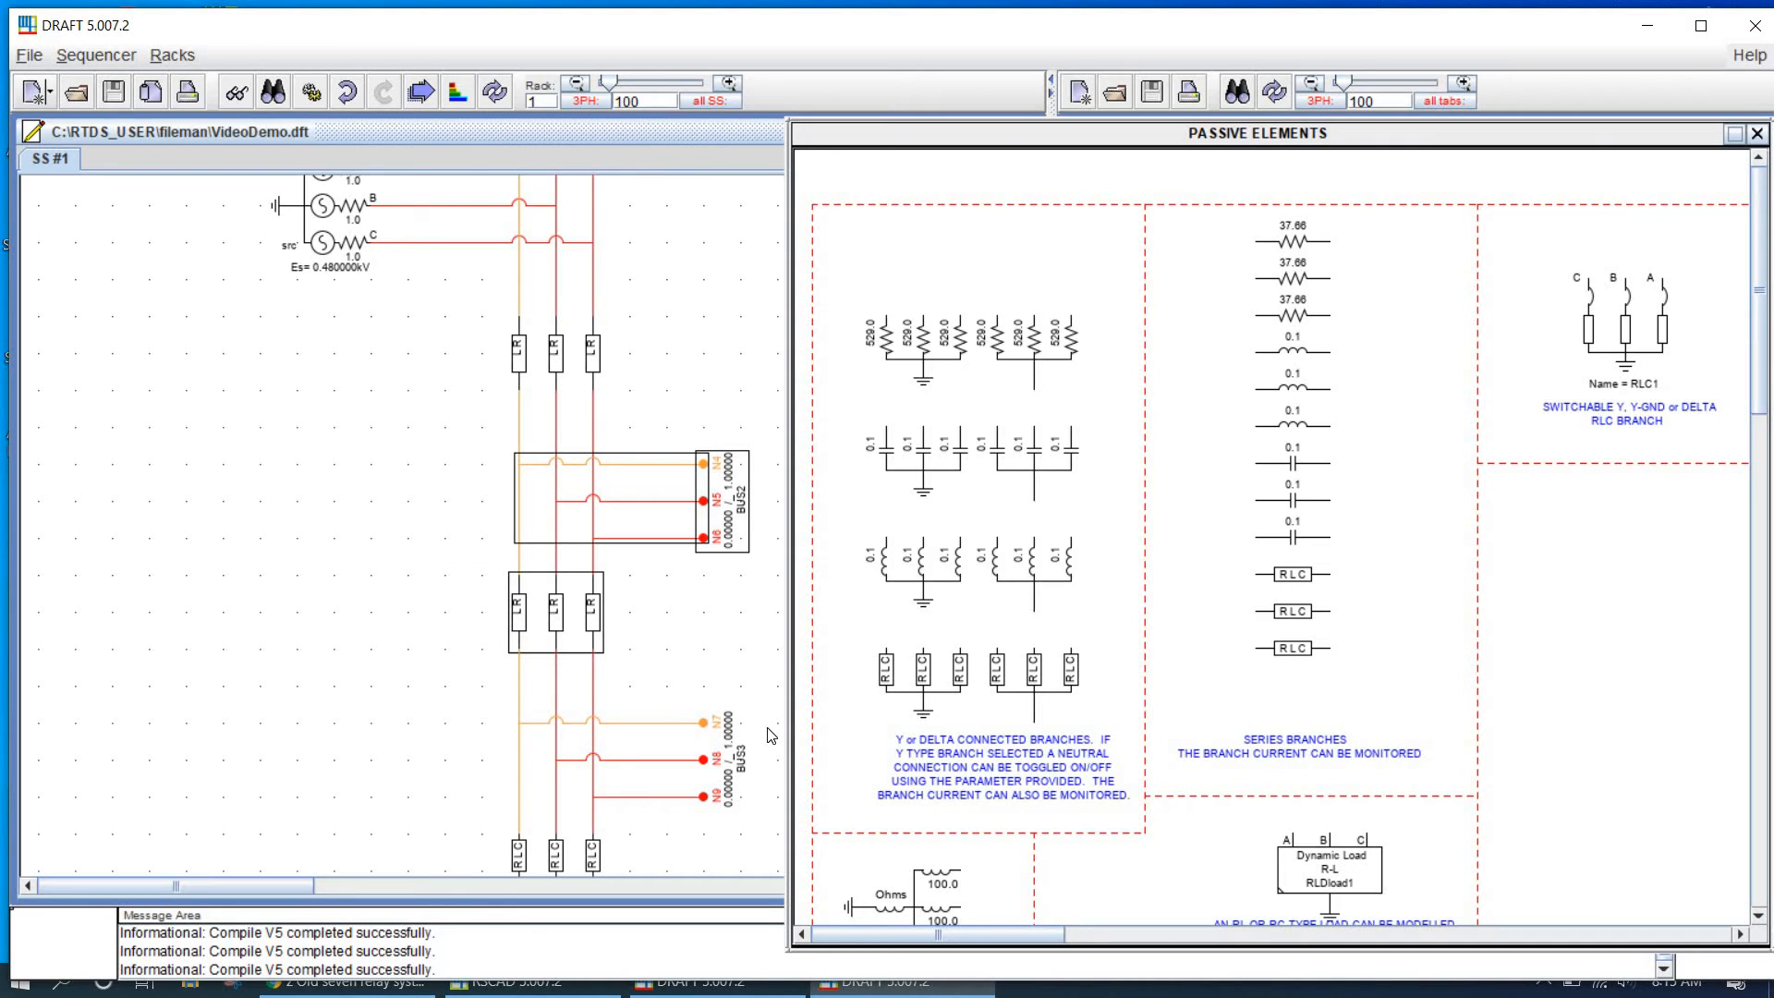
{"action": "key", "text": "g"}
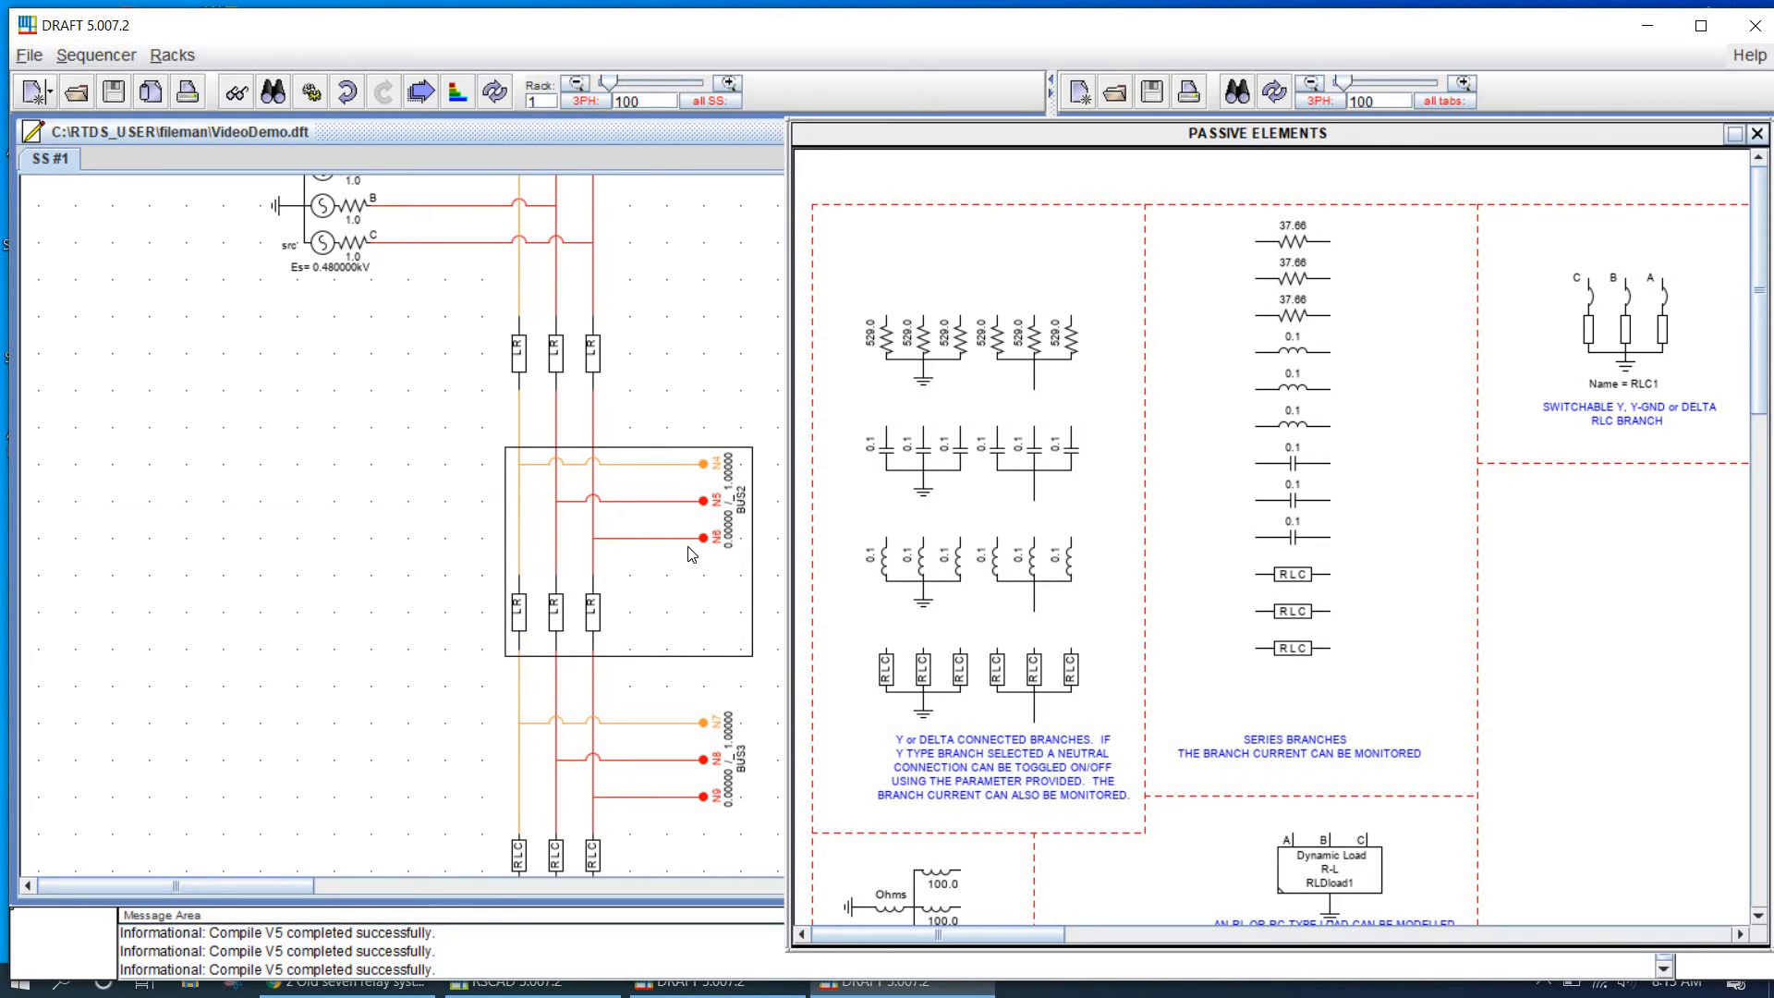
{"action": "left_click_drag", "start_coordinate": [691, 554], "coordinate": [222, 553]}
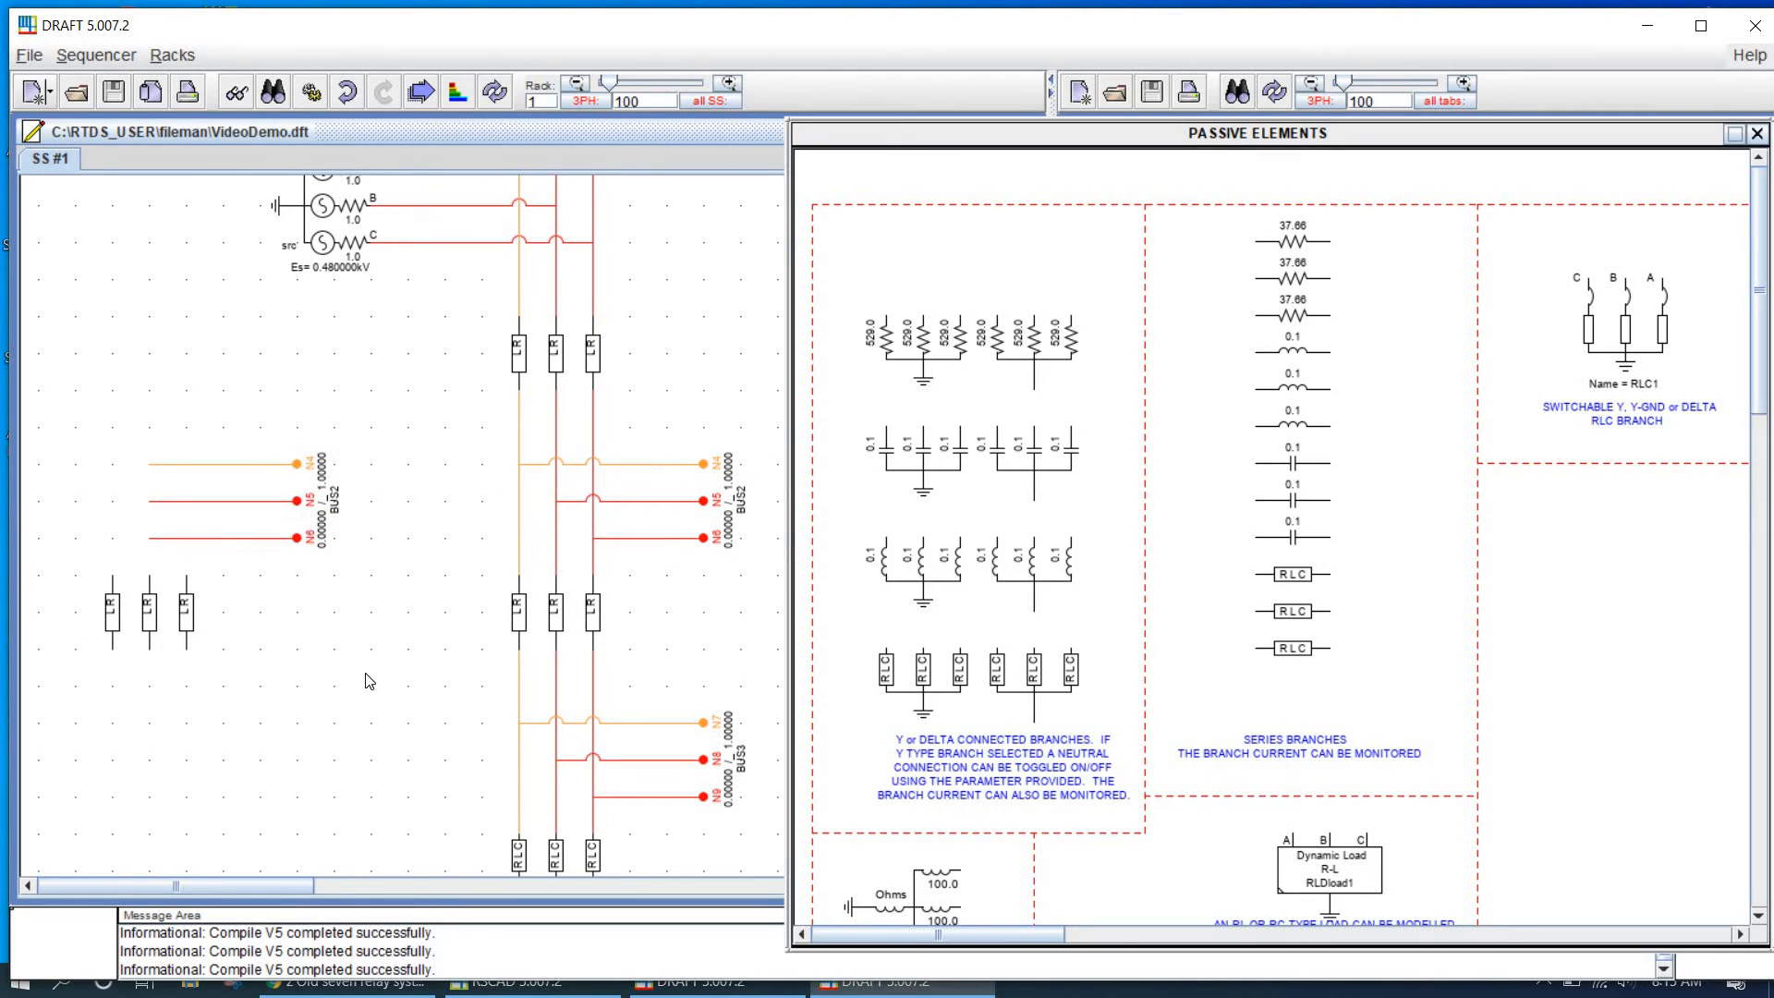
Step: Delete the copied BUS2 label, its wires and the copied RL branch, and close the passive elements library
{"action": "left_click", "coordinate": [337, 499]}
{"action": "key", "text": "Delete"}
{"action": "left_click", "coordinate": [227, 501]}
{"action": "key", "text": "Delete"}
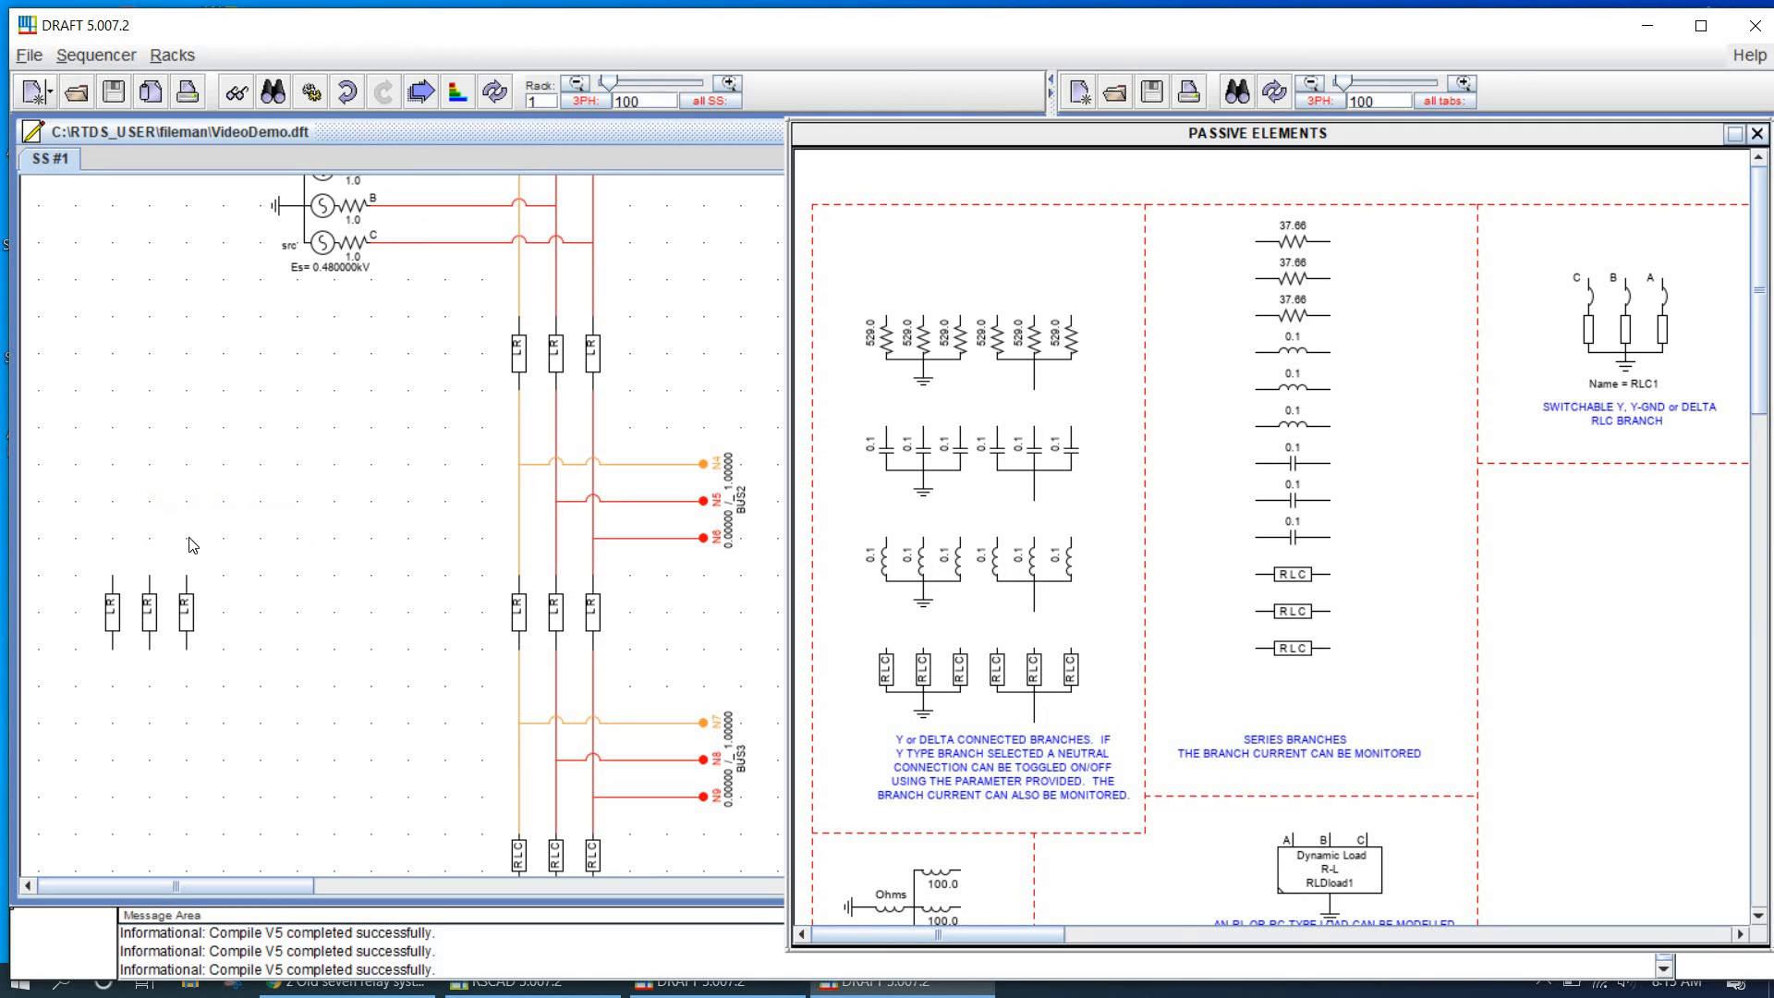
{"action": "left_click", "coordinate": [159, 625]}
{"action": "key", "text": "Delete"}
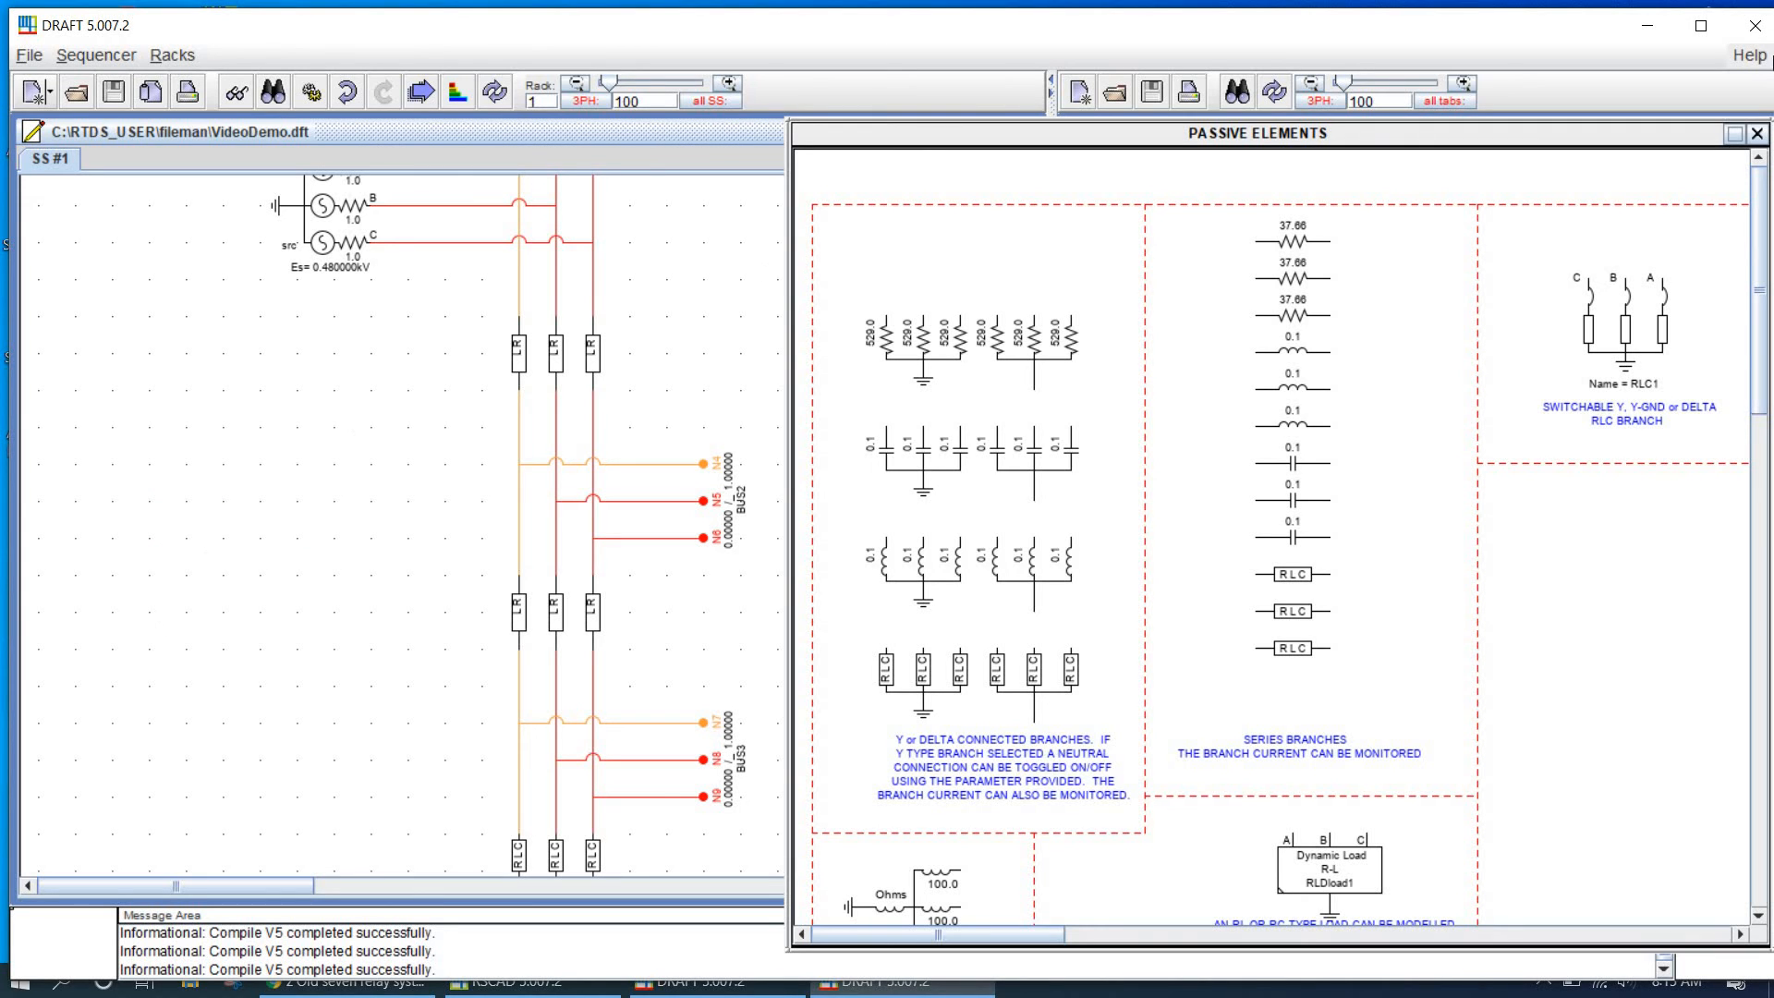
{"action": "left_click", "coordinate": [1757, 133]}
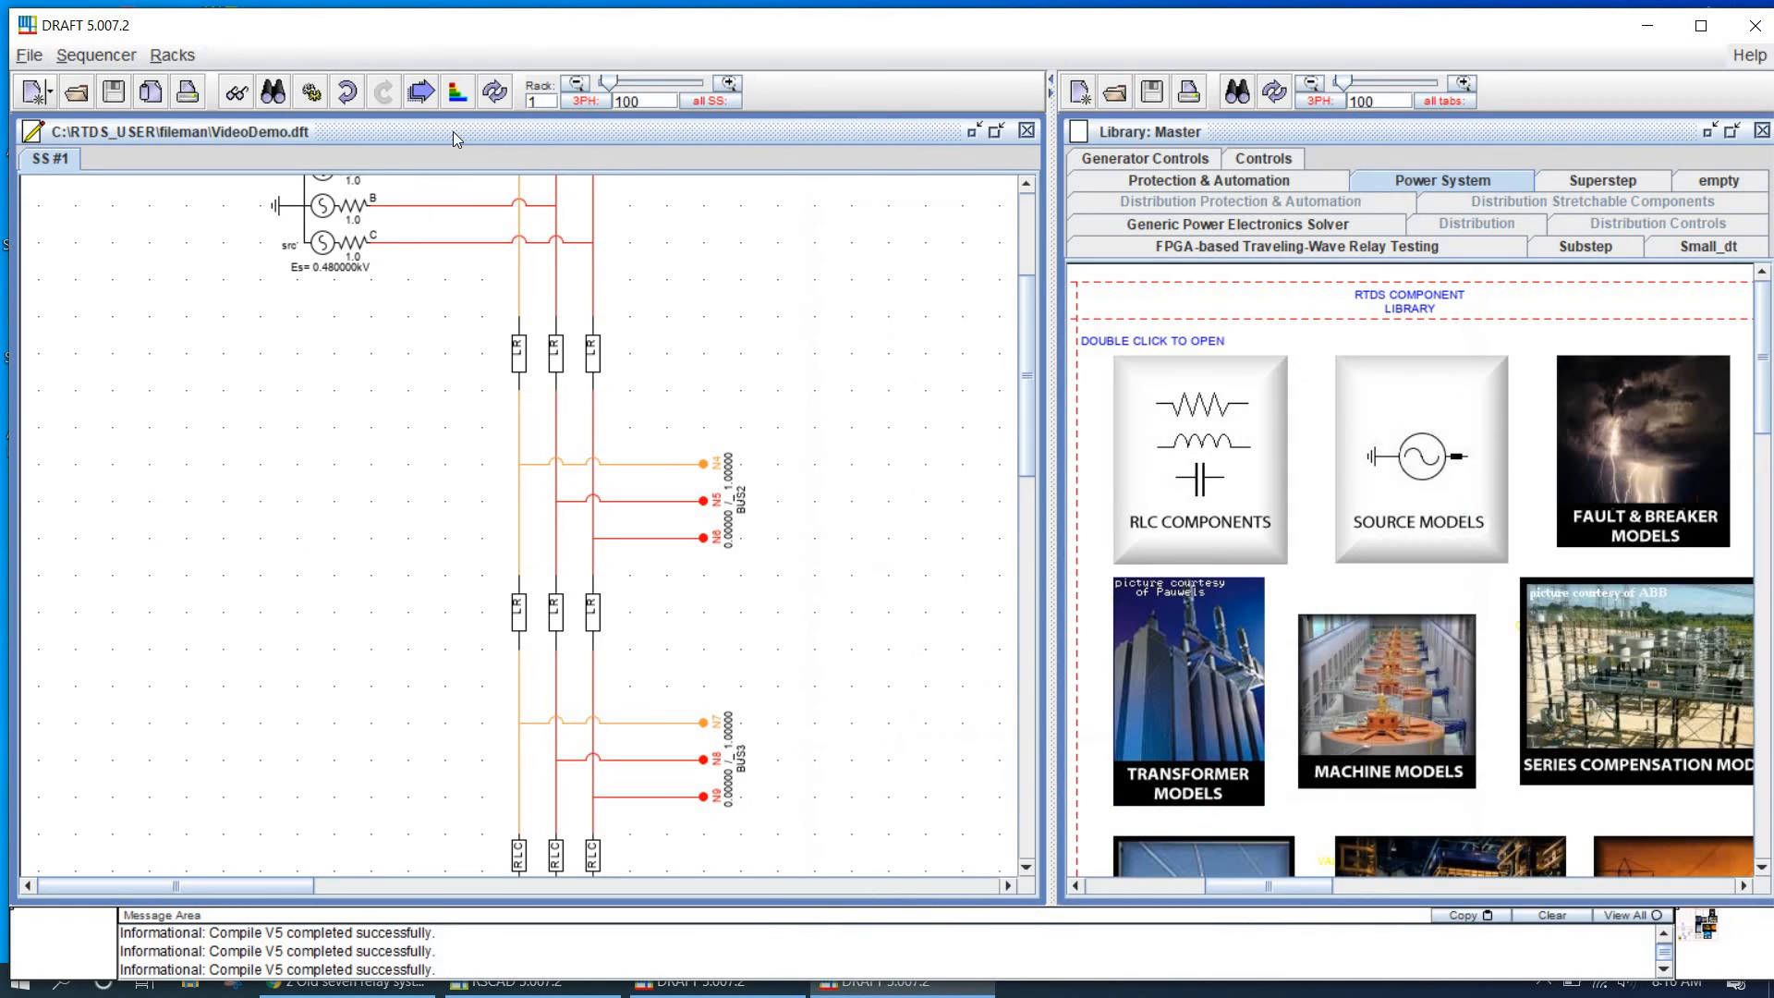
Step: Undo the last deletion to restore the copied RL branch, and delete that branch again
{"action": "left_click", "coordinate": [357, 96]}
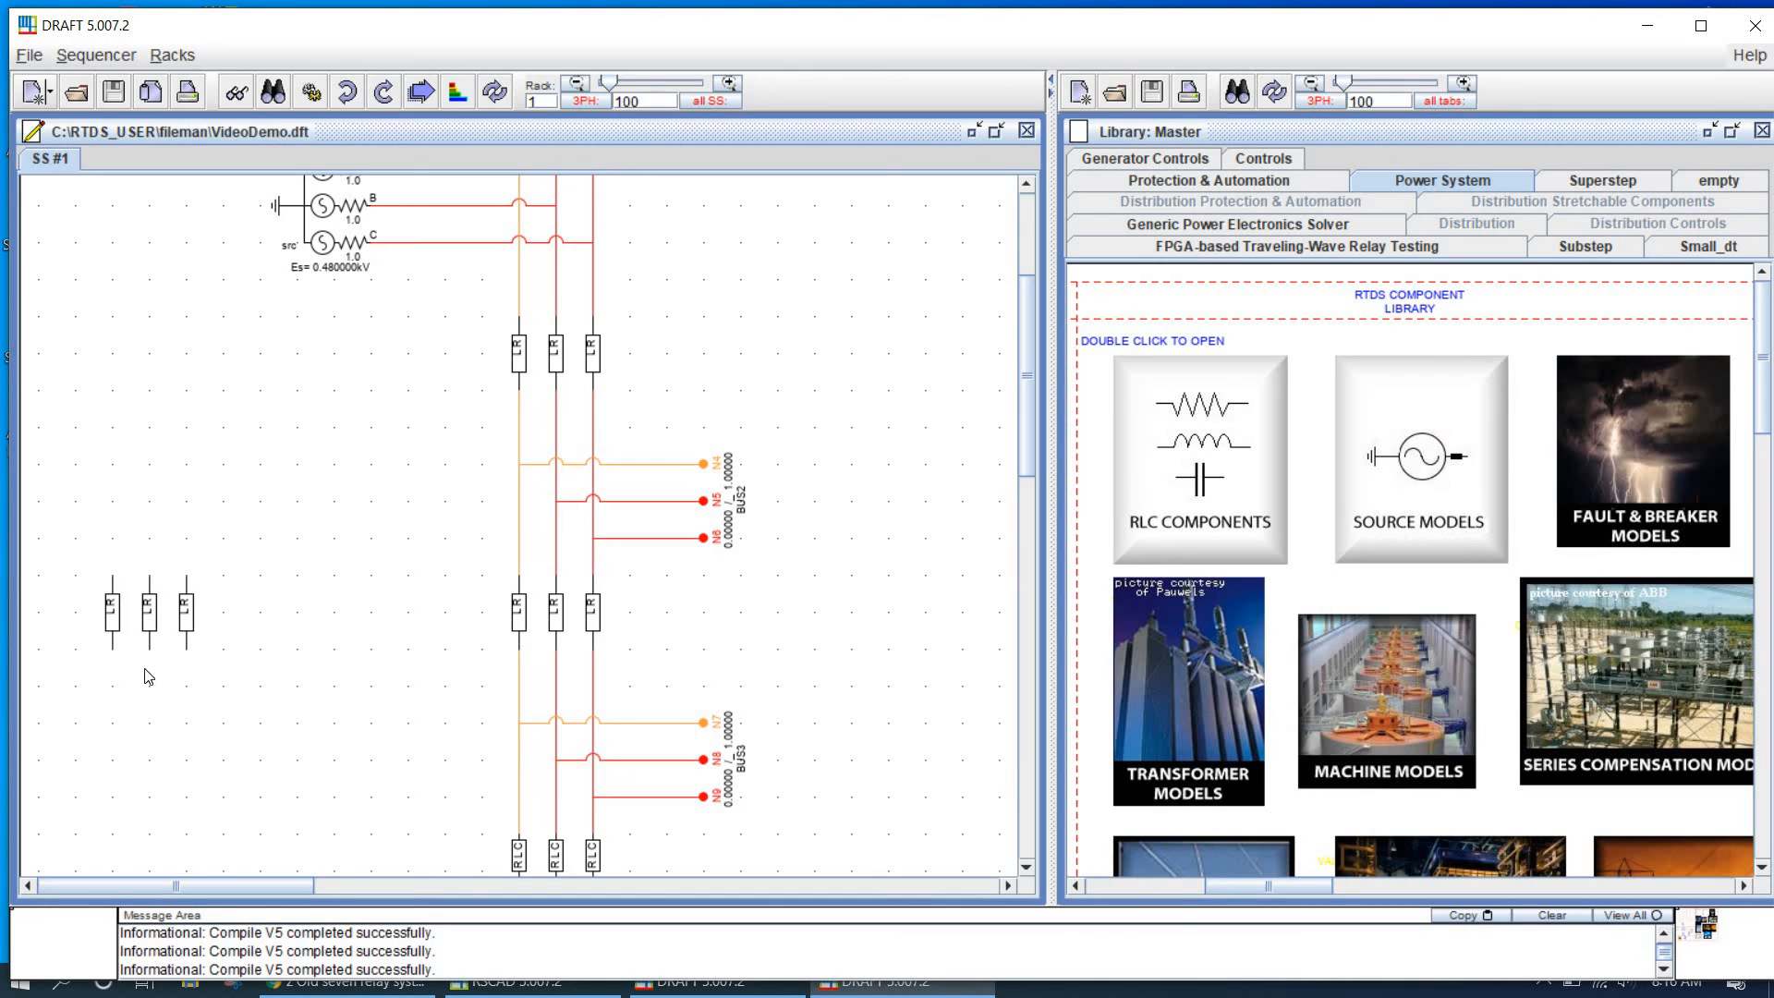
{"action": "left_click", "coordinate": [114, 641]}
{"action": "key", "text": "Delete"}
{"action": "scroll", "coordinate": [280, 686], "scroll_direction": "down", "scroll_amount": 5}
{"action": "scroll", "coordinate": [280, 686], "scroll_direction": "up", "scroll_amount": 5}
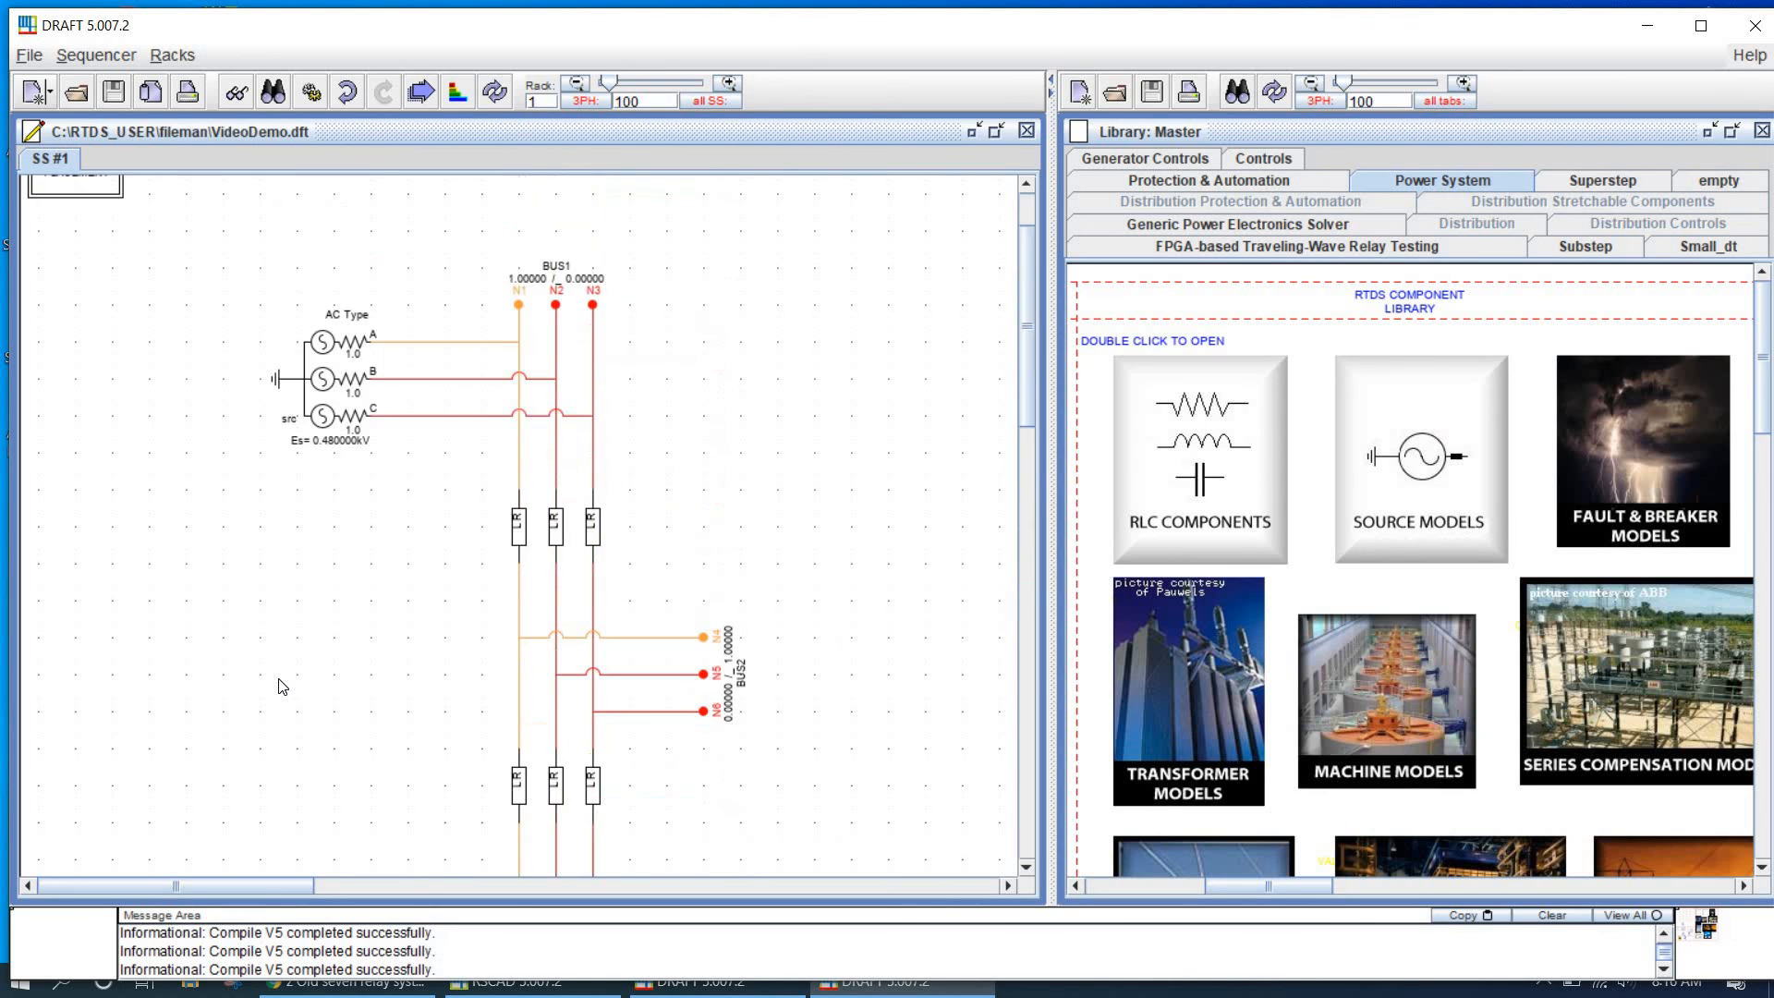